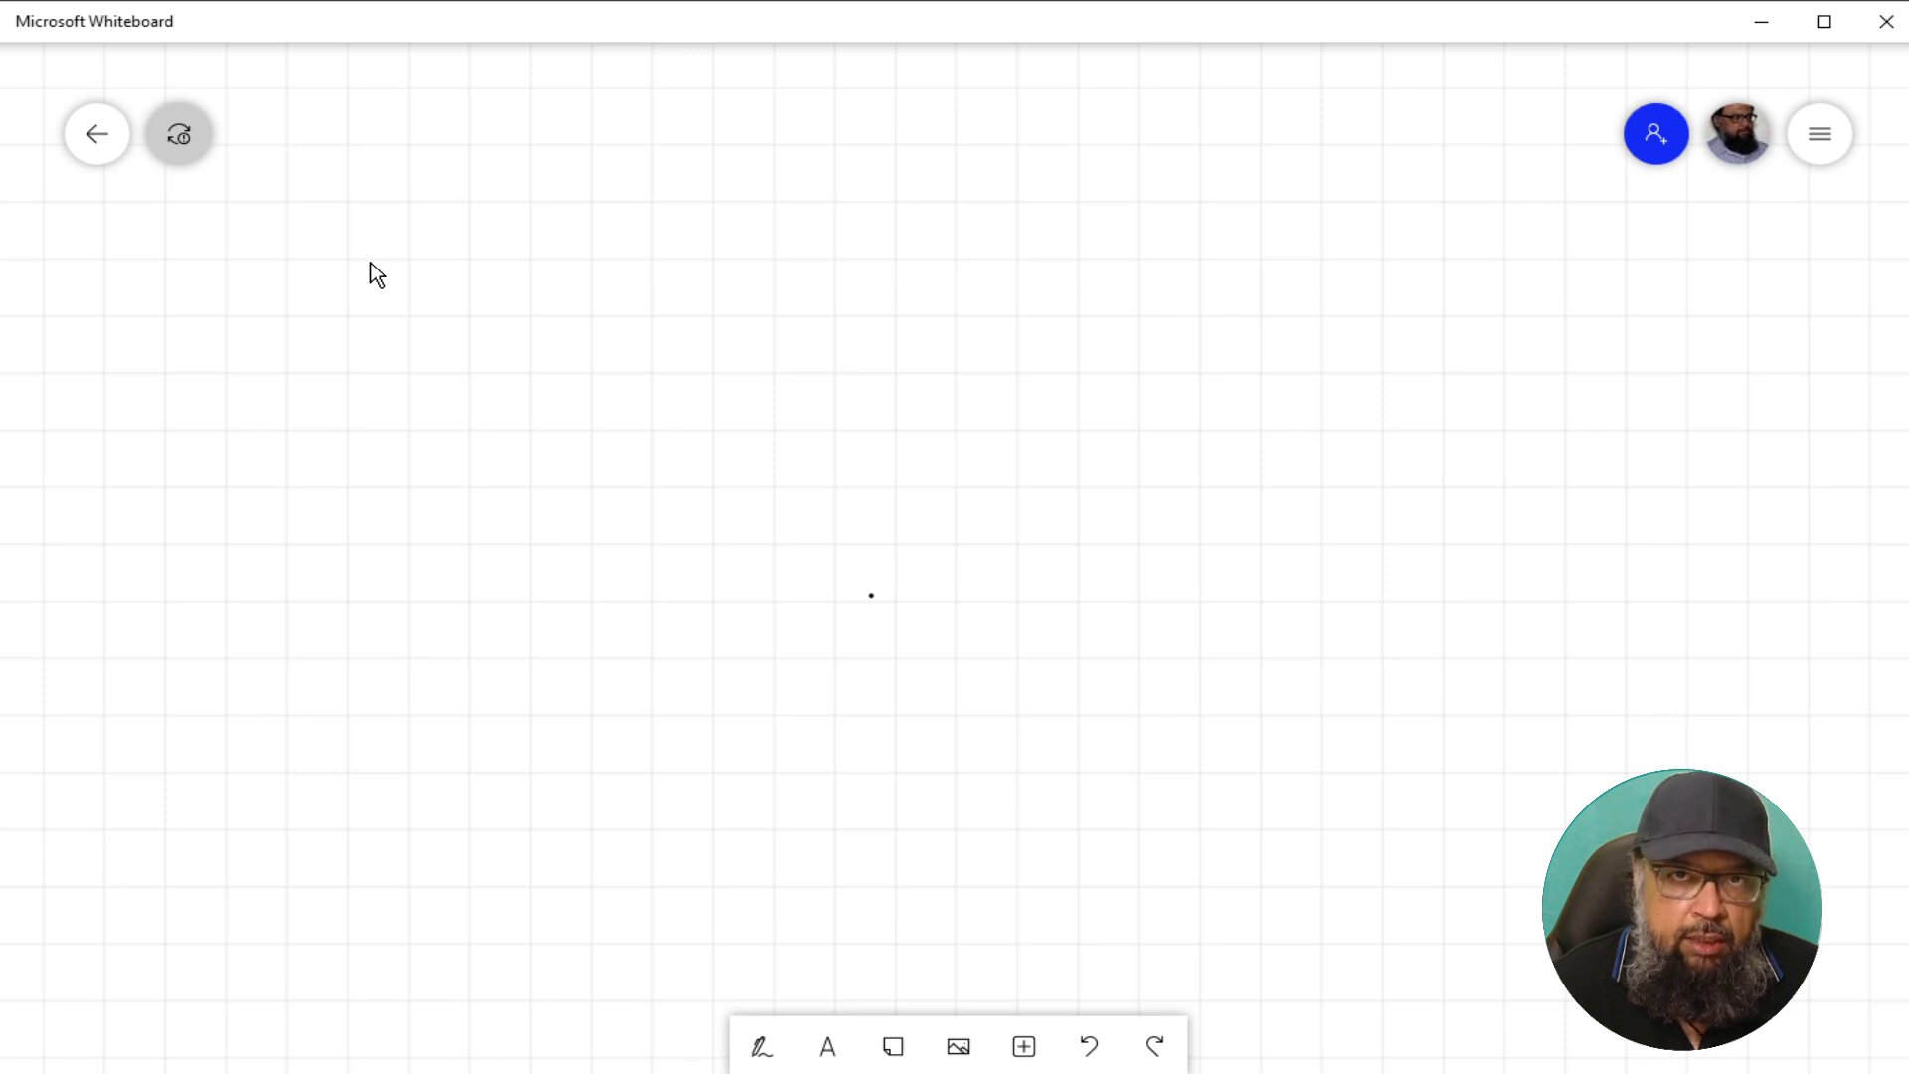
left_click(1820, 139)
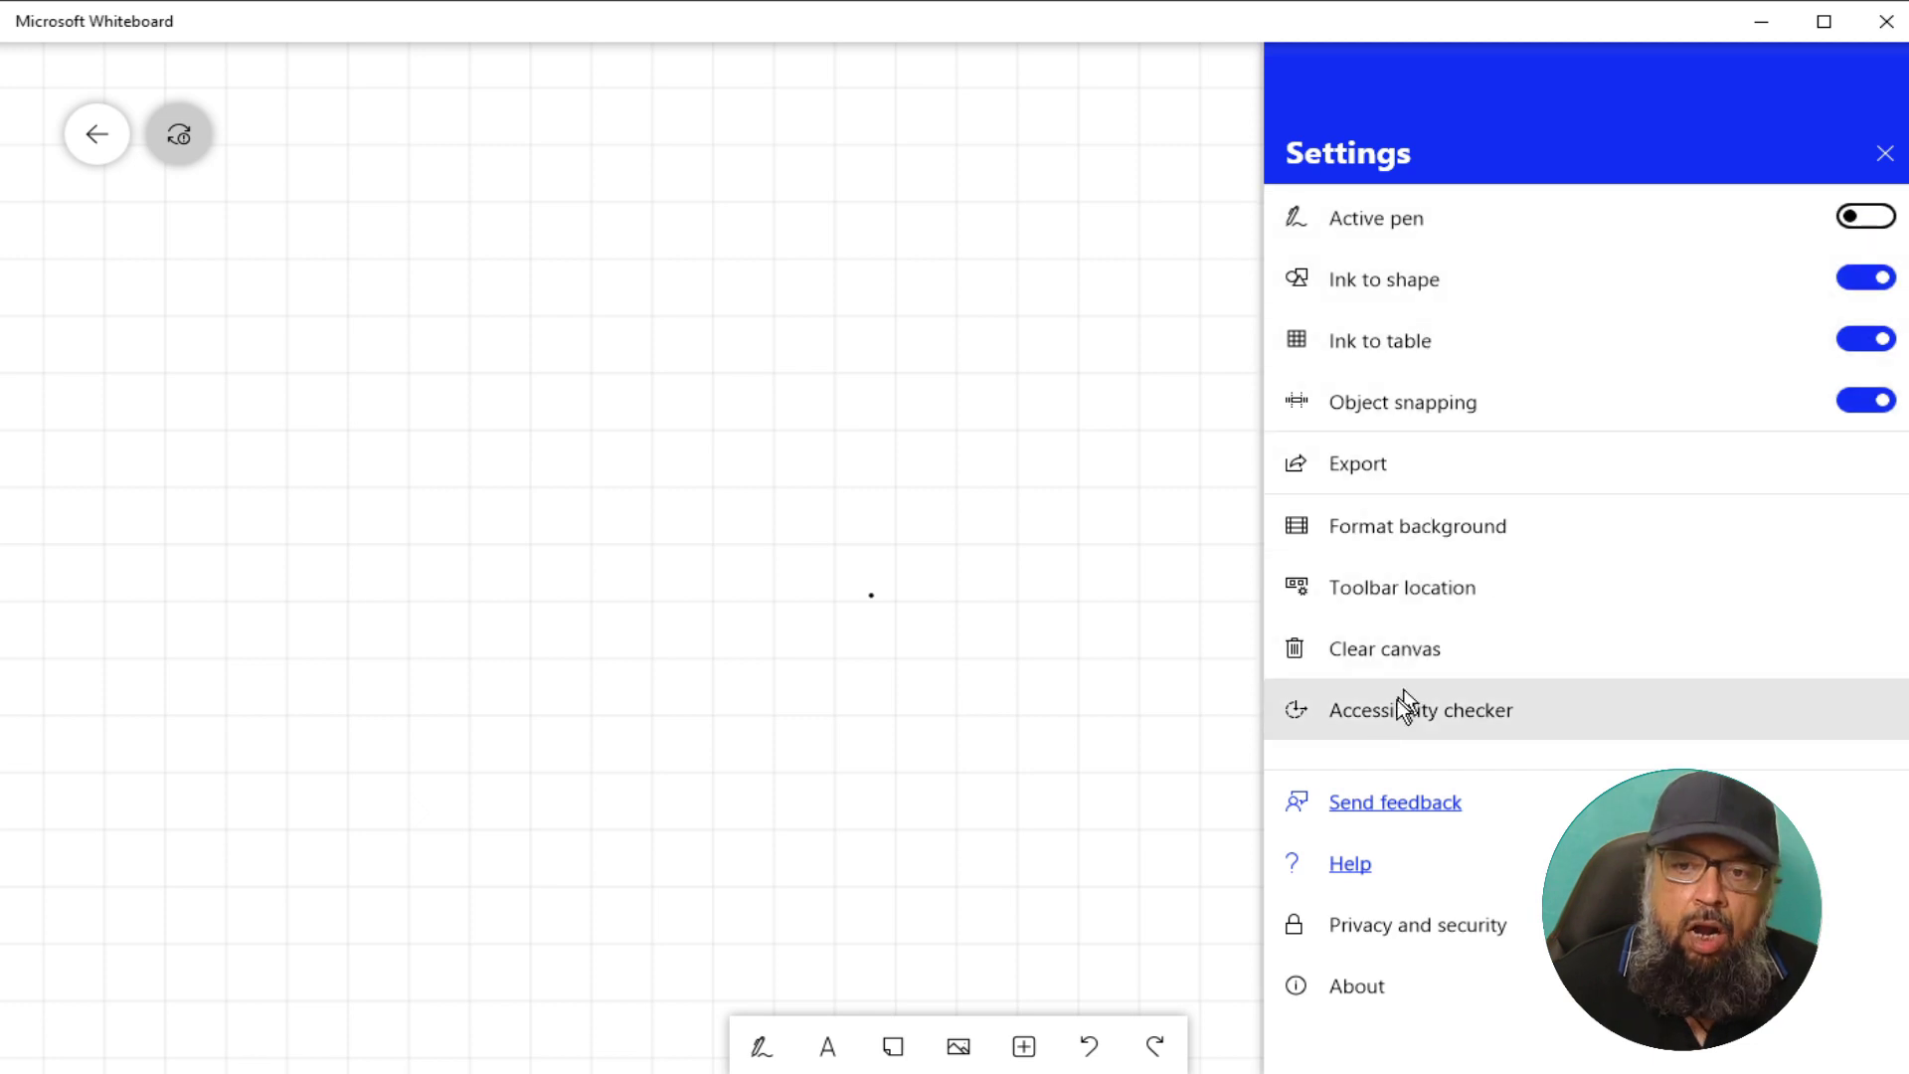
left_click(1185, 681)
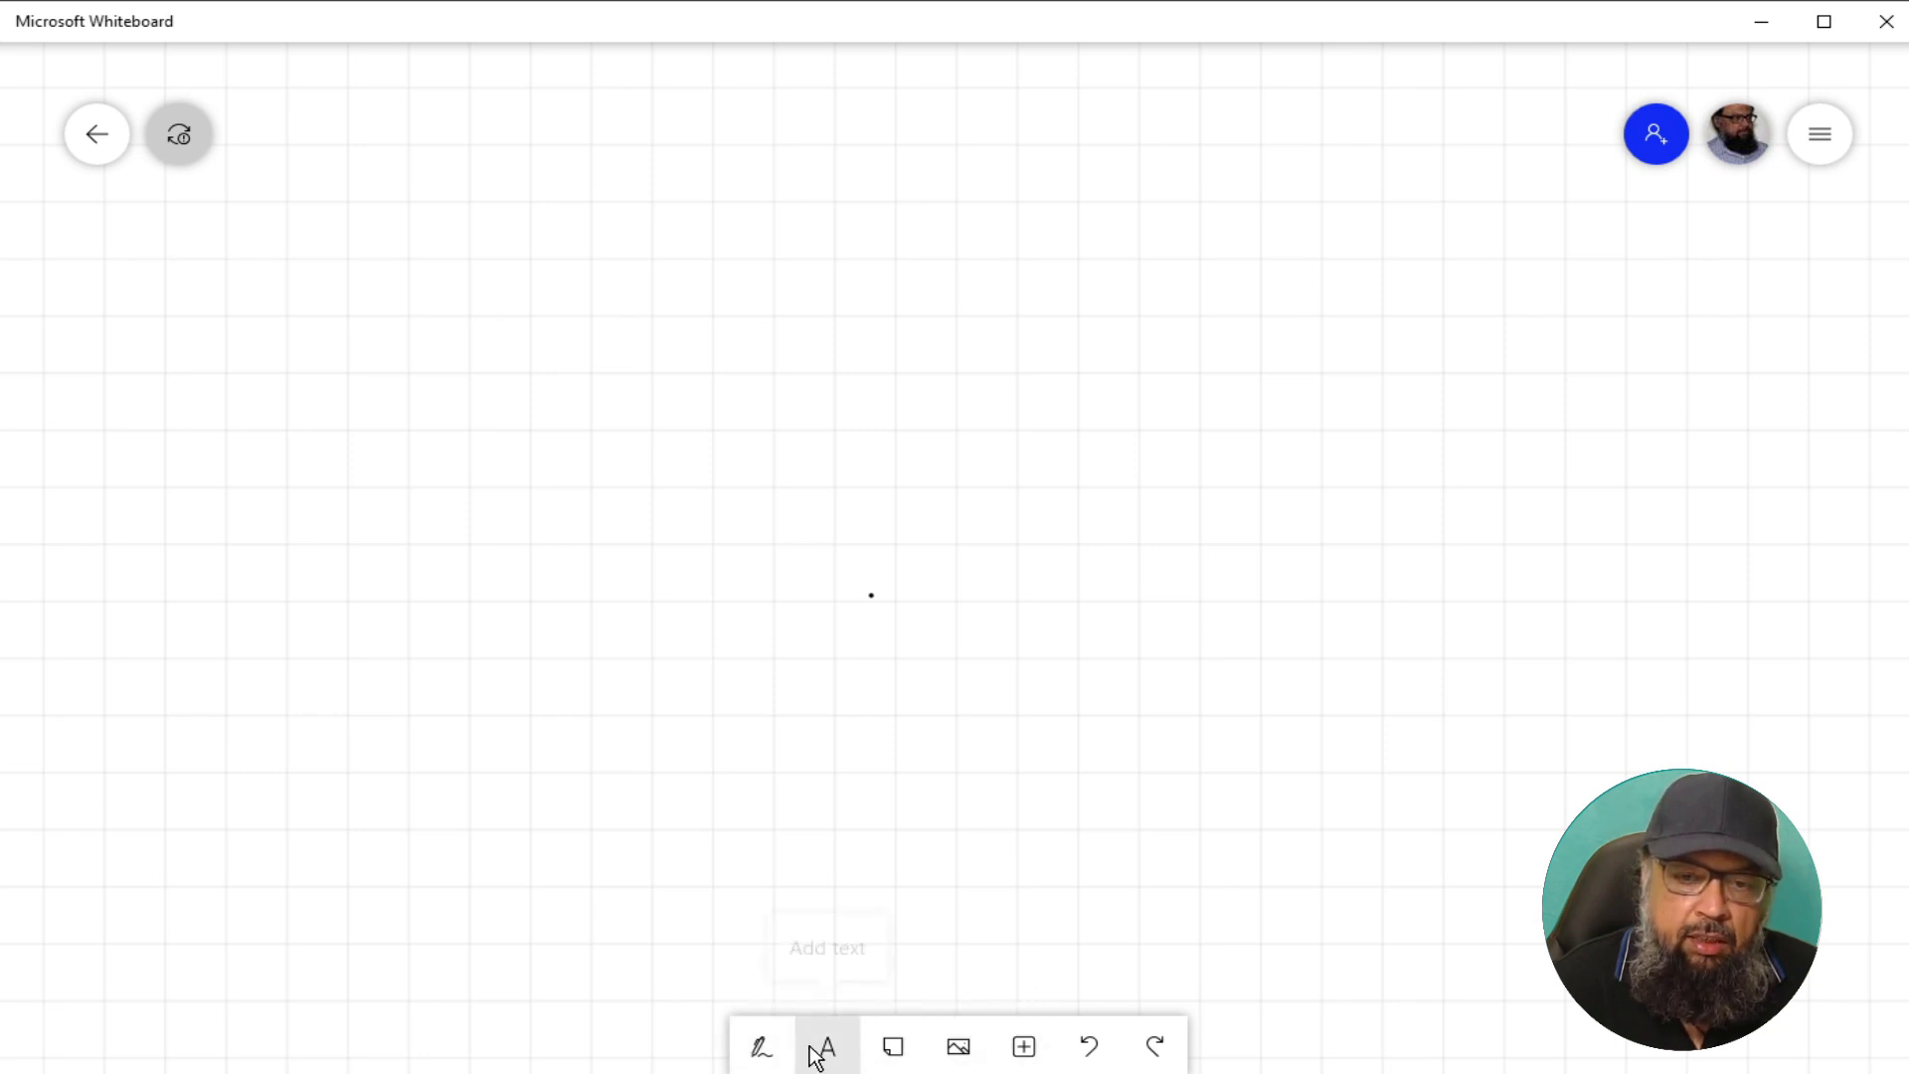
left_click(1024, 1049)
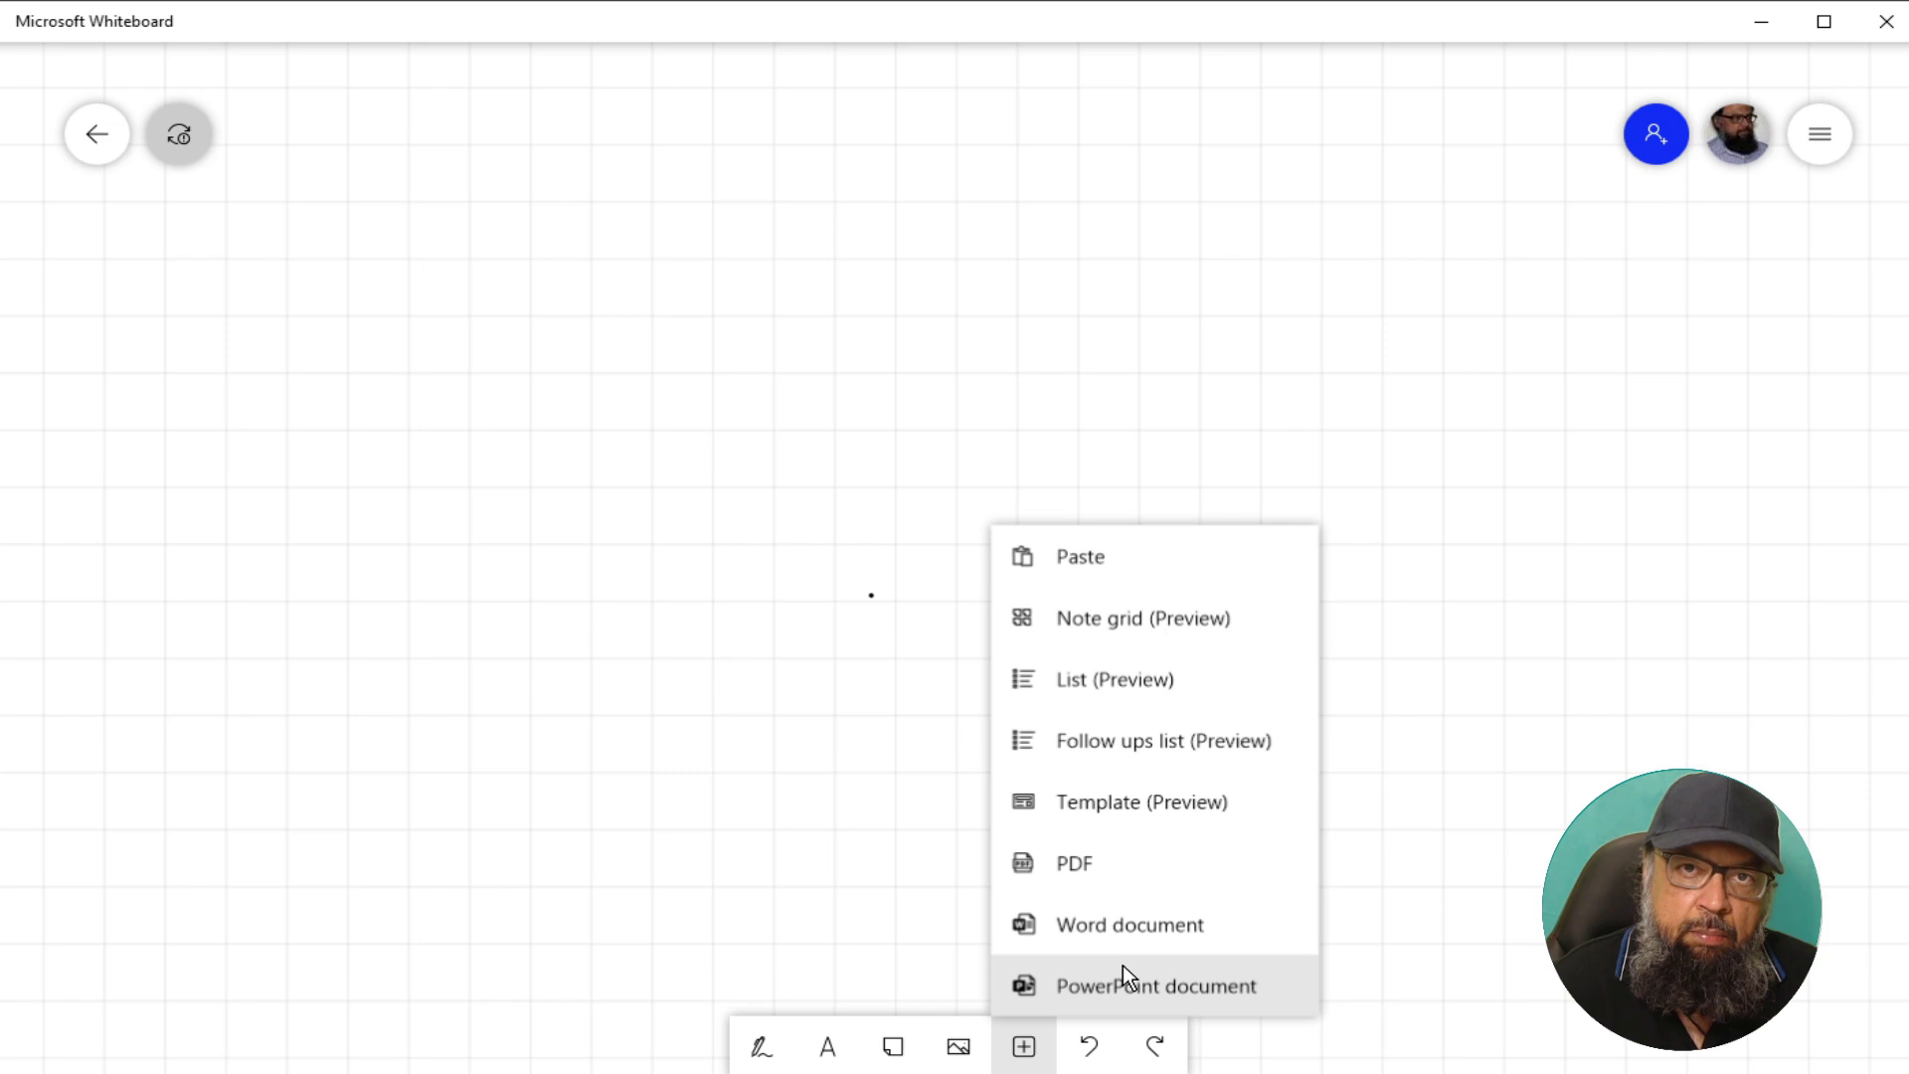
key("Escape")
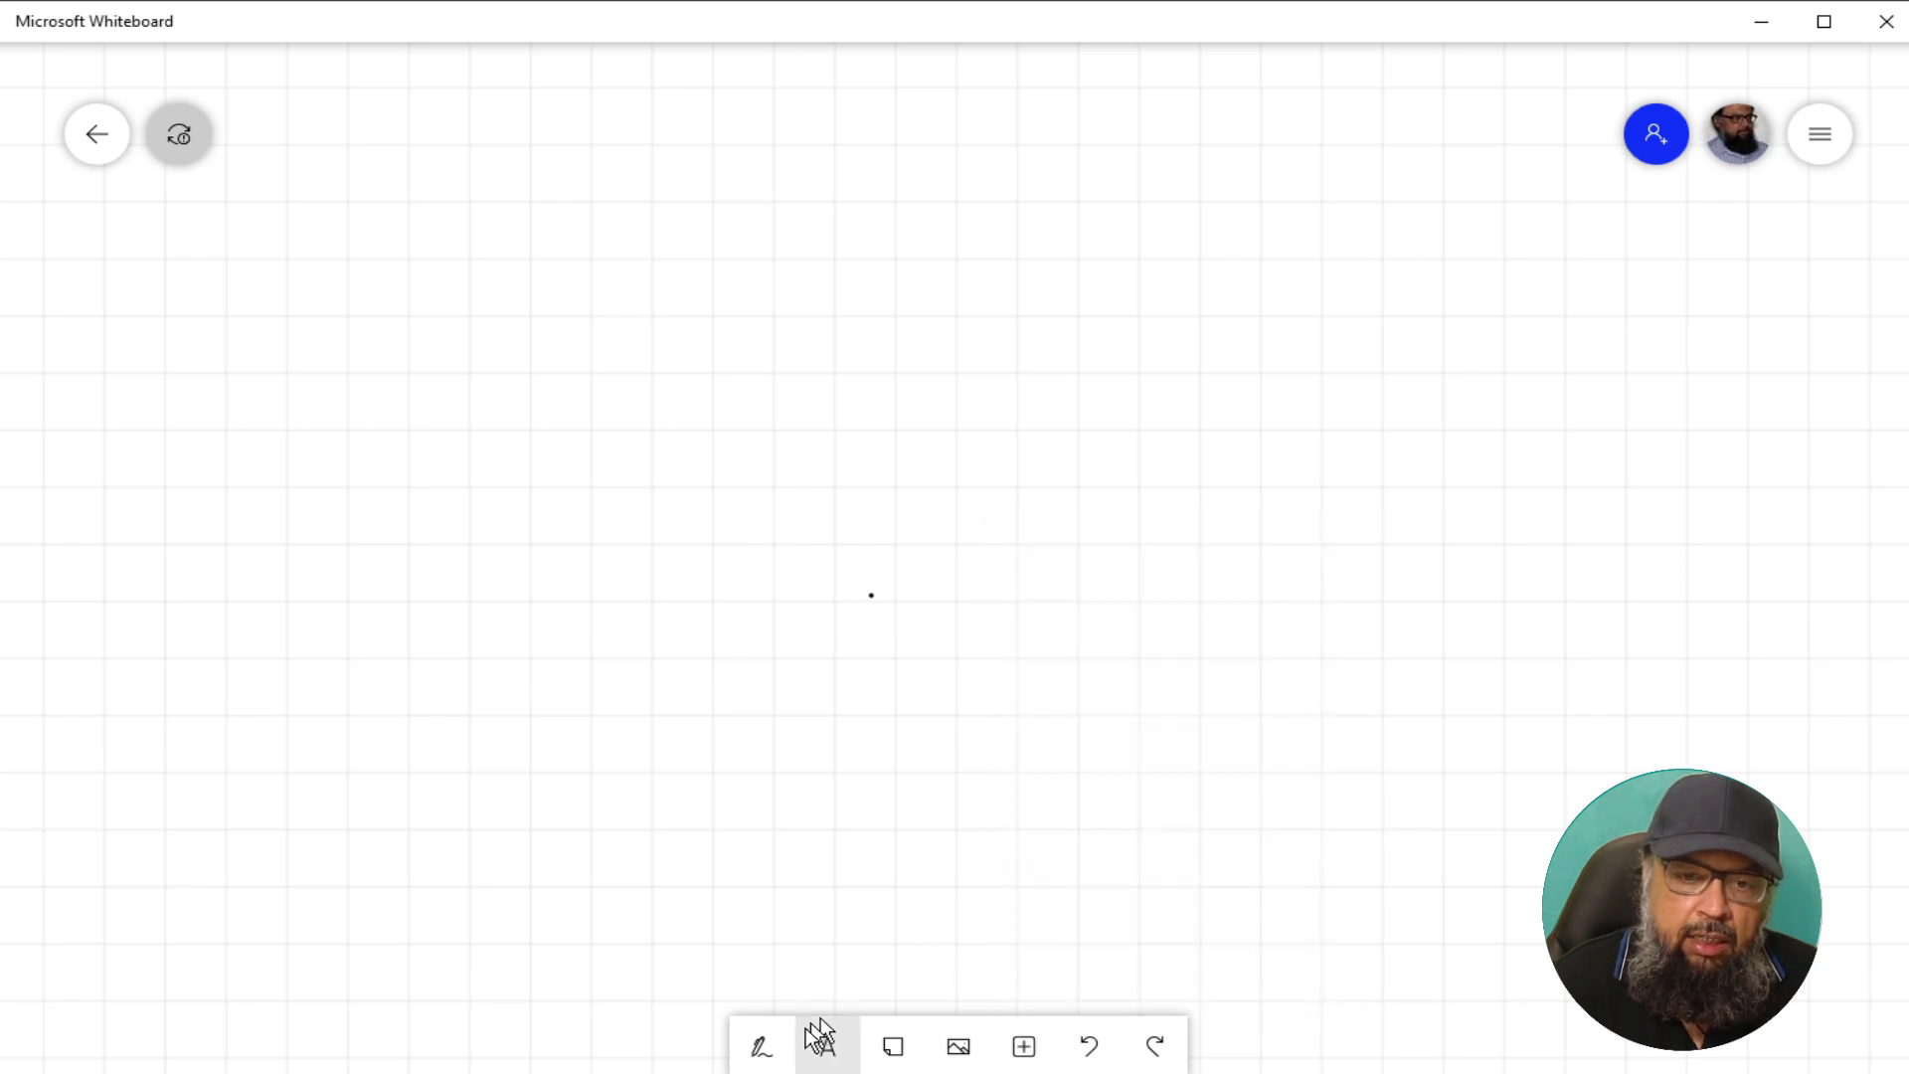
left_click(763, 1050)
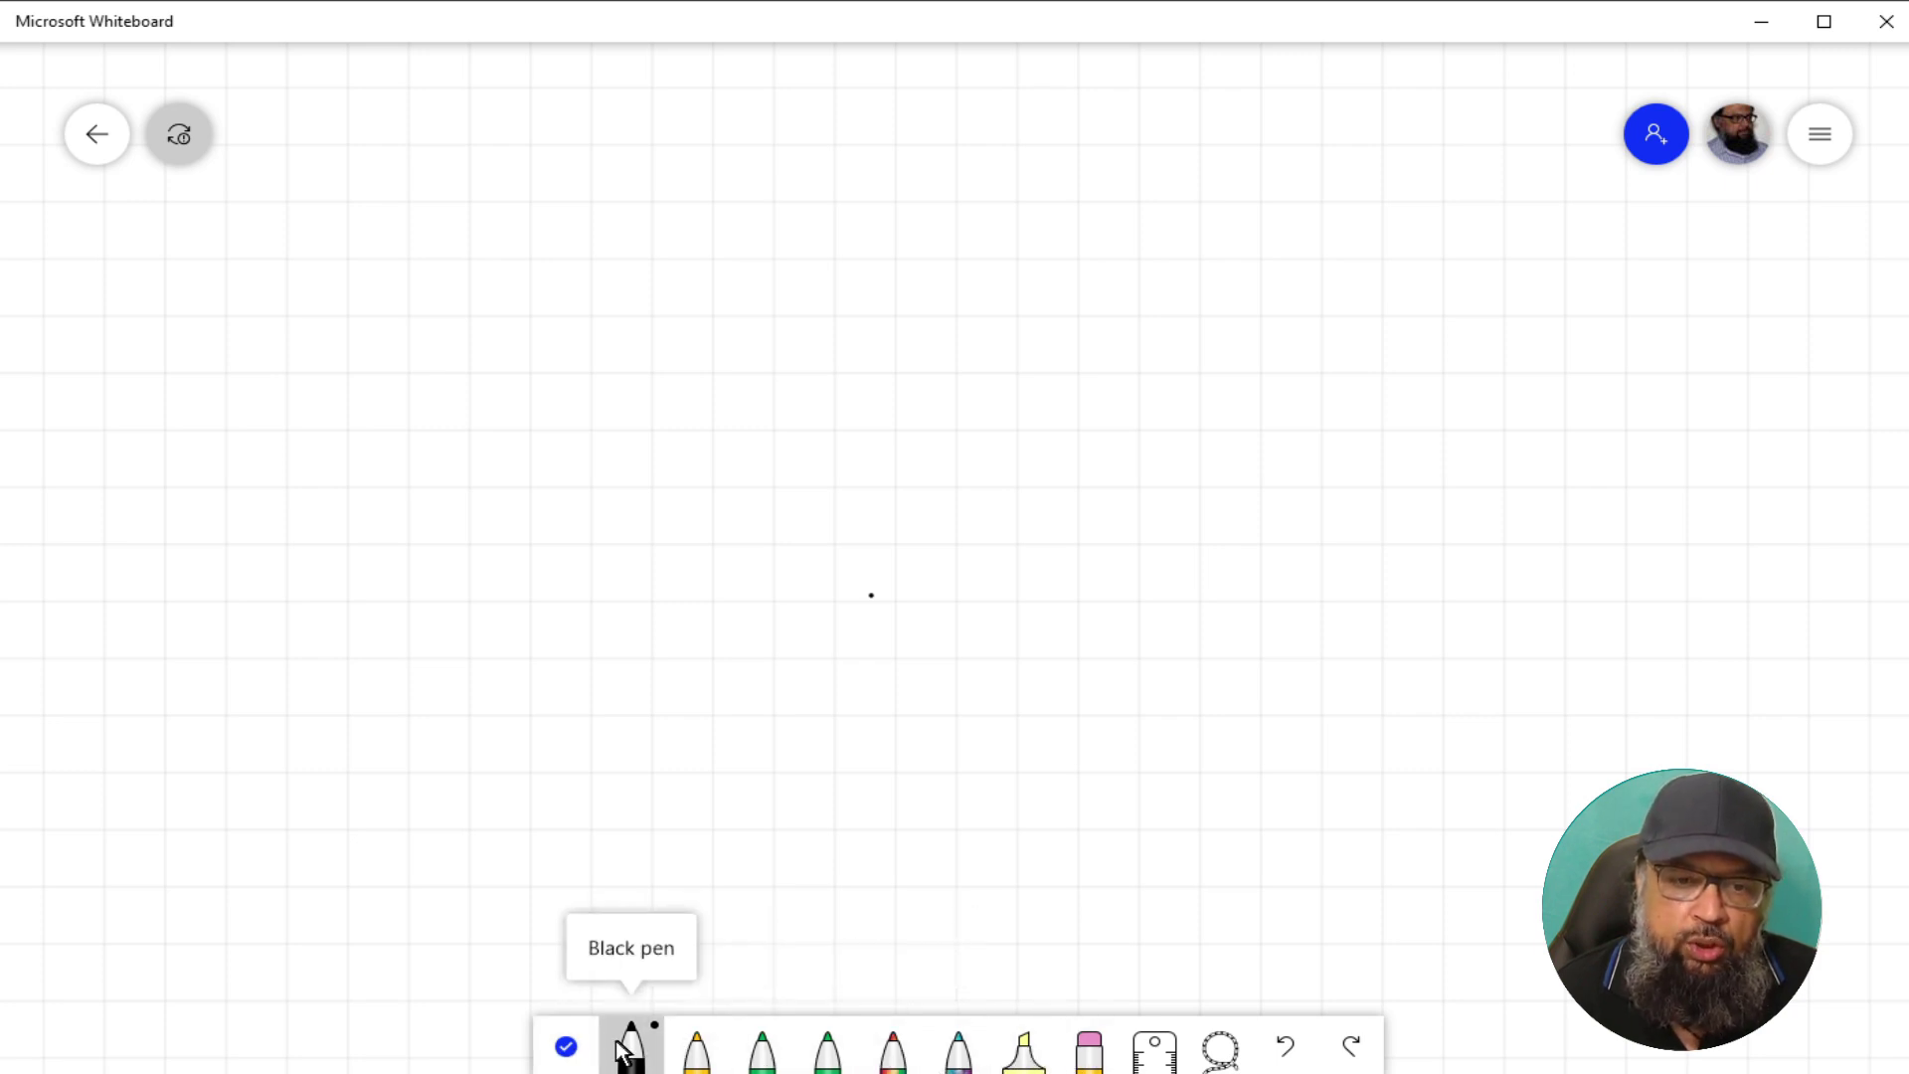
left_click(567, 1047)
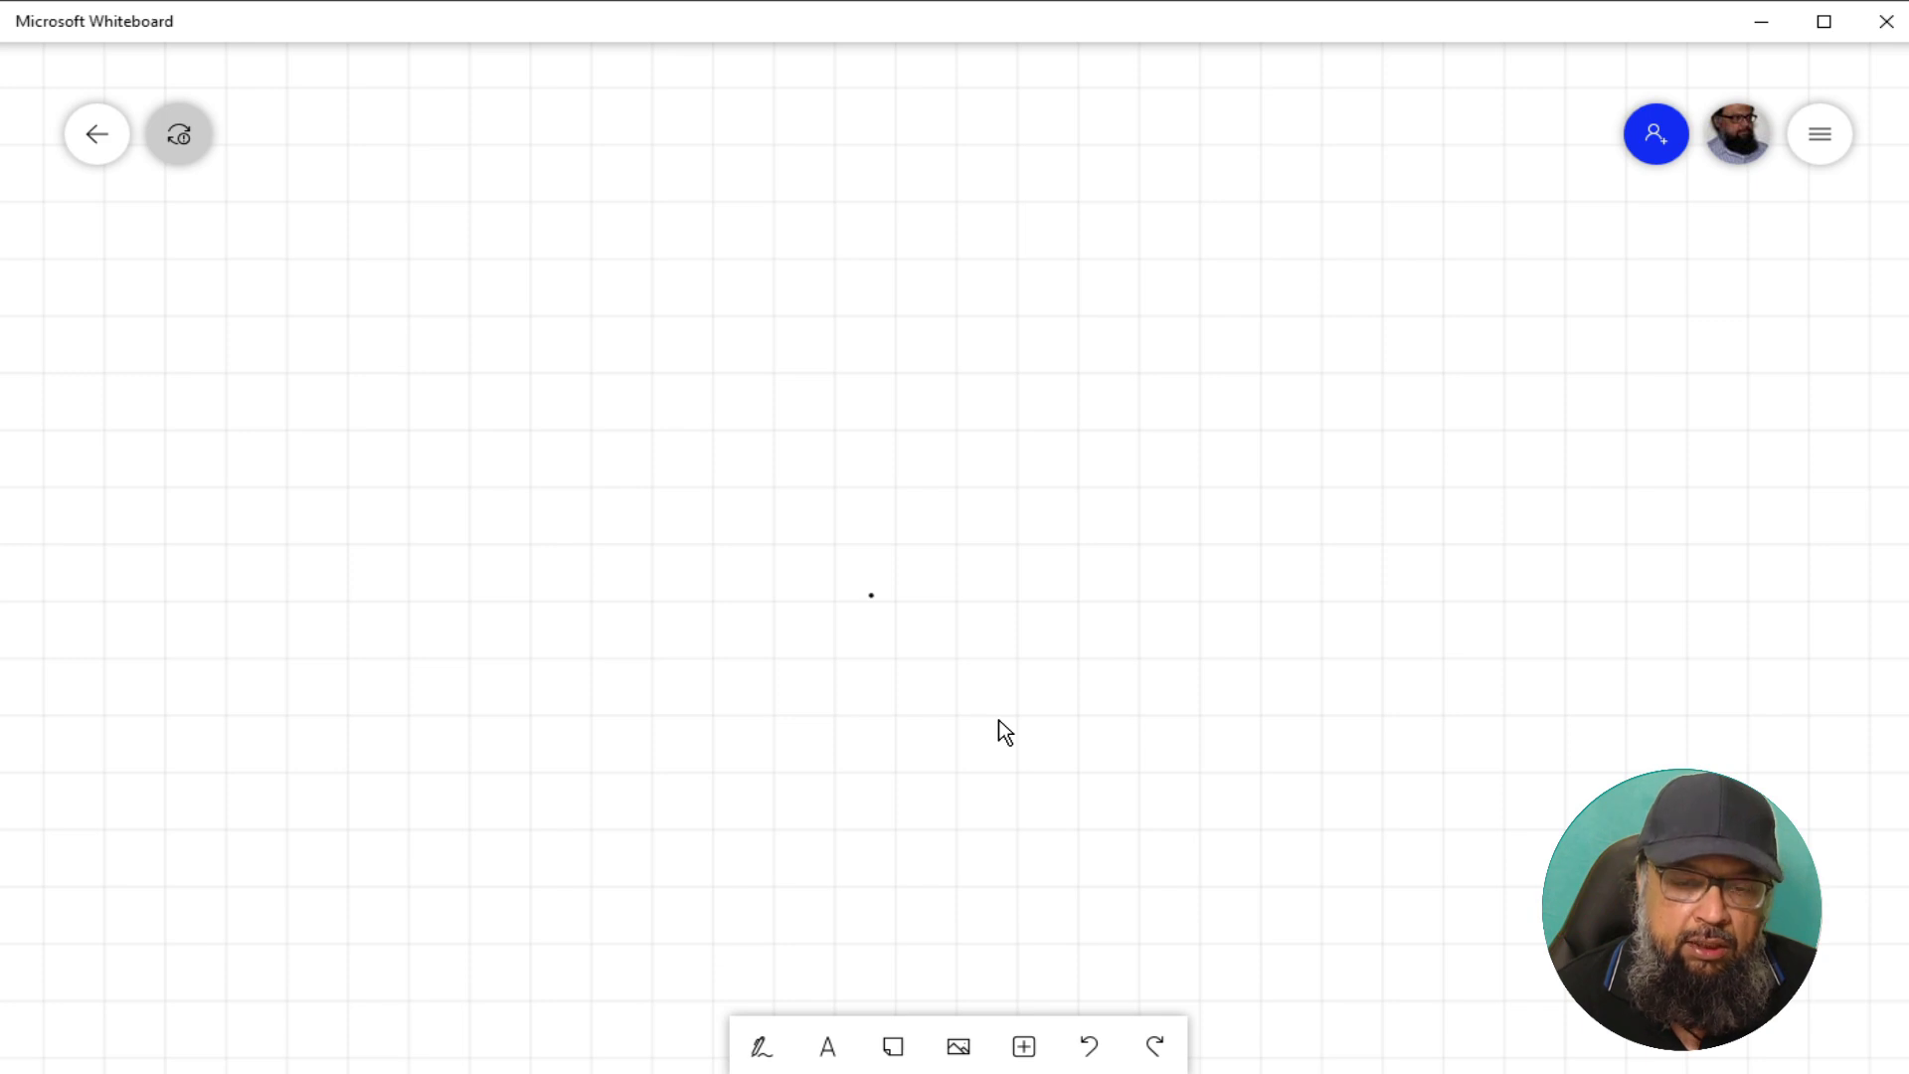
- Write the fraction 3/4 by hand with the black pen in the upper part of the canvas
left_click(763, 1054)
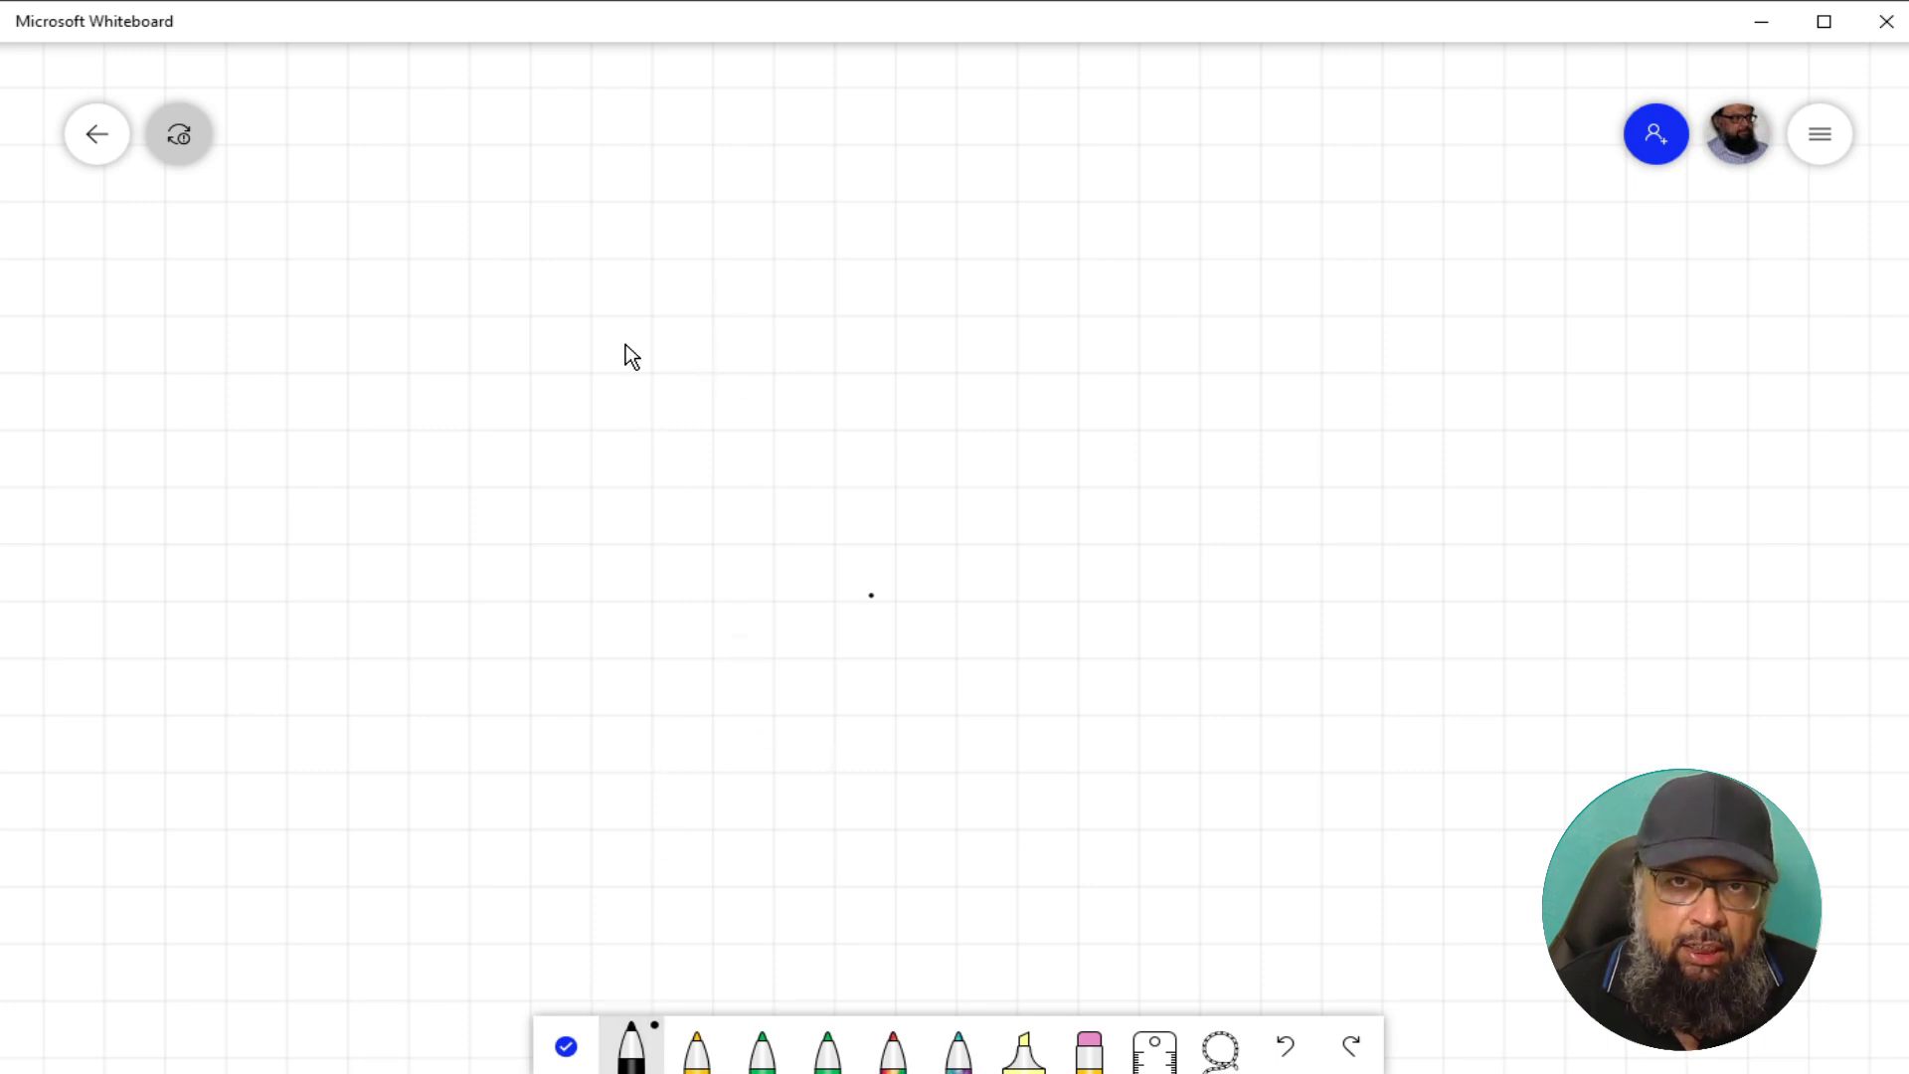
mouse_move(615, 272)
left_mouse_down()
mouse_move(641, 277)
mouse_move(647, 421)
left_mouse_up()
left_click_drag(676, 336, 702, 375)
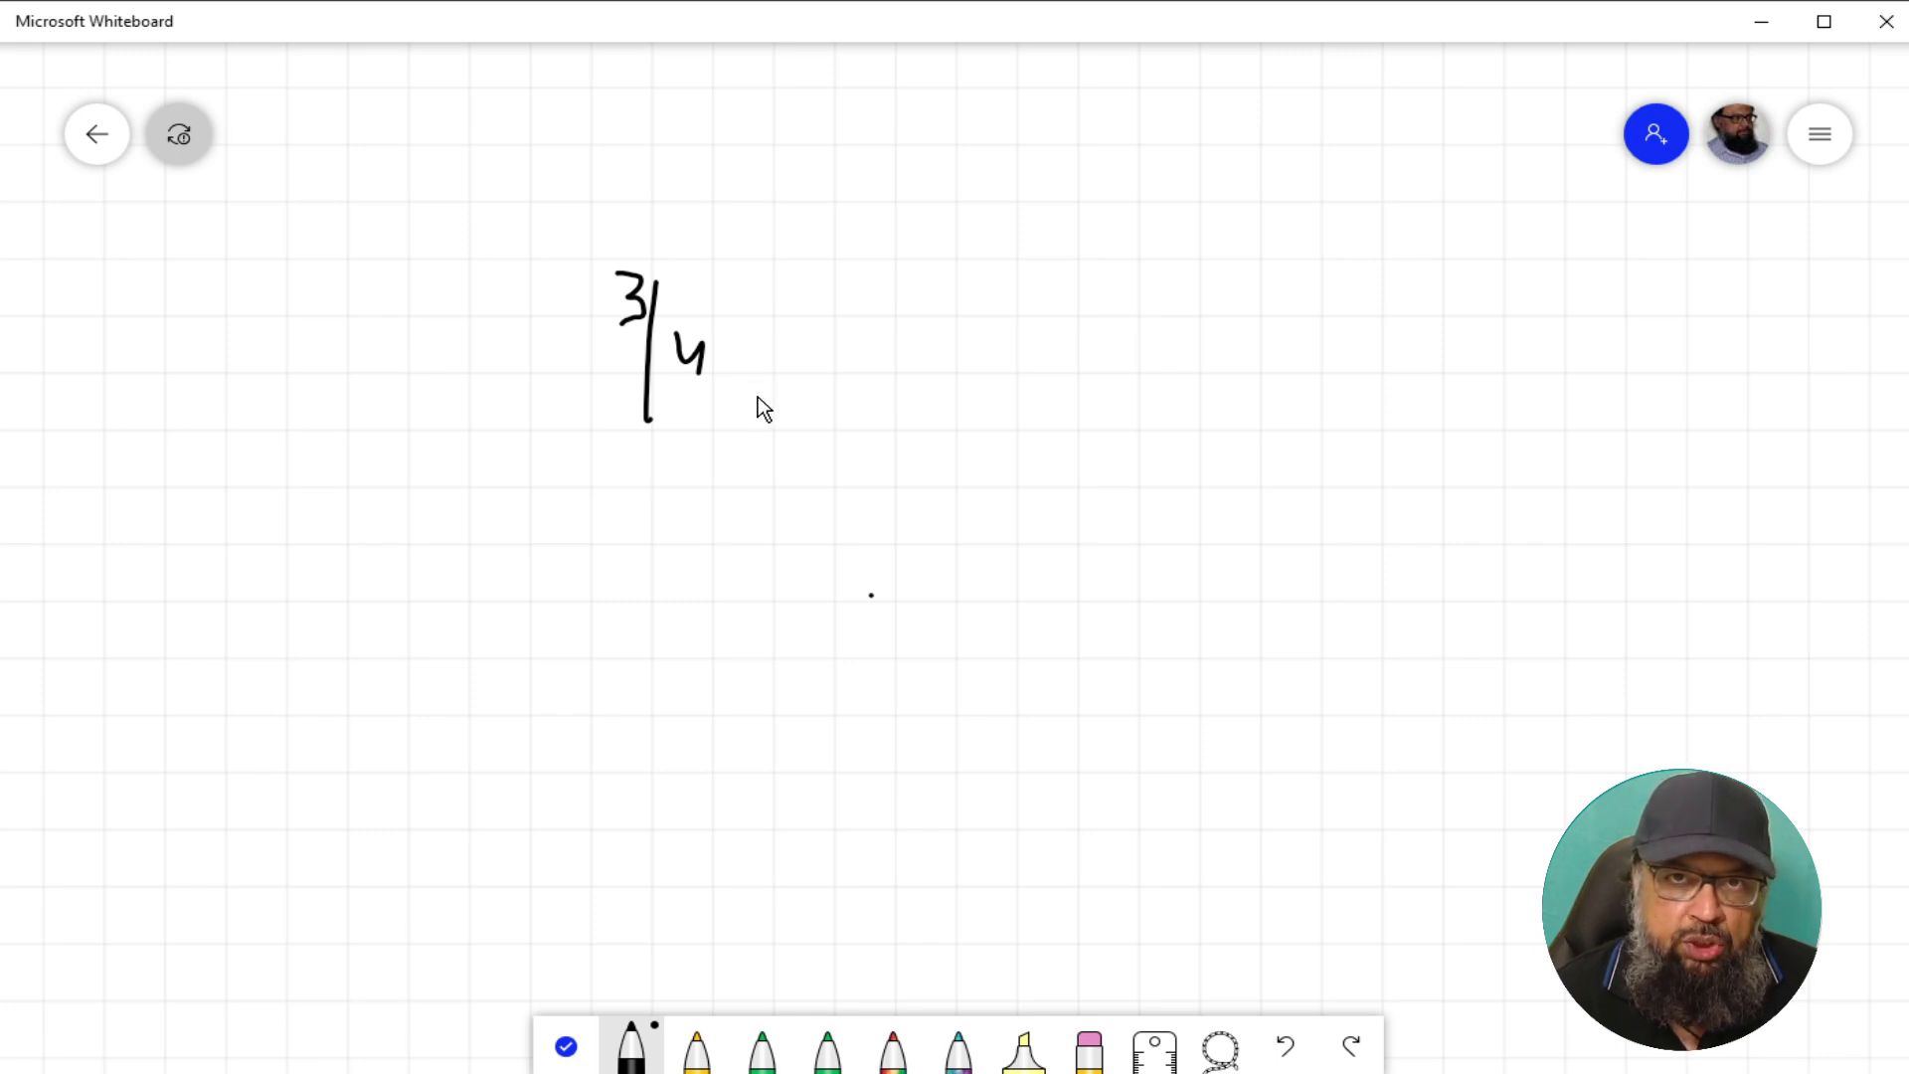
- Set the black pen to its thickest stroke and write a larger 3 beside the 3/4 fraction
left_click(646, 1034)
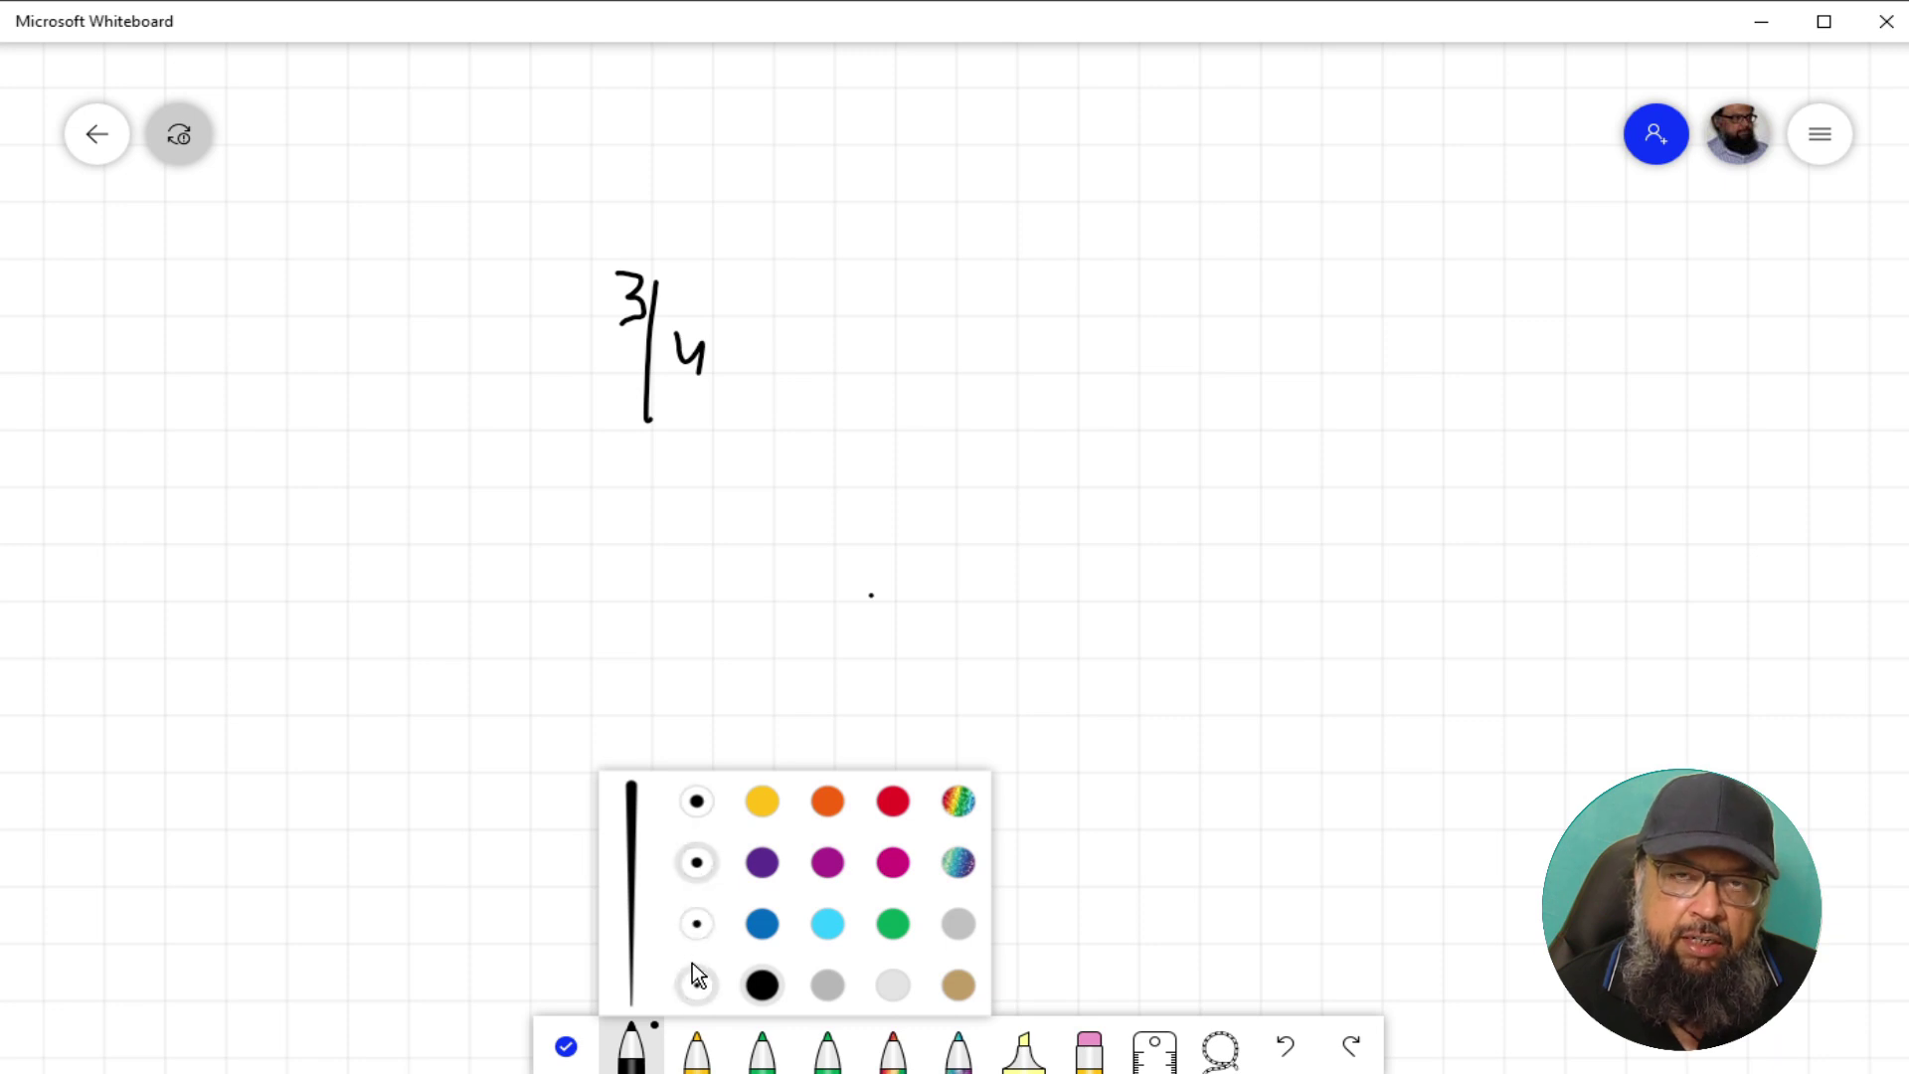
left_click(697, 802)
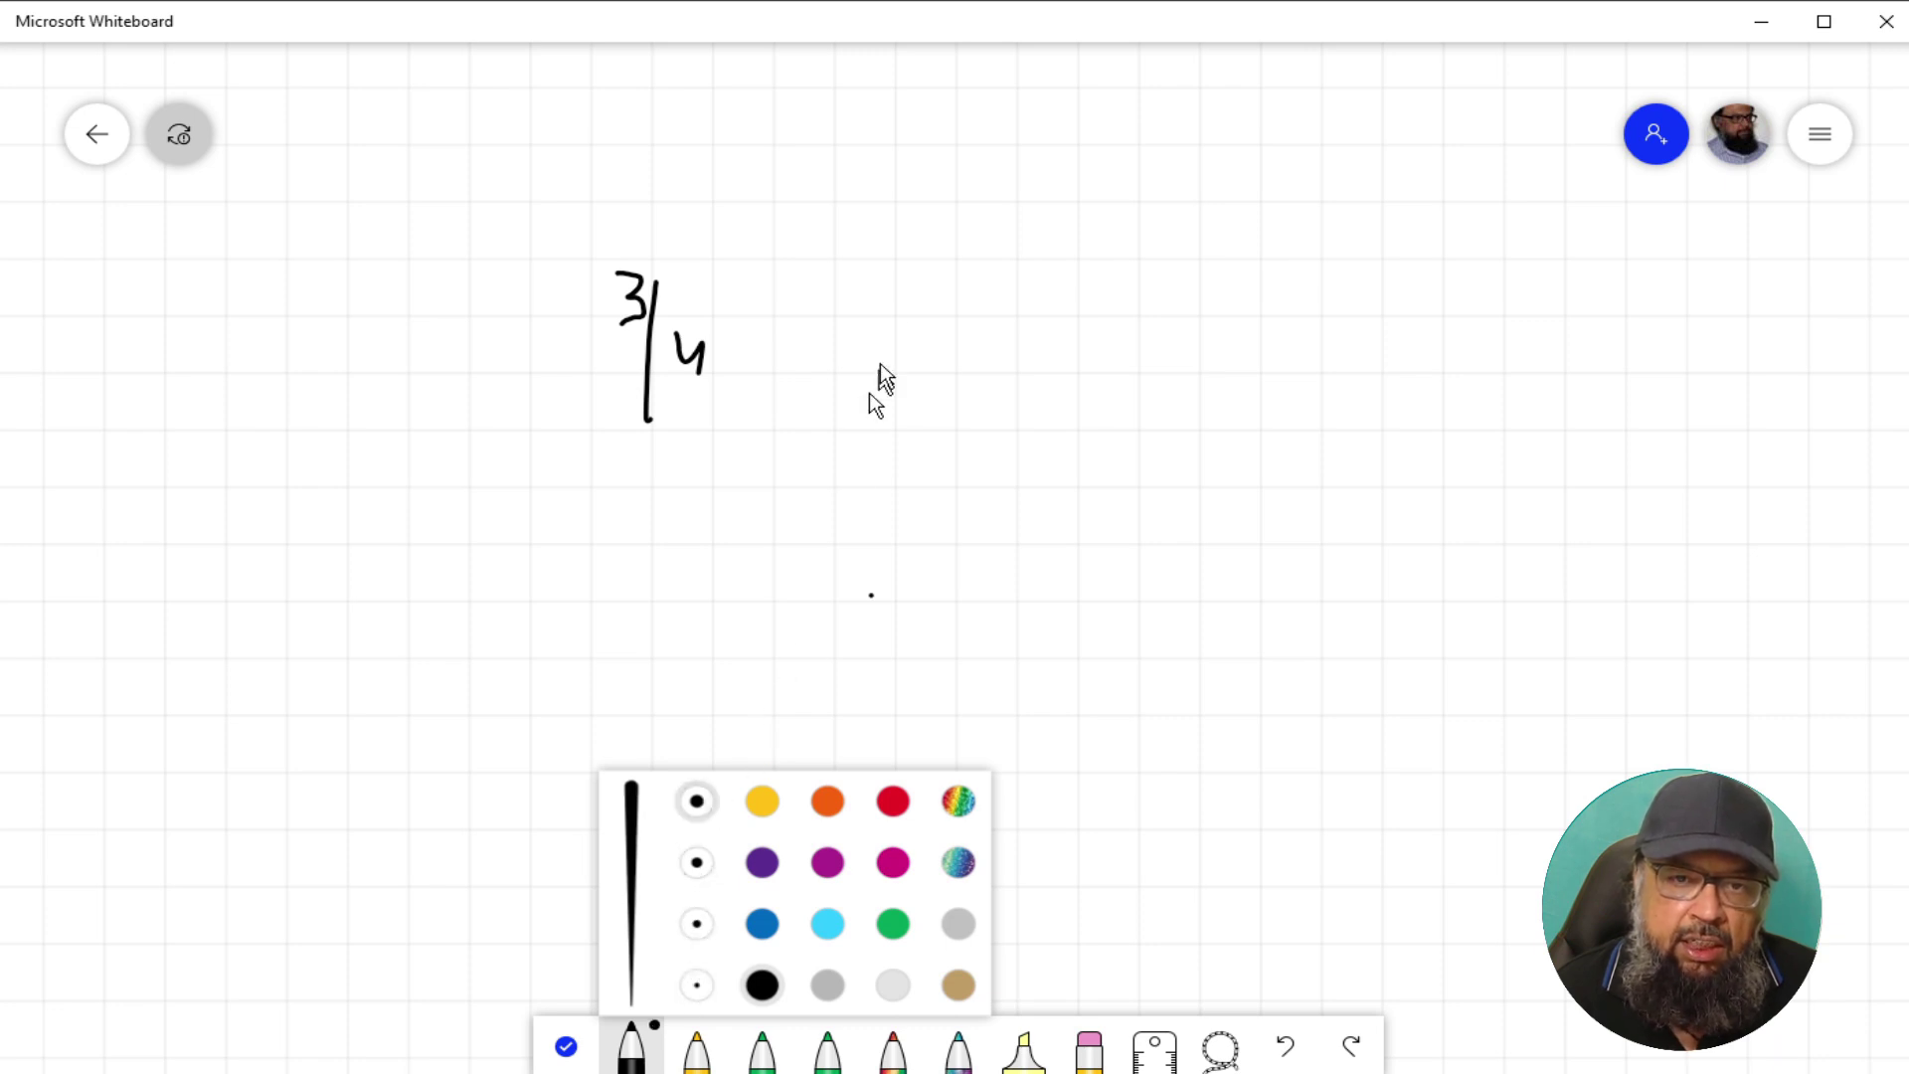
mouse_move(847, 258)
left_mouse_down()
mouse_move(915, 372)
mouse_move(895, 376)
left_mouse_up()
- Change the pen color to red and write a small 3 below the large black 3
left_click(631, 1044)
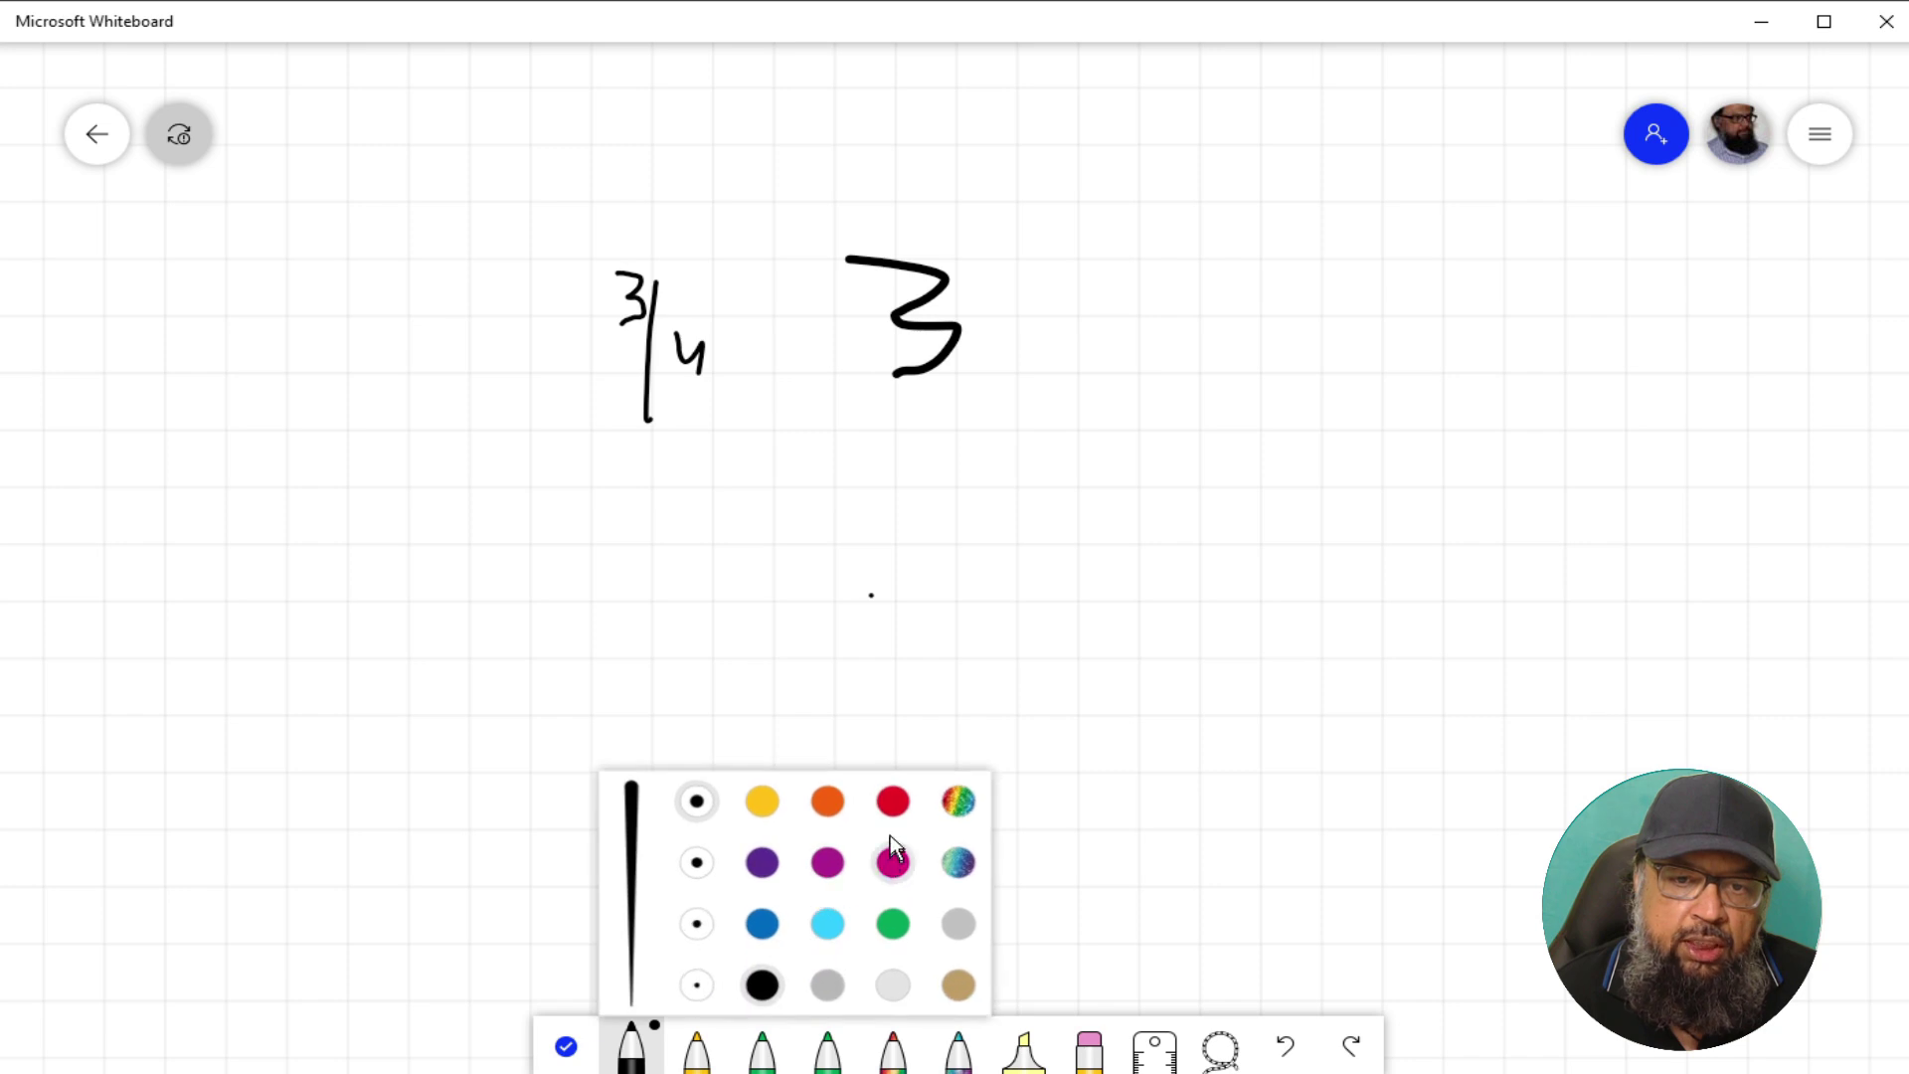
left_click(893, 802)
left_click_drag(886, 470, 916, 491)
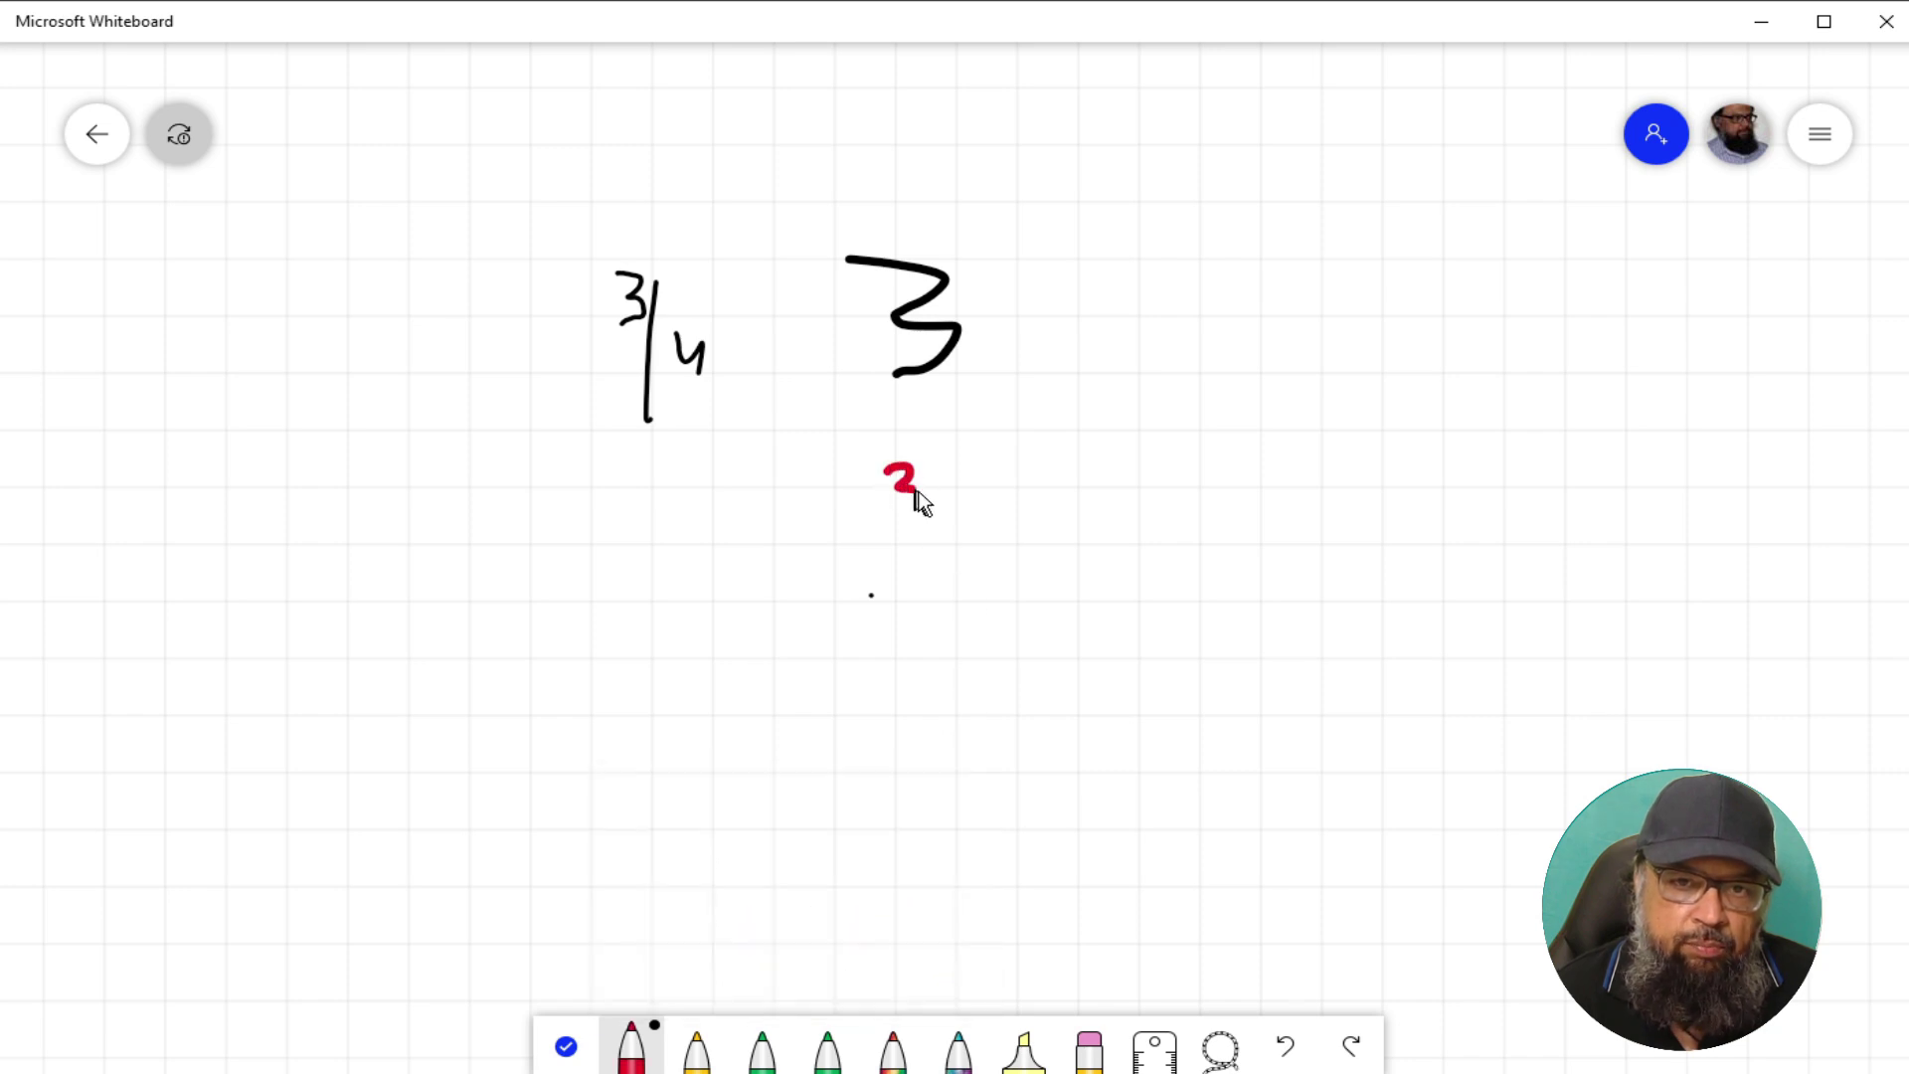
- Write a large 3 with the rainbow pen and 3/4 with the blue-purple galaxy pen in the lower part of the canvas
left_click(888, 1054)
mouse_move(588, 765)
left_mouse_down()
mouse_move(693, 829)
mouse_move(681, 900)
left_mouse_up()
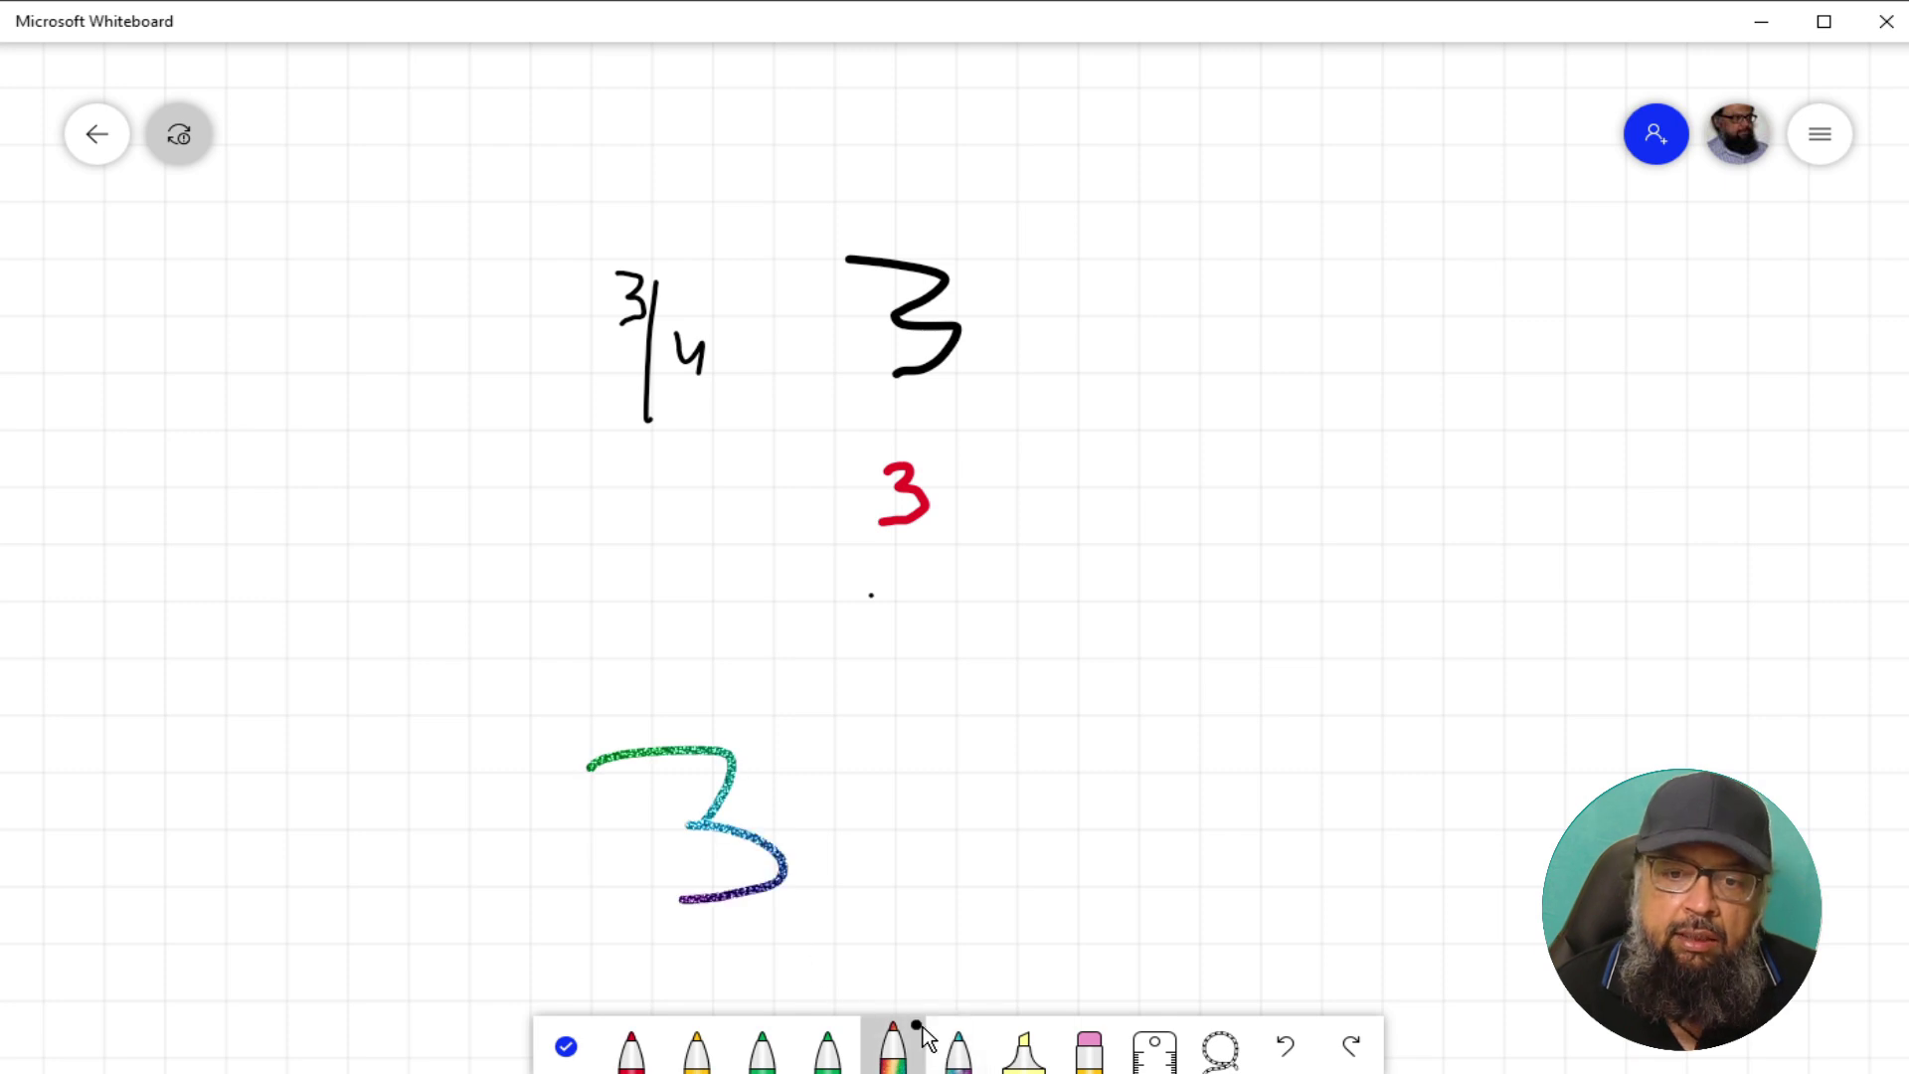
left_click(958, 1049)
mouse_move(913, 630)
left_mouse_down()
mouse_move(880, 712)
mouse_move(950, 726)
left_mouse_up()
left_click_drag(988, 644, 1006, 688)
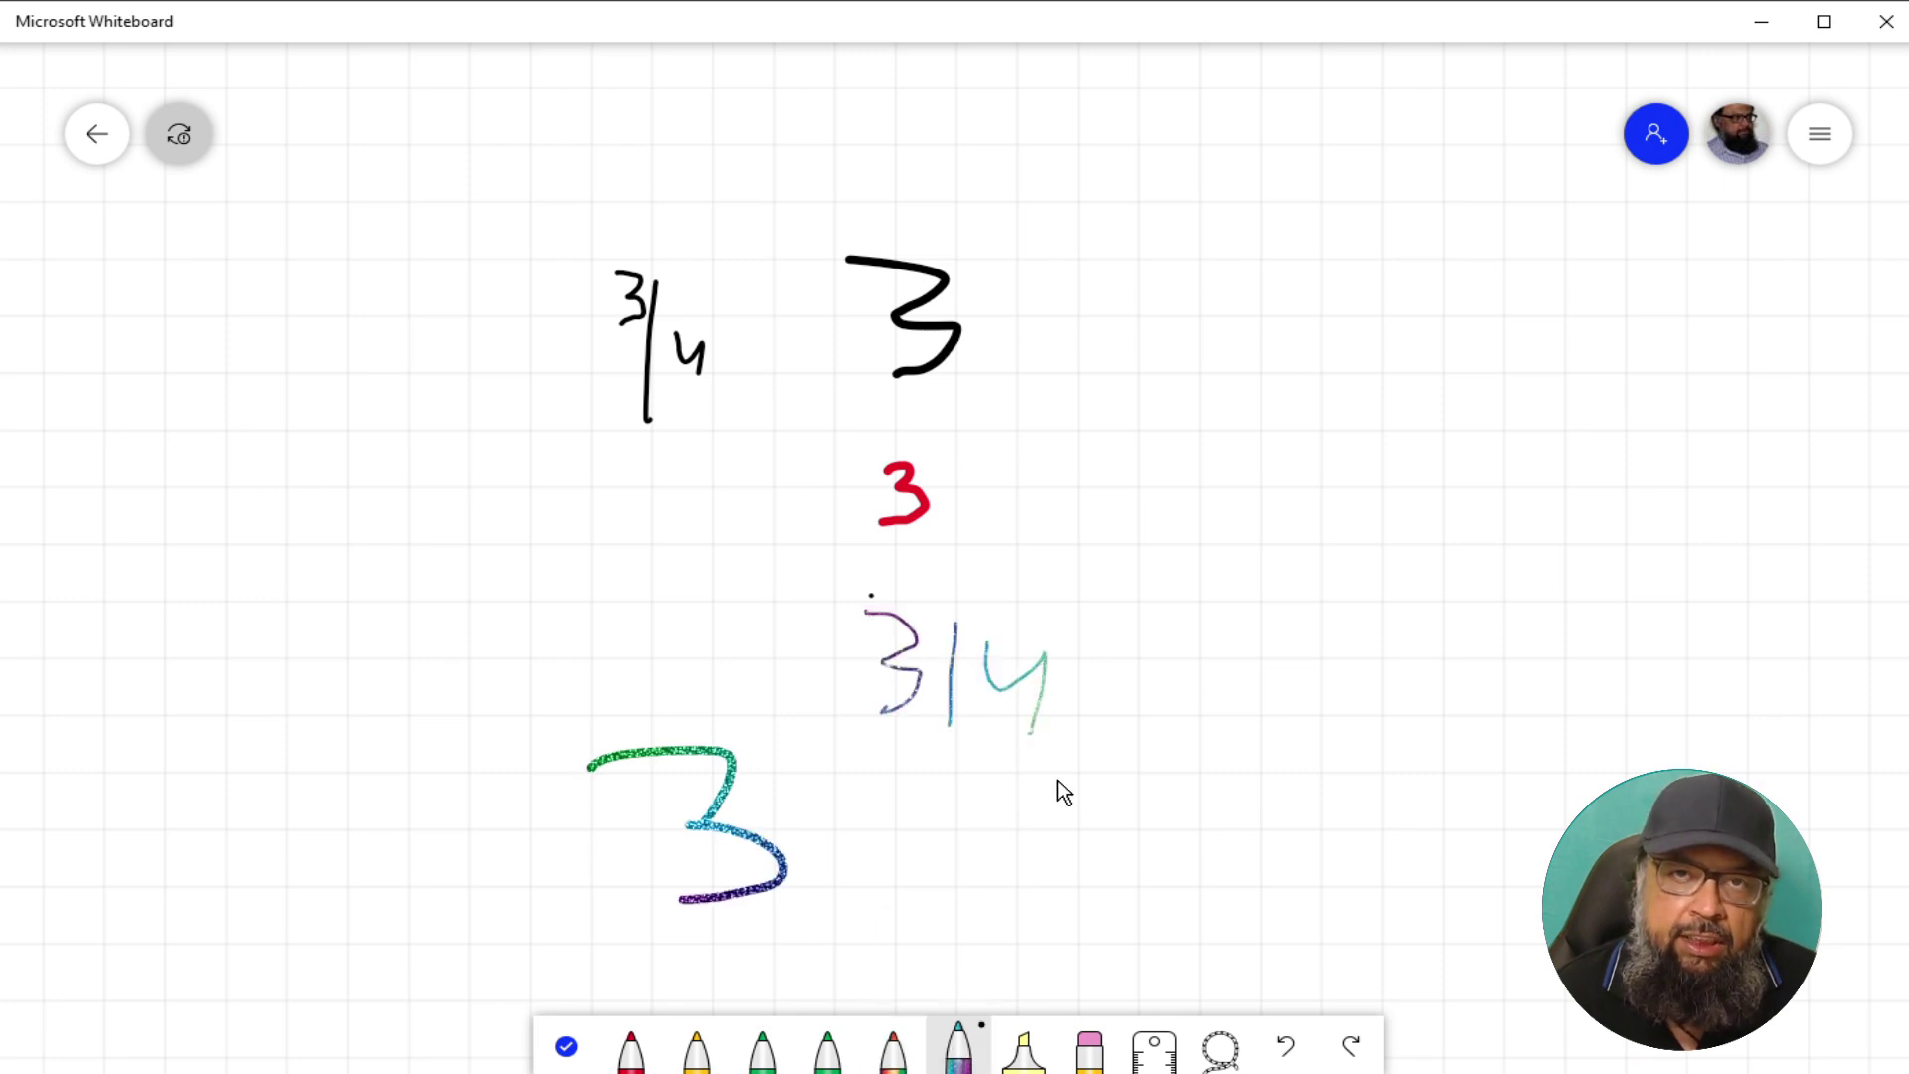
left_click(1020, 1058)
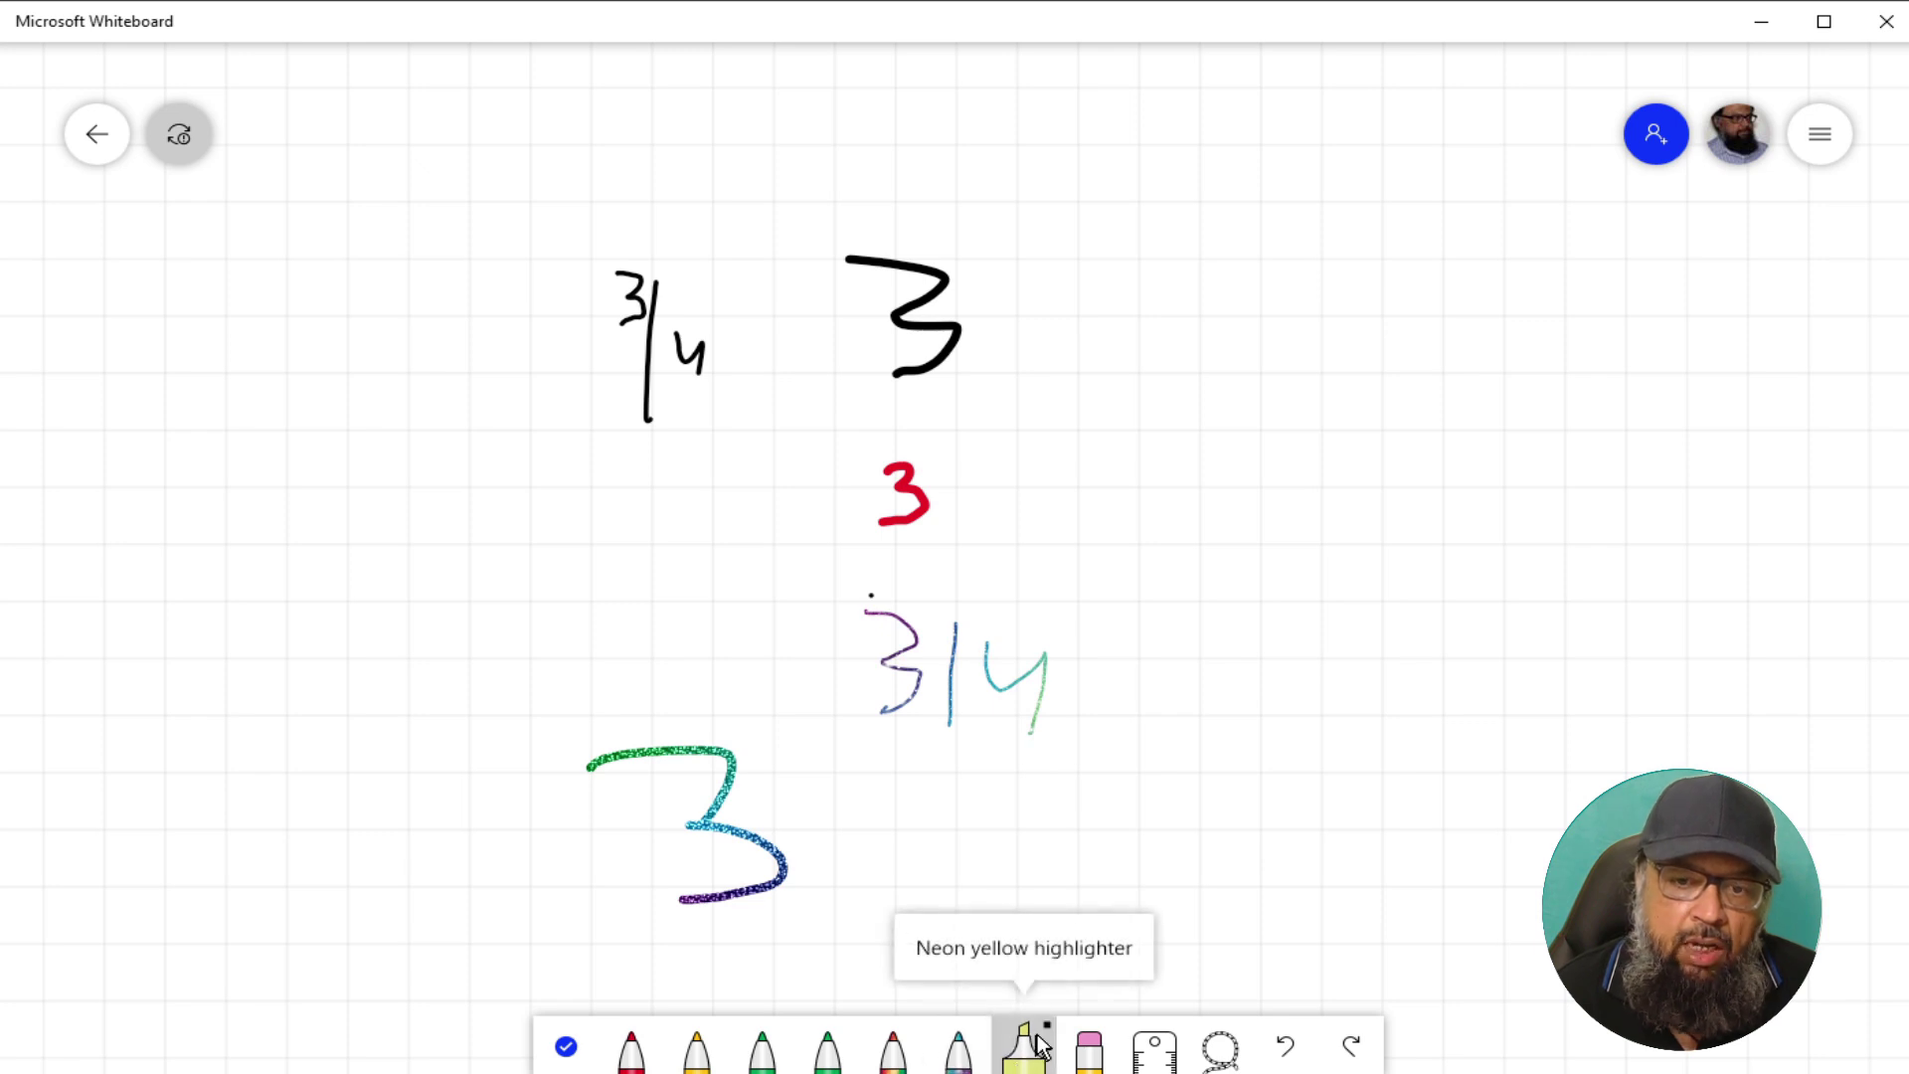
left_click(1046, 1030)
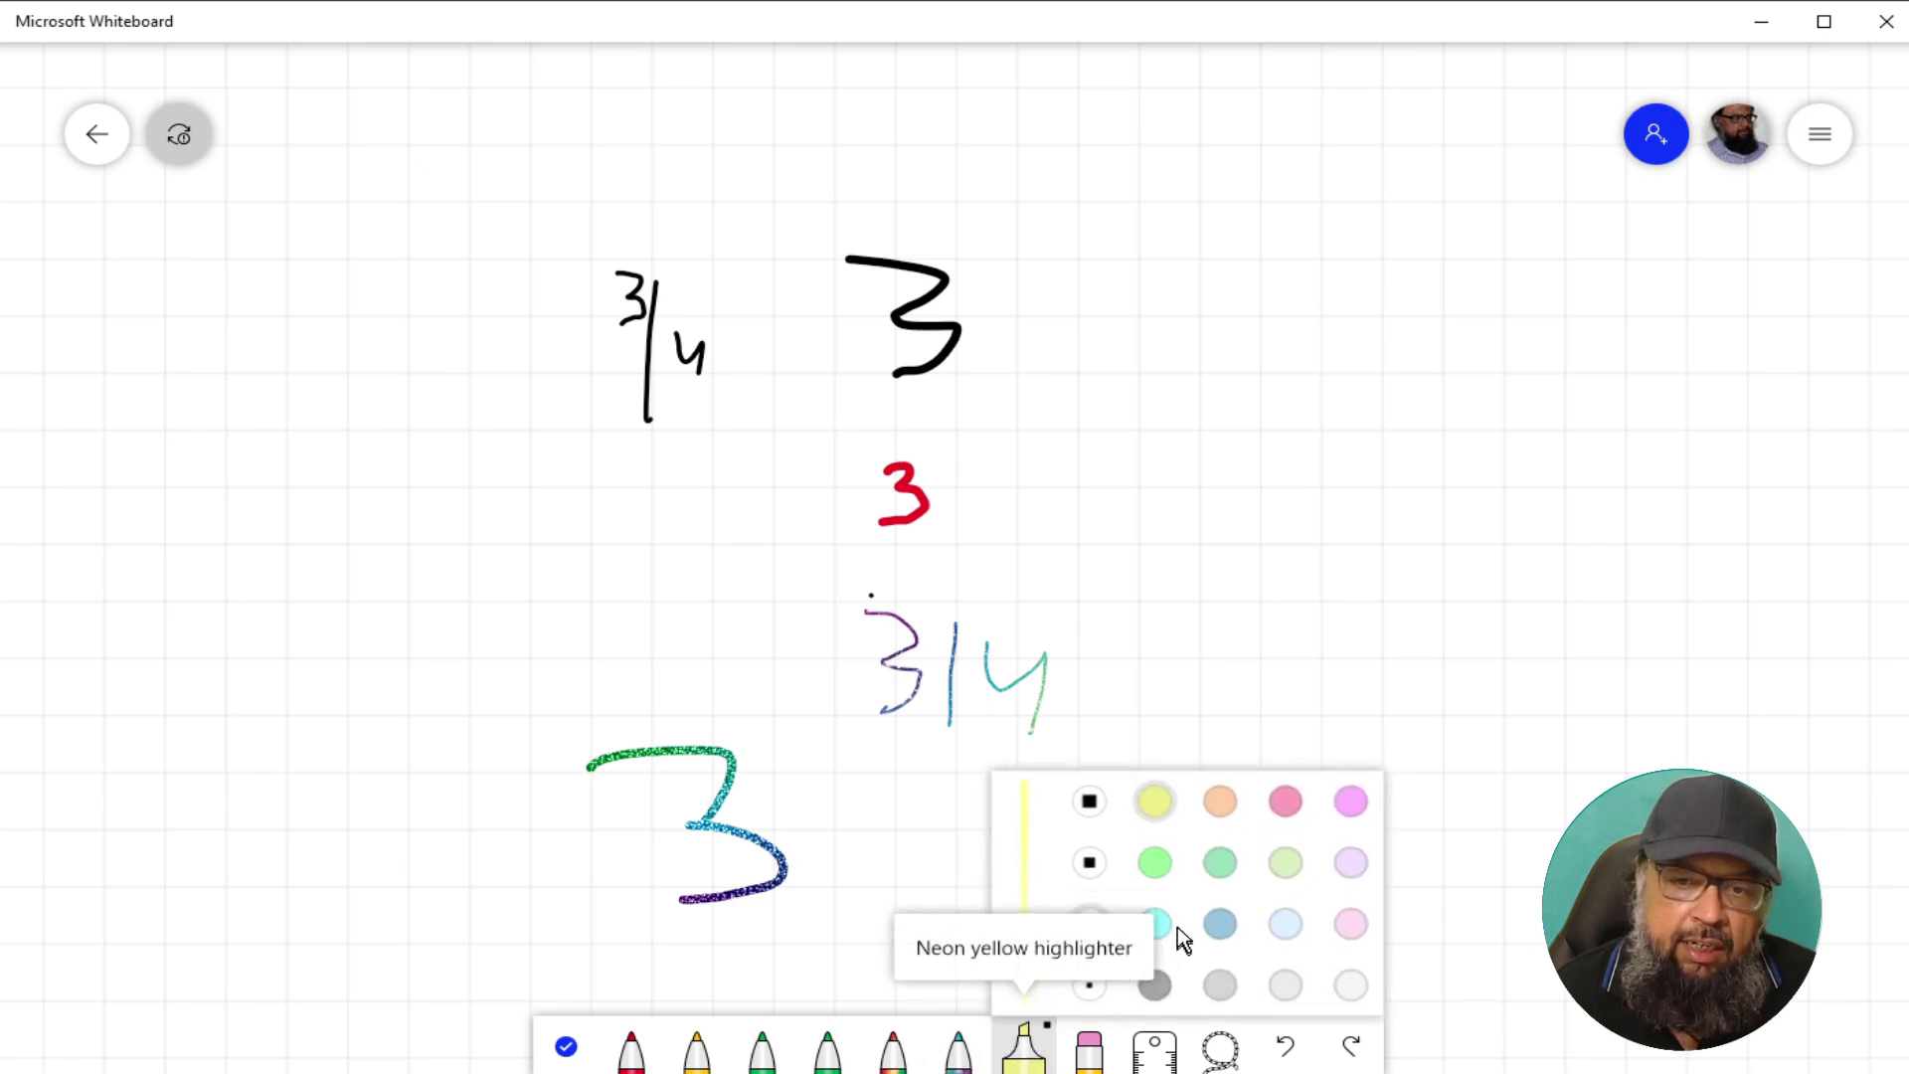
- Erase all the handwritten ink from the canvas, including the stray dot near the middle
left_click(1089, 1049)
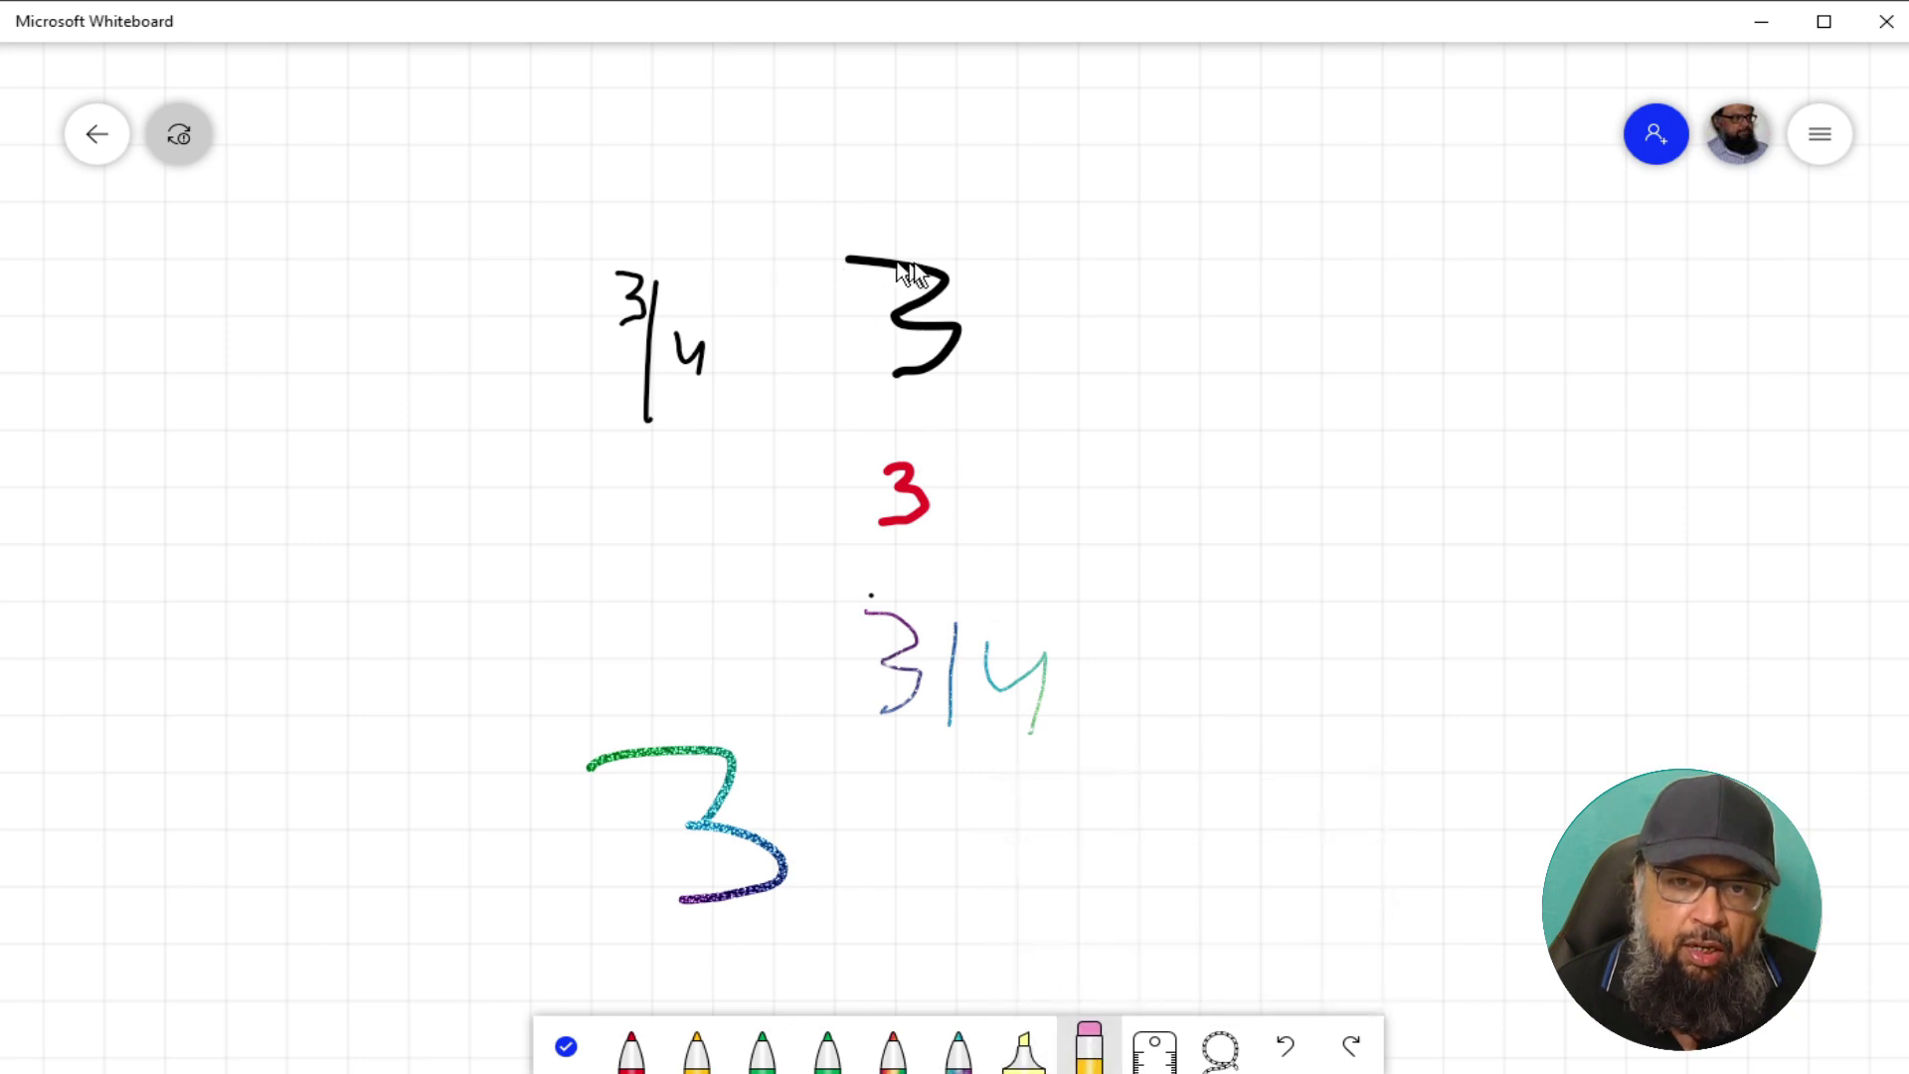
mouse_move(913, 274)
left_mouse_down()
mouse_move(856, 281)
mouse_move(912, 332)
mouse_move(924, 383)
left_mouse_up()
mouse_move(973, 457)
left_mouse_down()
mouse_move(809, 460)
mouse_move(1005, 686)
mouse_move(511, 780)
mouse_move(723, 921)
mouse_move(611, 308)
mouse_move(726, 275)
left_mouse_up()
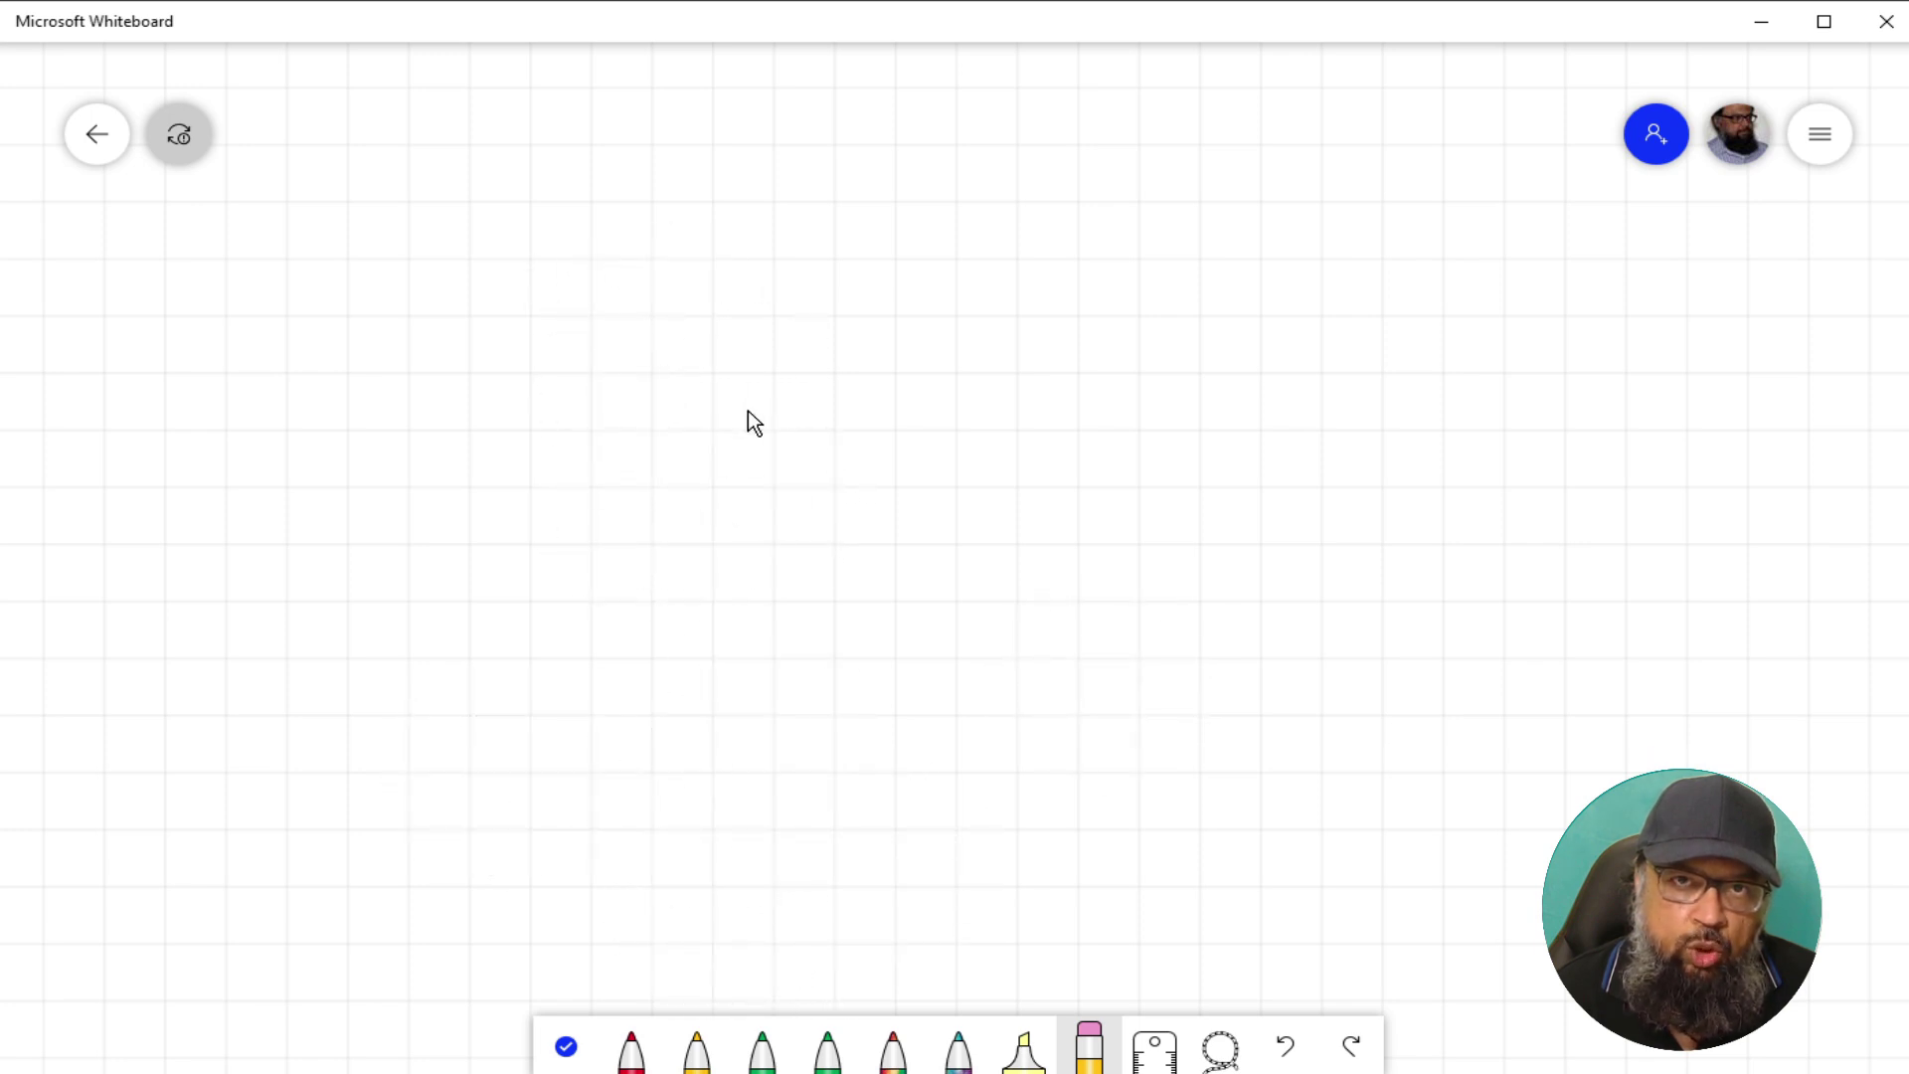
- Display the ruler, change the red pen to black, and draw a thick straight line along the ruler's upper edge at 45 degrees
left_click(1156, 1052)
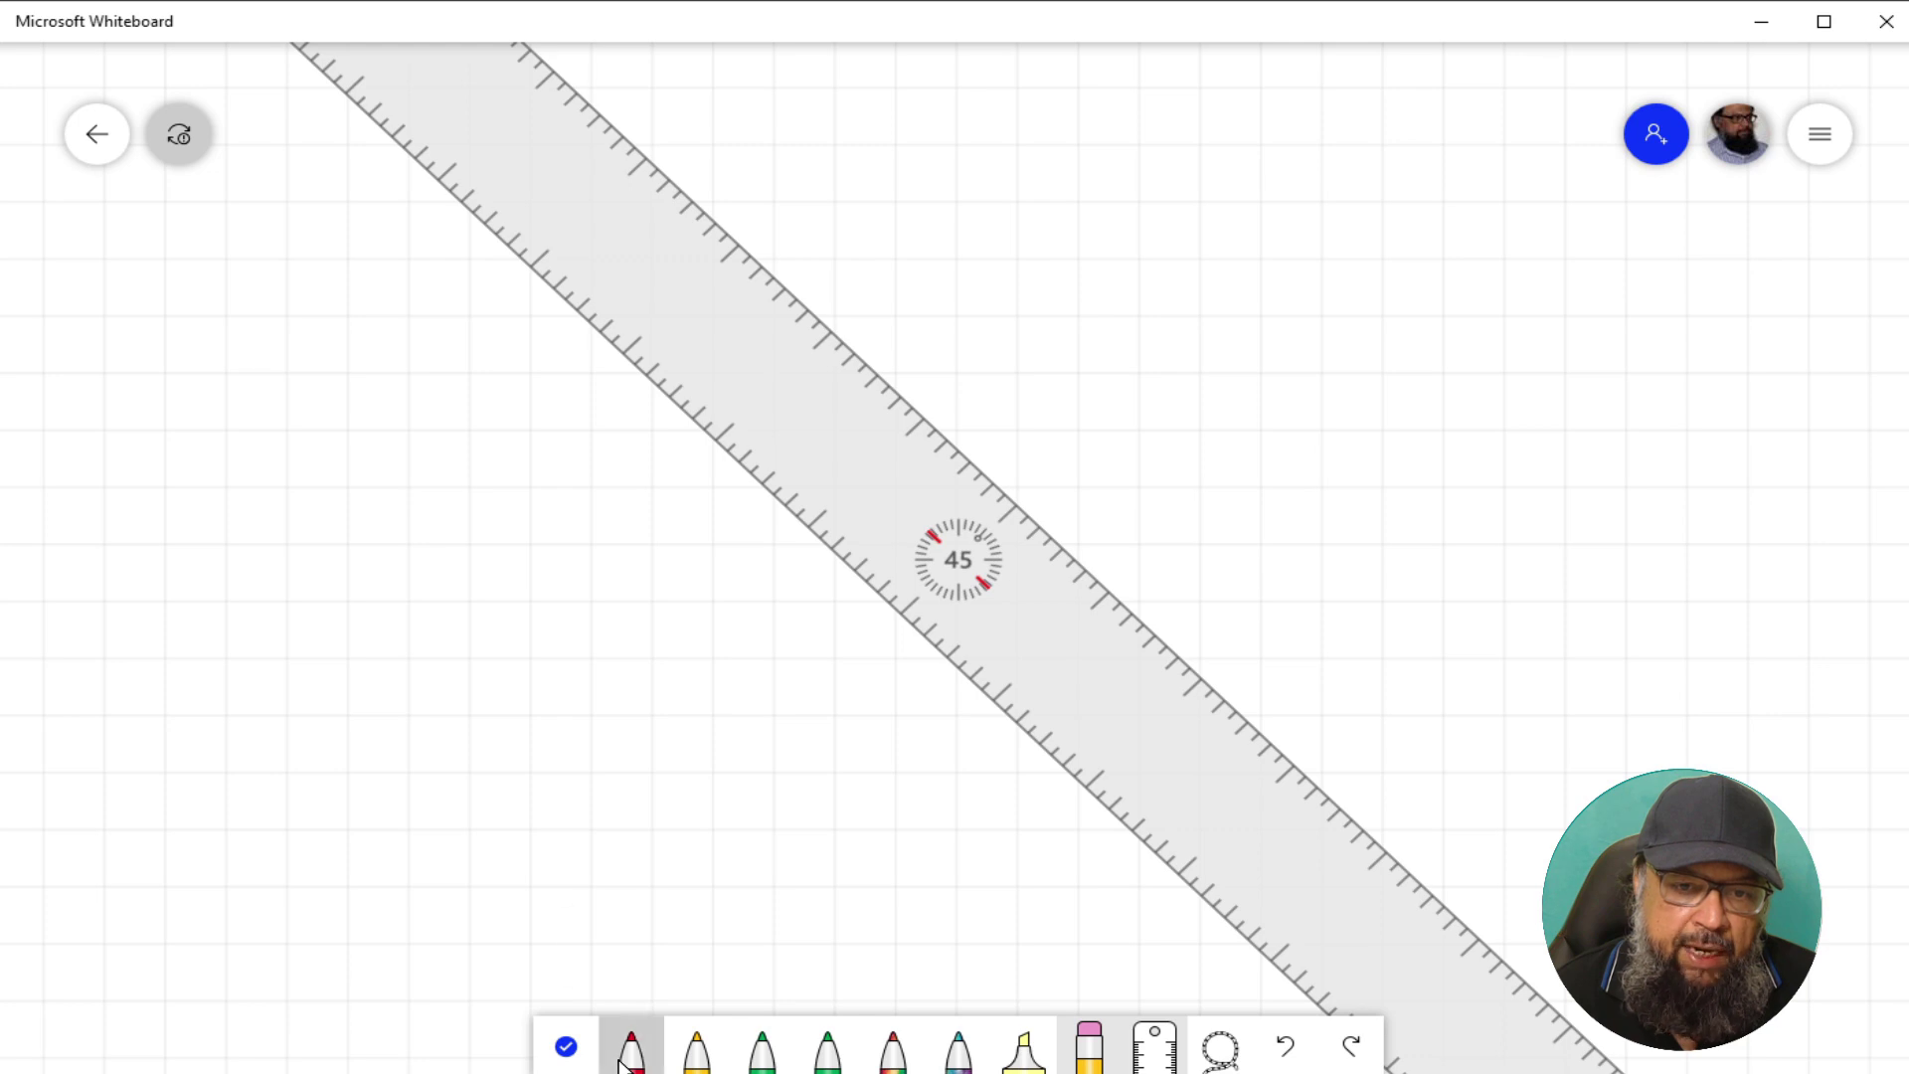
left_click(646, 1034)
left_click(659, 1021)
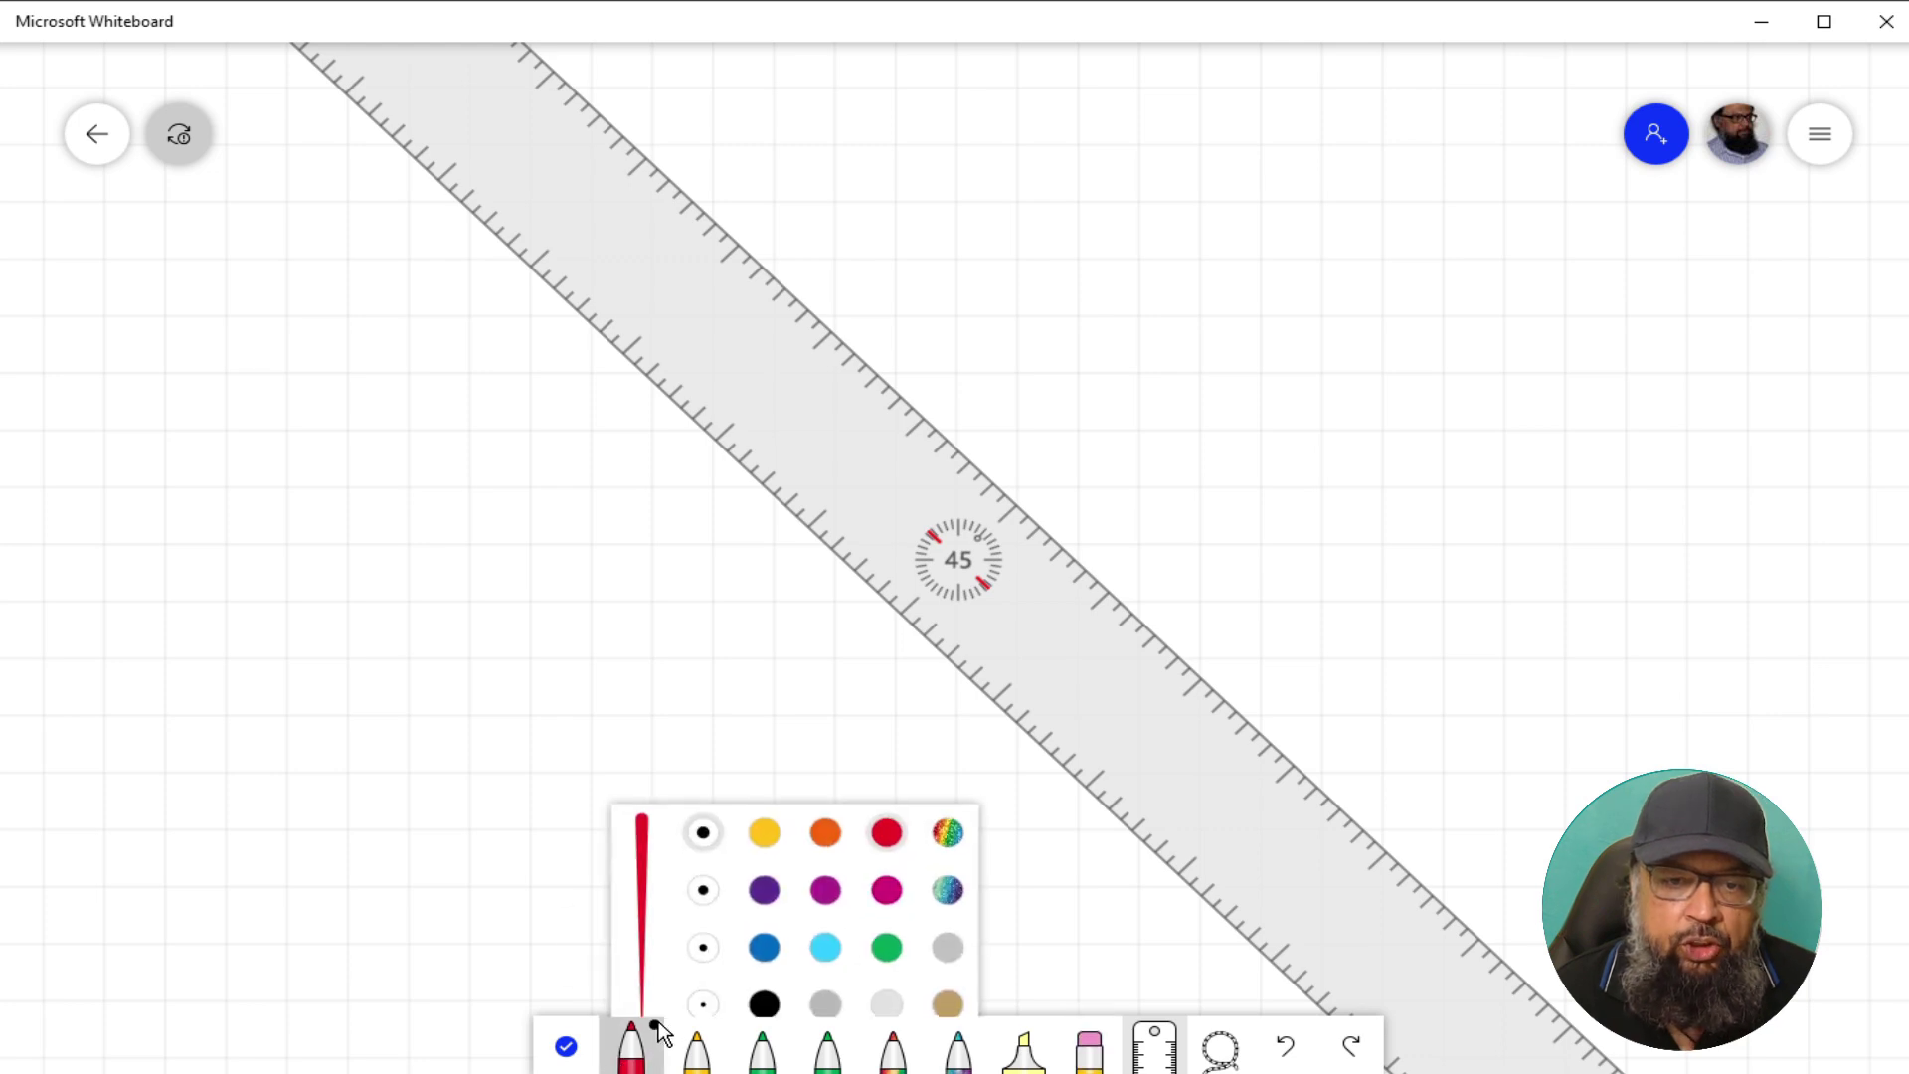
left_click(762, 987)
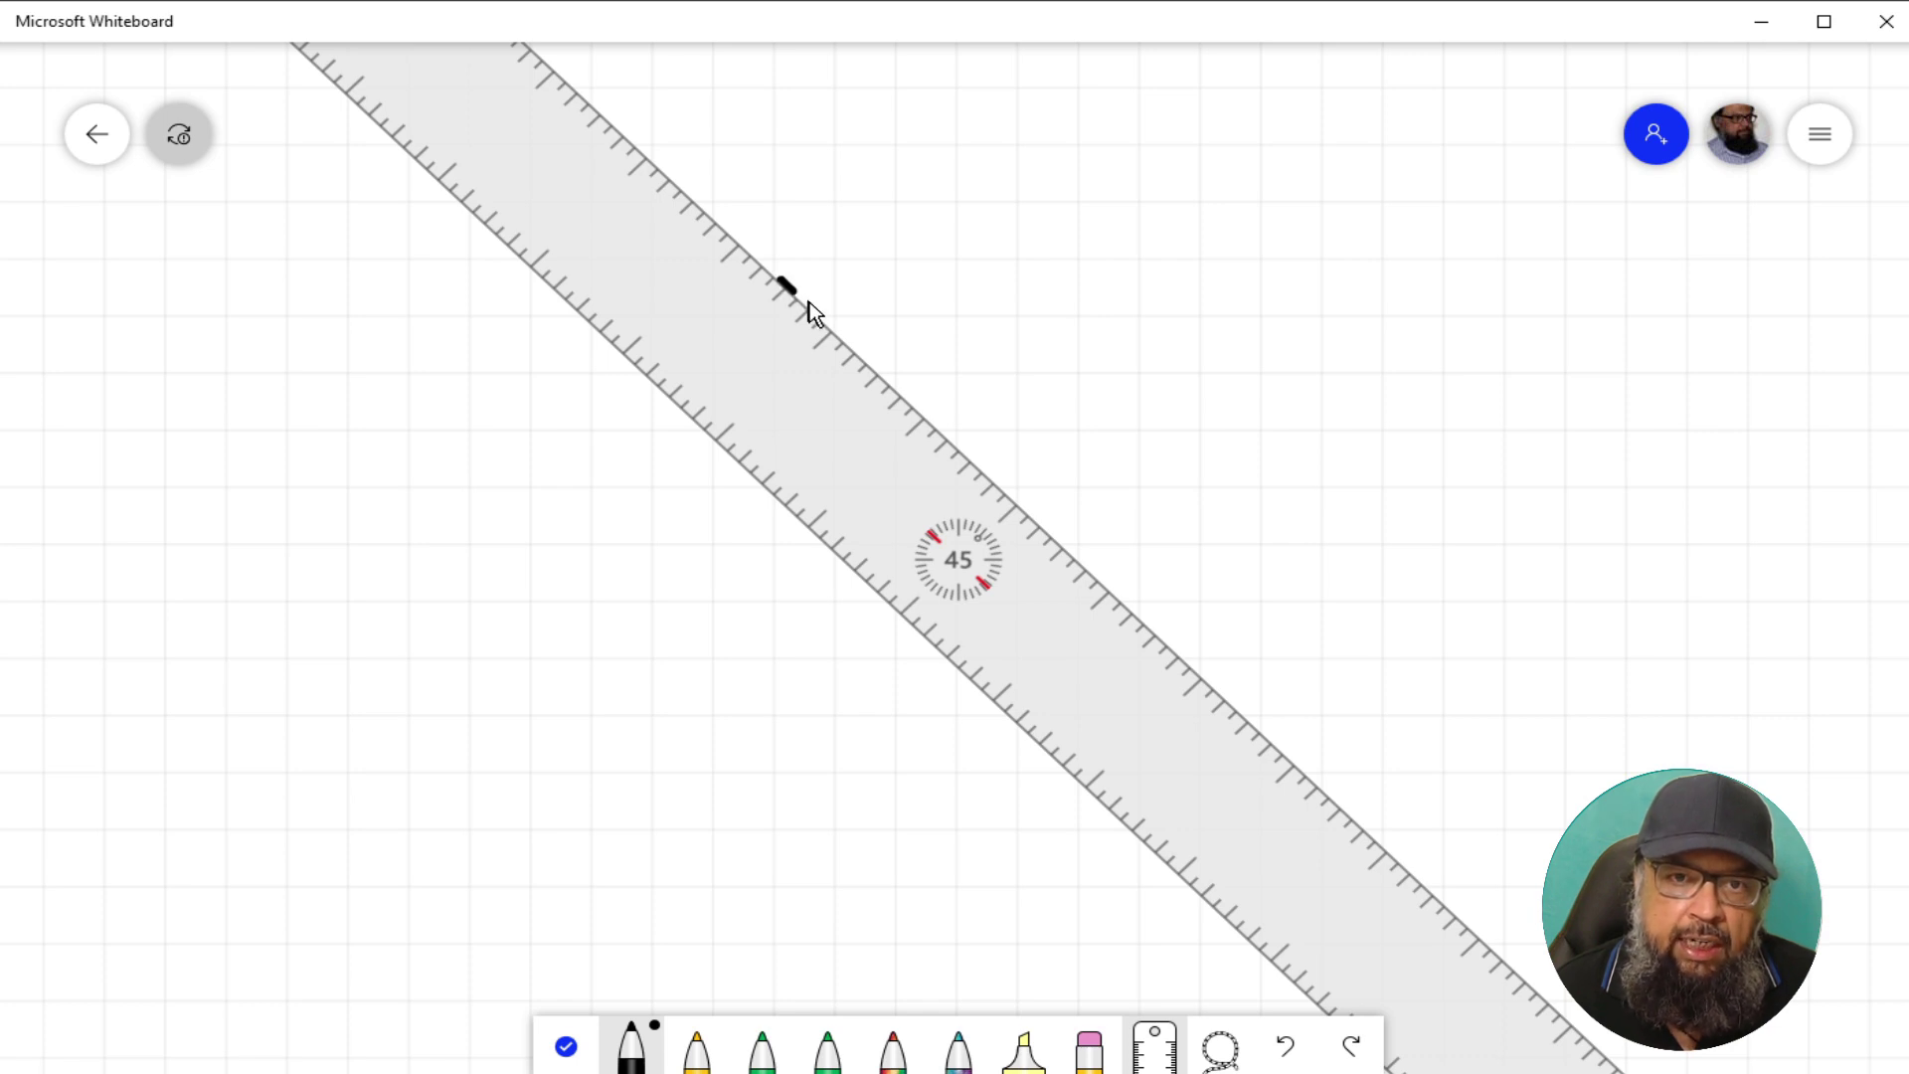
left_click_drag(874, 372, 911, 403)
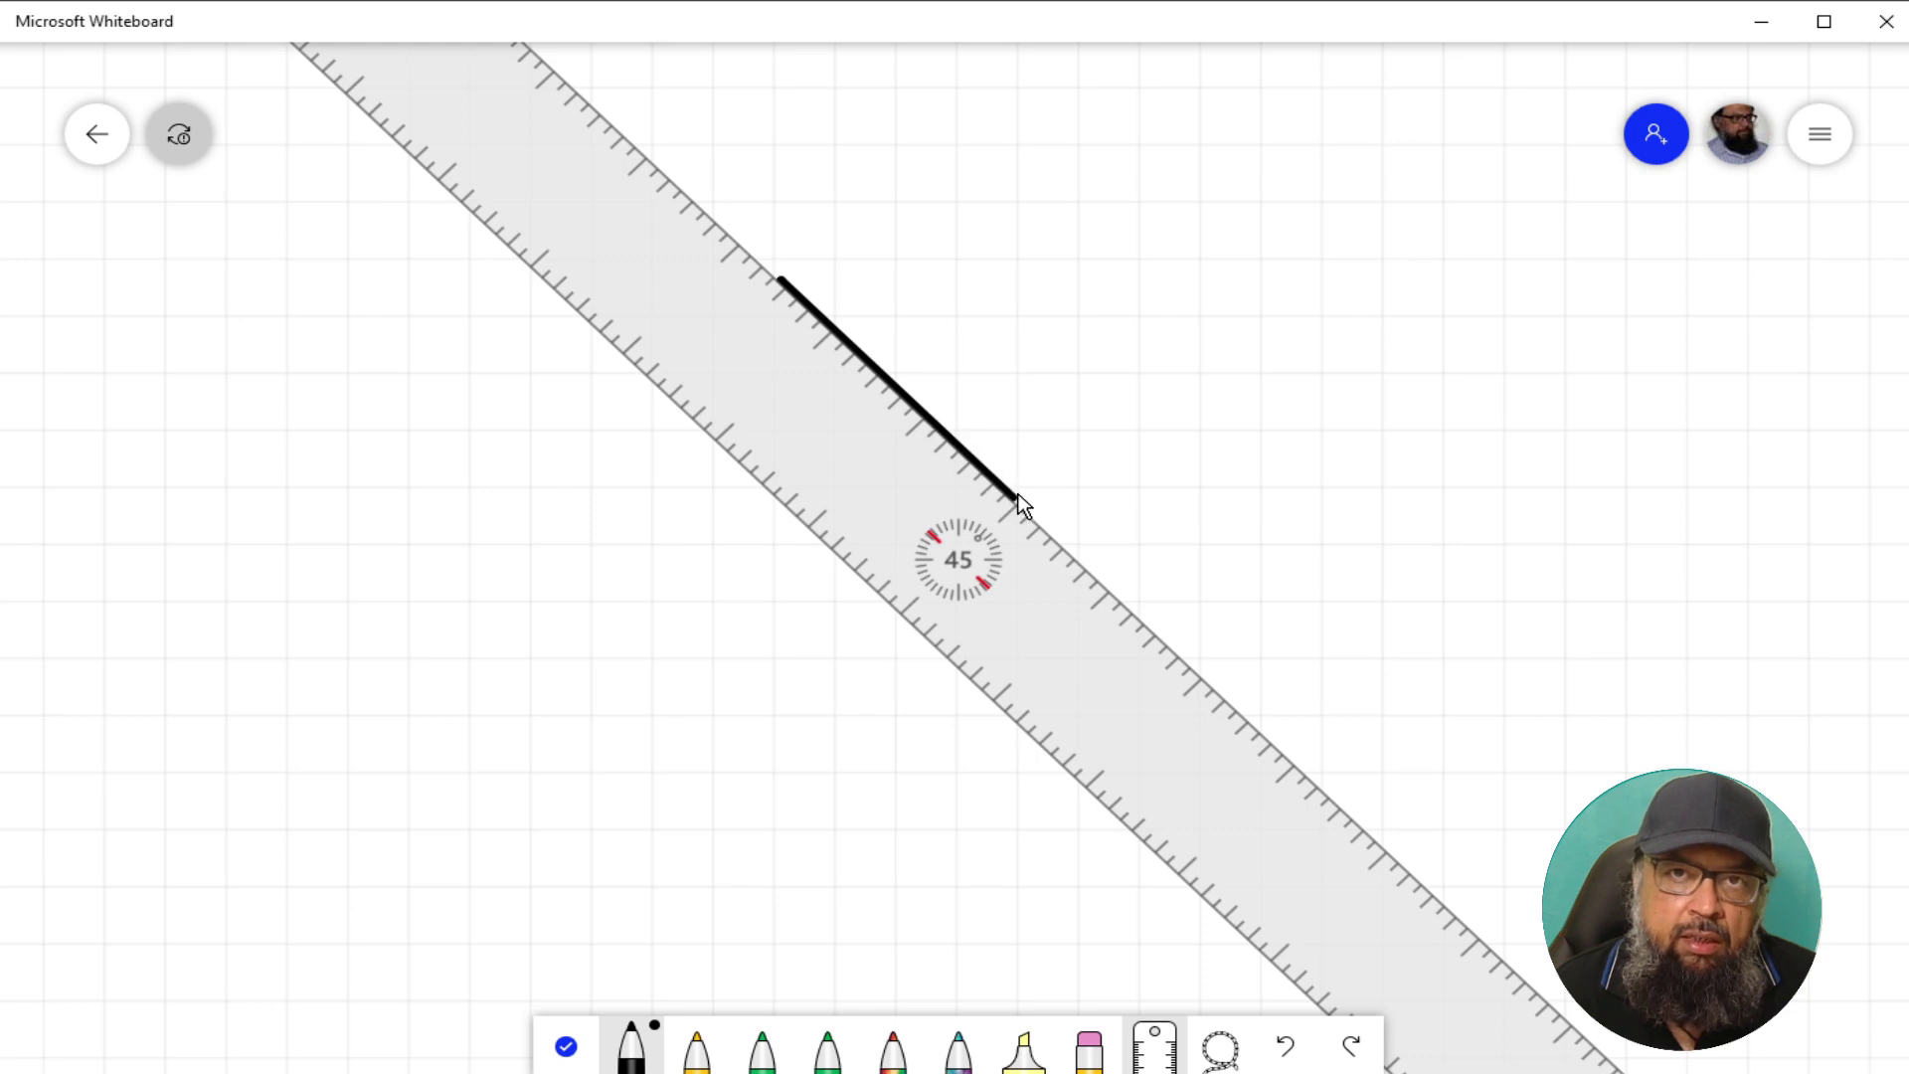
left_click_drag(1018, 495, 1086, 548)
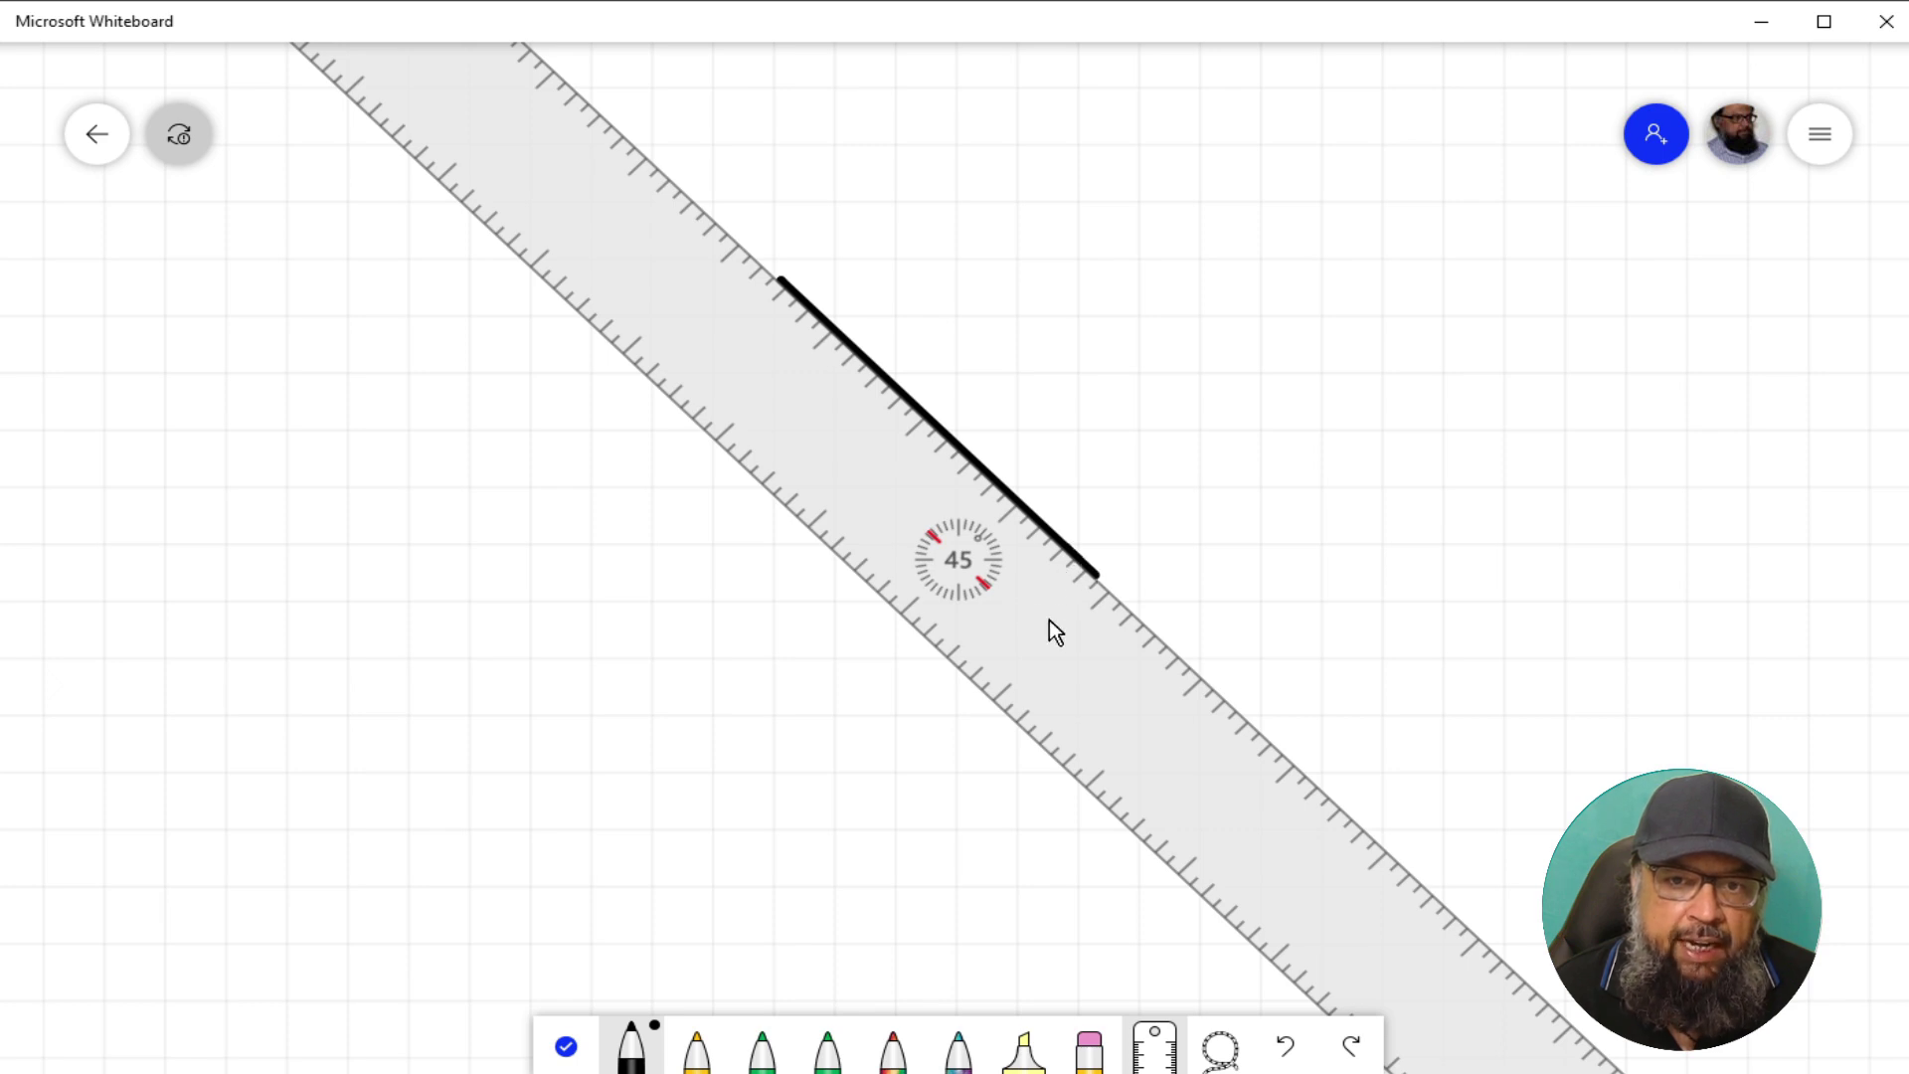
left_click_drag(1048, 619, 1063, 665)
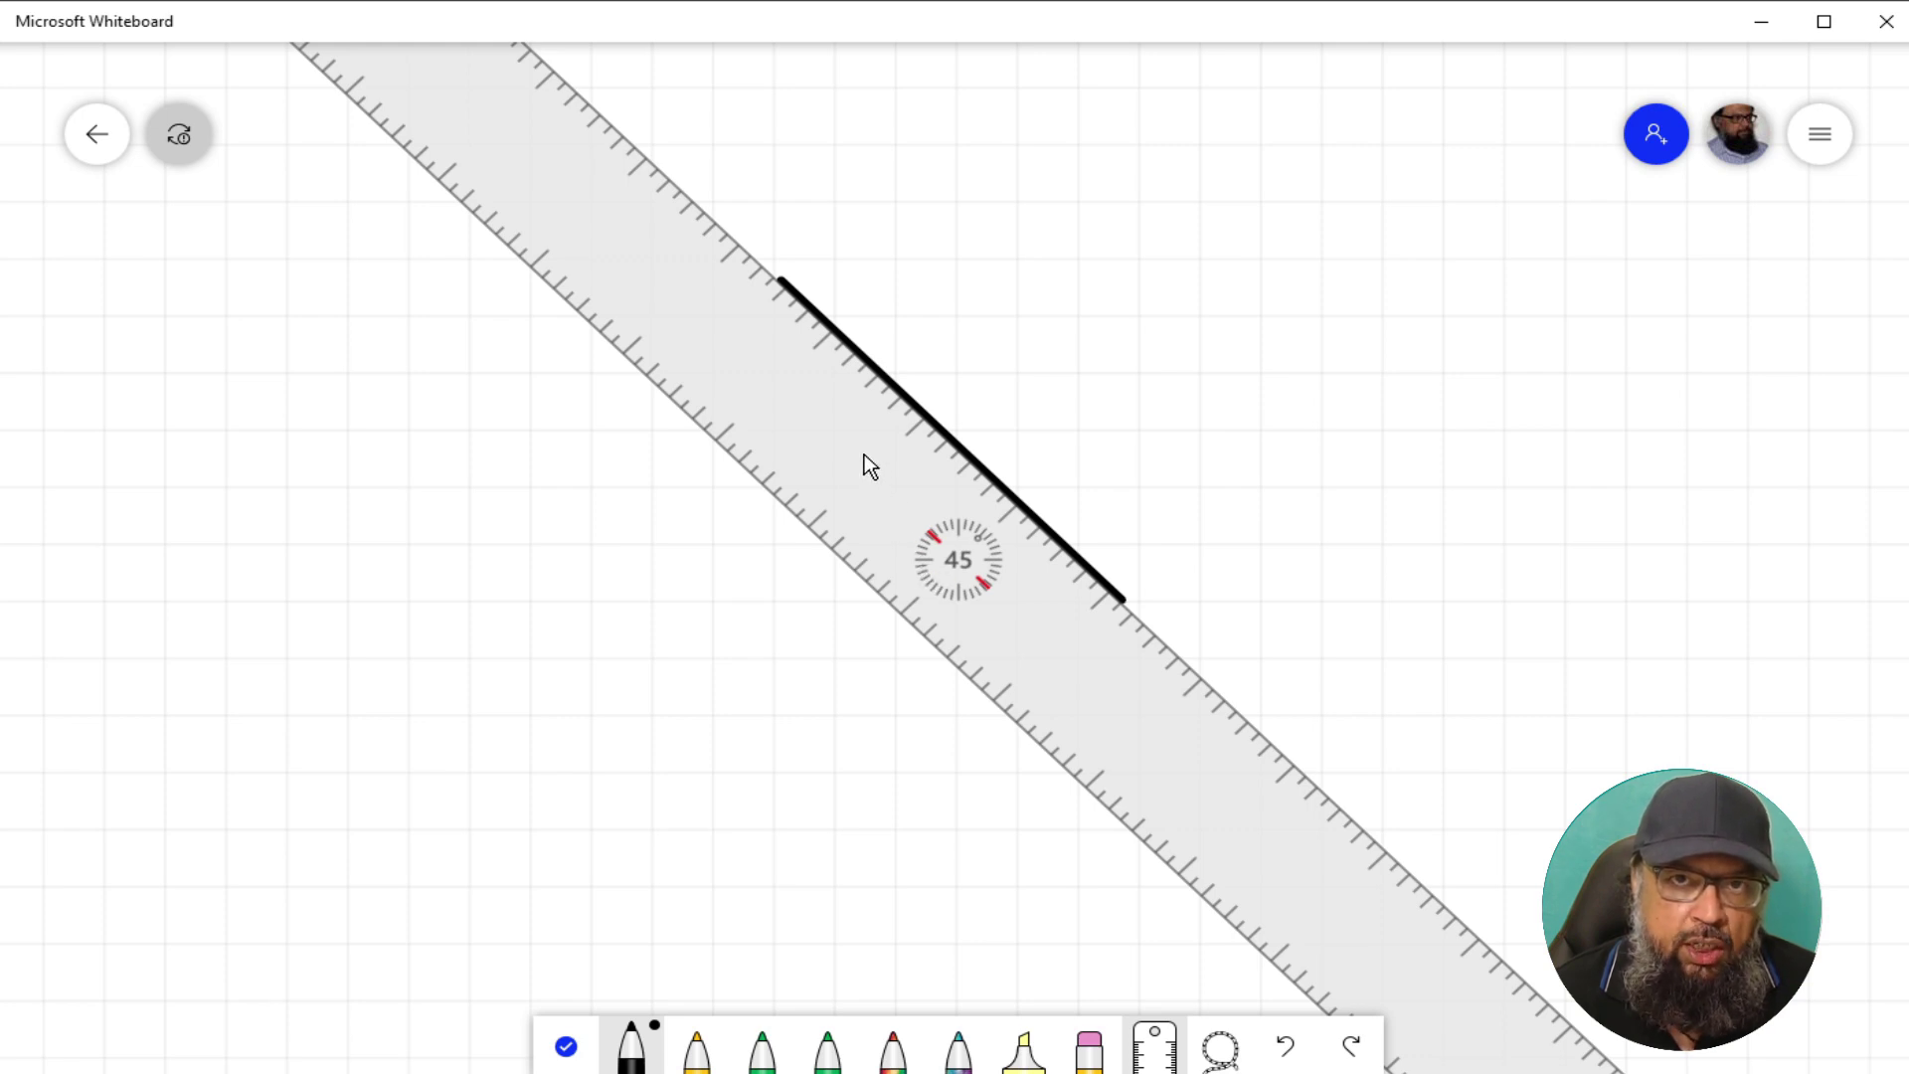
- Rotate the ruler to a steeper angle of about 76 degrees
scroll(861, 453, "down", 5)
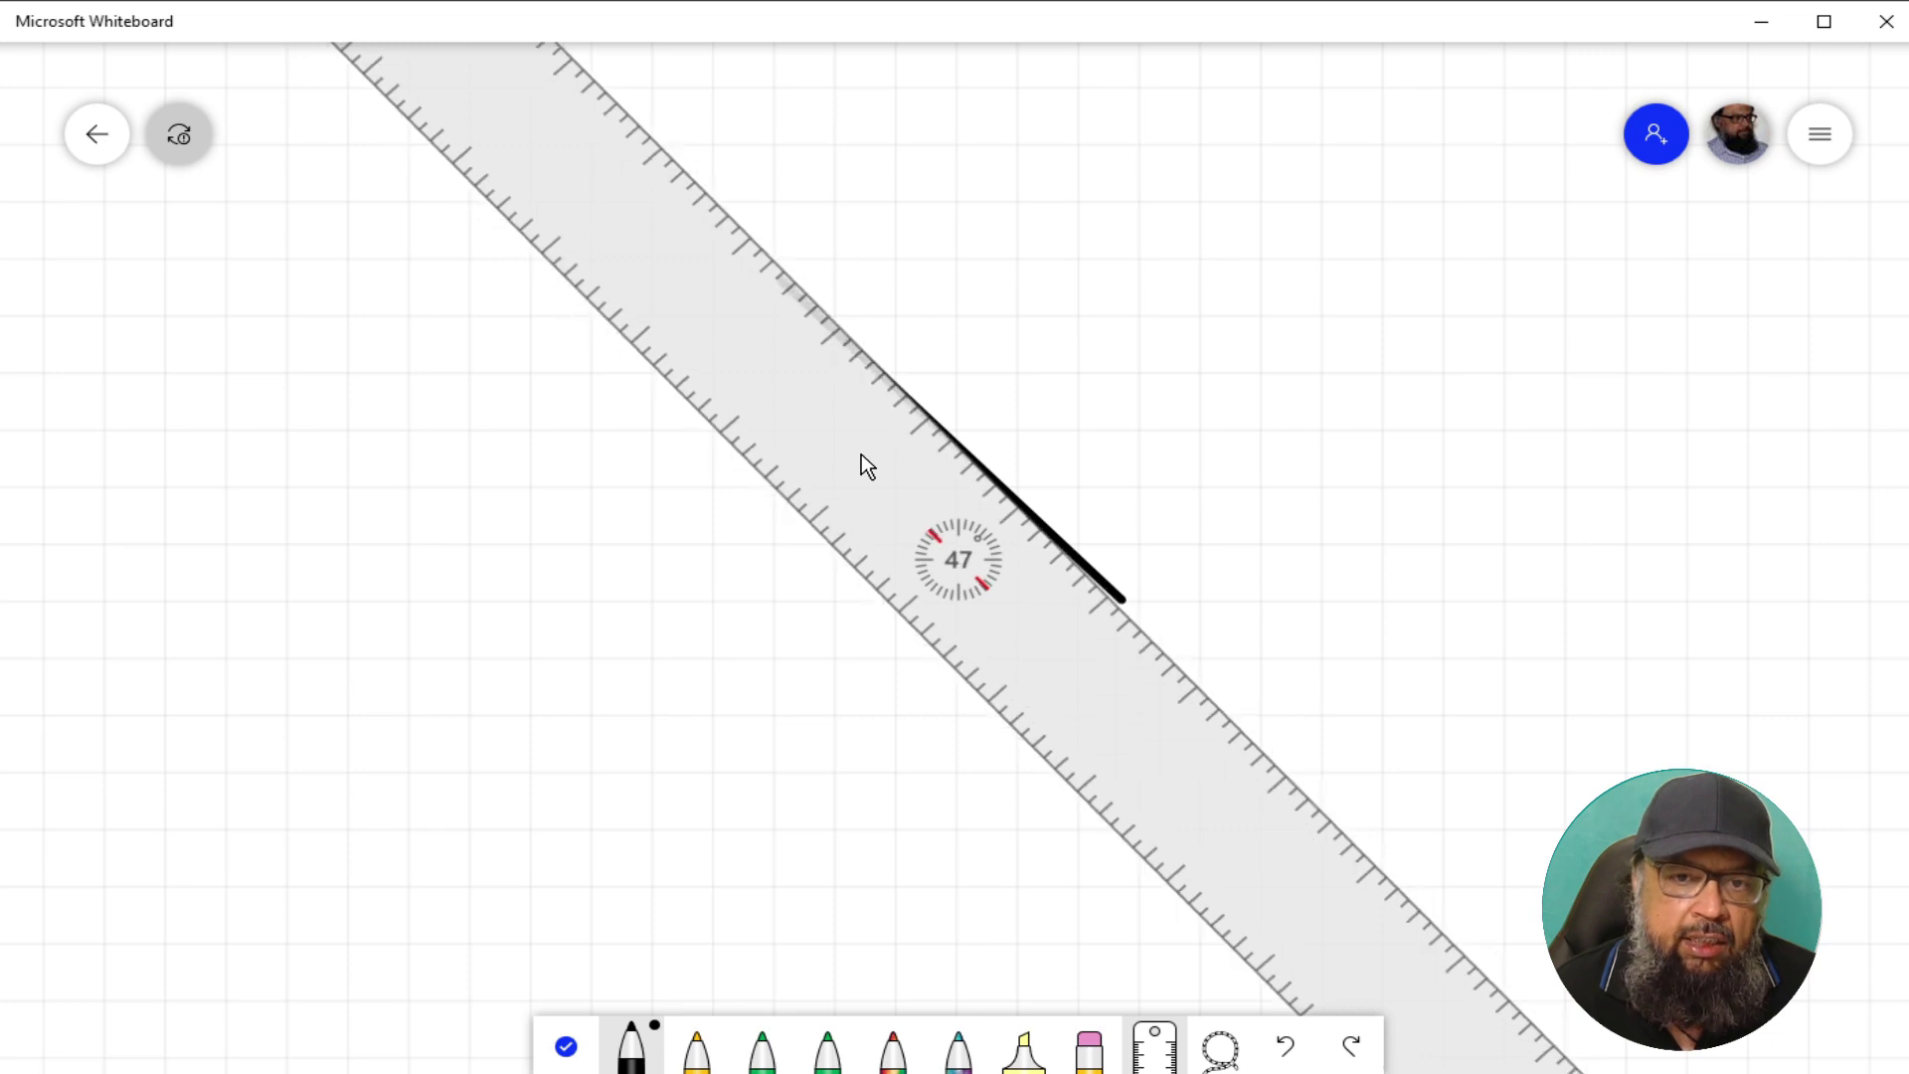
scroll(861, 457, "down", 15)
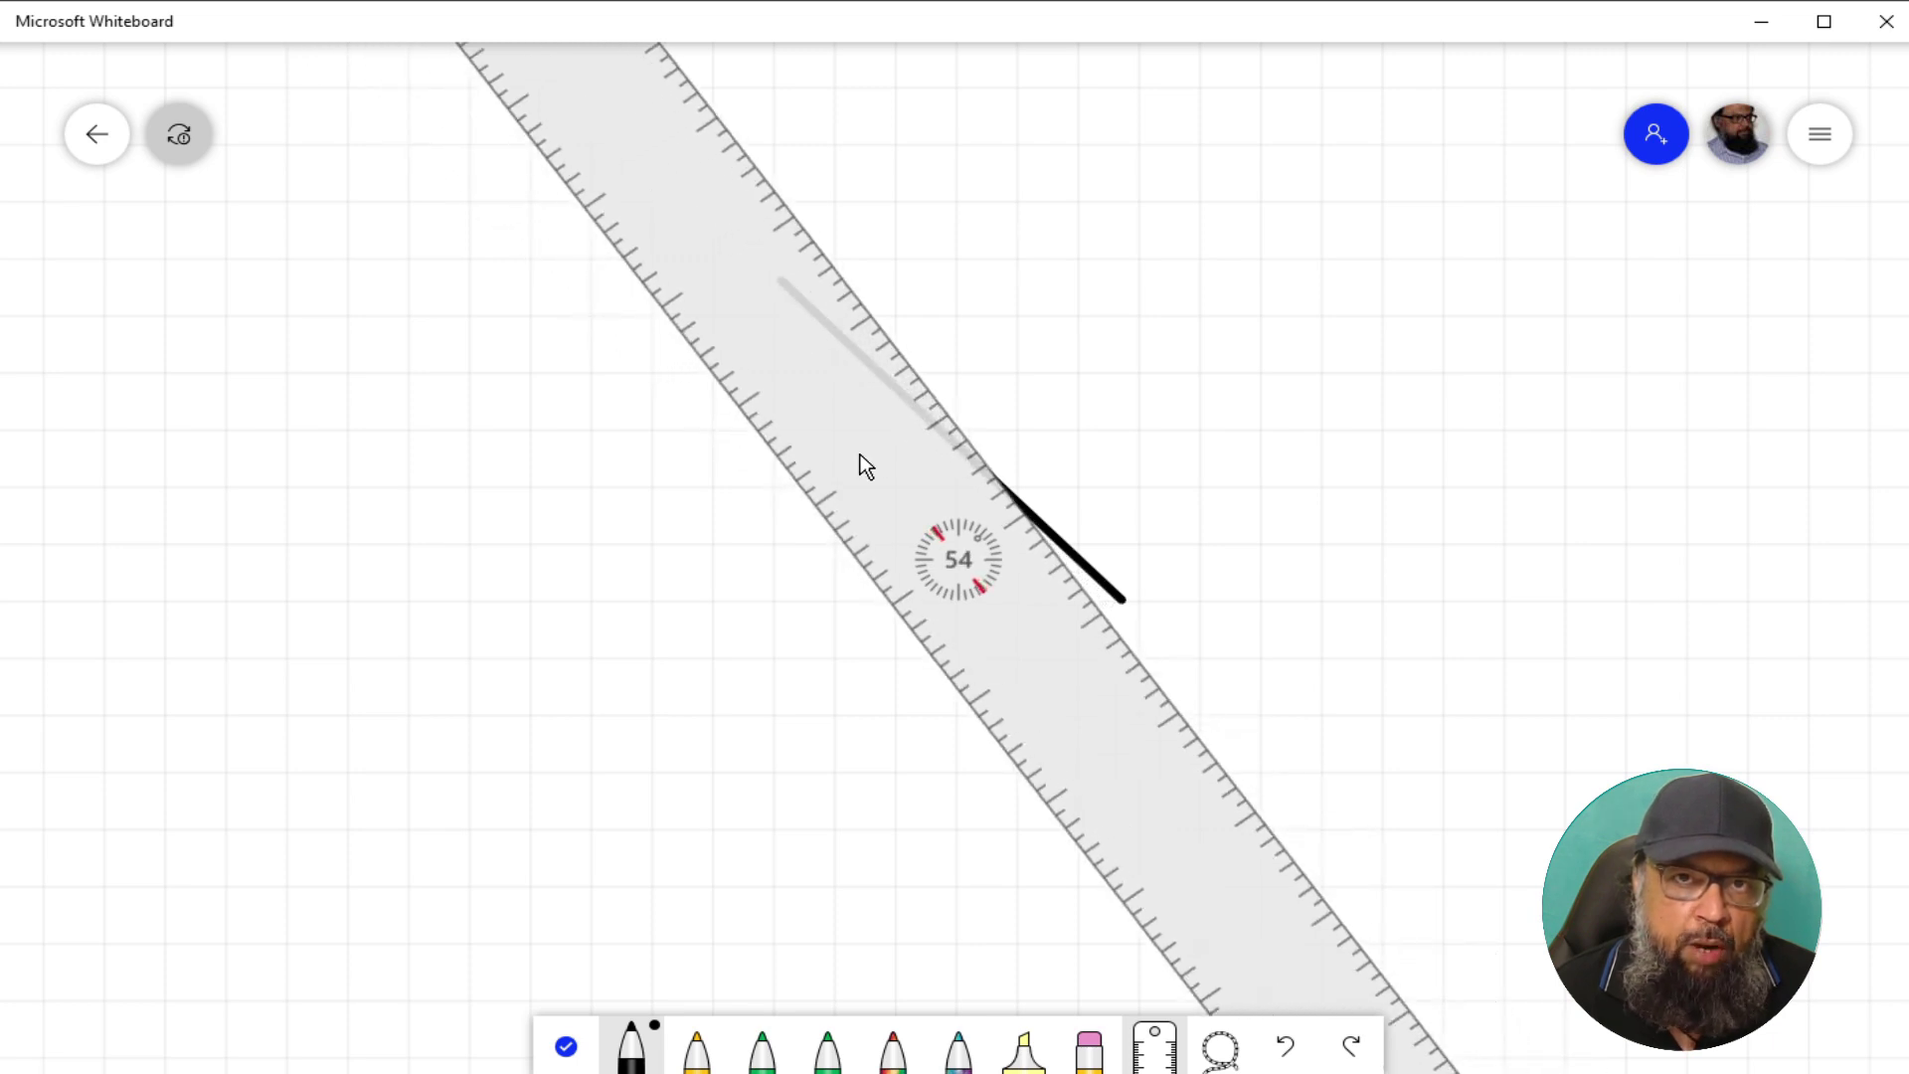
scroll(858, 460, "down", 5)
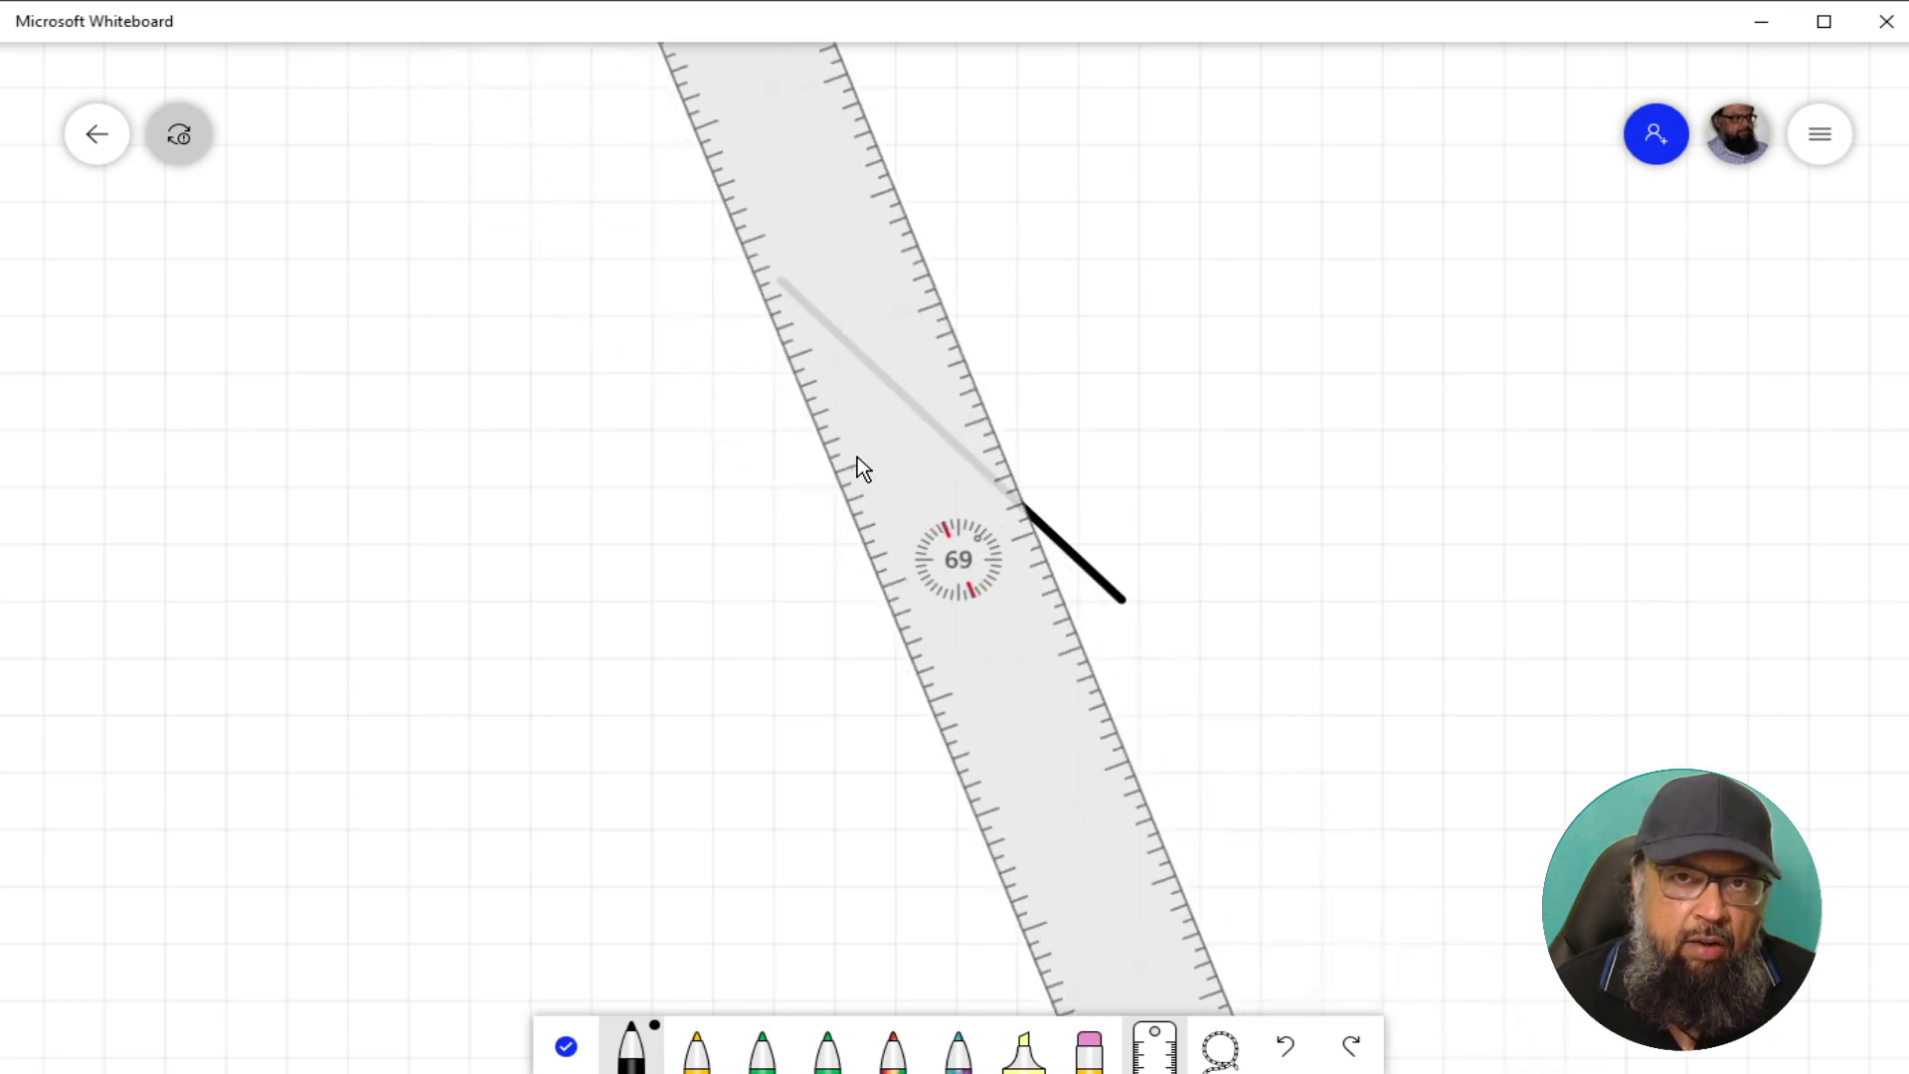
scroll(857, 456, "down", 4)
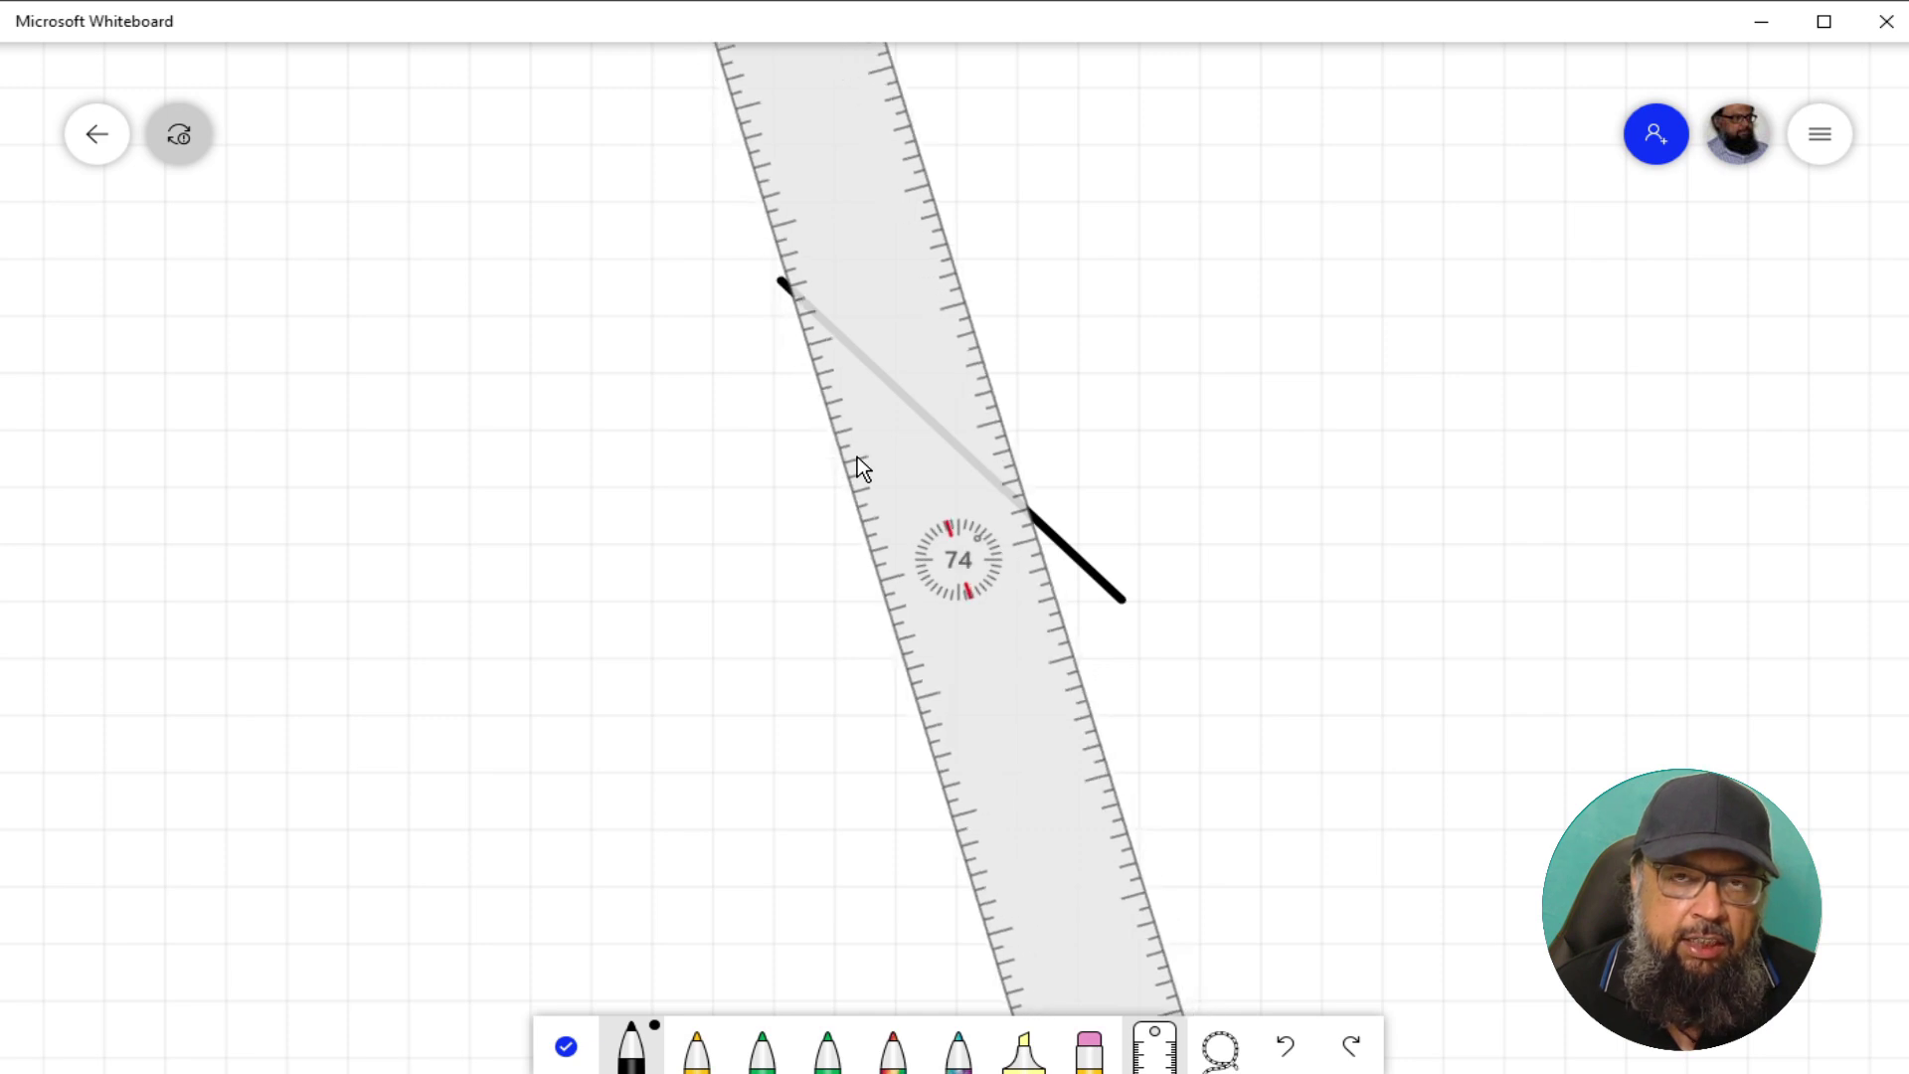
scroll(857, 457, "up", 1)
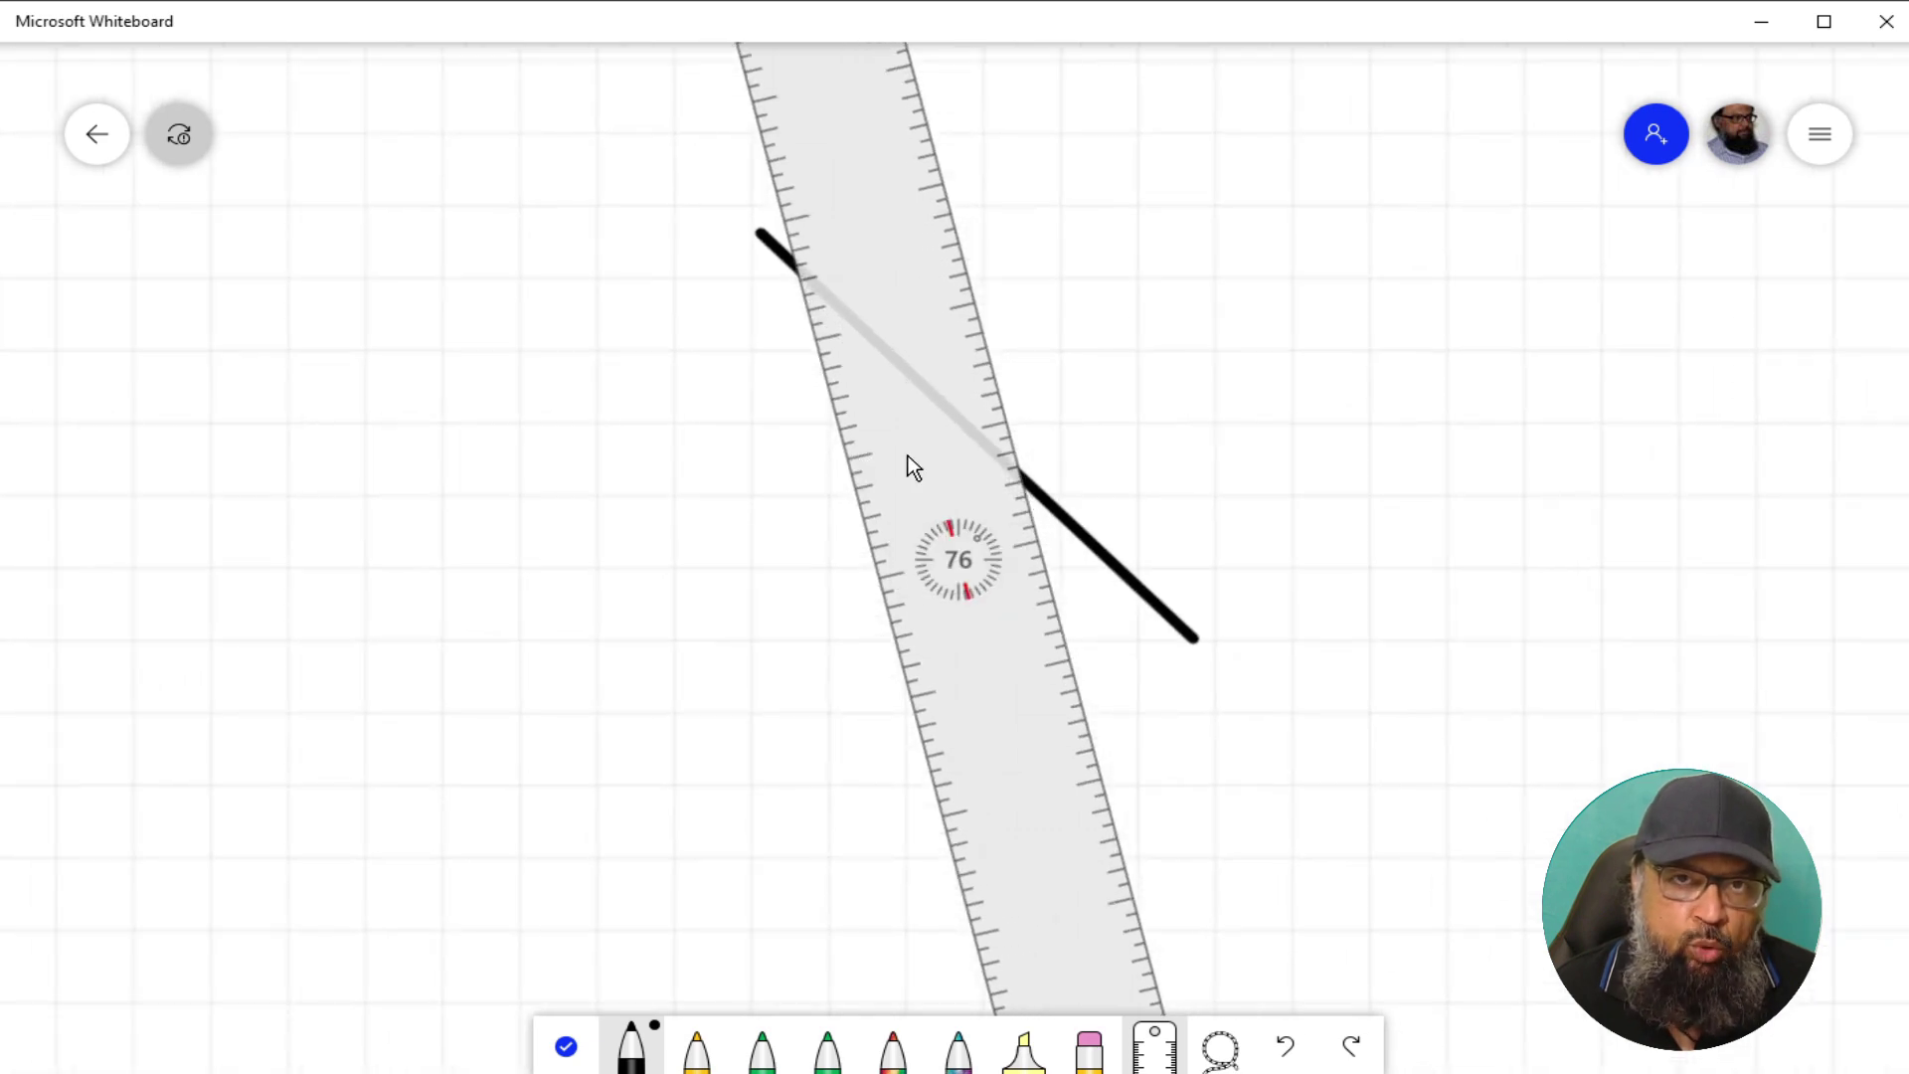
- Rotate the ruler back to 46 degrees, almost parallel to the drawn black line
scroll(905, 457, "up", 3)
scroll(905, 458, "up", 13)
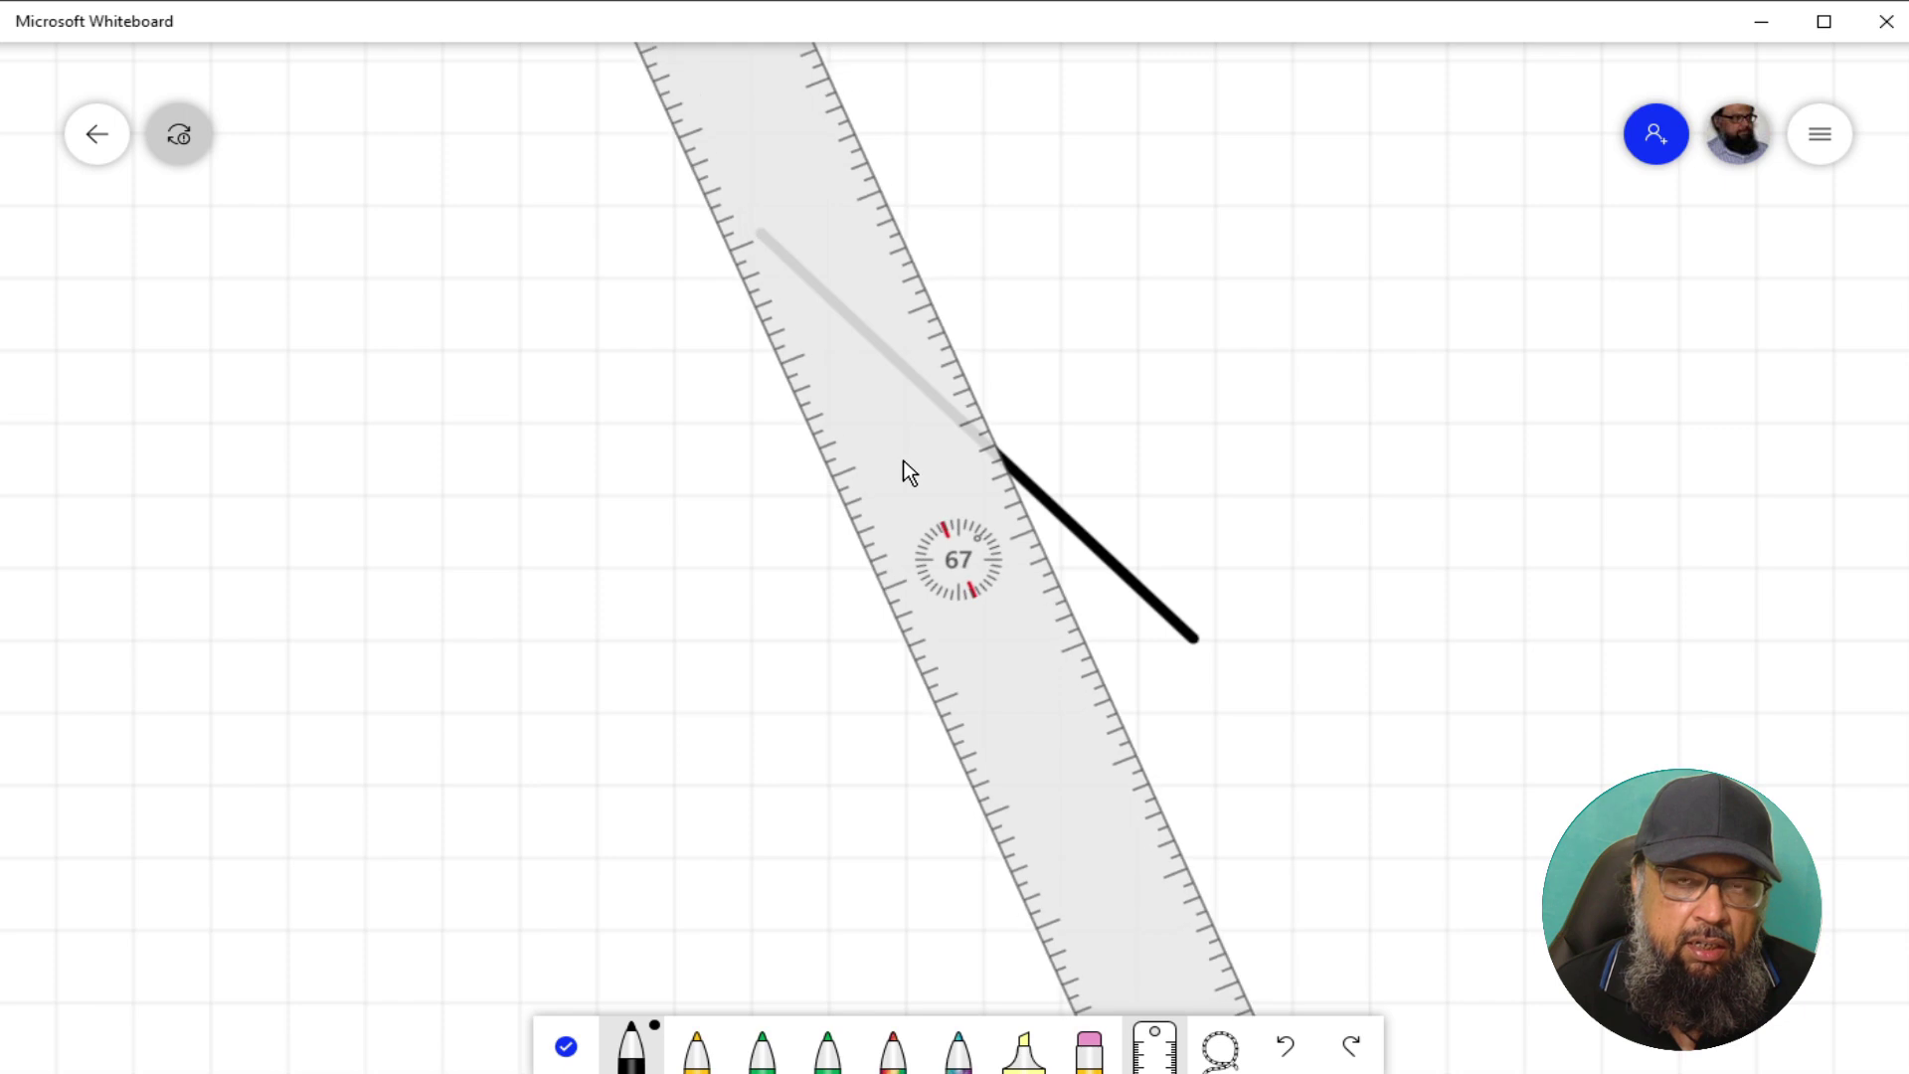
scroll(905, 461, "up", 12)
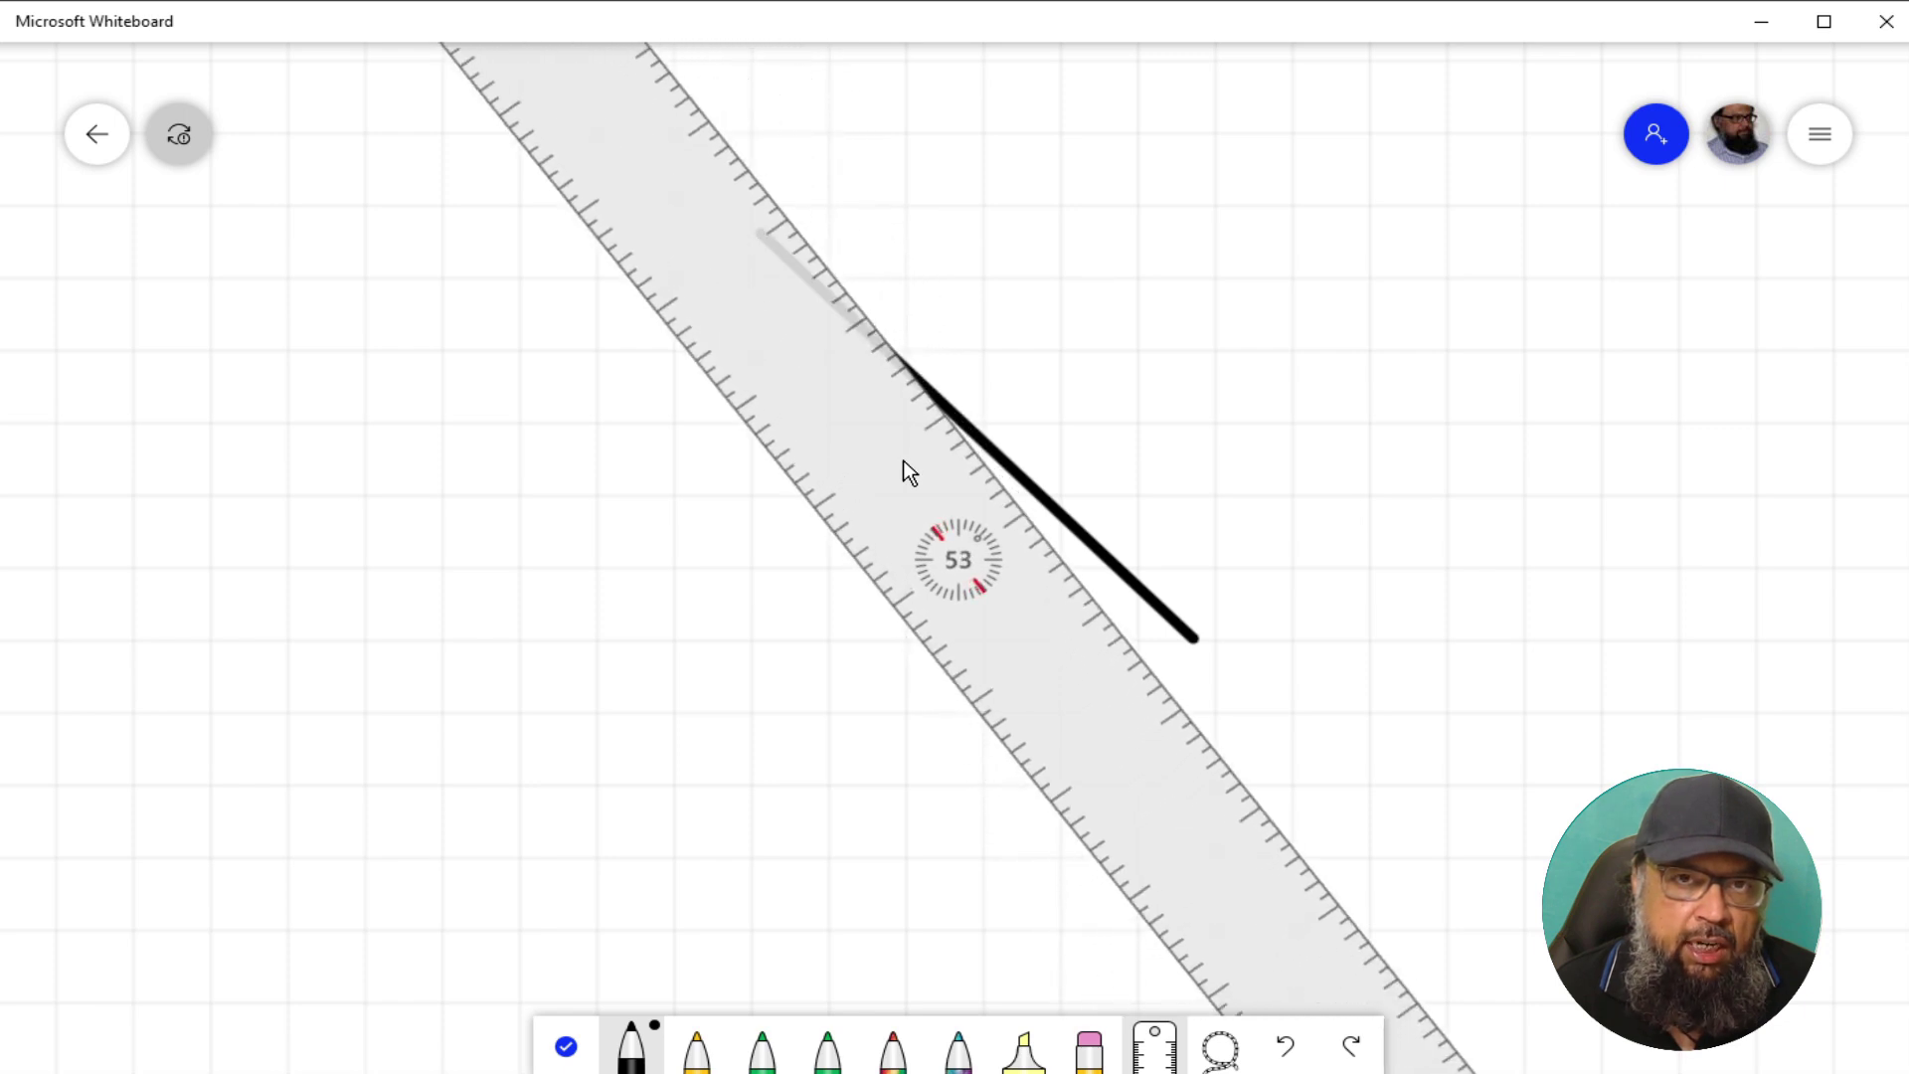
scroll(905, 462, "up", 2)
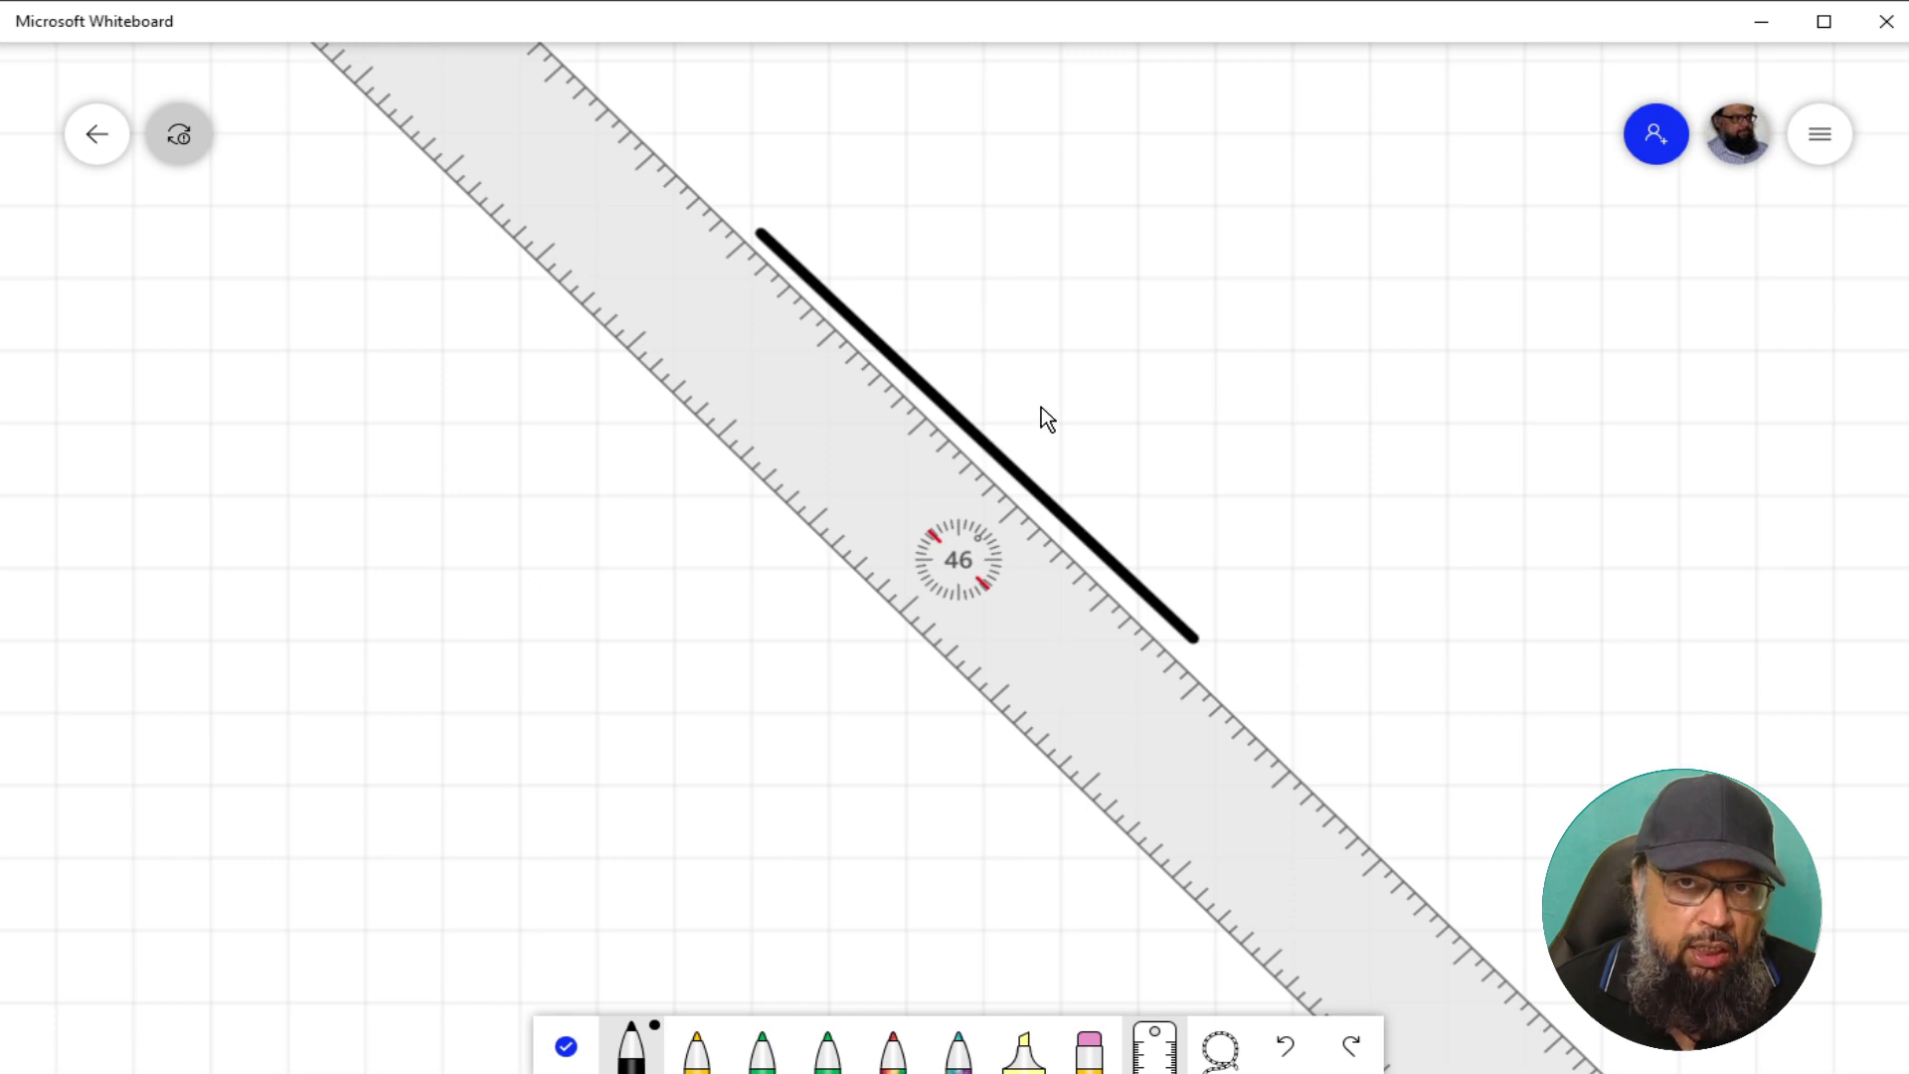
scroll(1041, 408, "down", 3)
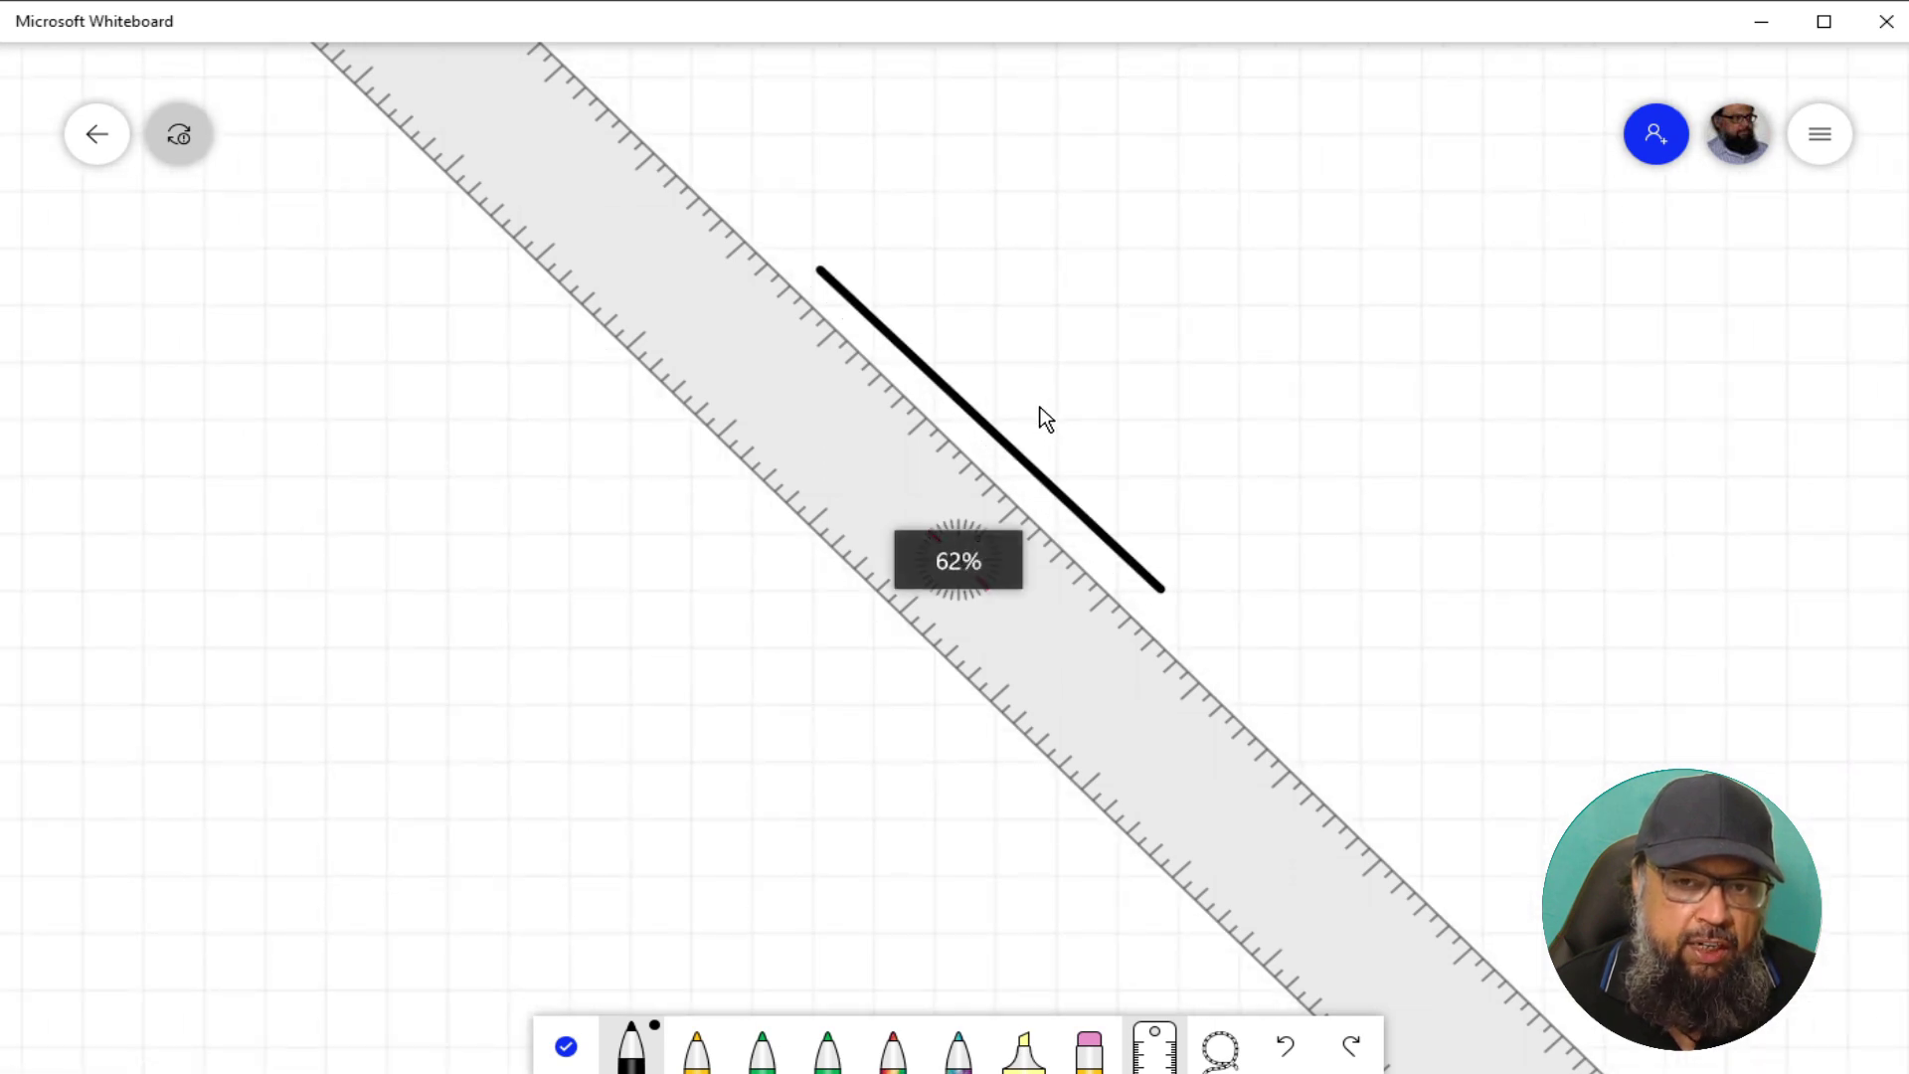
scroll(1040, 408, "down", 3)
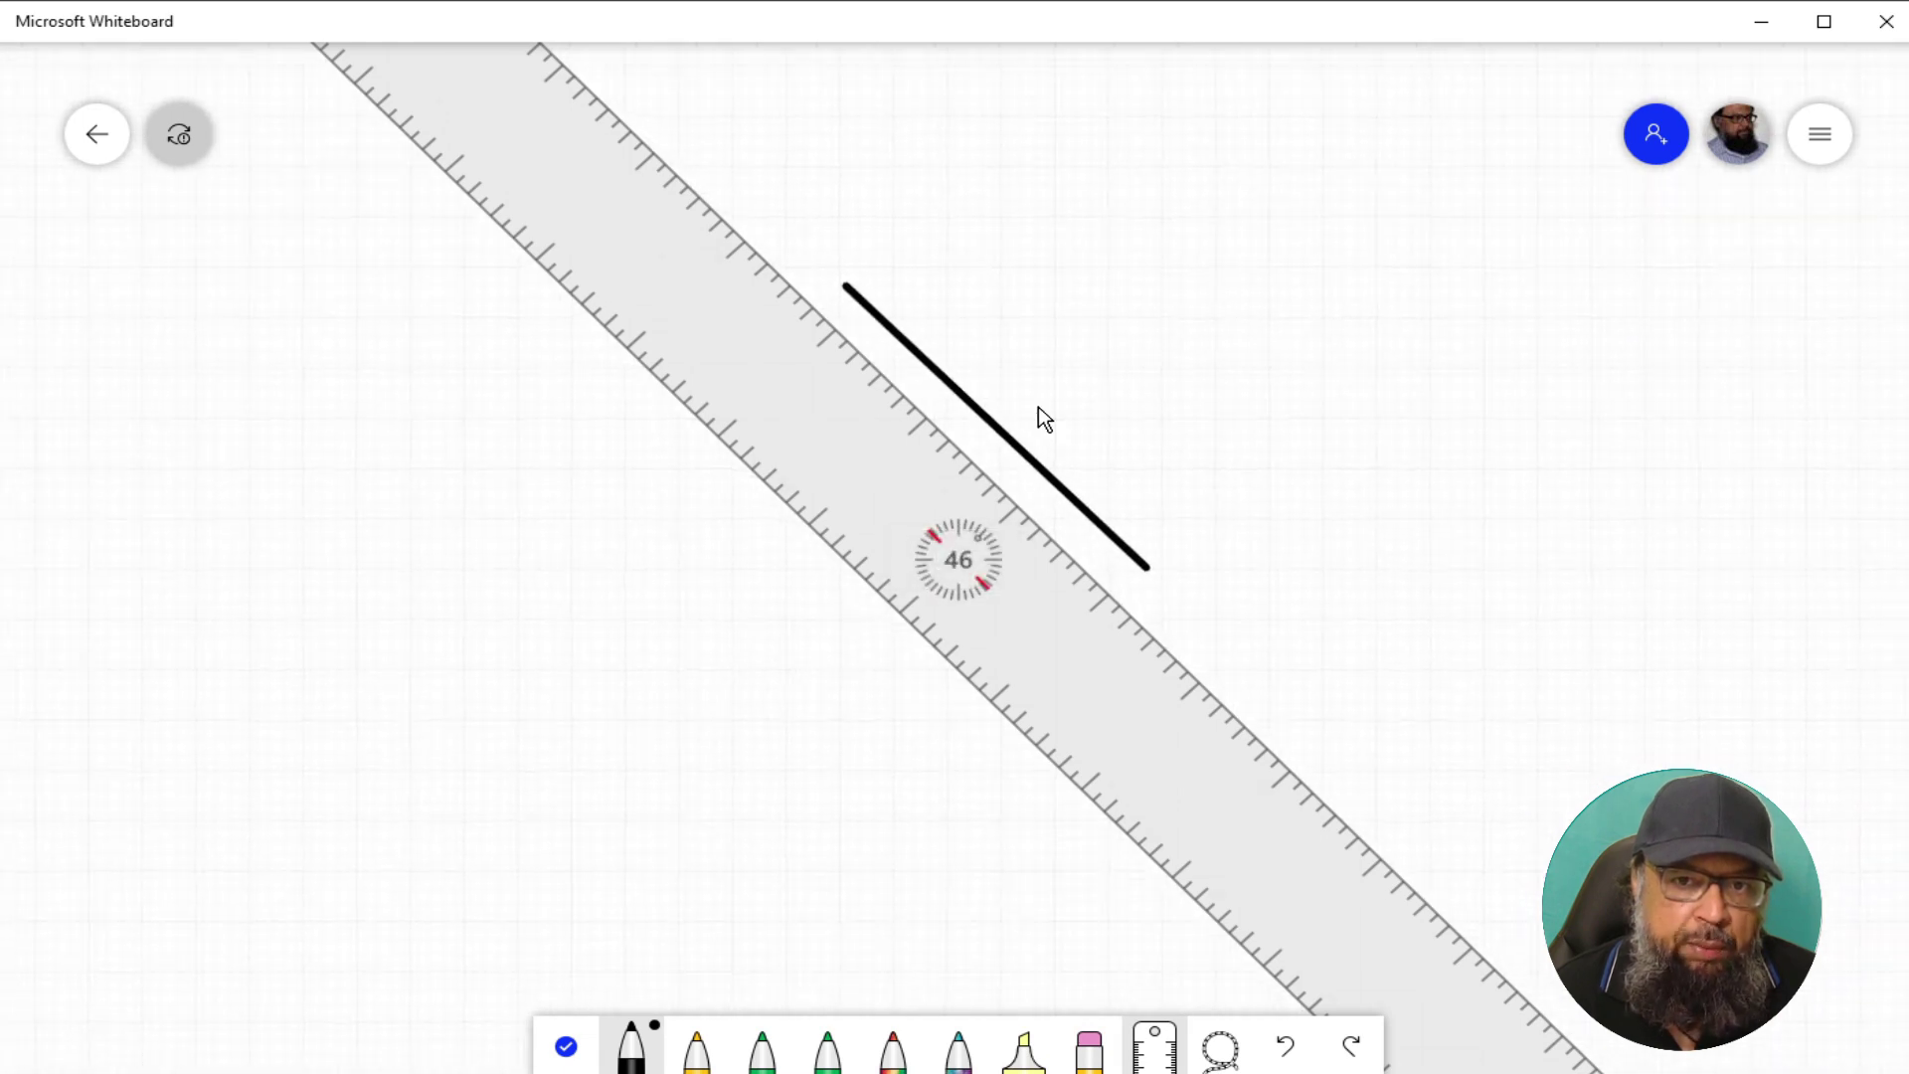
scroll(1038, 408, "up", 8)
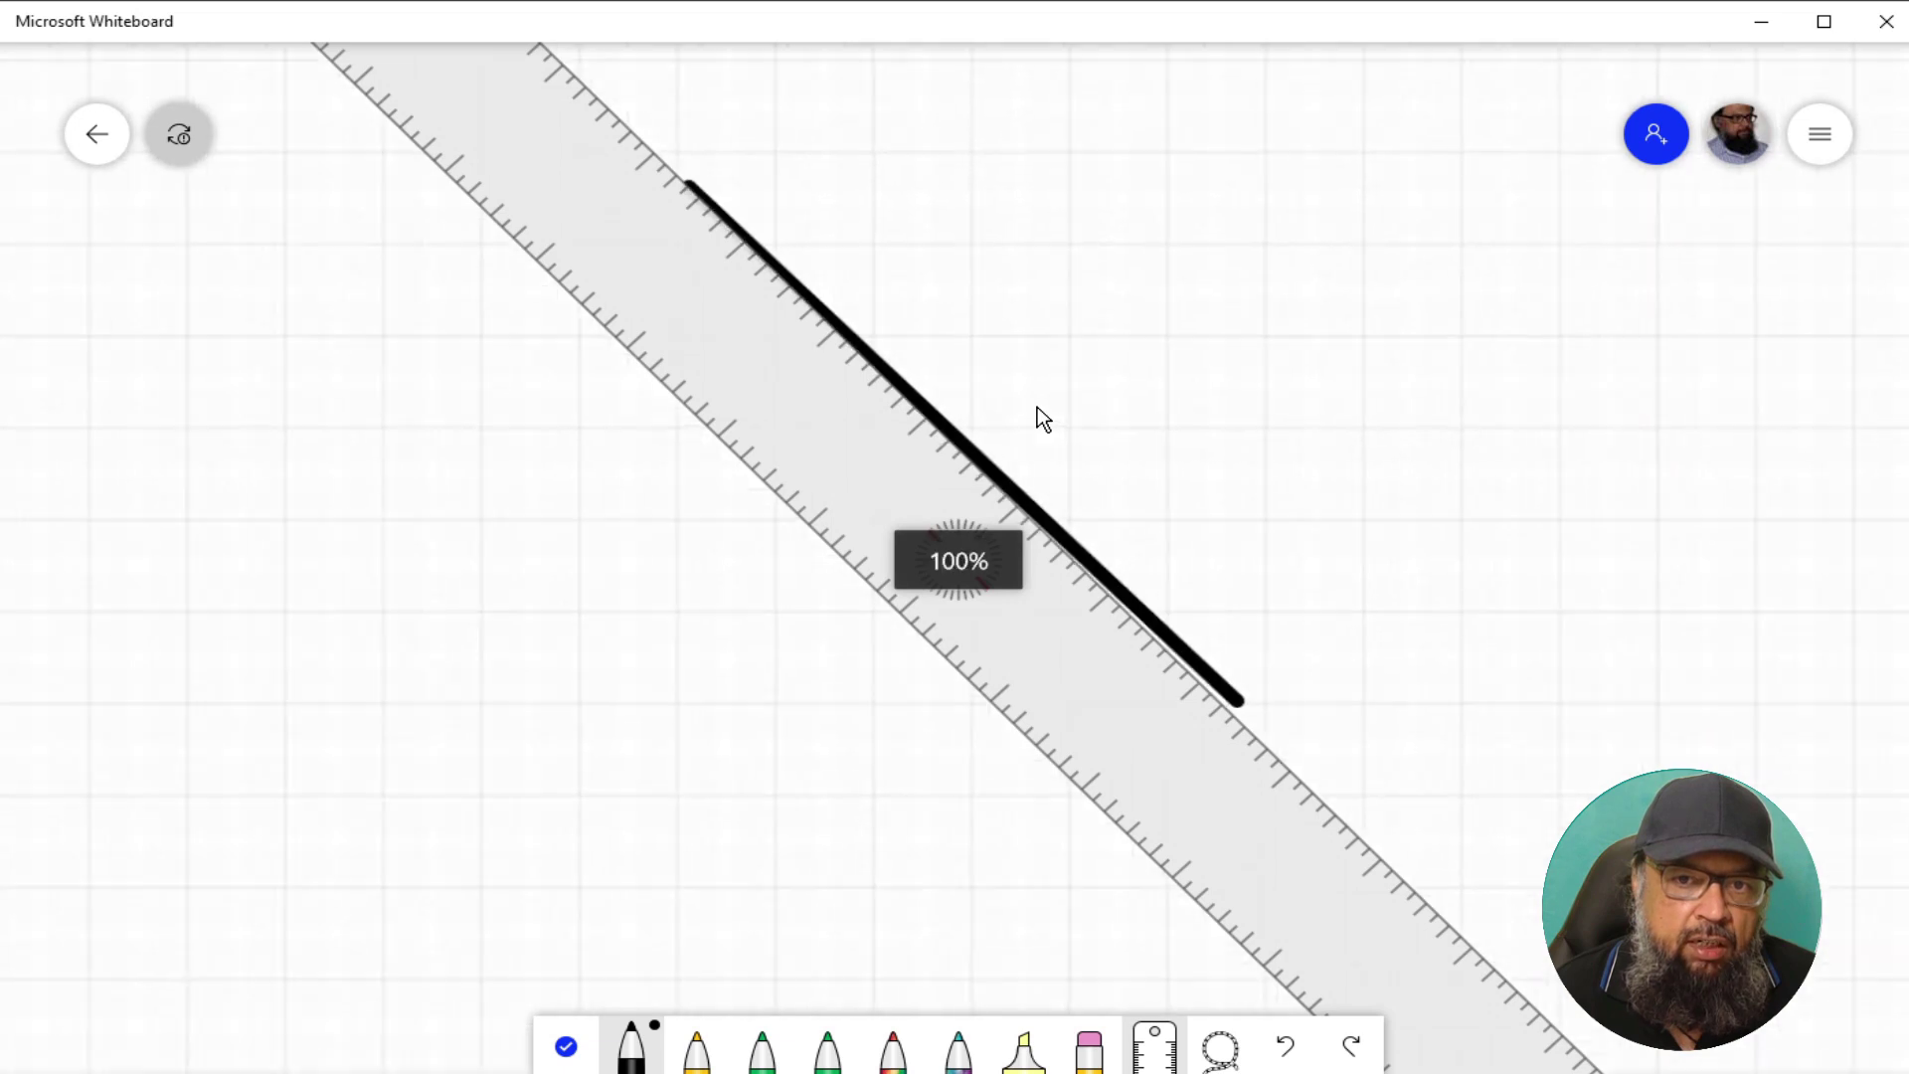
- Hide the ruler and handwrite 3/2 in black left of the diagonal line, plus a loose curve below it
scroll(1036, 407, "up", 3)
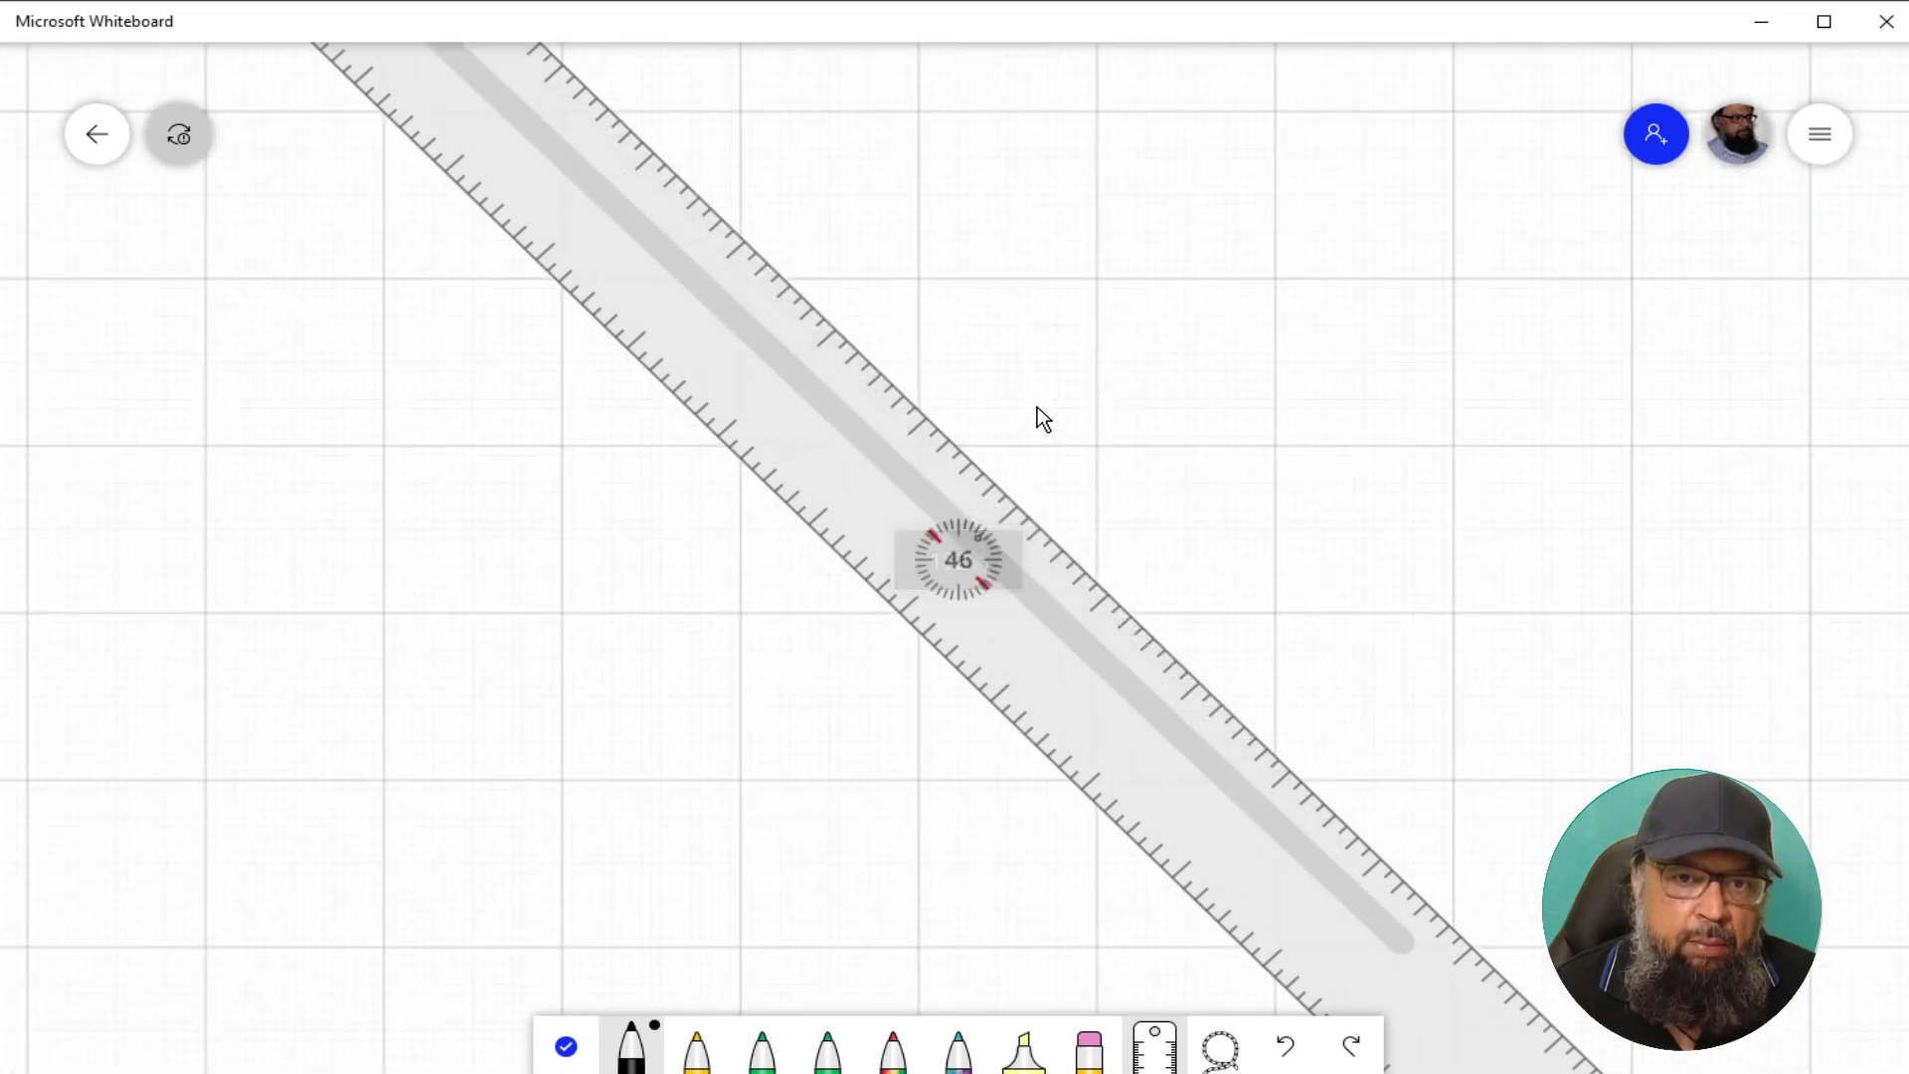
scroll(1036, 407, "down", 8)
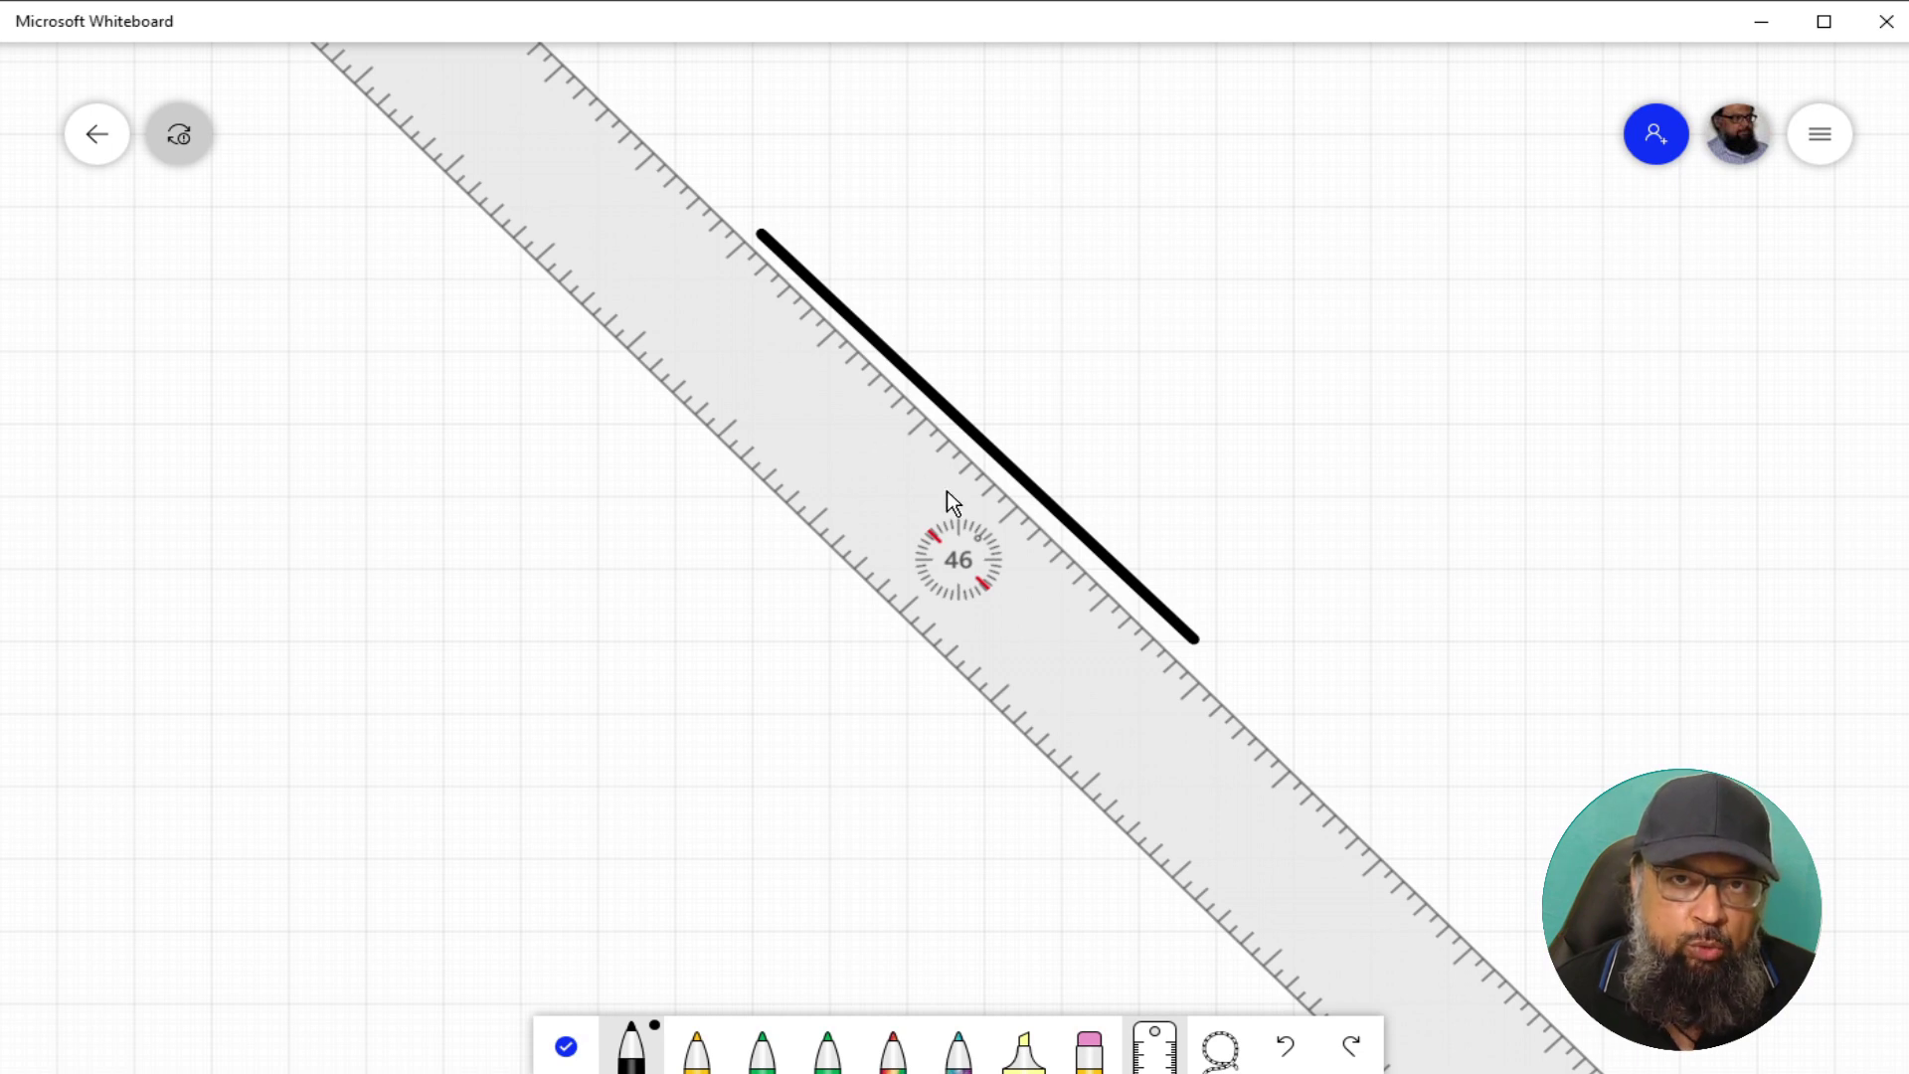
left_click(1158, 1044)
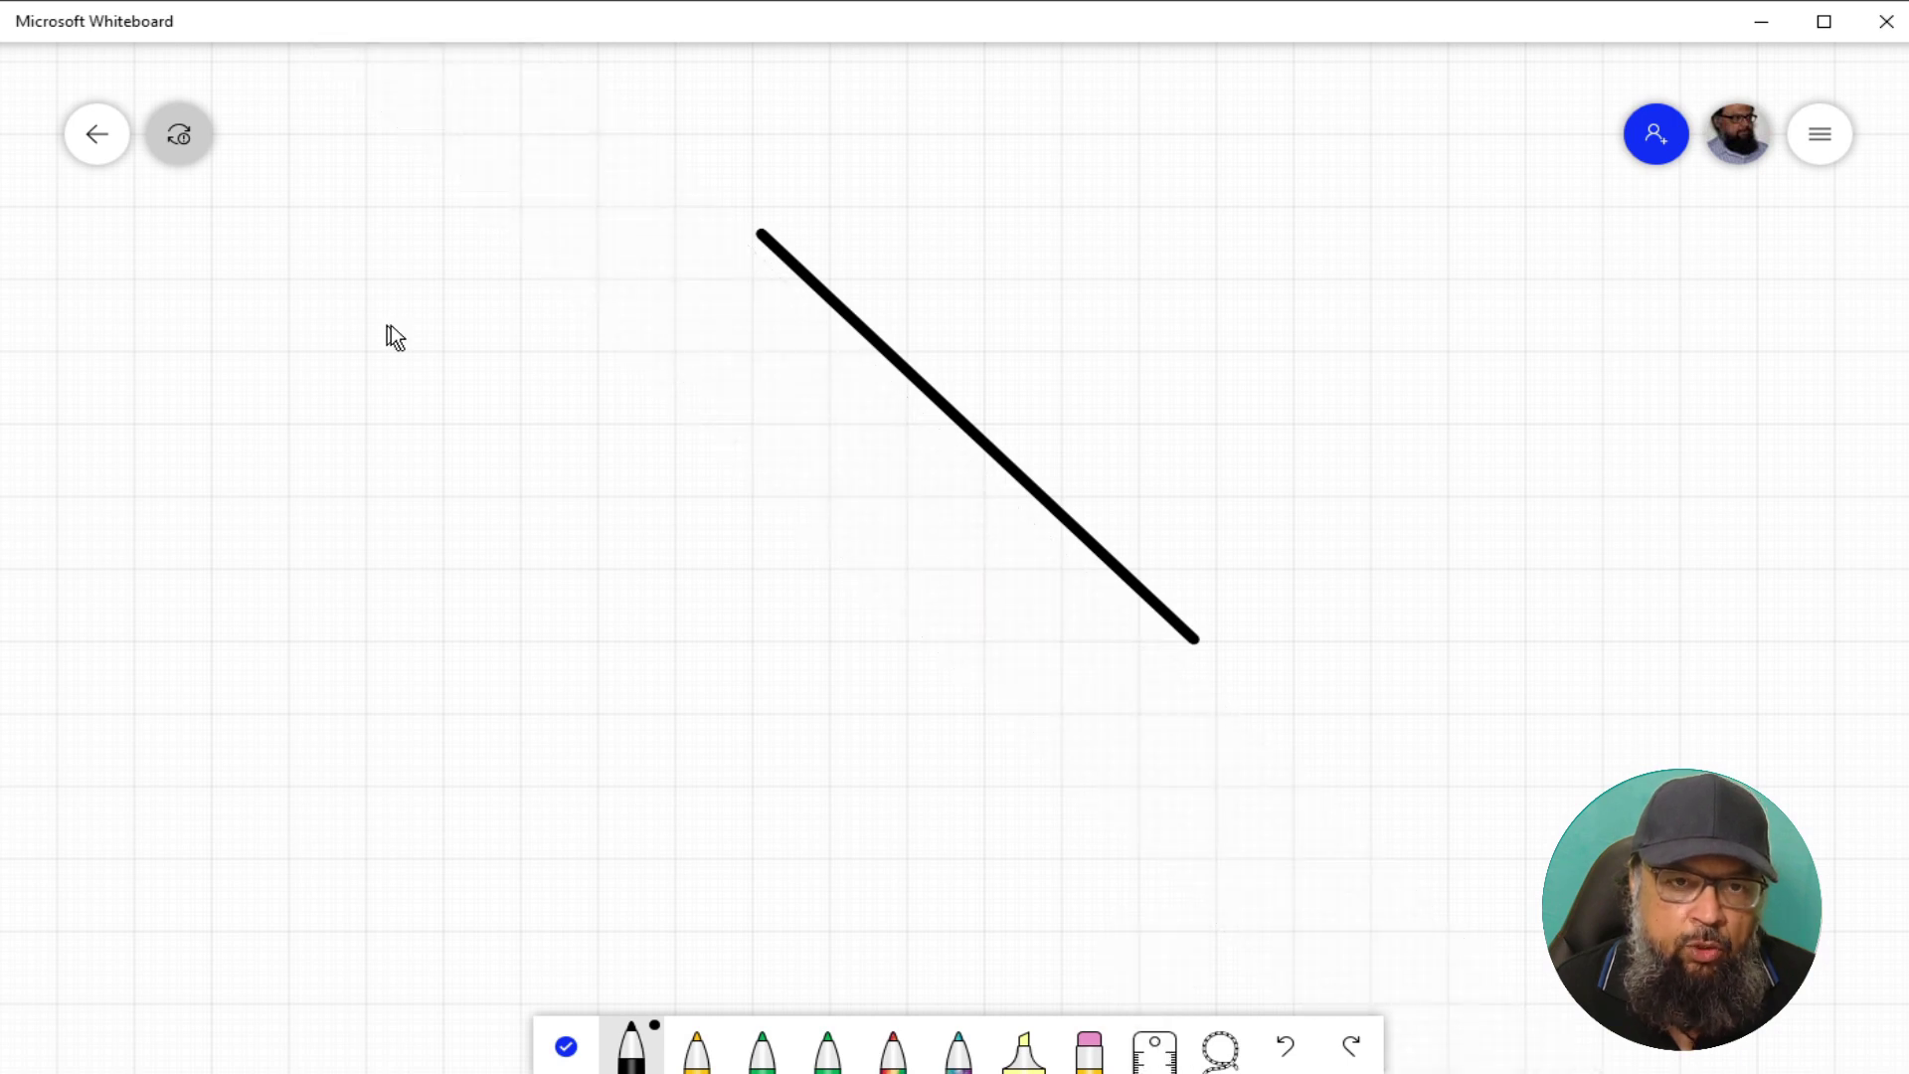
mouse_move(516, 345)
left_mouse_down()
mouse_move(492, 570)
mouse_move(626, 656)
mouse_move(694, 626)
left_mouse_up()
mouse_move(785, 665)
left_mouse_down()
mouse_move(1016, 682)
mouse_move(1084, 746)
left_mouse_up()
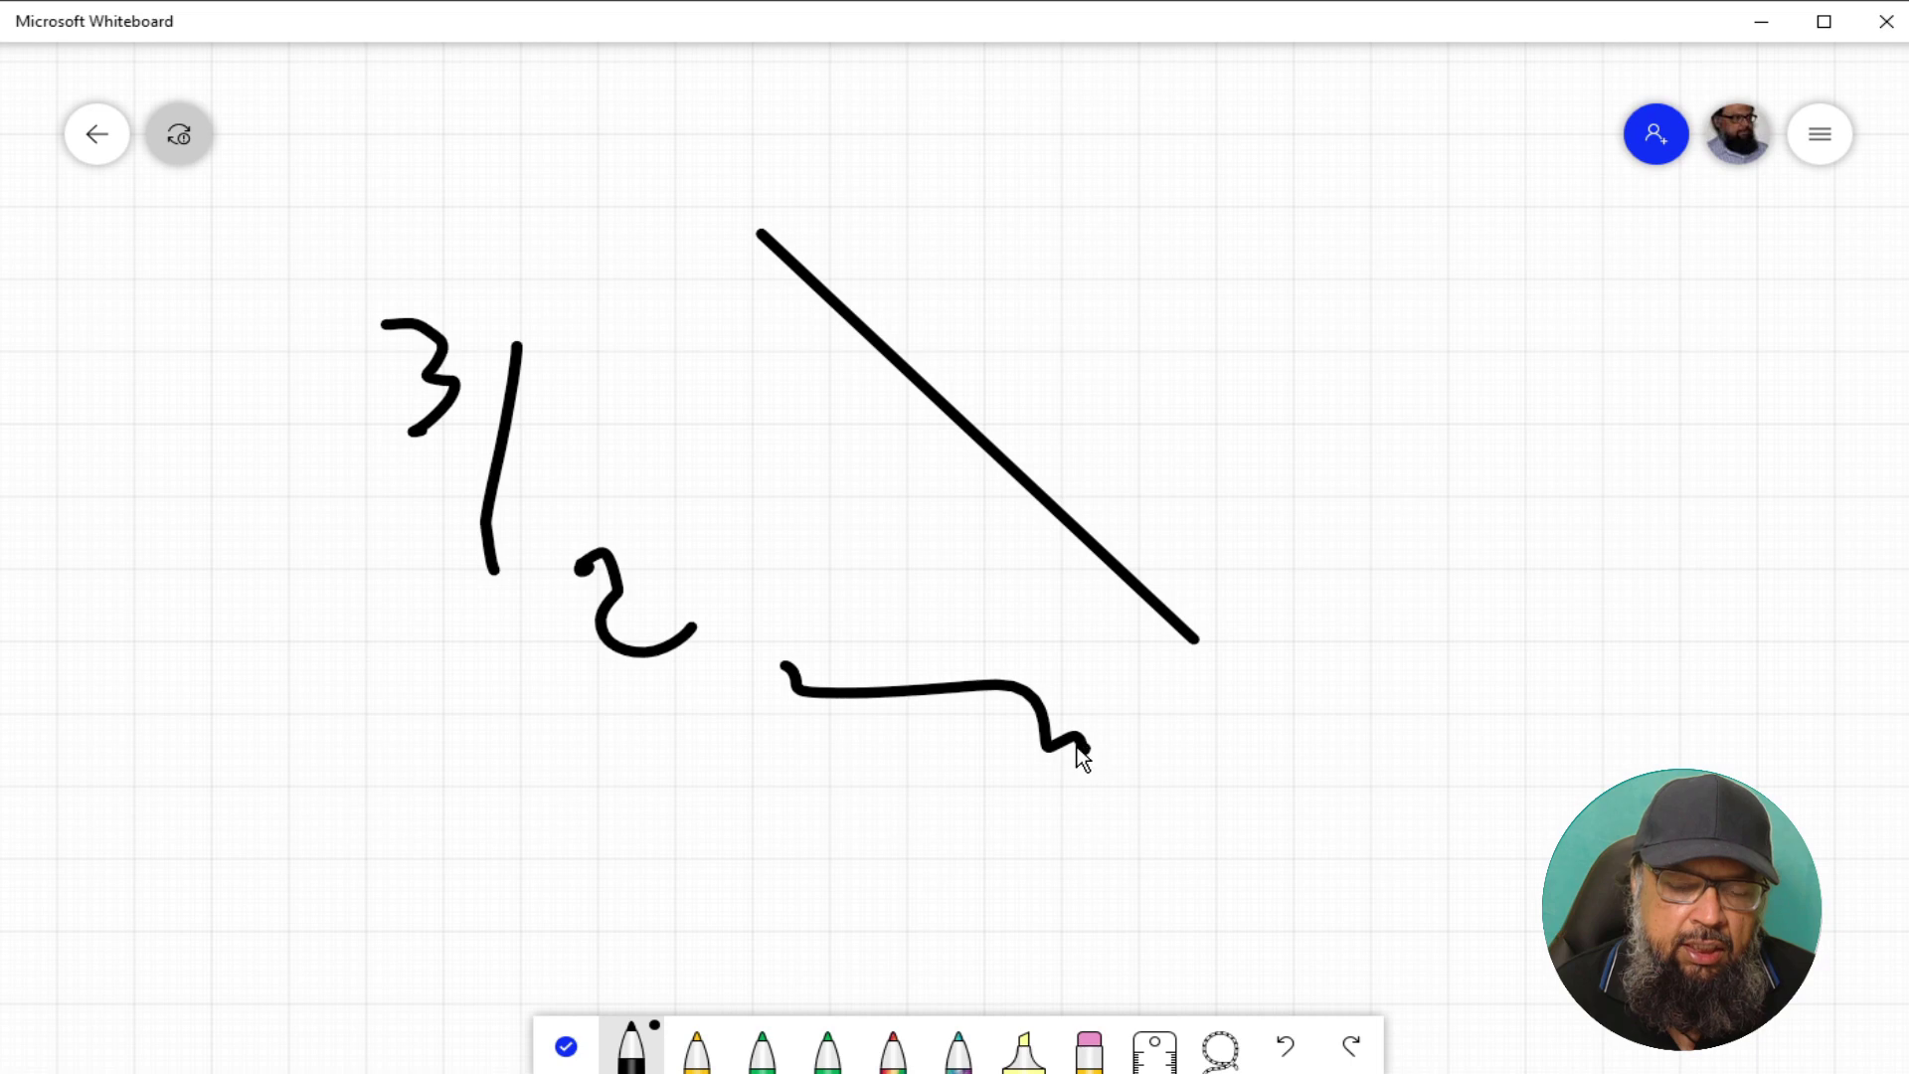
- Select the freehand curve below the diagonal line with the lasso and recolor it purple
left_click(1221, 1054)
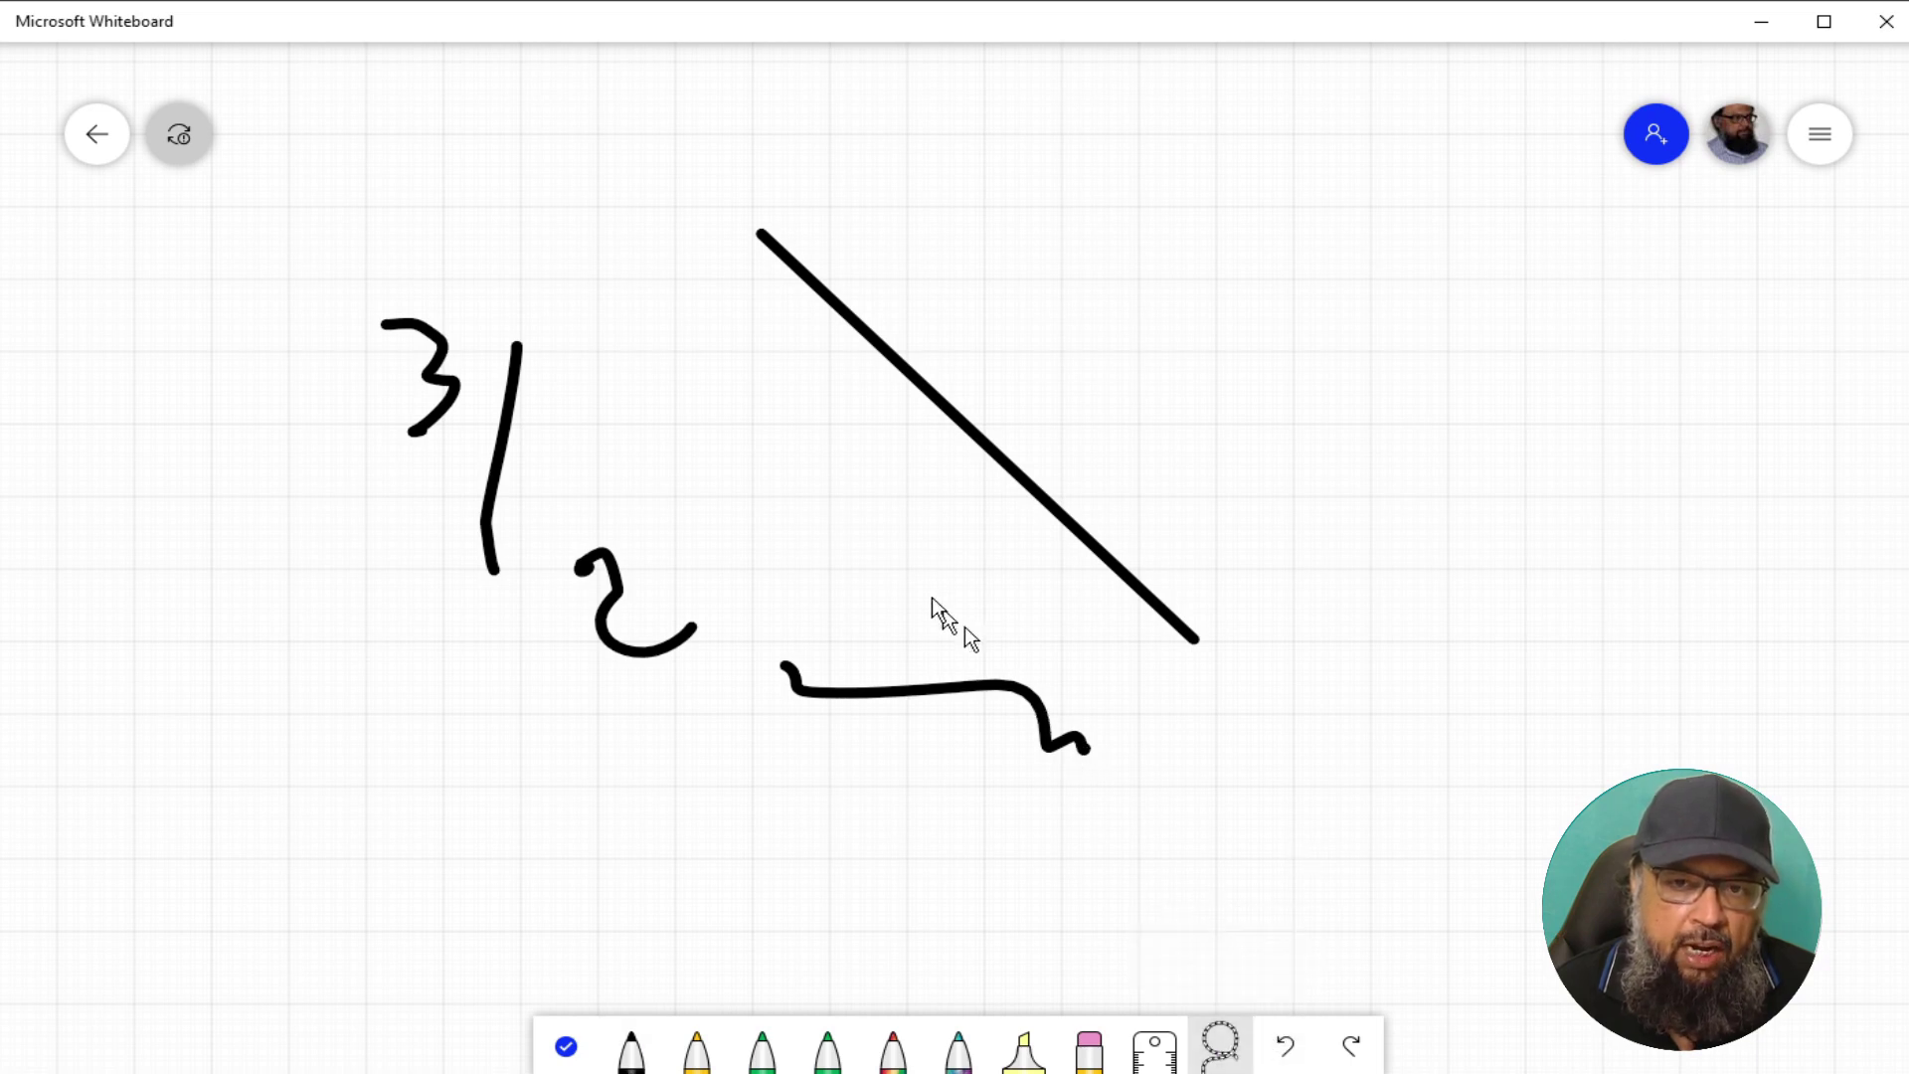
left_click(849, 689)
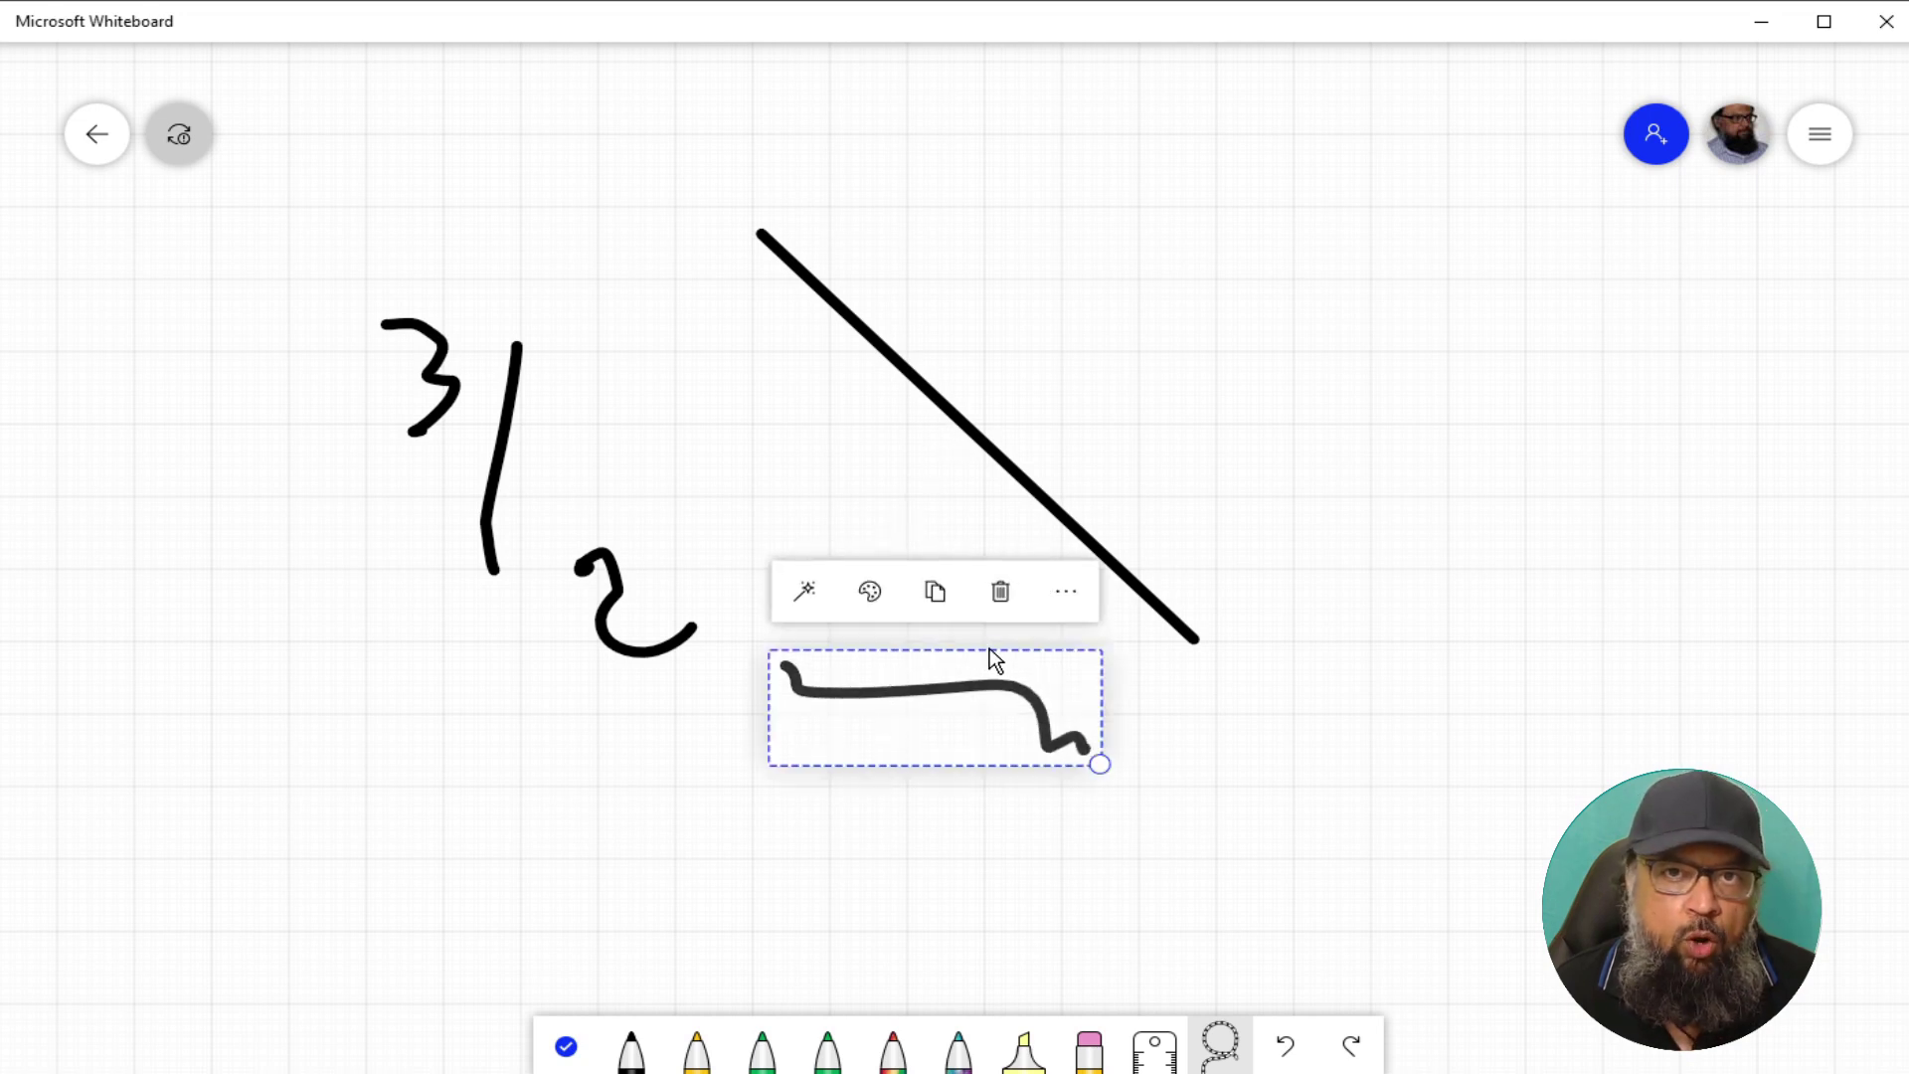
left_click(865, 593)
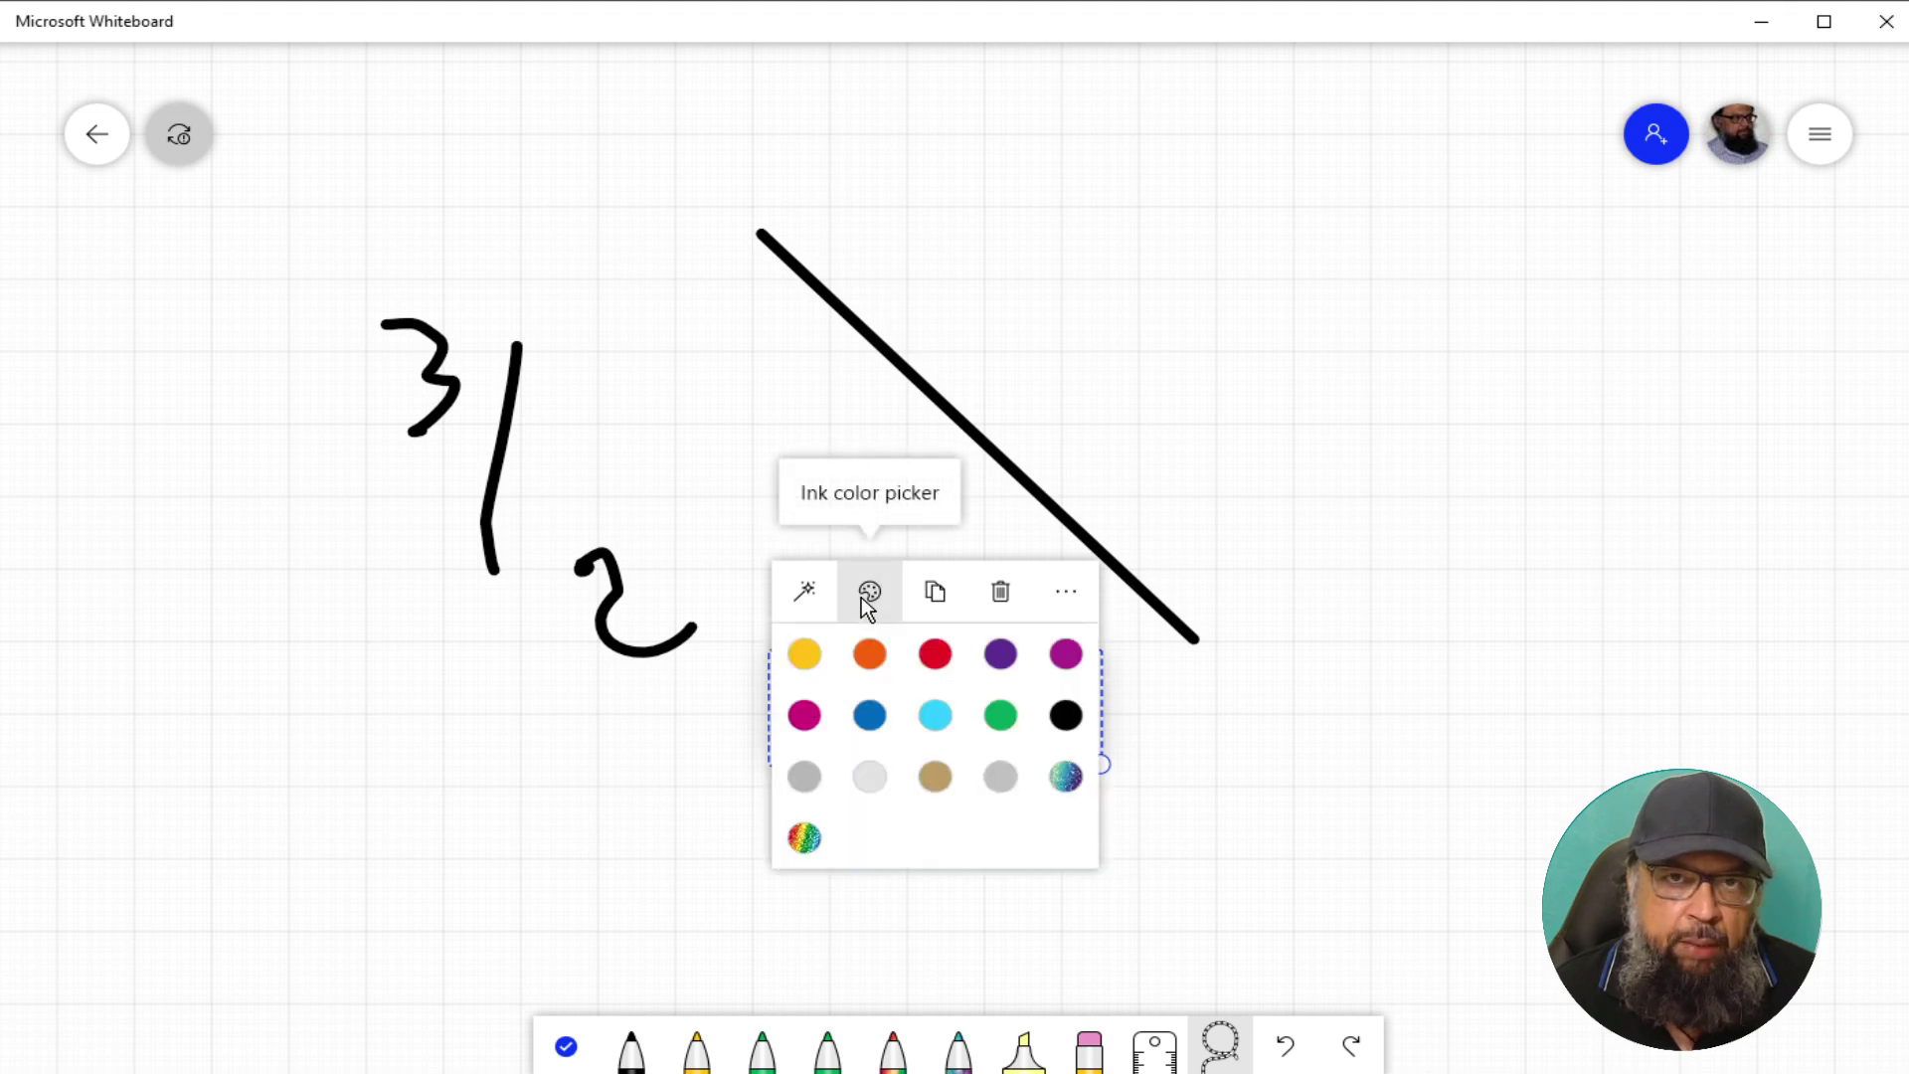
left_click(1061, 658)
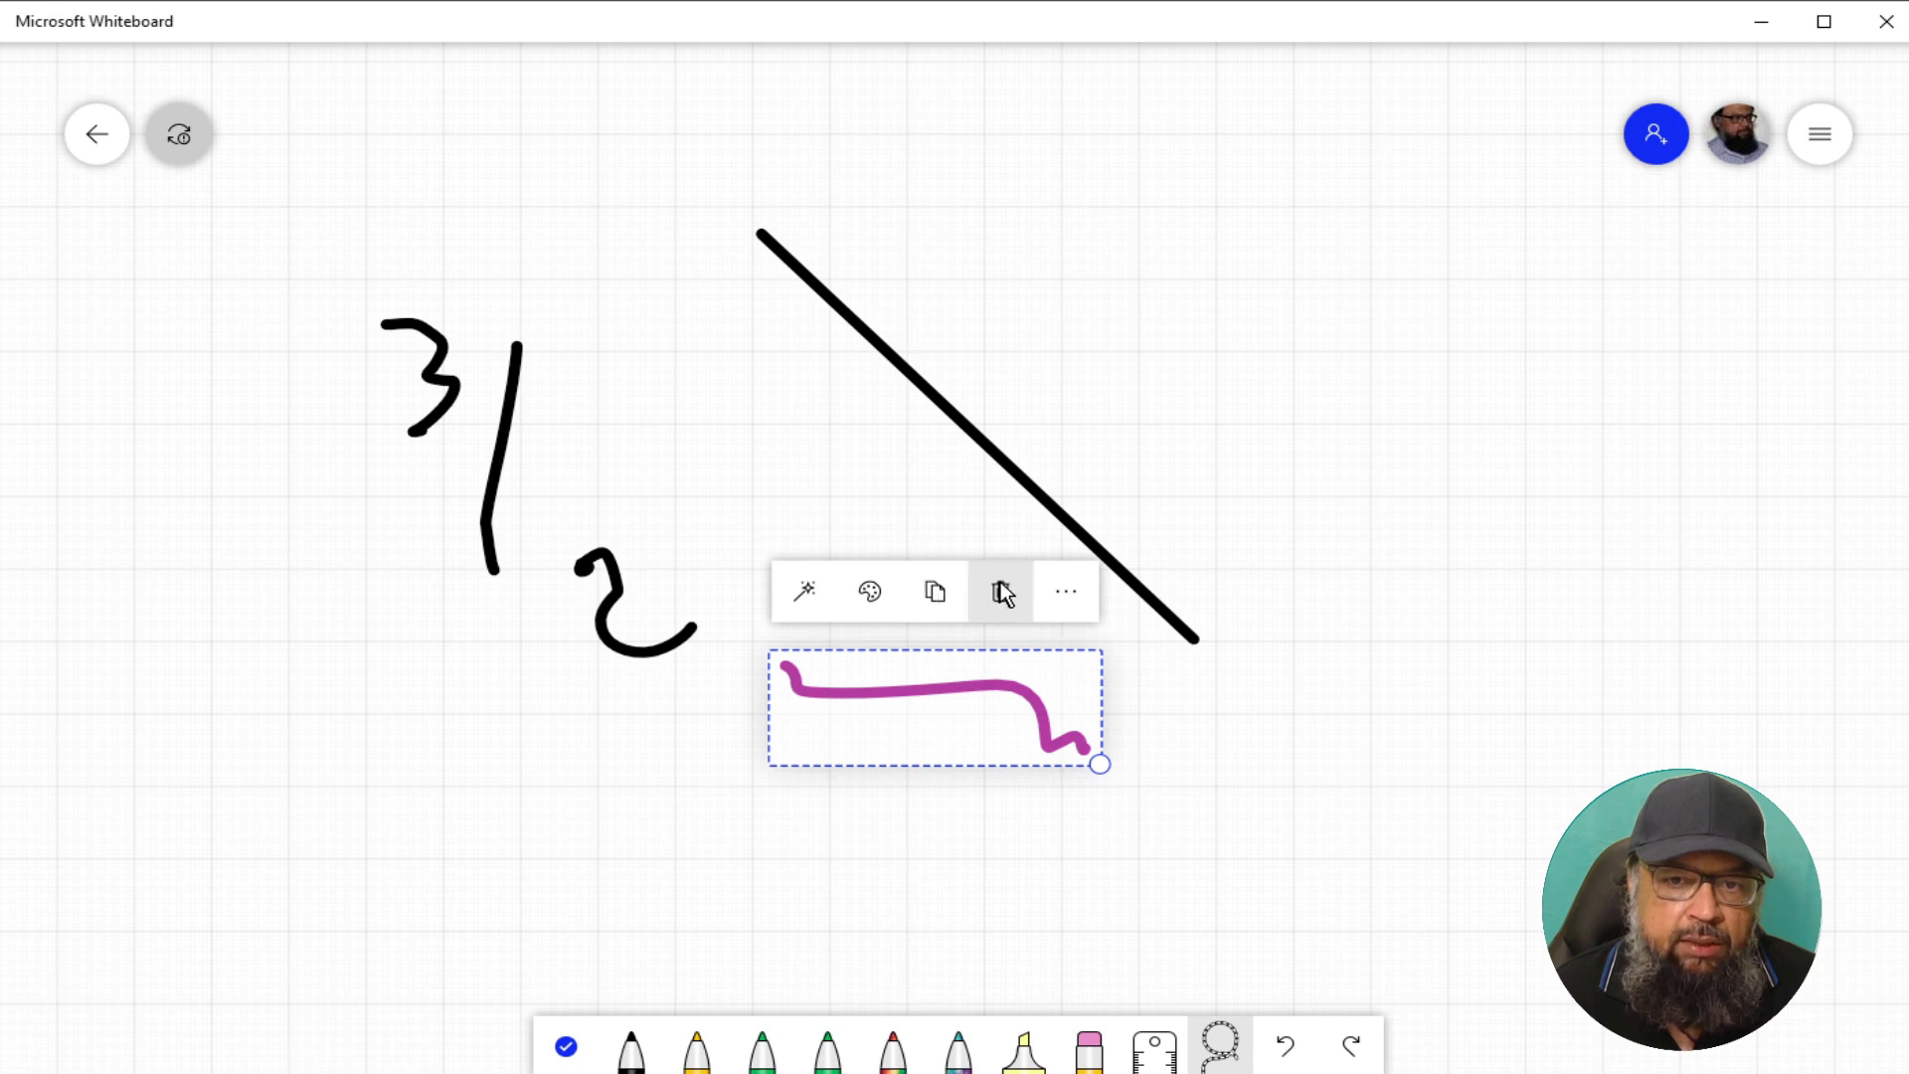
- Give the purple curve the alternative text "A curve"
left_click(1066, 594)
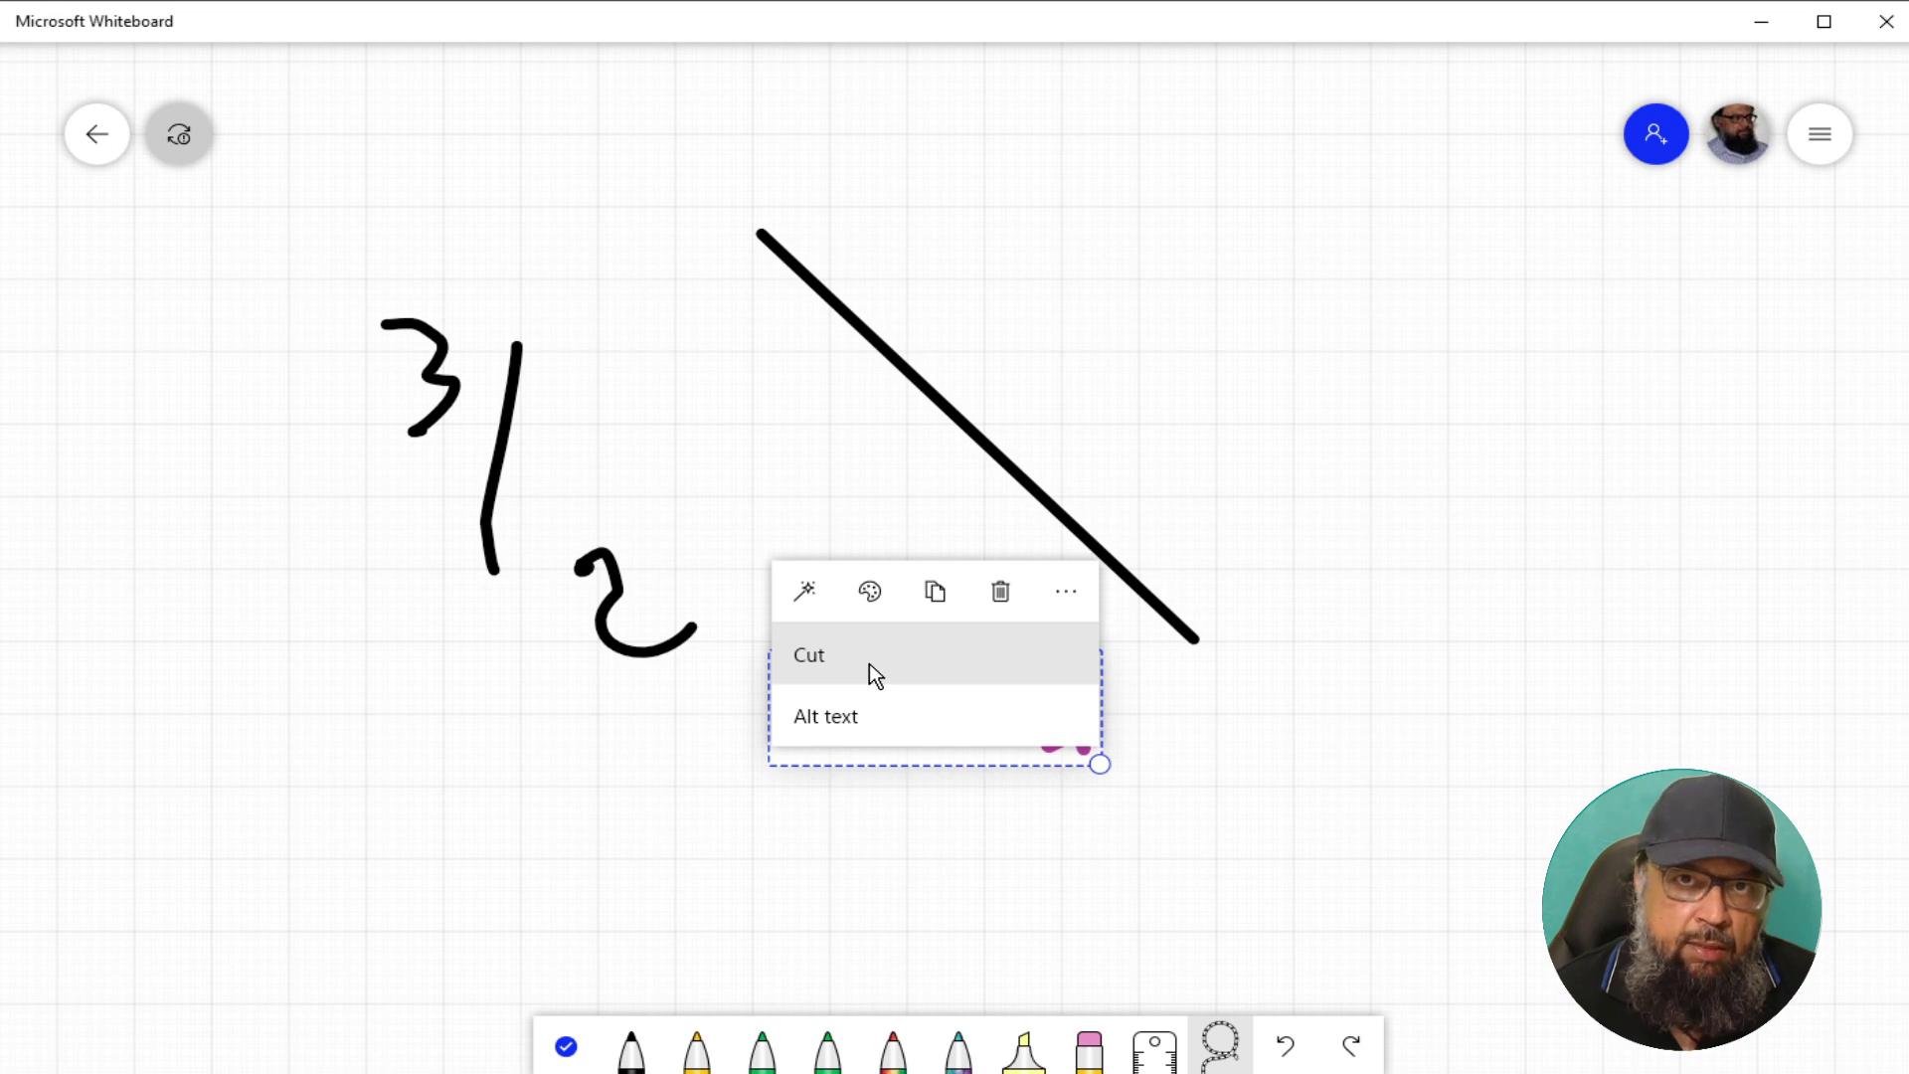
left_click(843, 720)
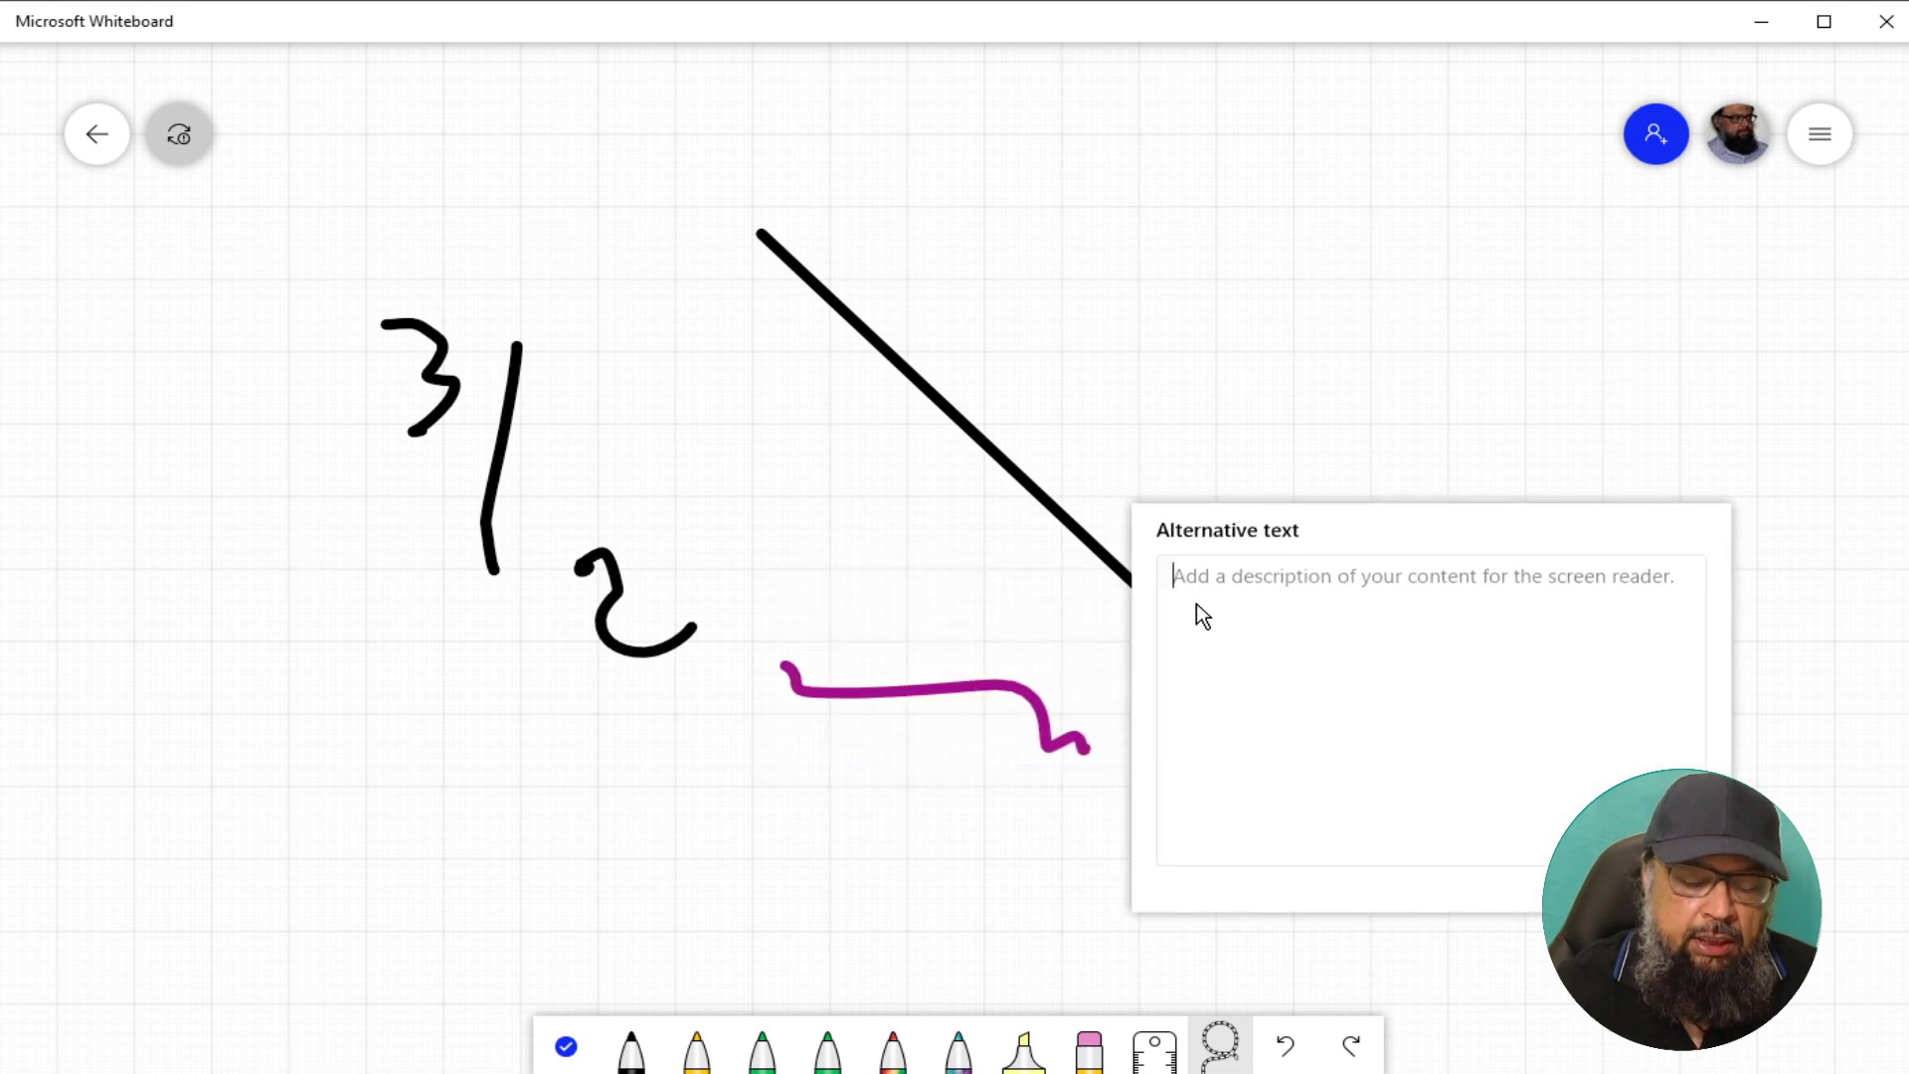
type("A curve")
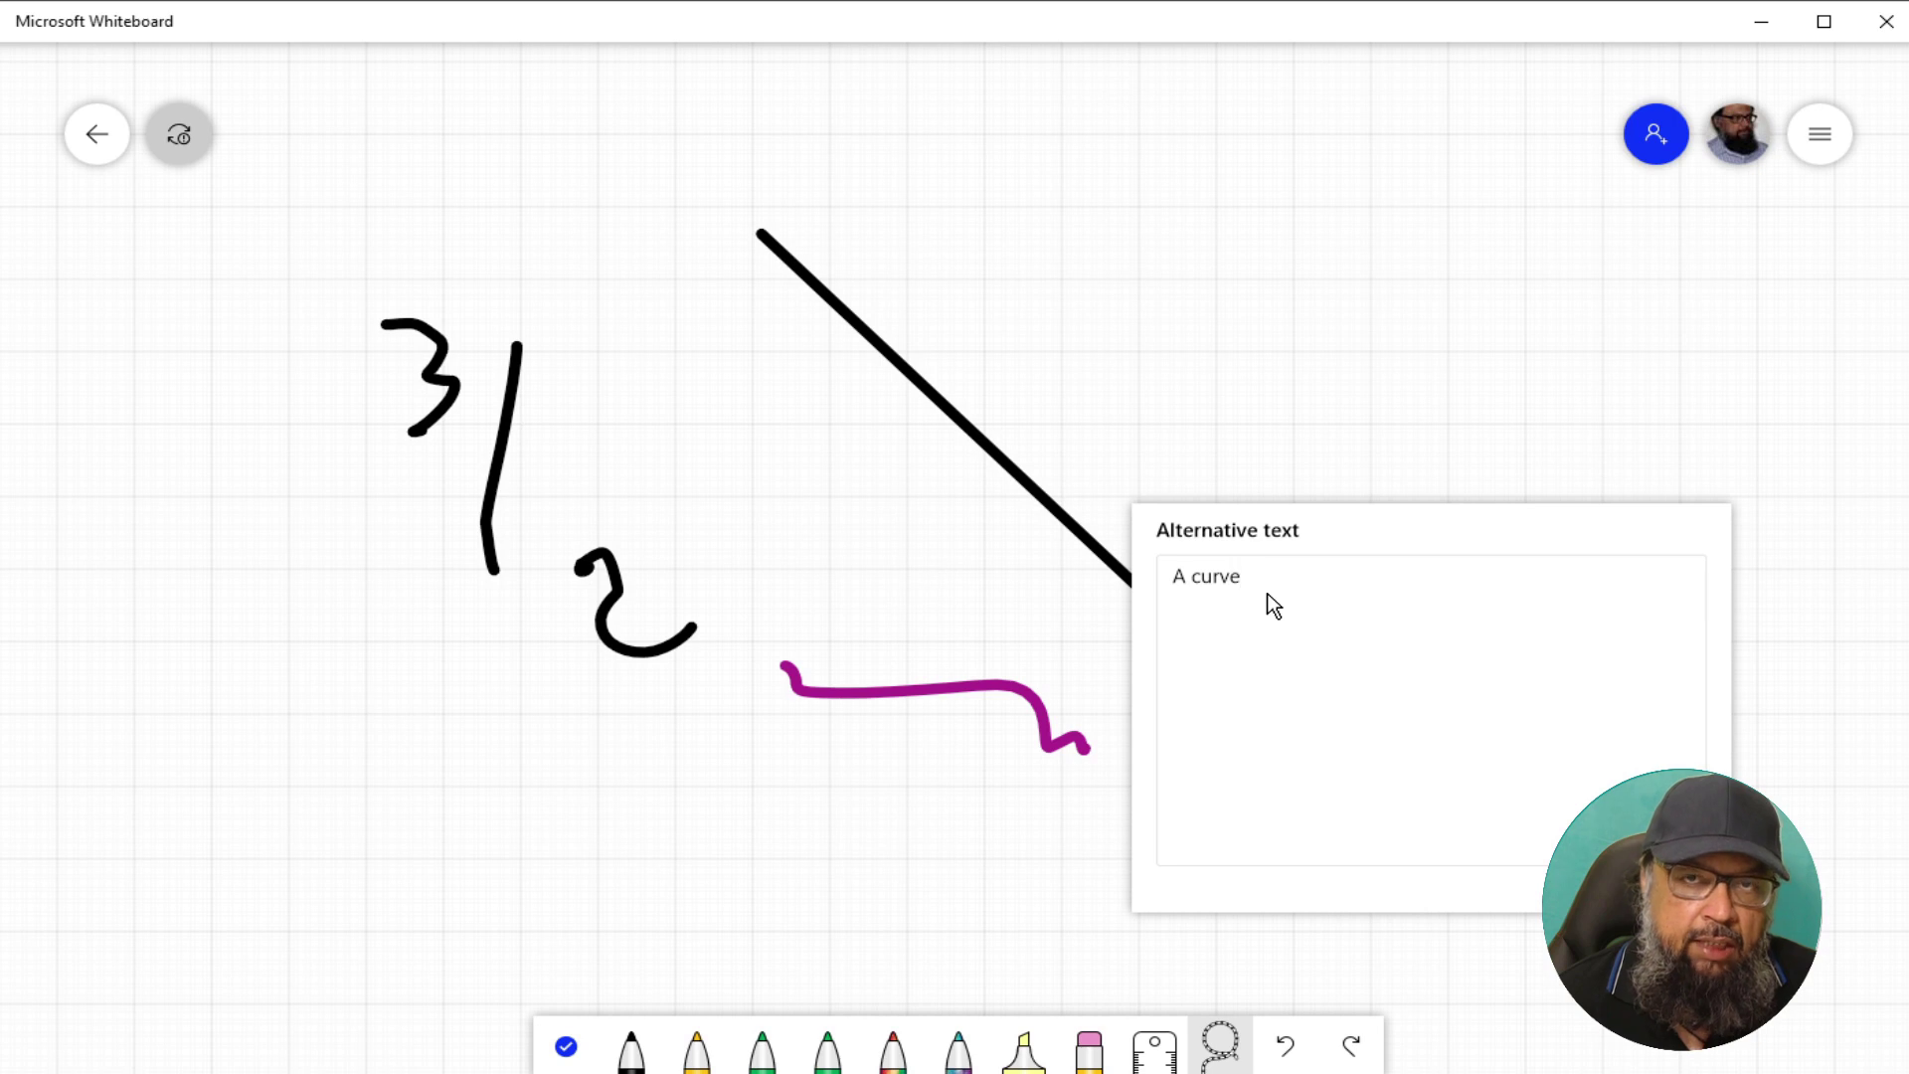
left_click(883, 739)
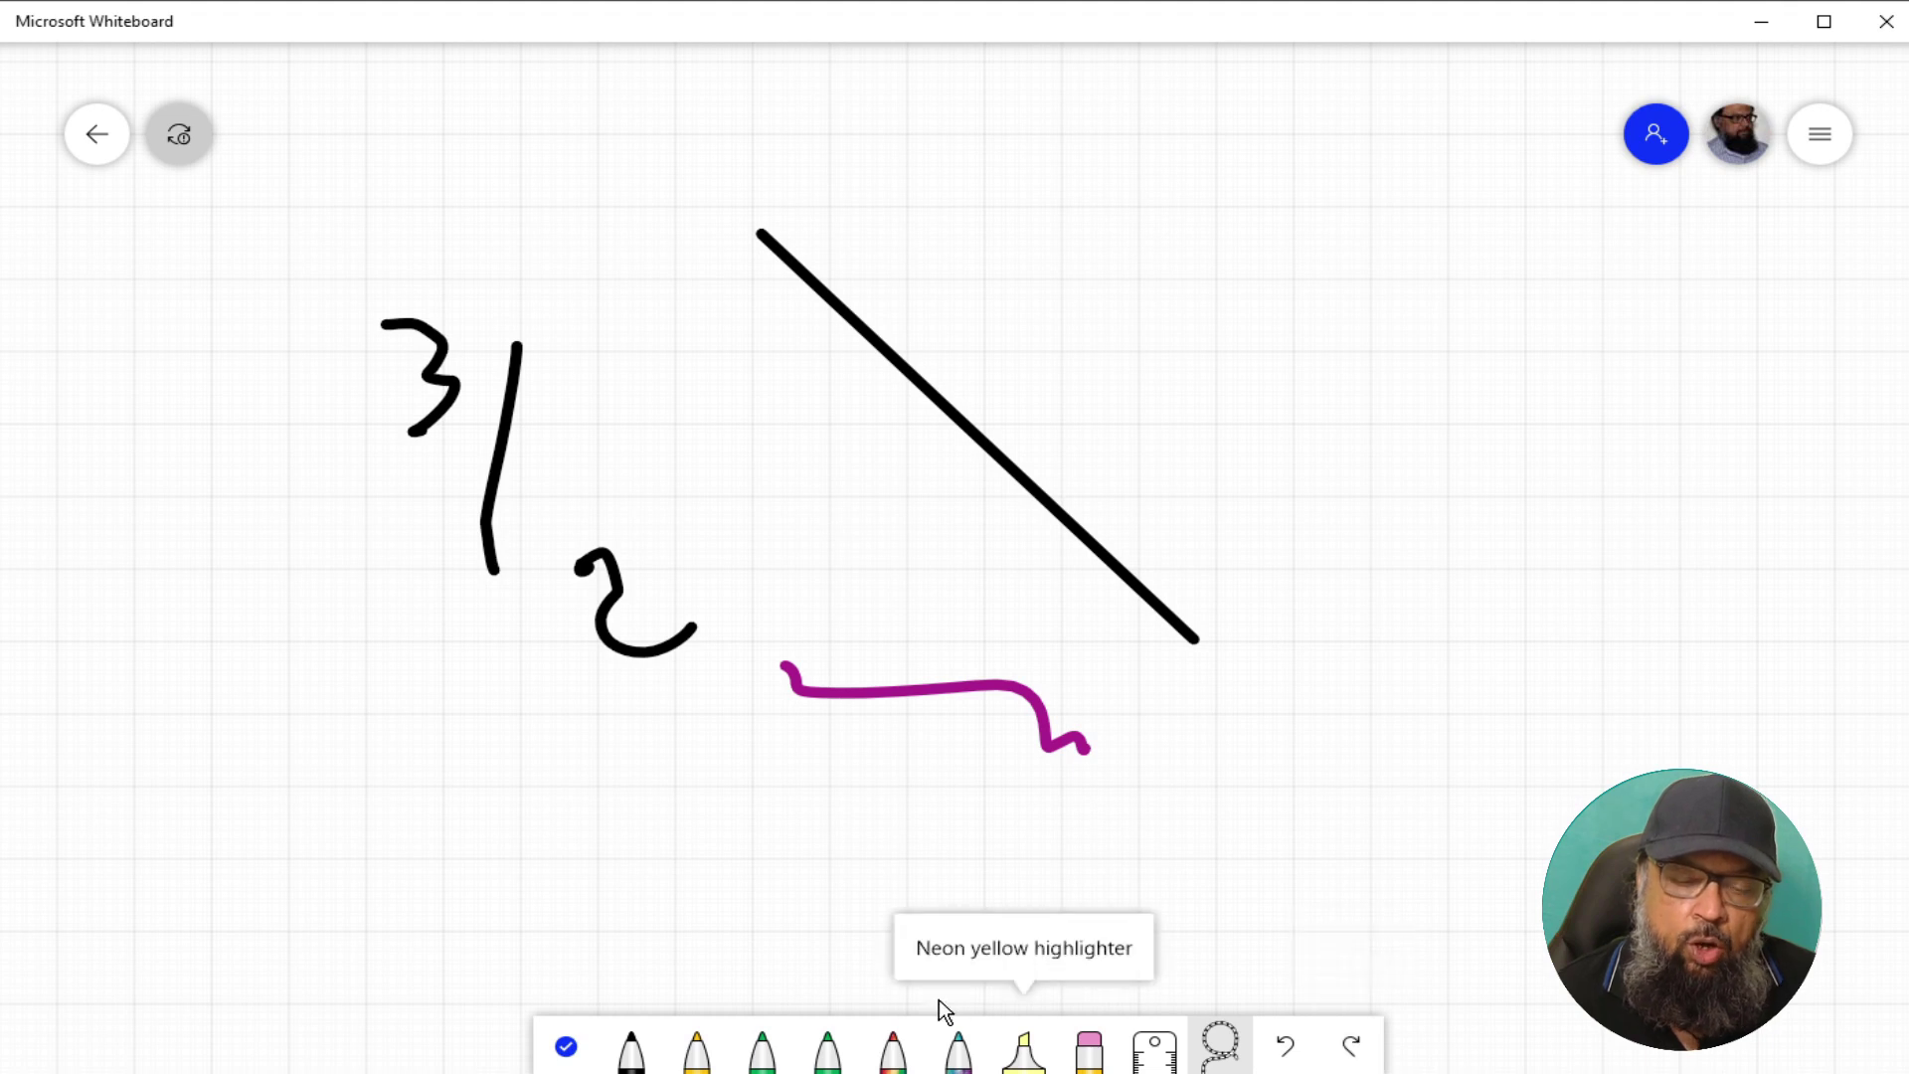
- Leave inking mode and add the text "Add Any text here" over the lower end of the diagonal line
left_click(566, 1052)
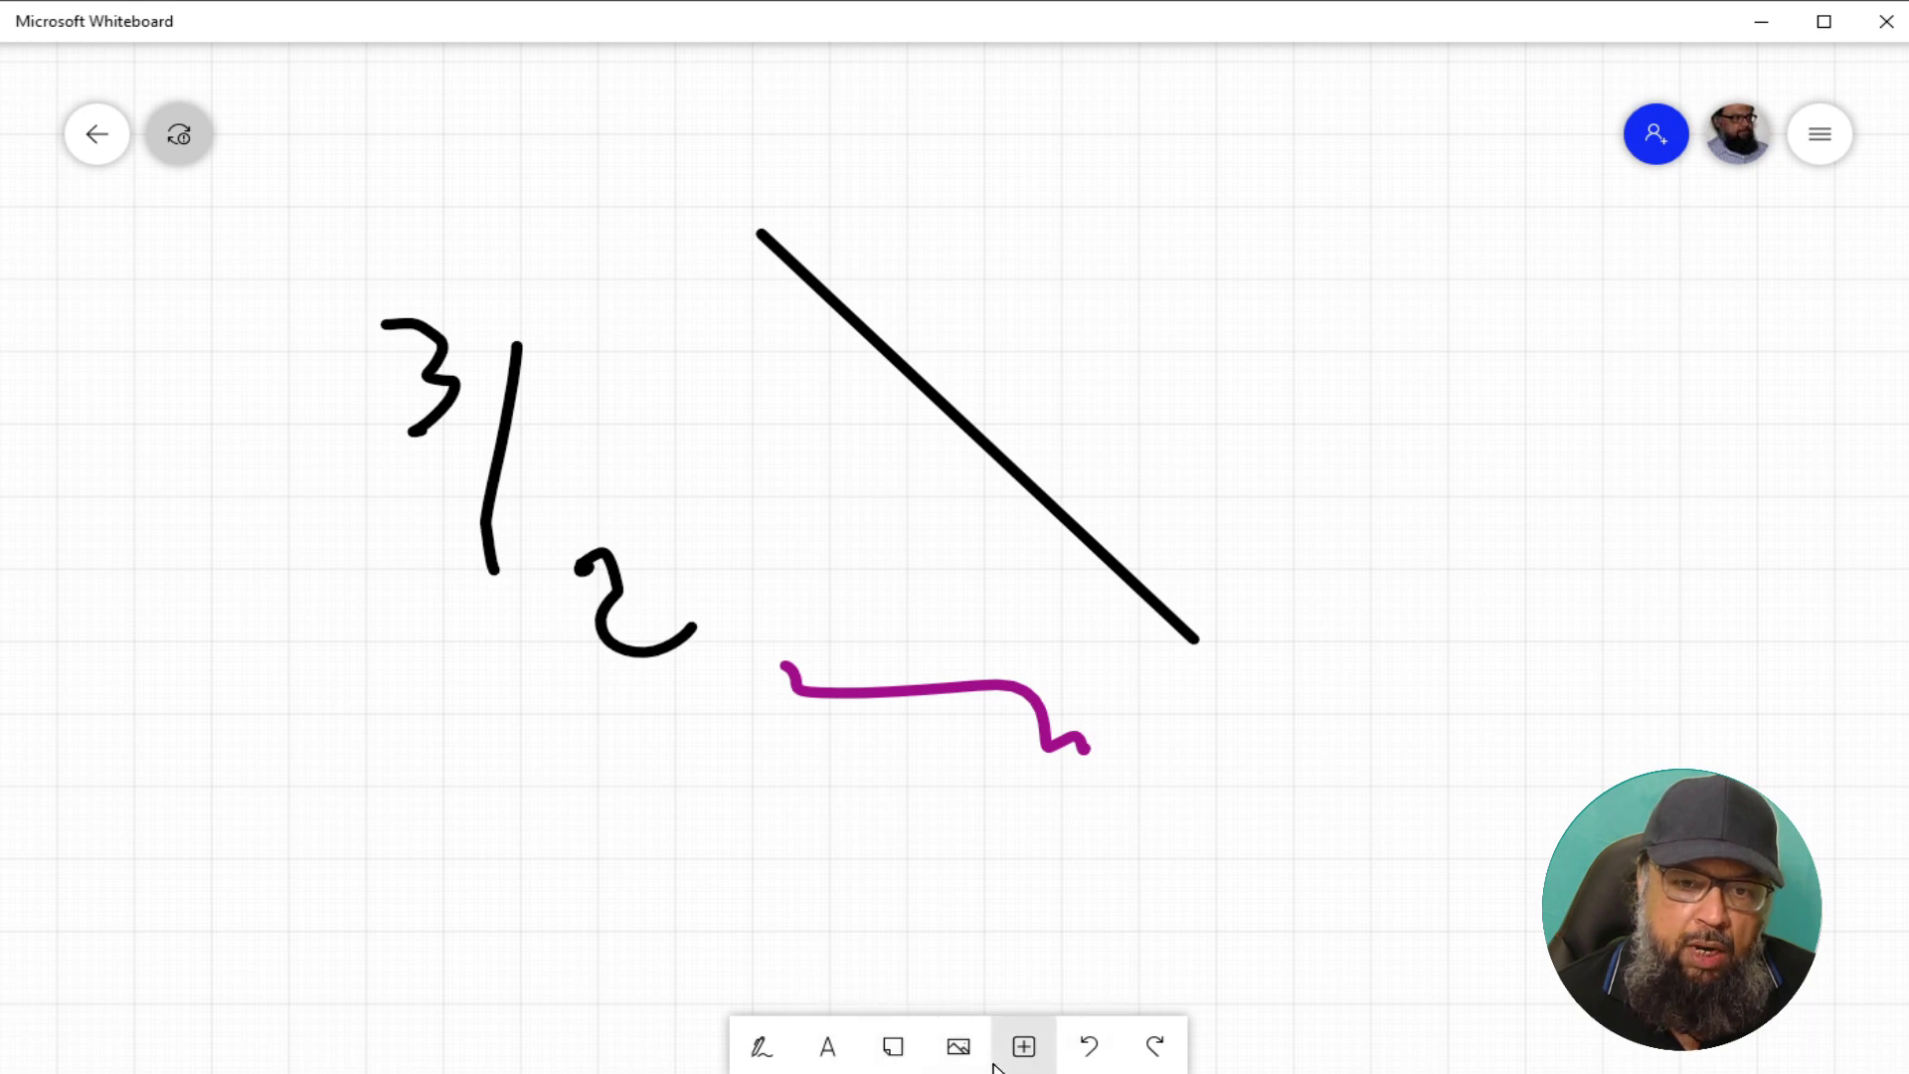
left_click(829, 1049)
type("A")
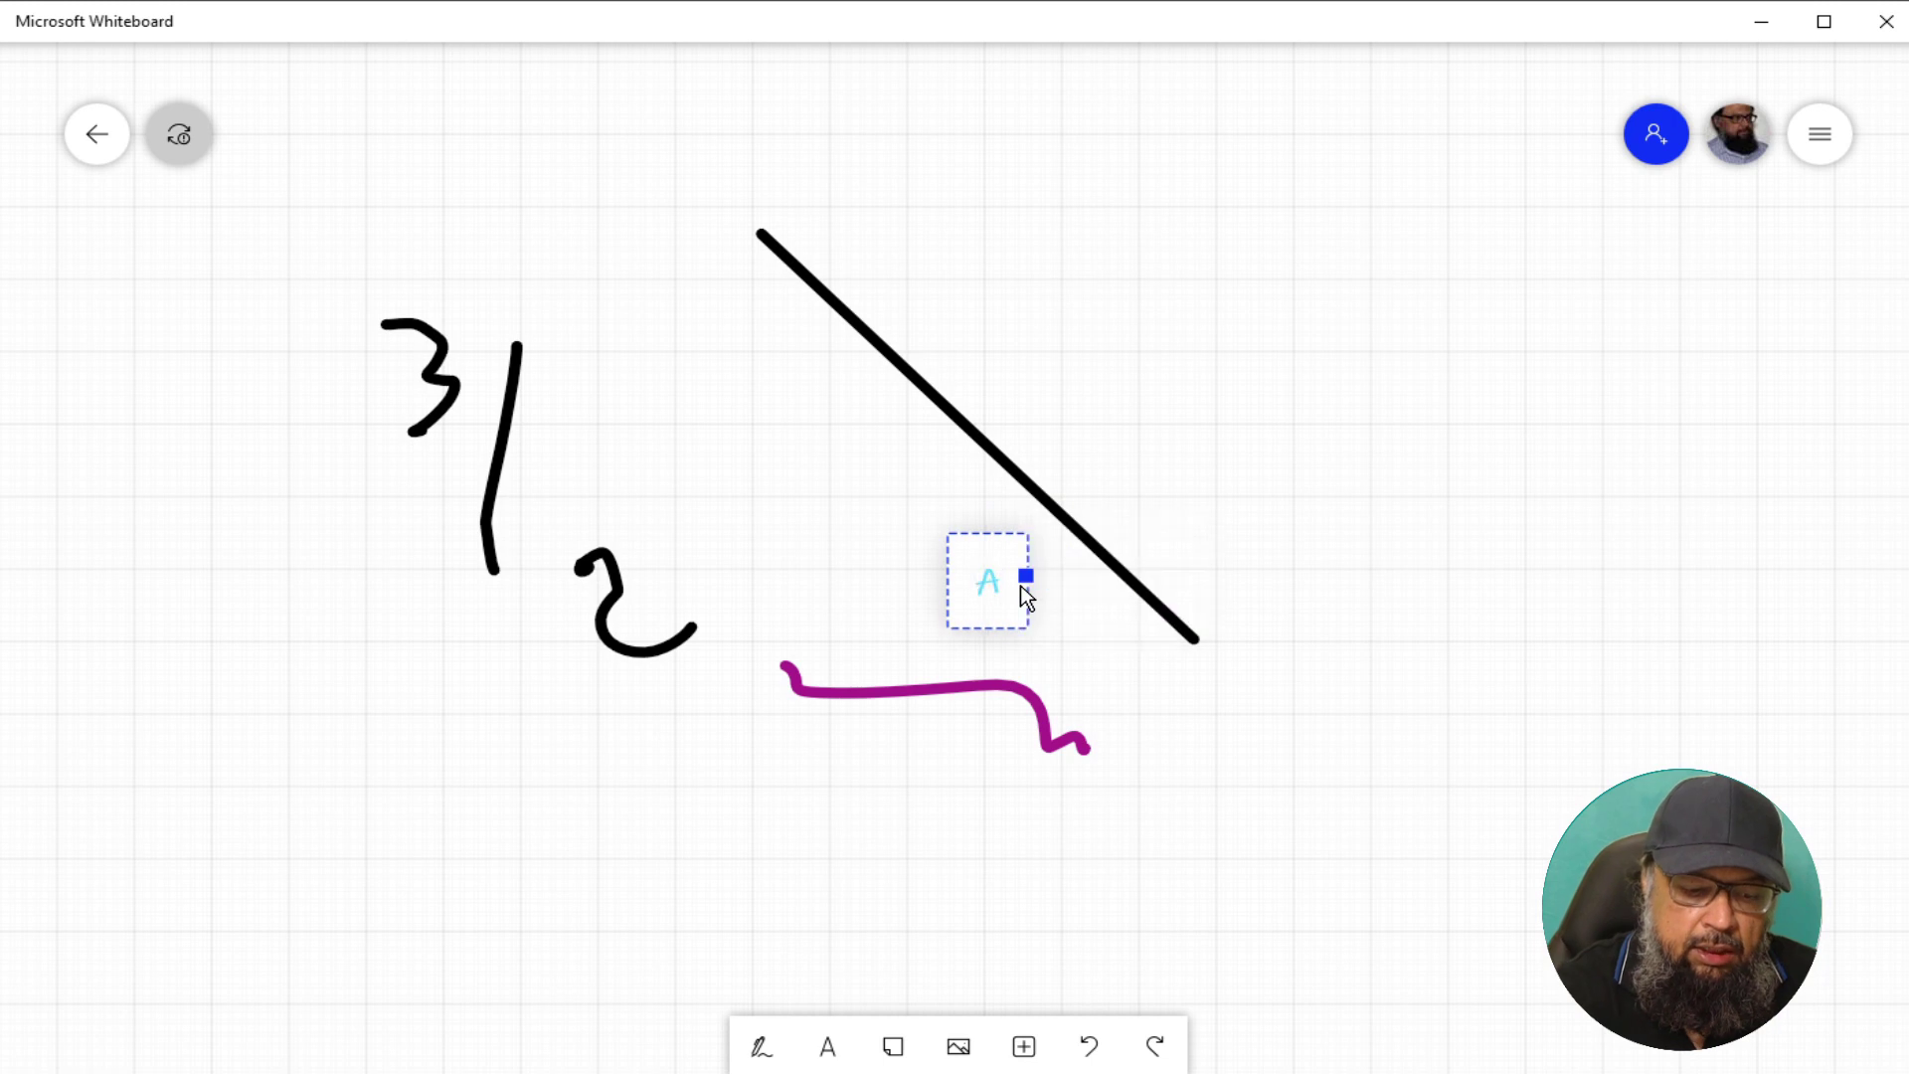
type("dd Any text here")
left_click(1290, 672)
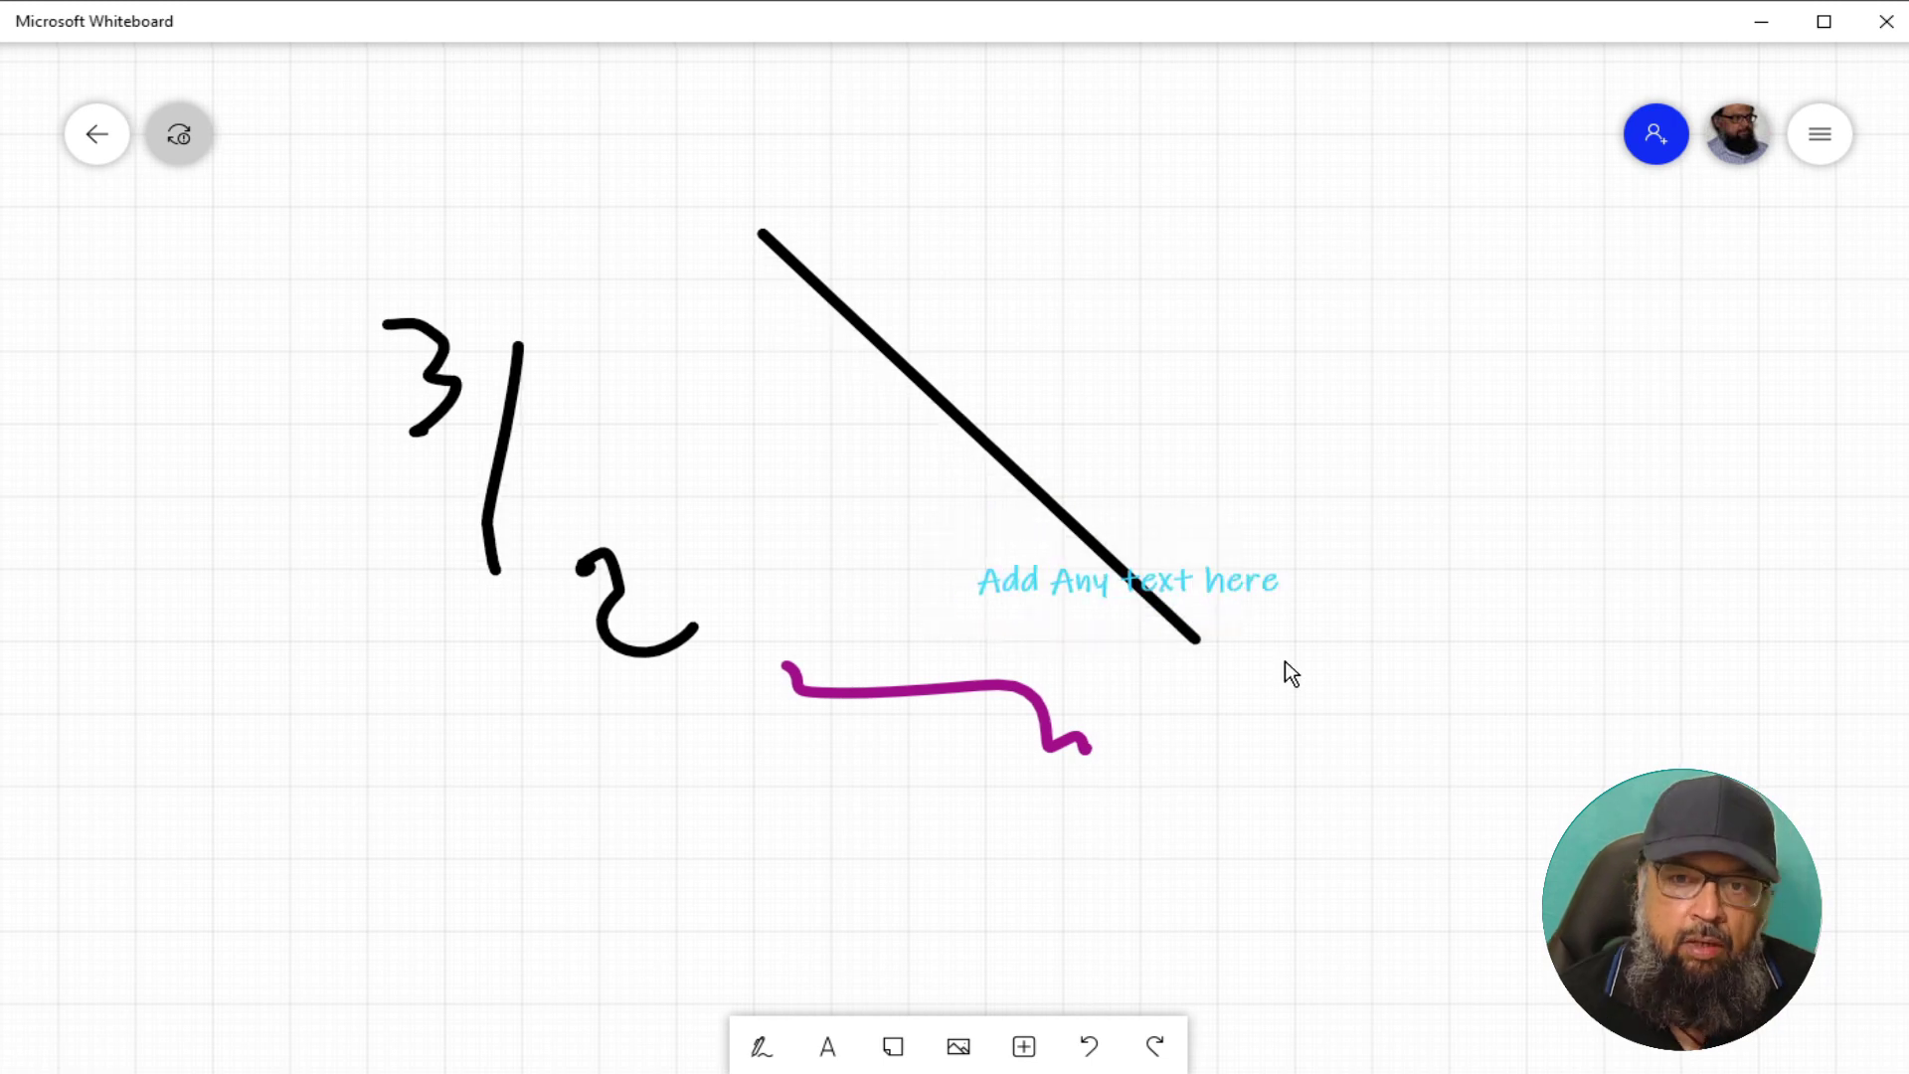
- Change the color of the "Add Any text here" text to green and show its additional options
left_click(1217, 587)
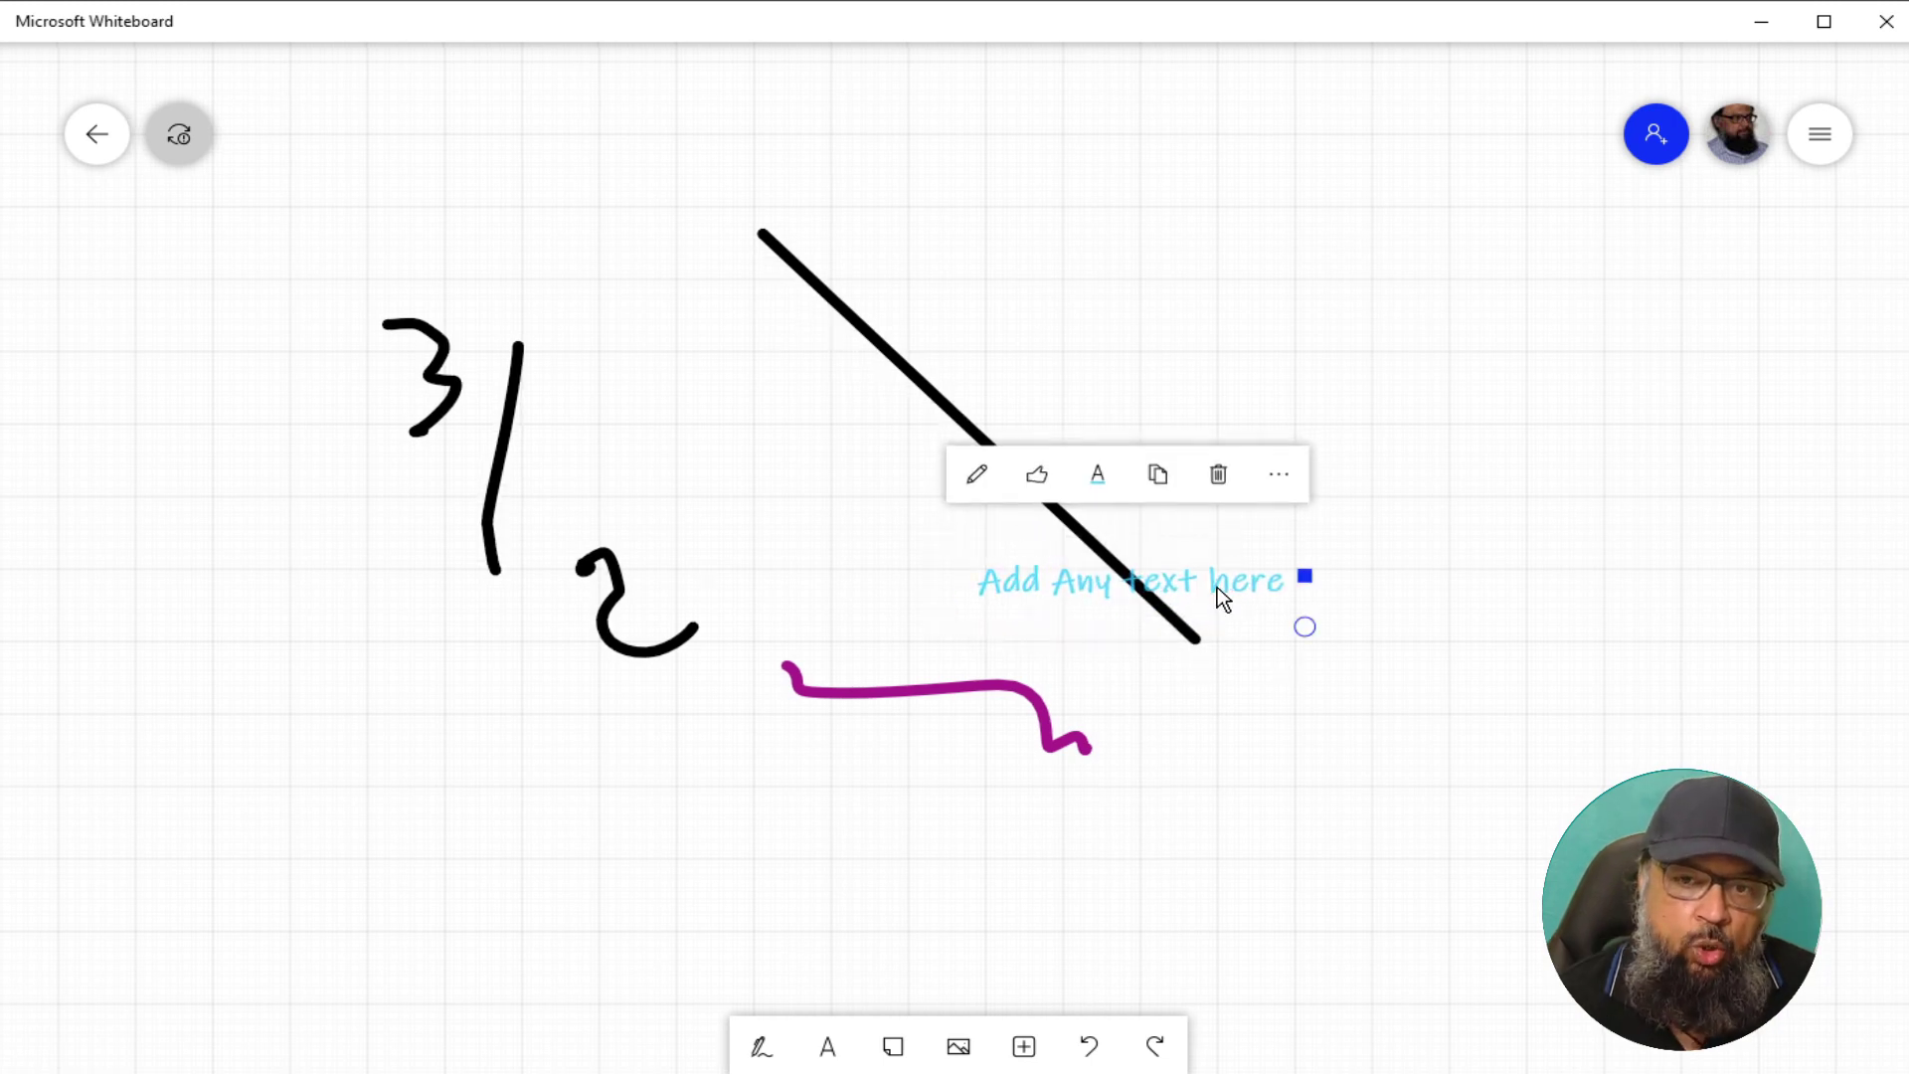
left_click(1099, 480)
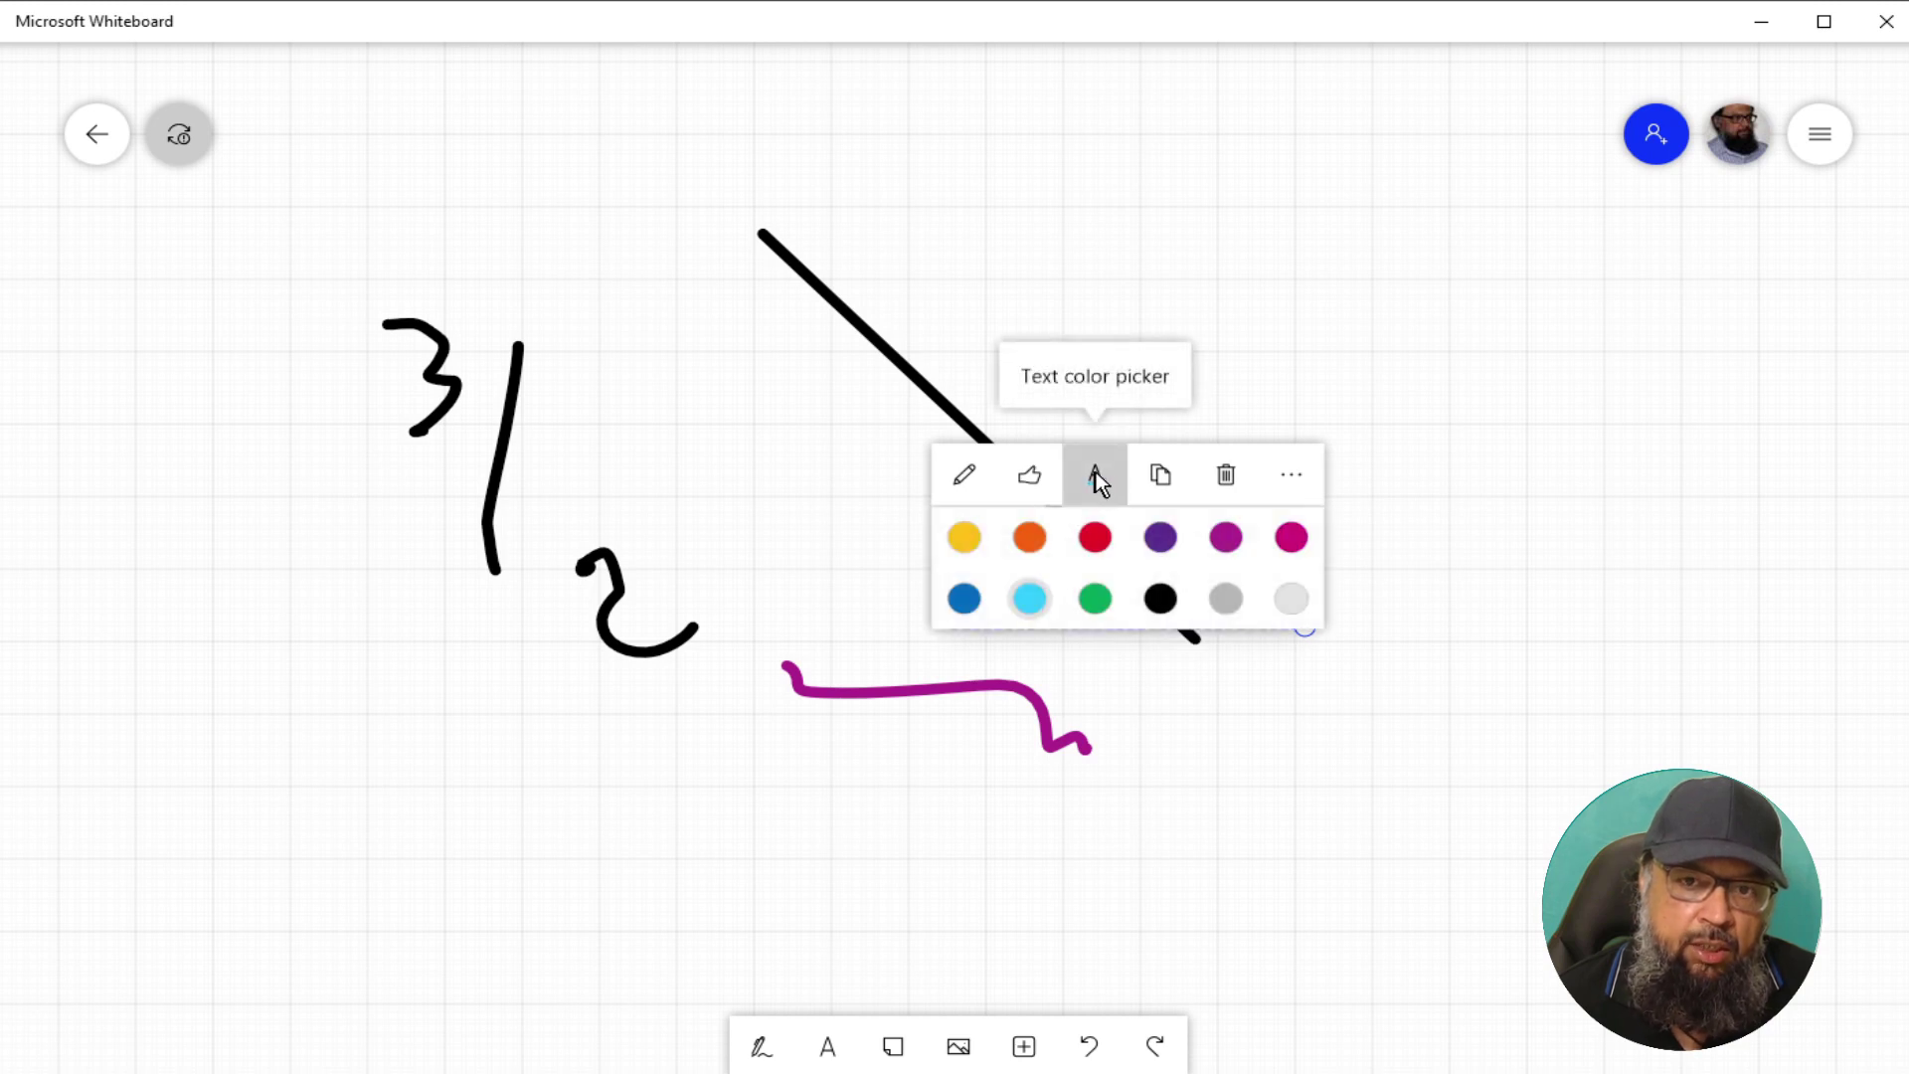
left_click(1095, 598)
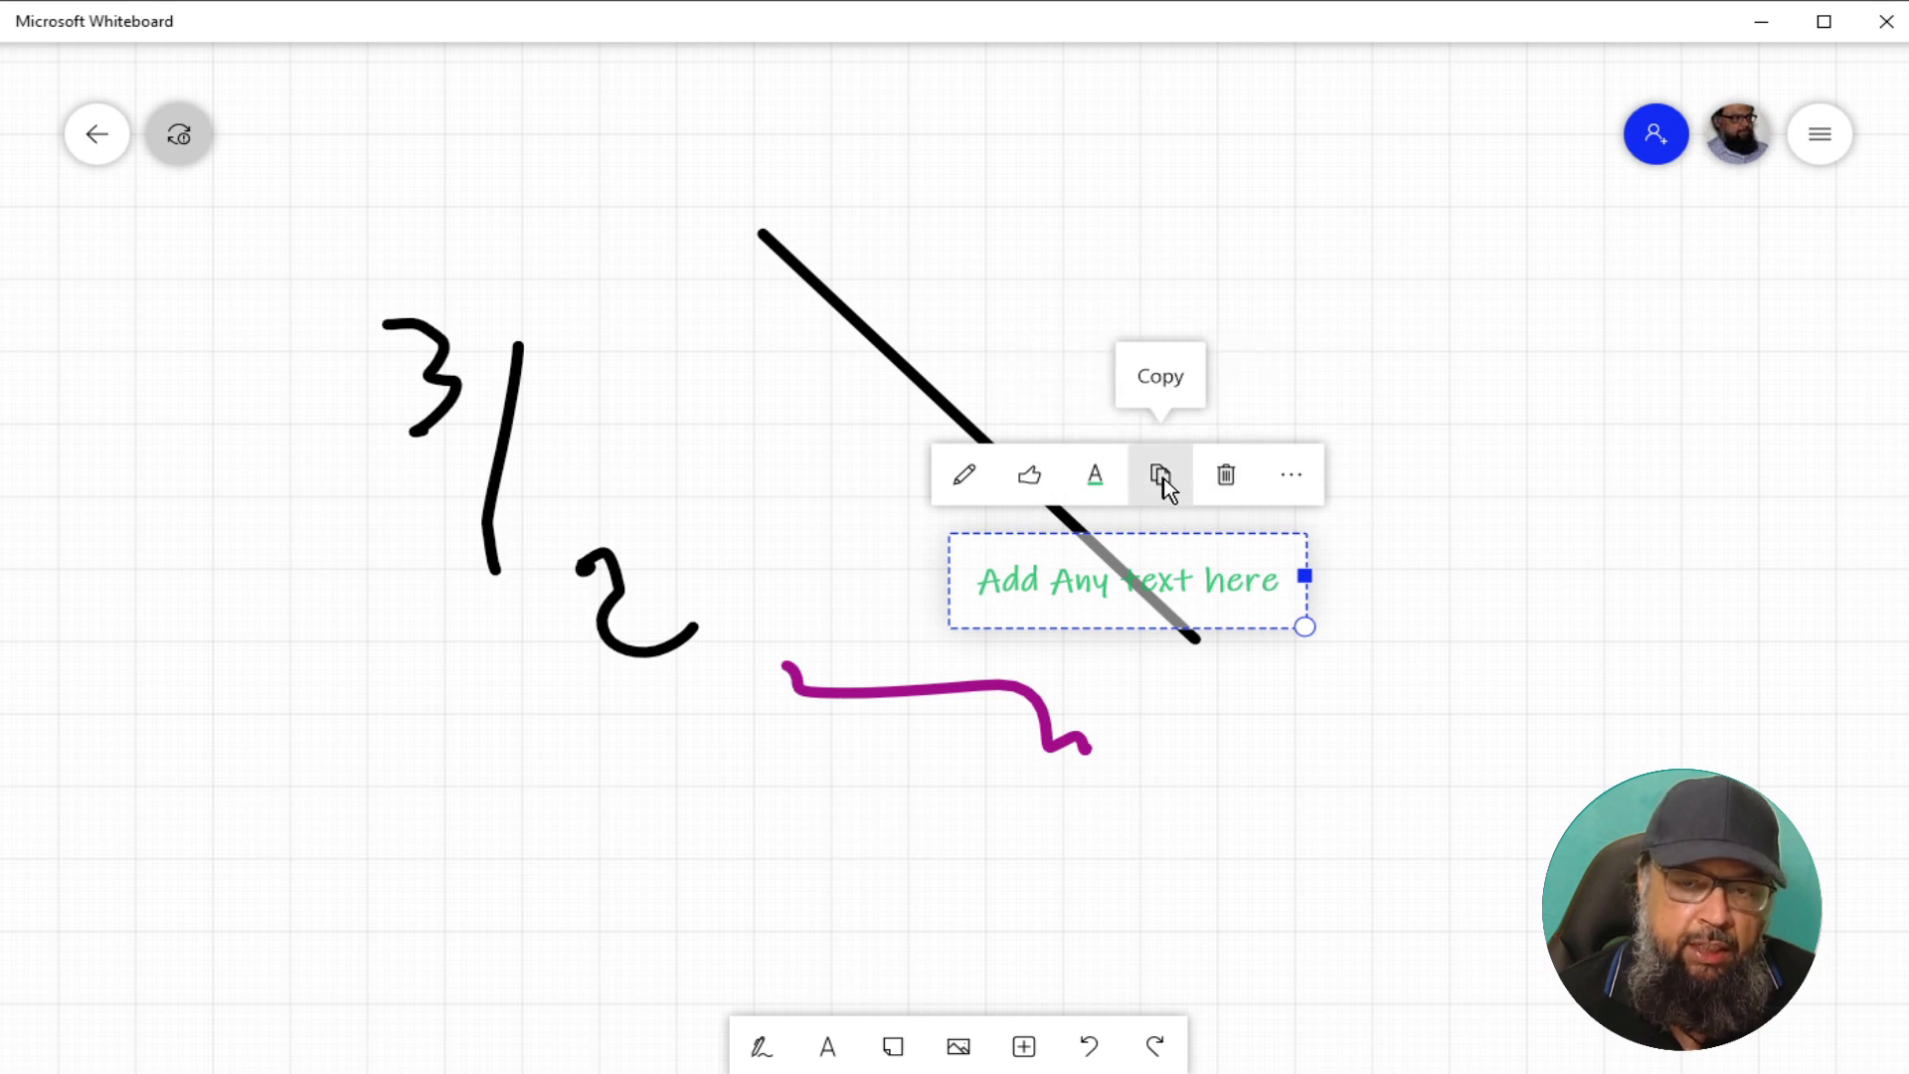
left_click(1291, 481)
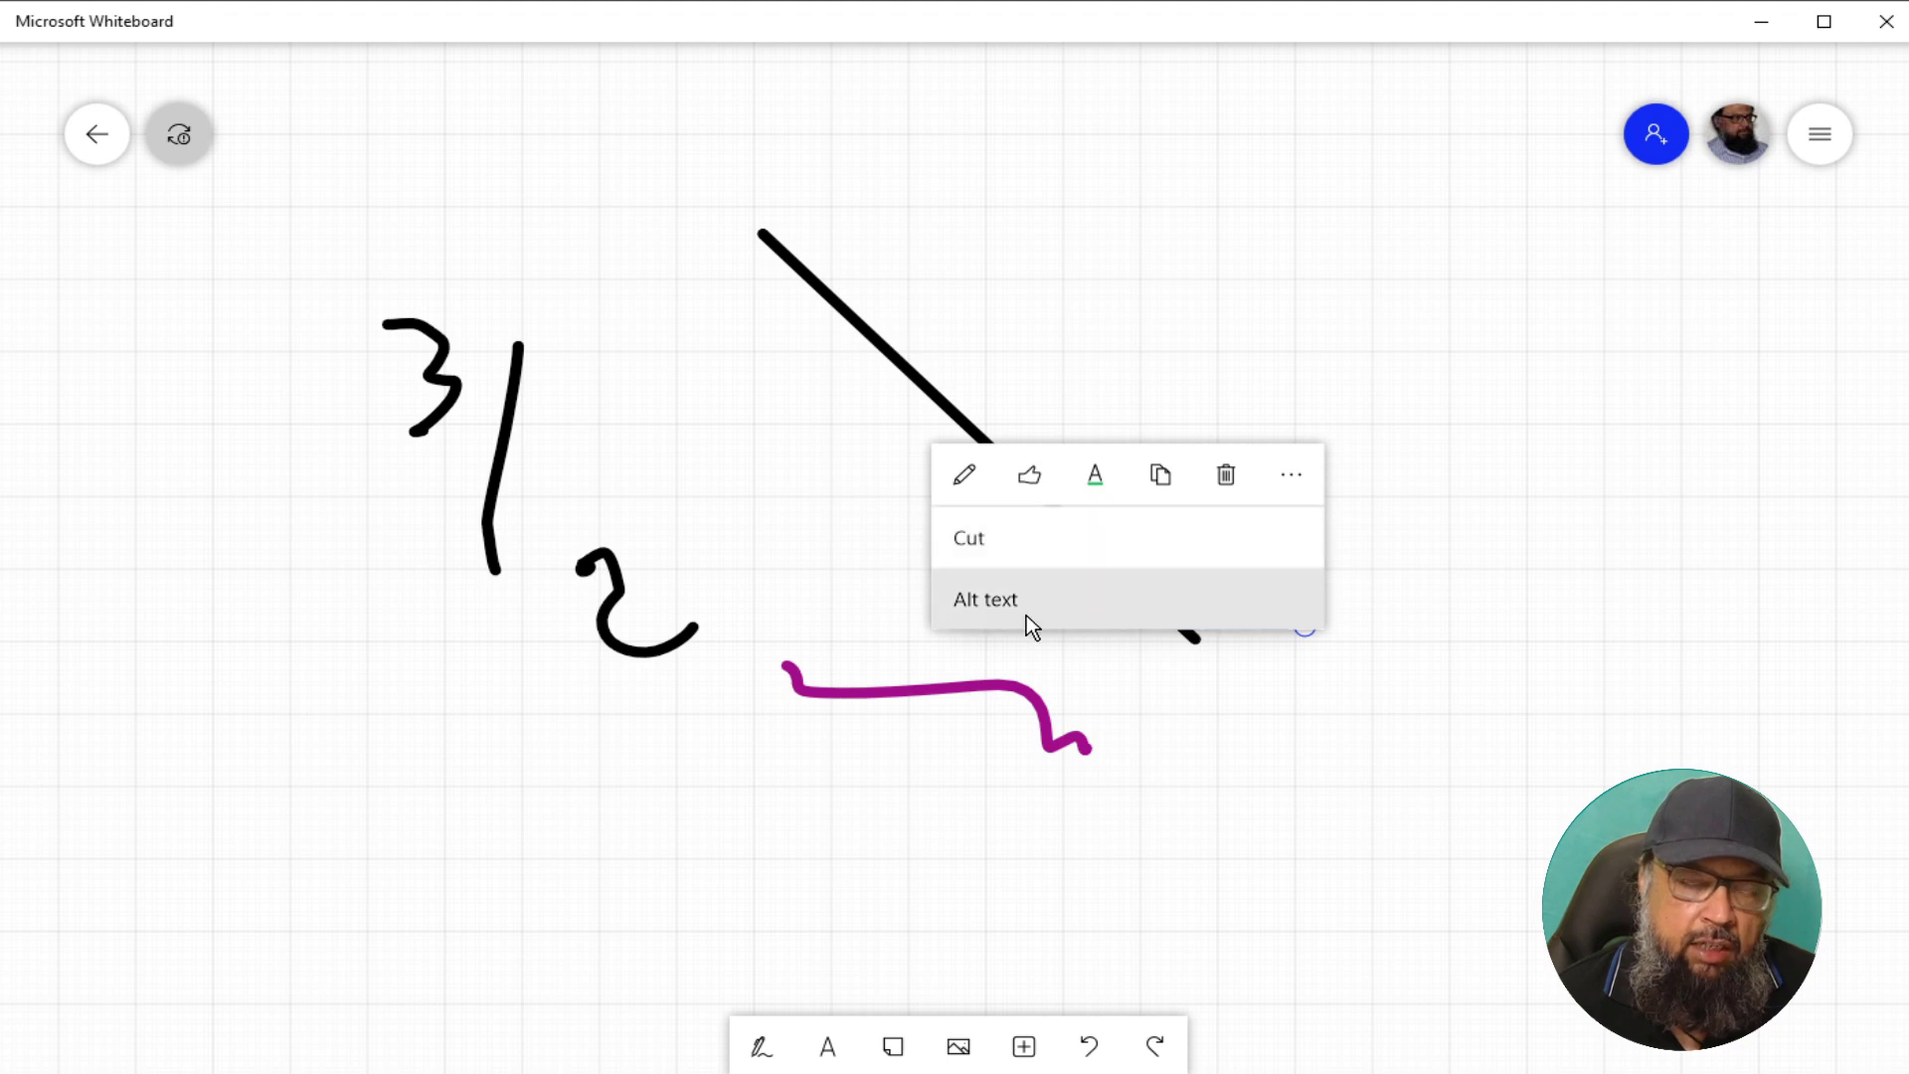
- Add a yellow sticky note and place it above the green text, to the right of the diagonal line
left_click(895, 1050)
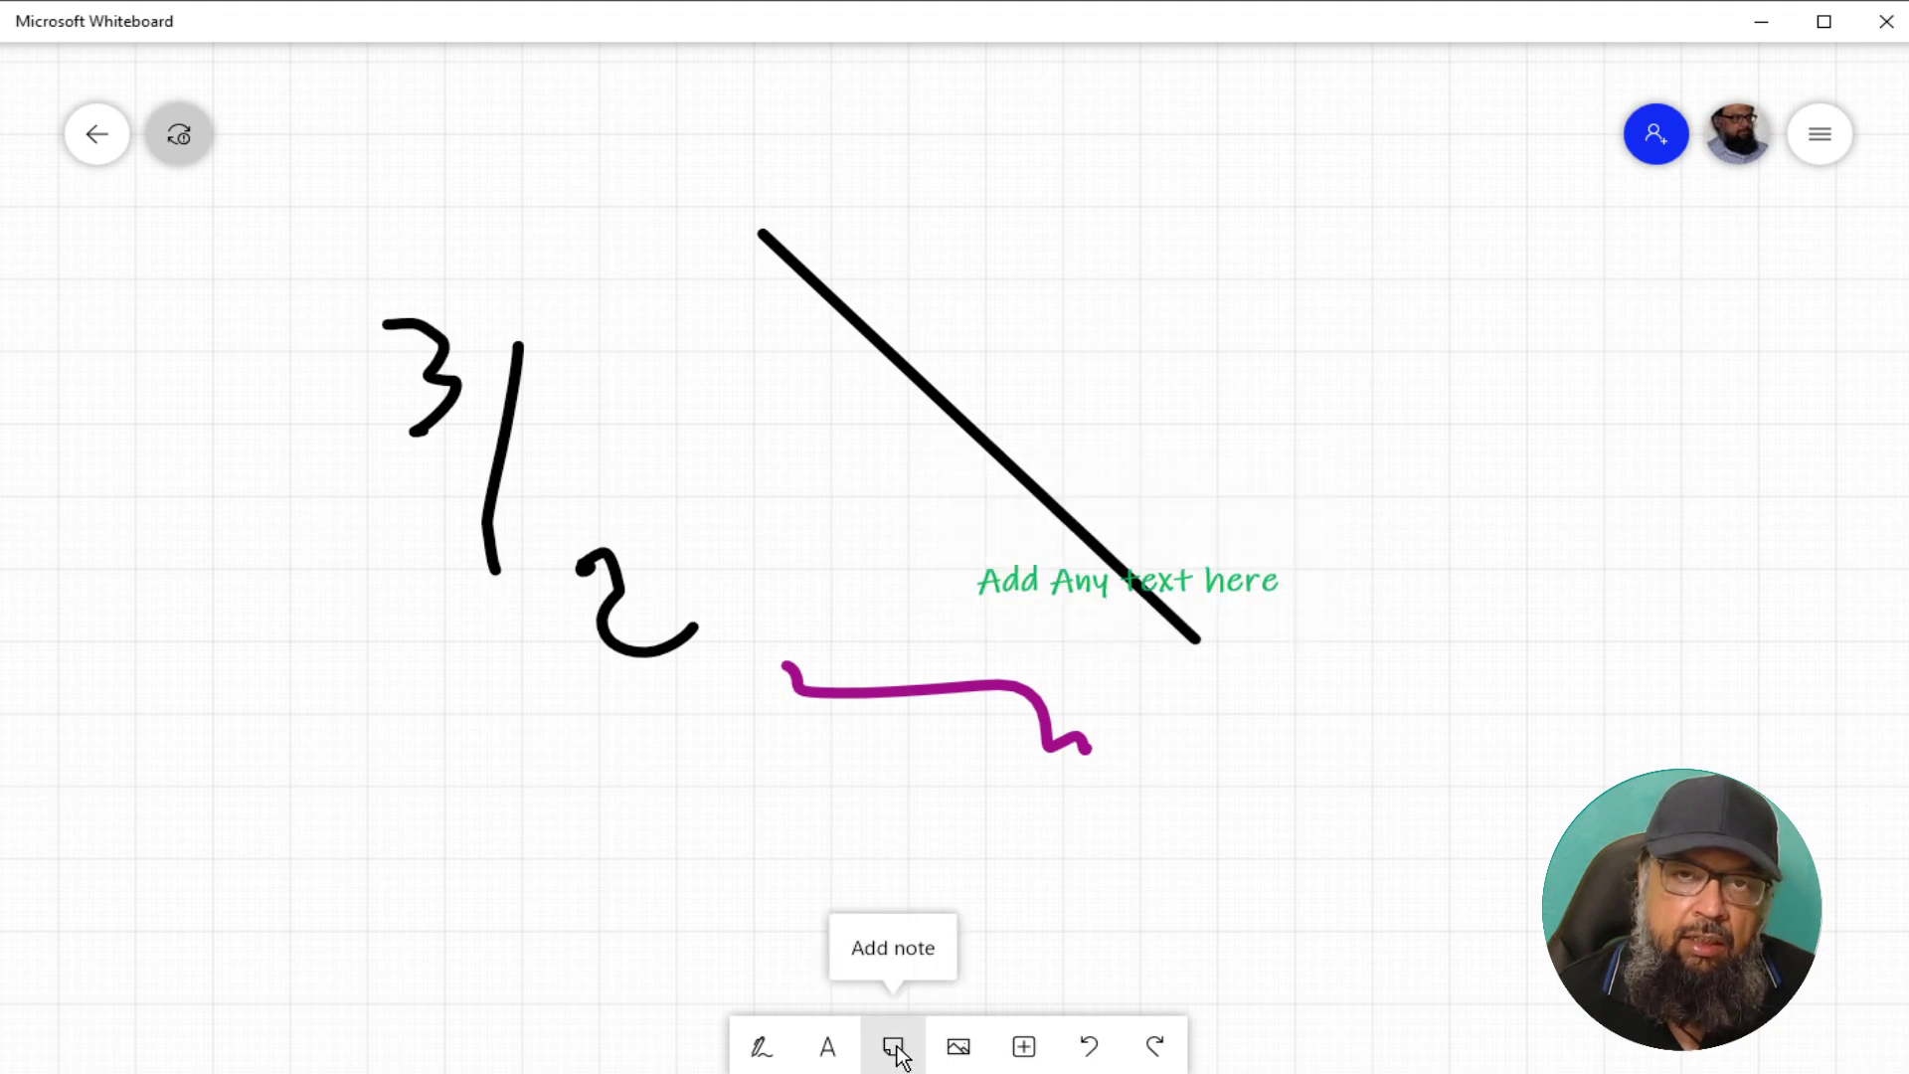
left_click(895, 1050)
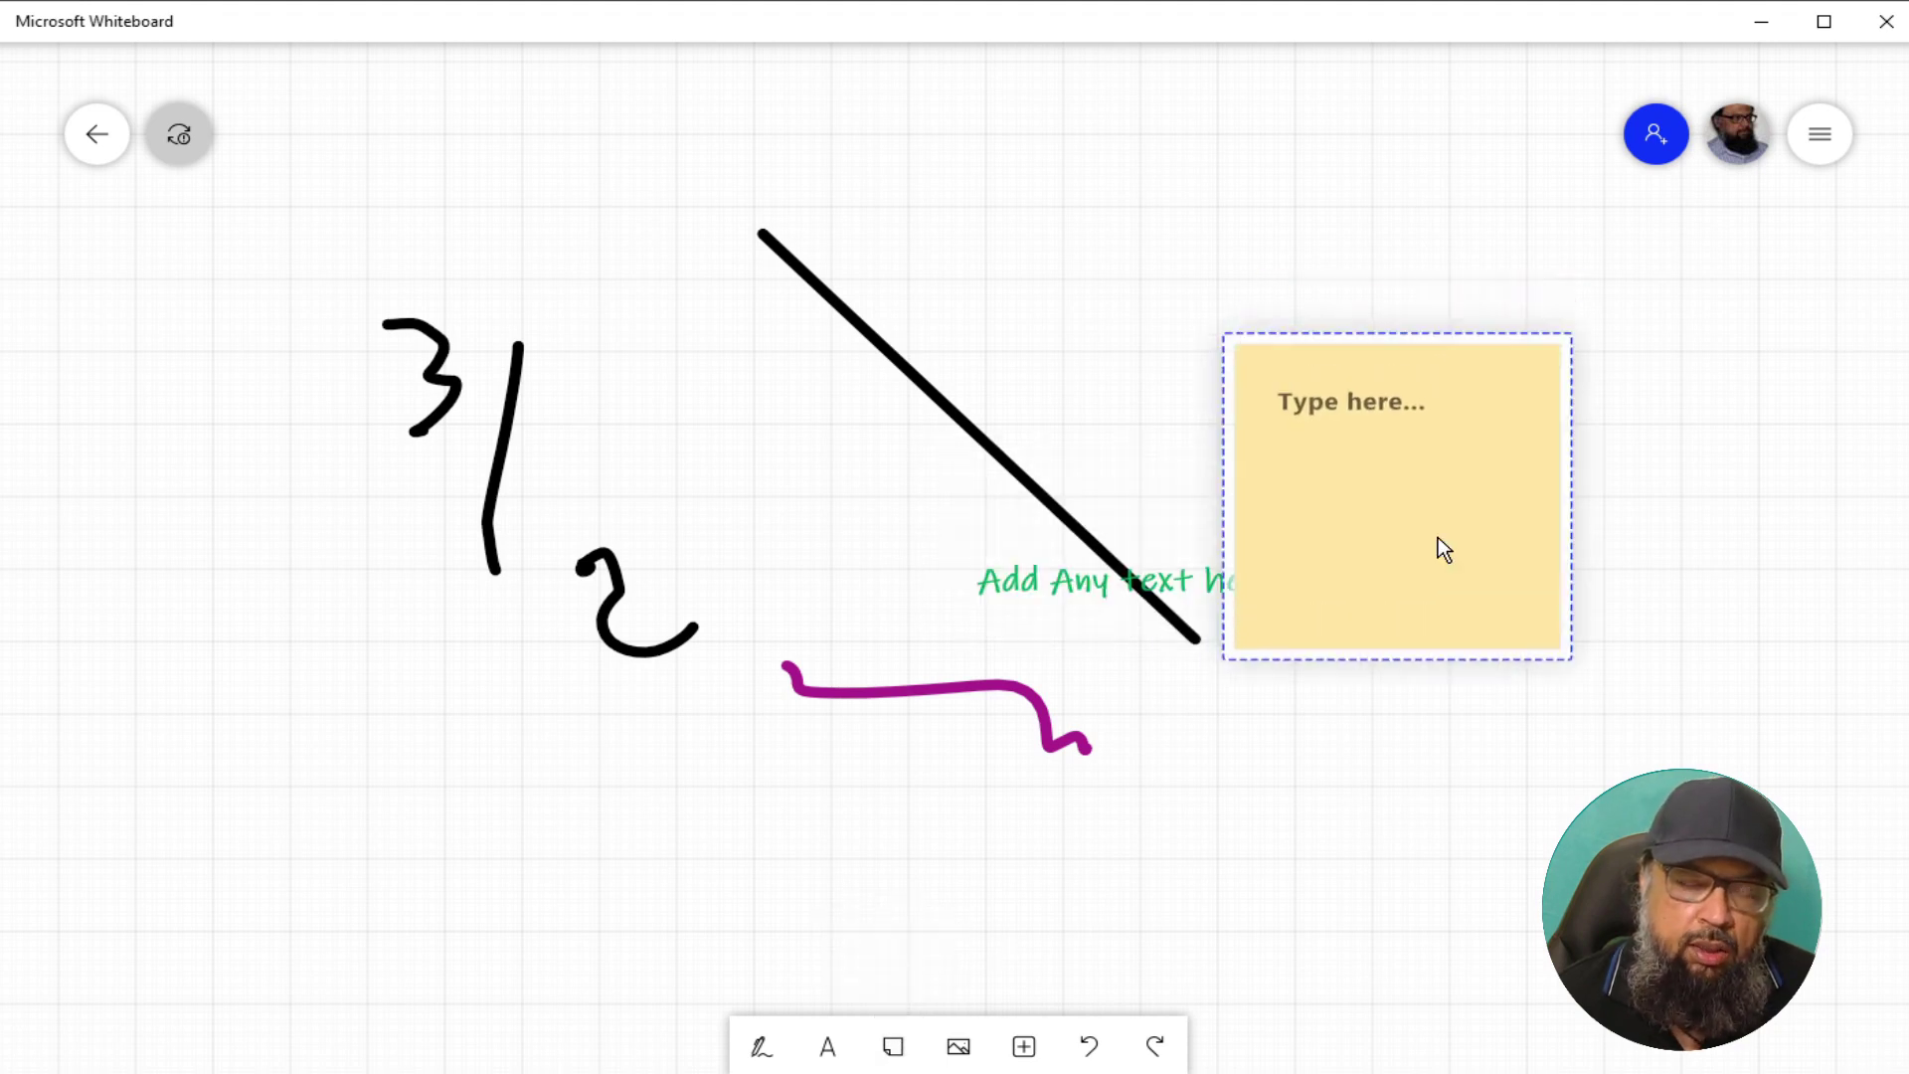
left_click_drag(1460, 525, 1423, 383)
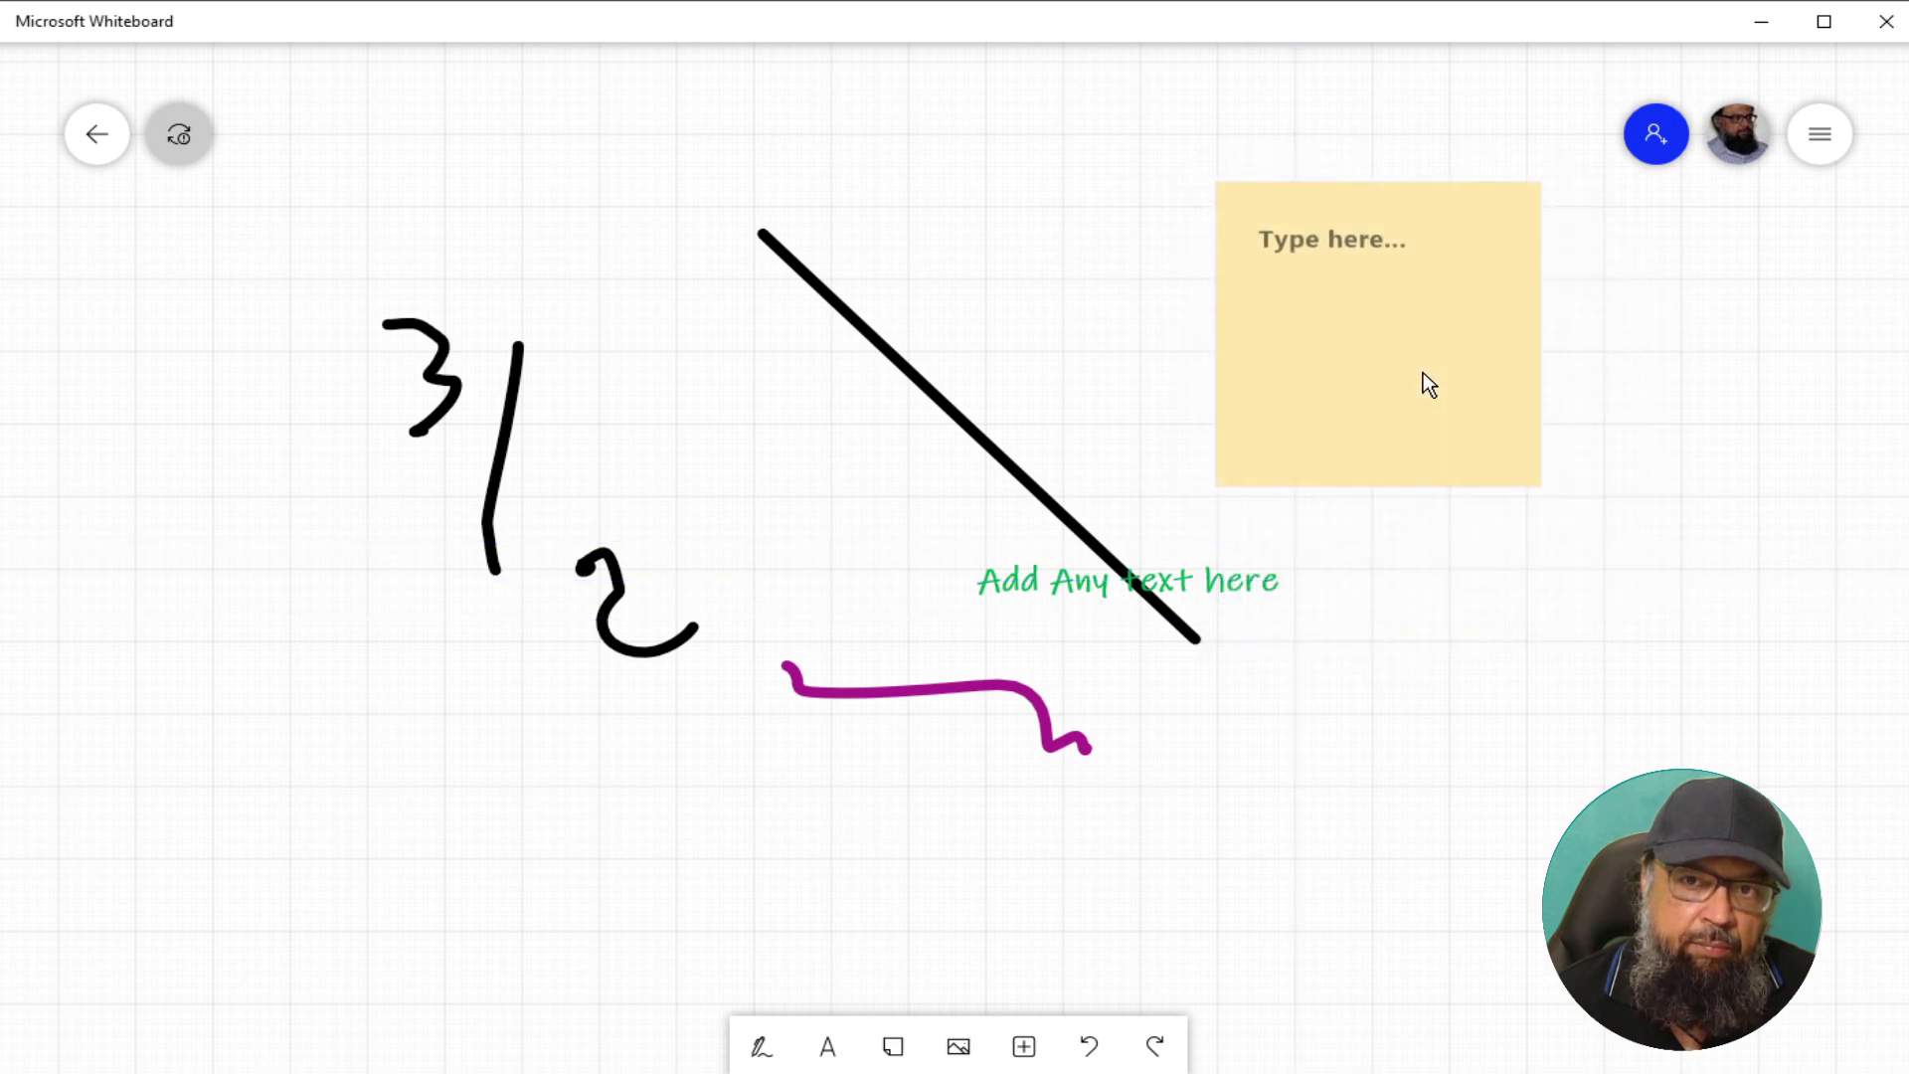
left_click(1428, 421)
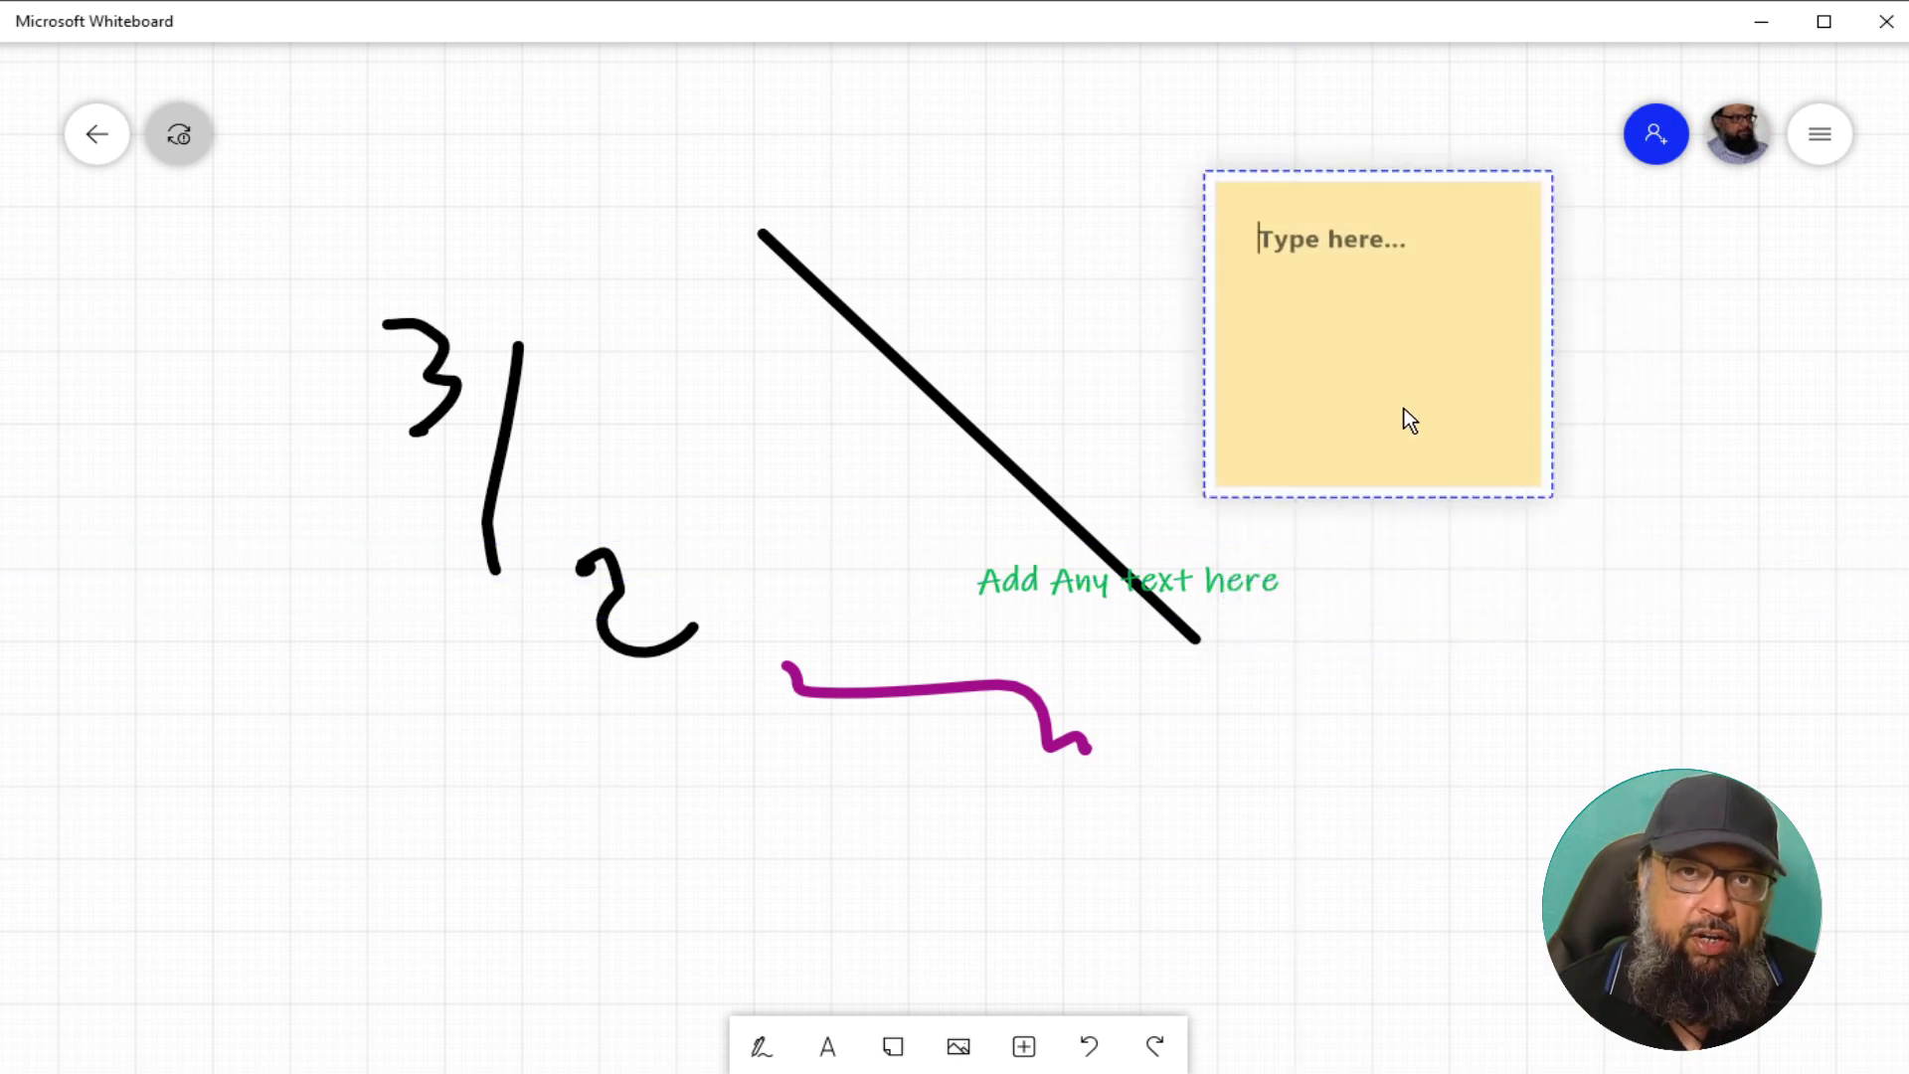
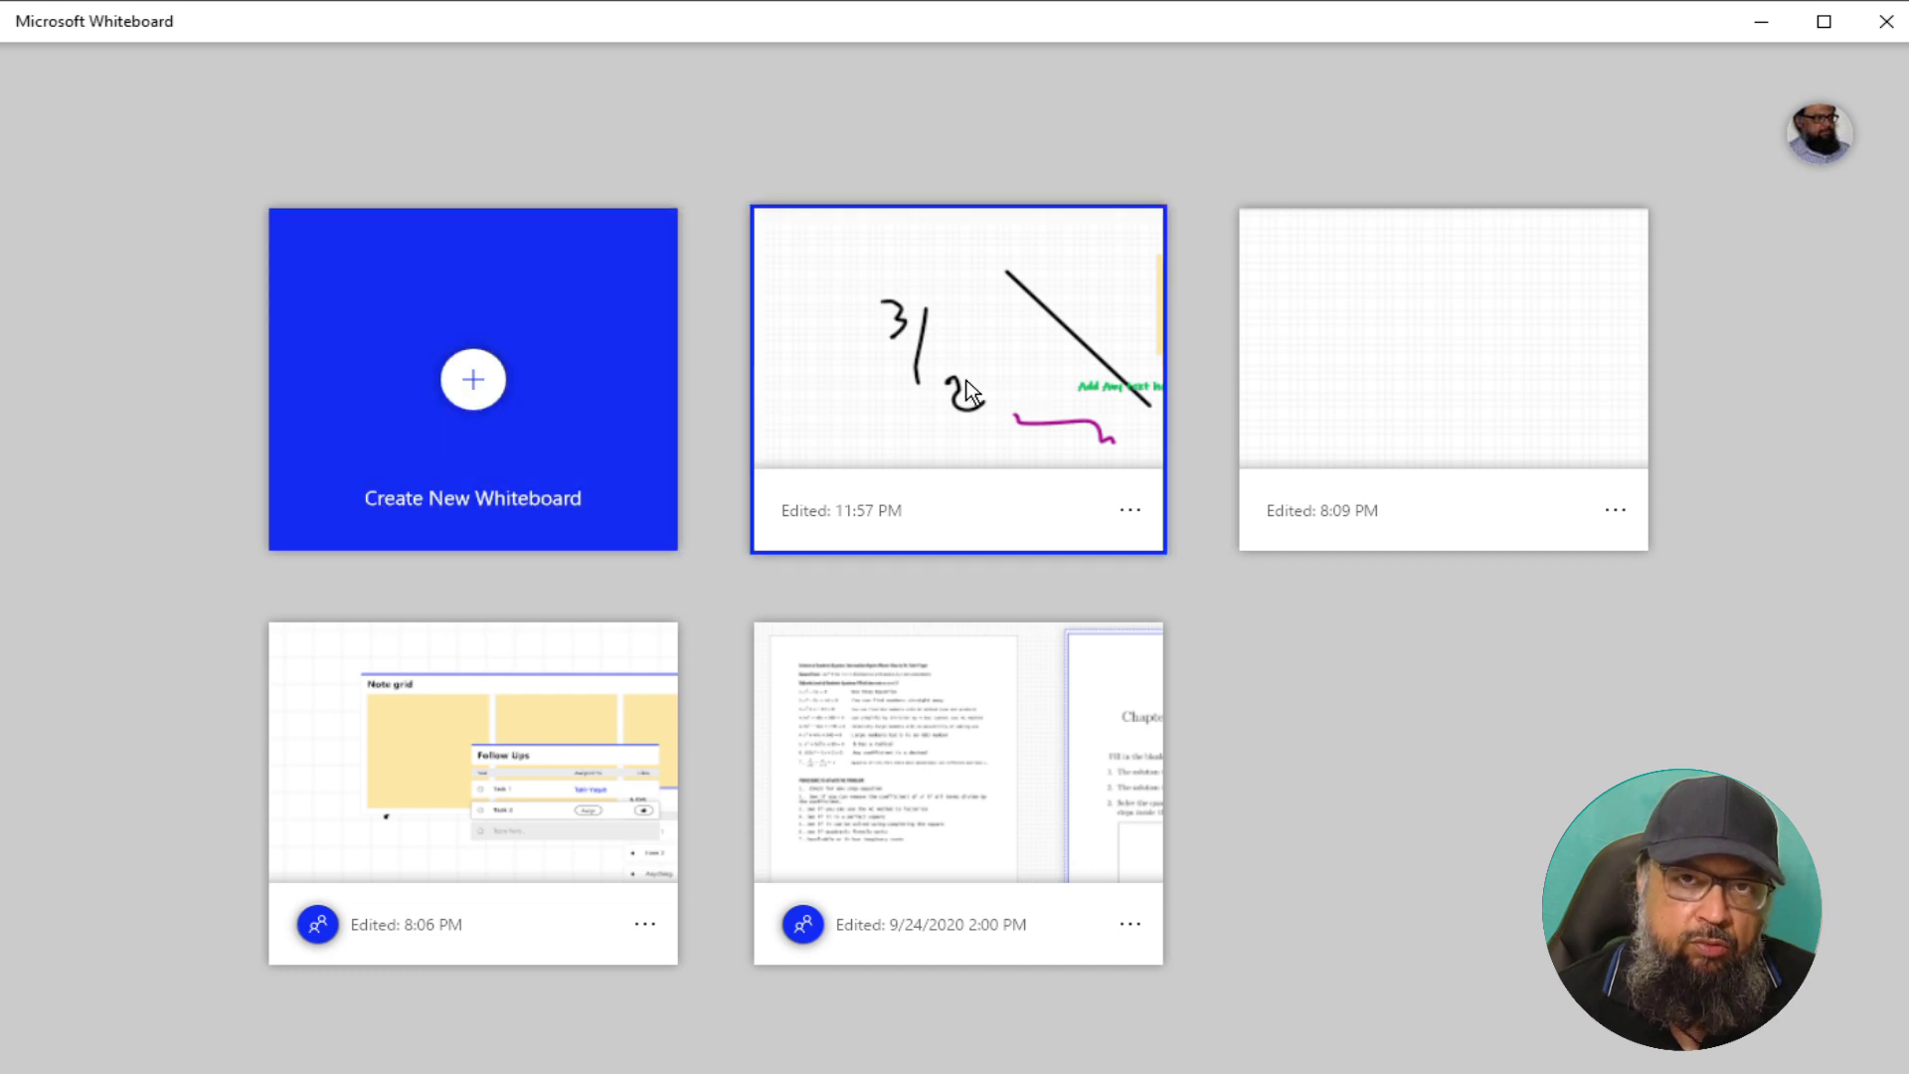
- Create a new blank whiteboard, then return to the board list and reopen the whiteboard containing the drawings
left_click(493, 380)
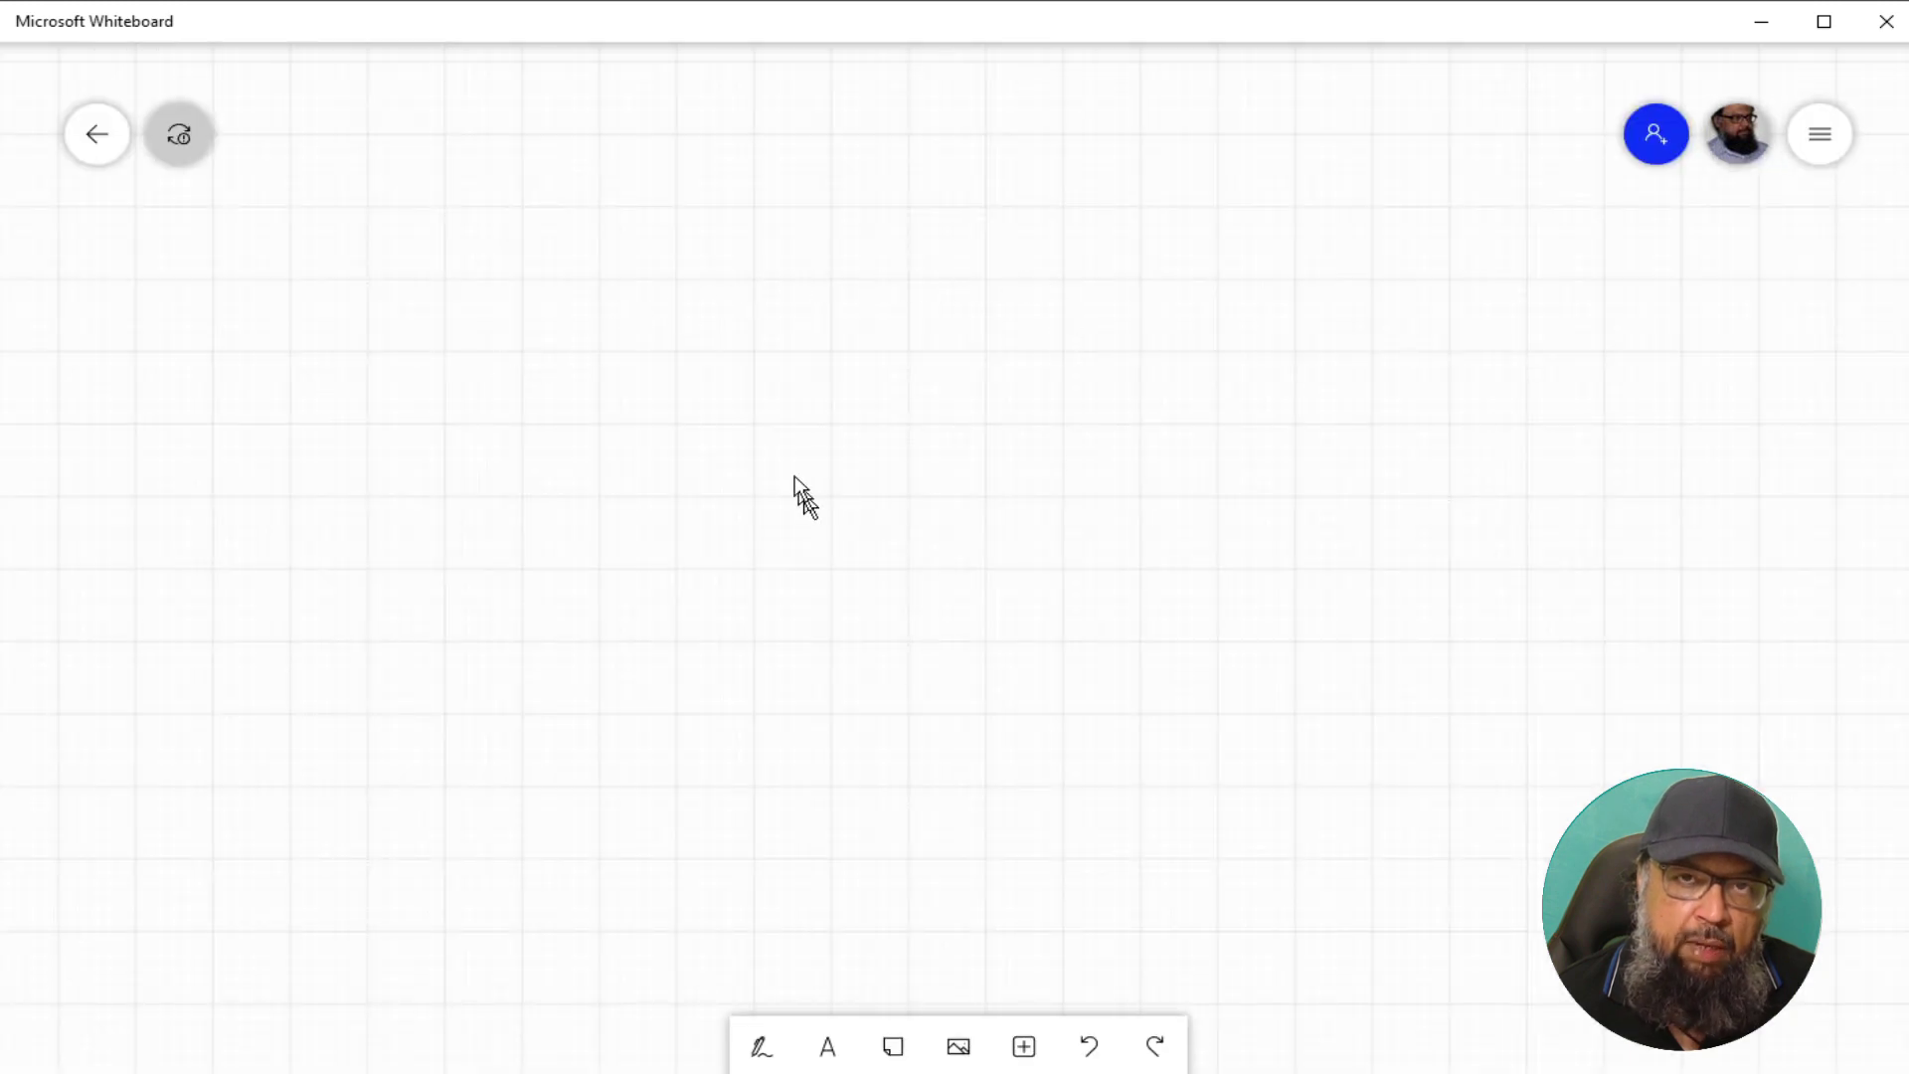
left_click(102, 141)
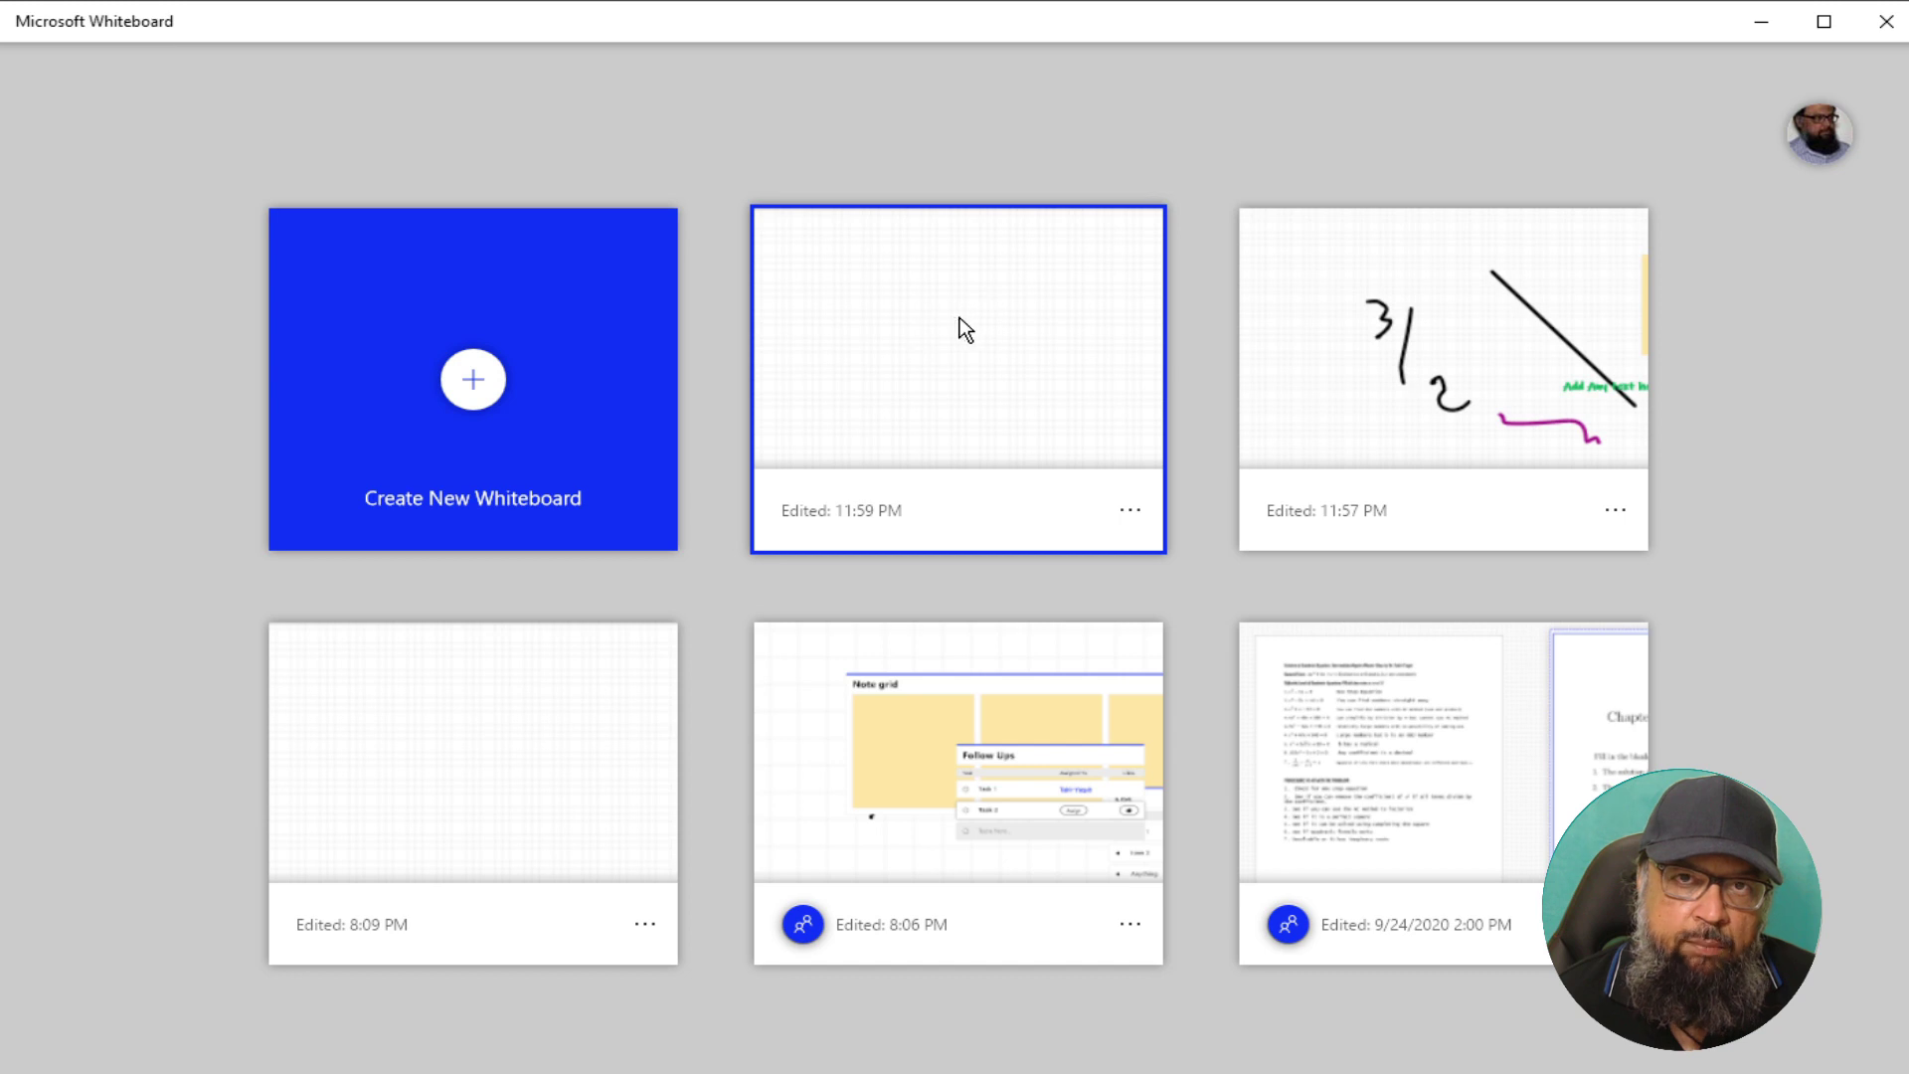
left_click(1410, 371)
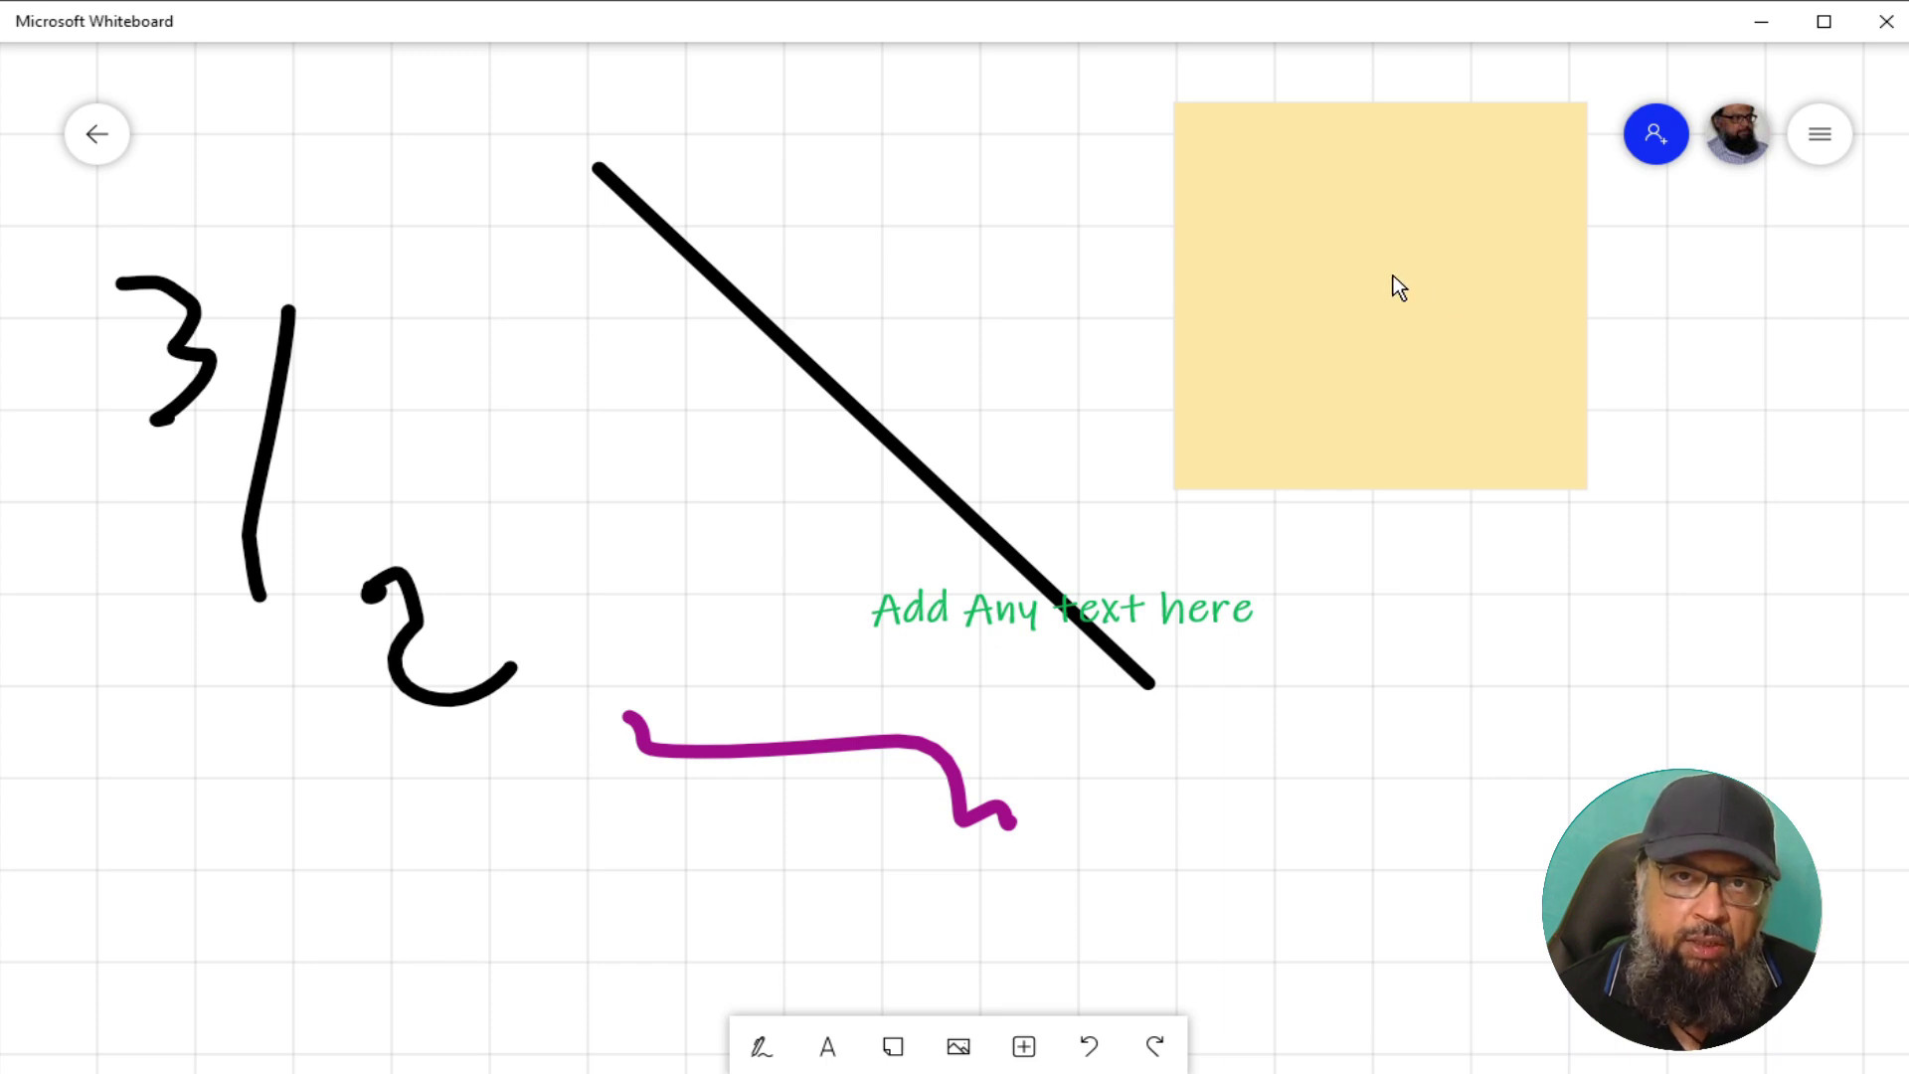
- Turn on the web sharing link for this whiteboard and copy the link
left_click(1650, 139)
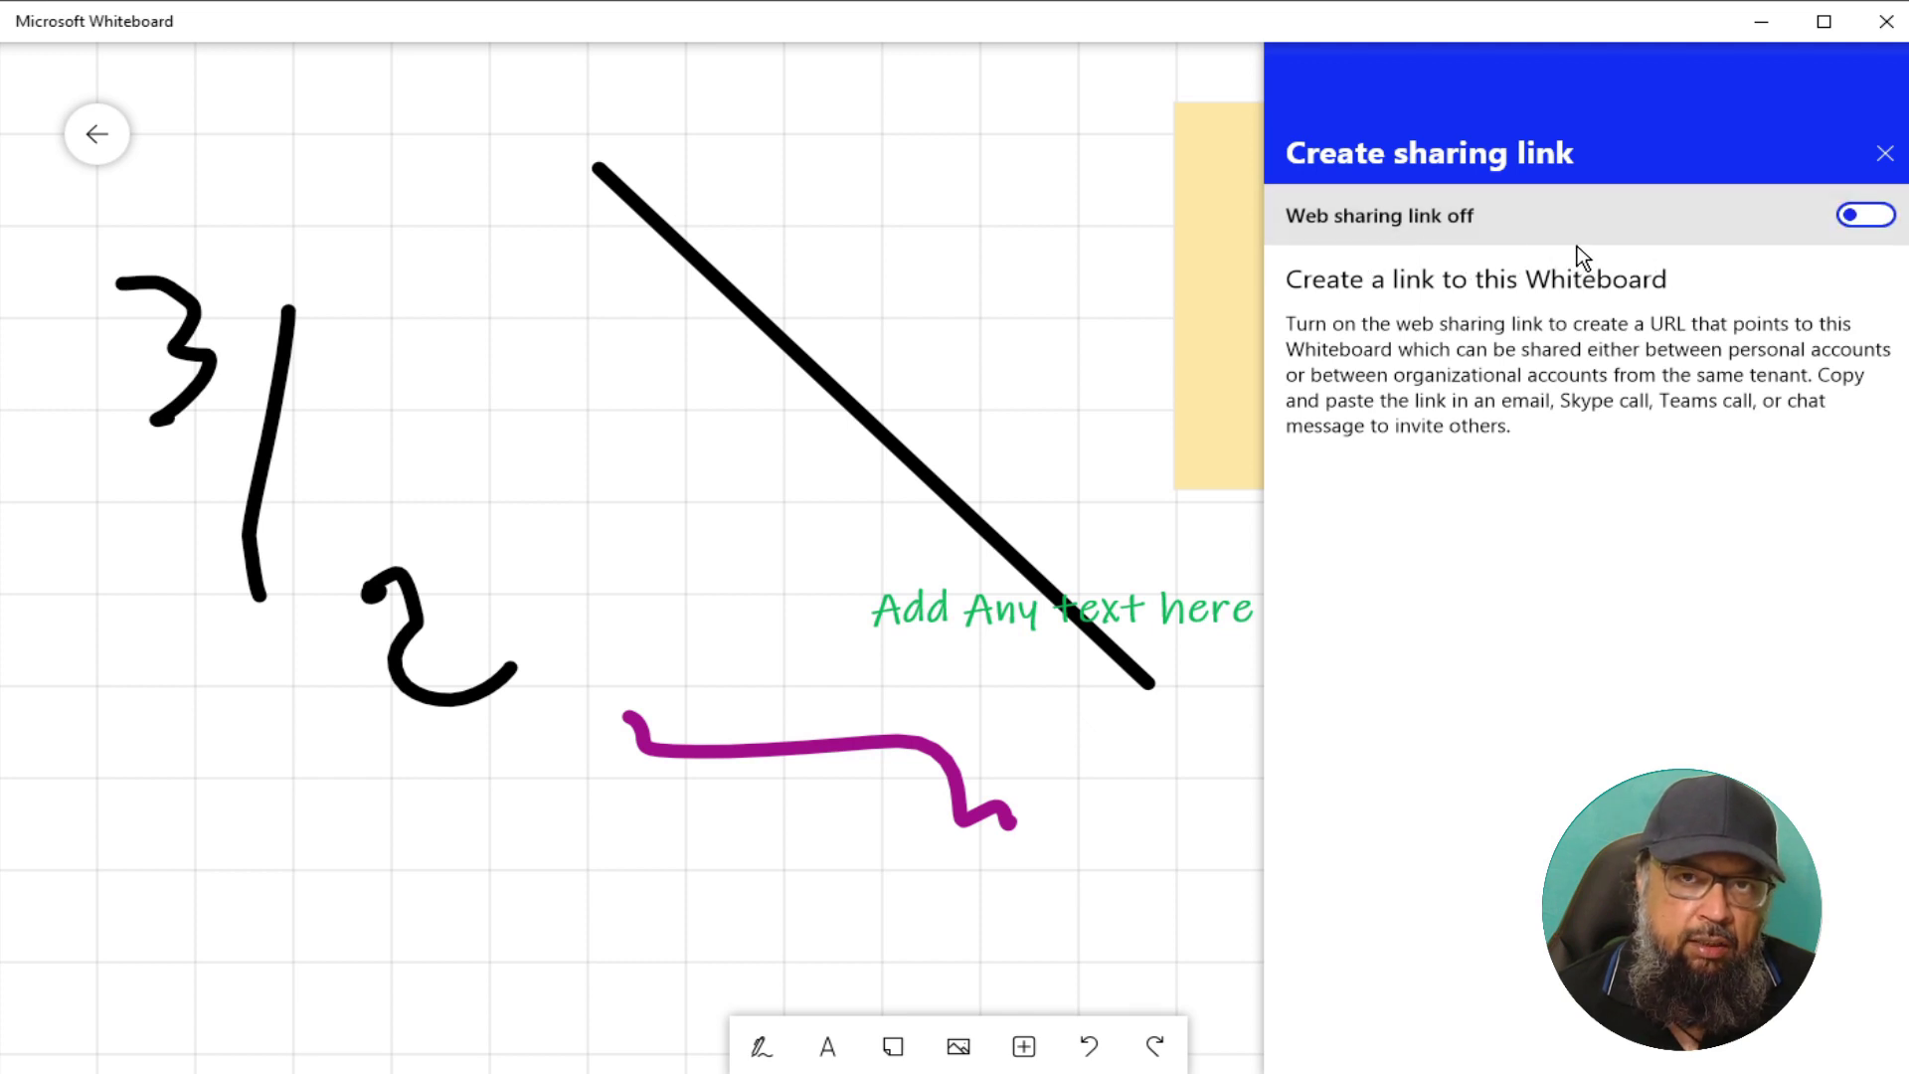
left_click(1868, 215)
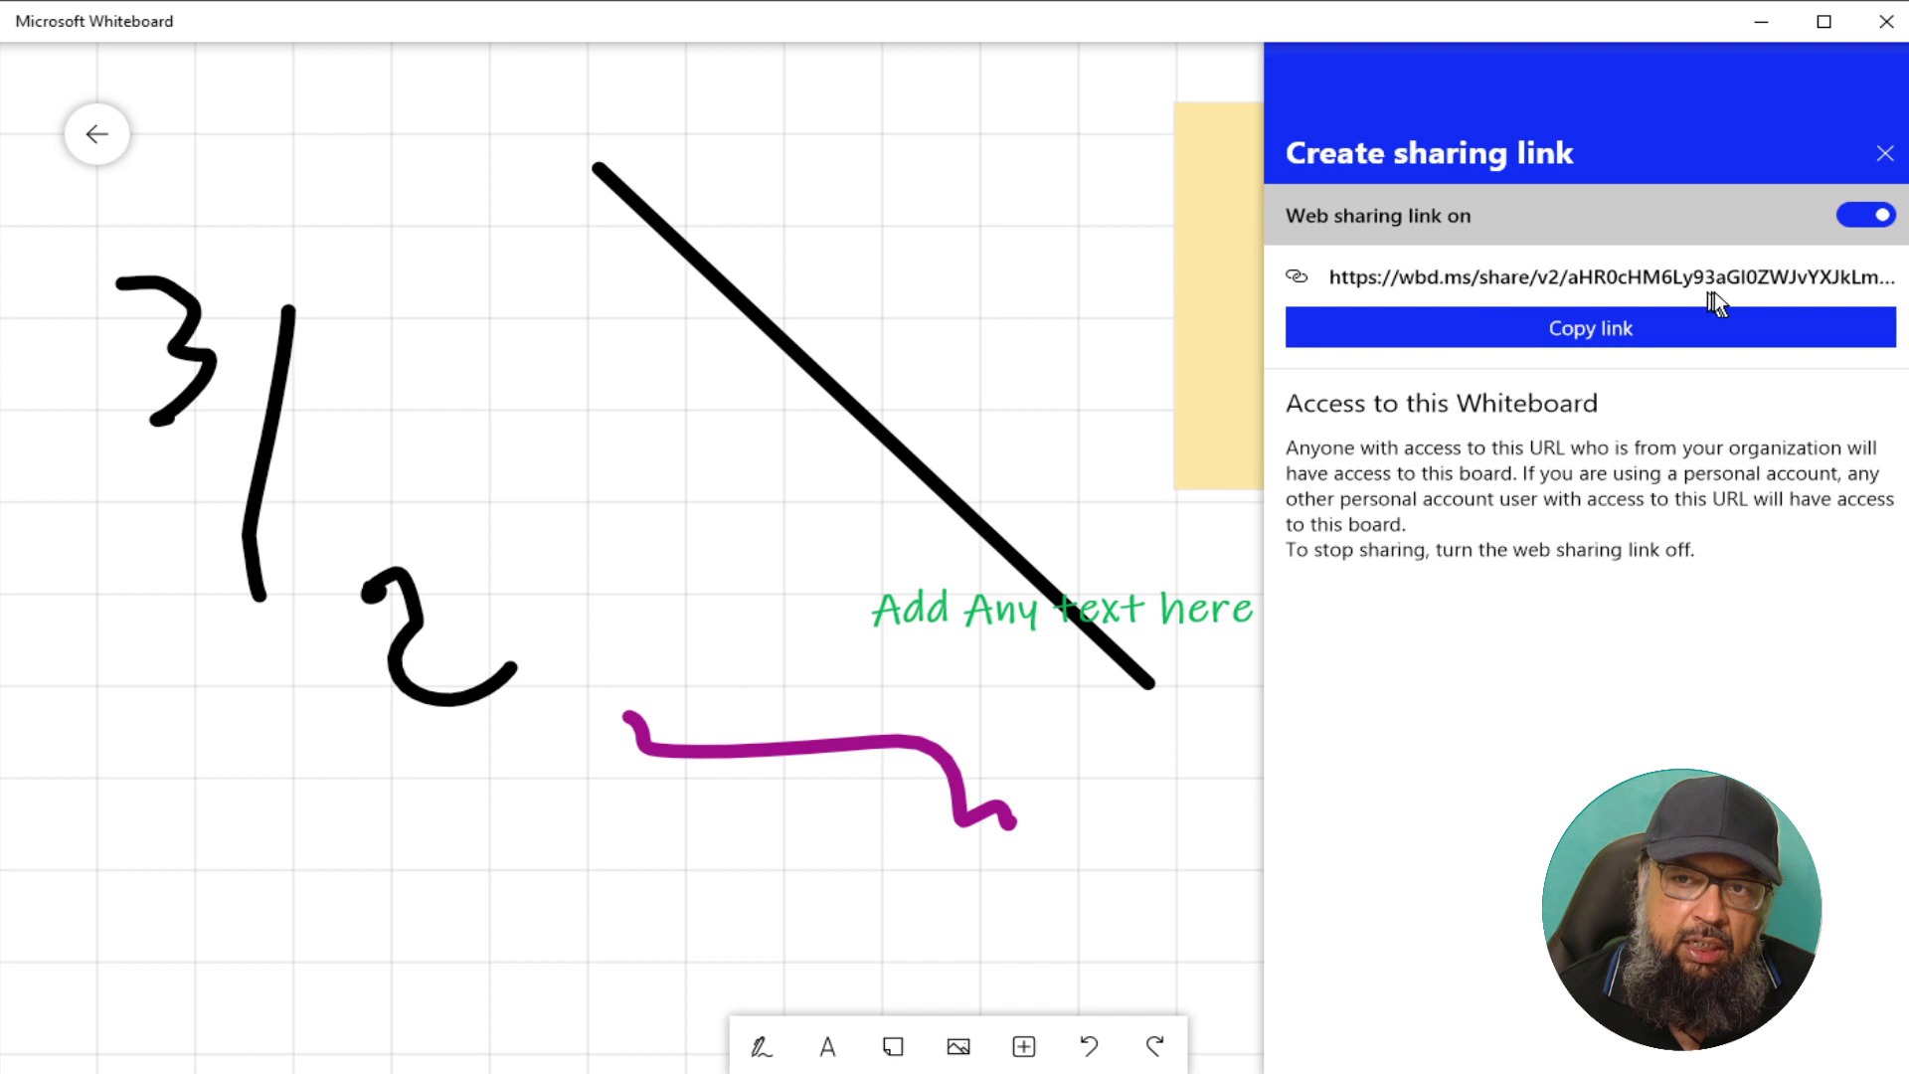
left_click(1602, 326)
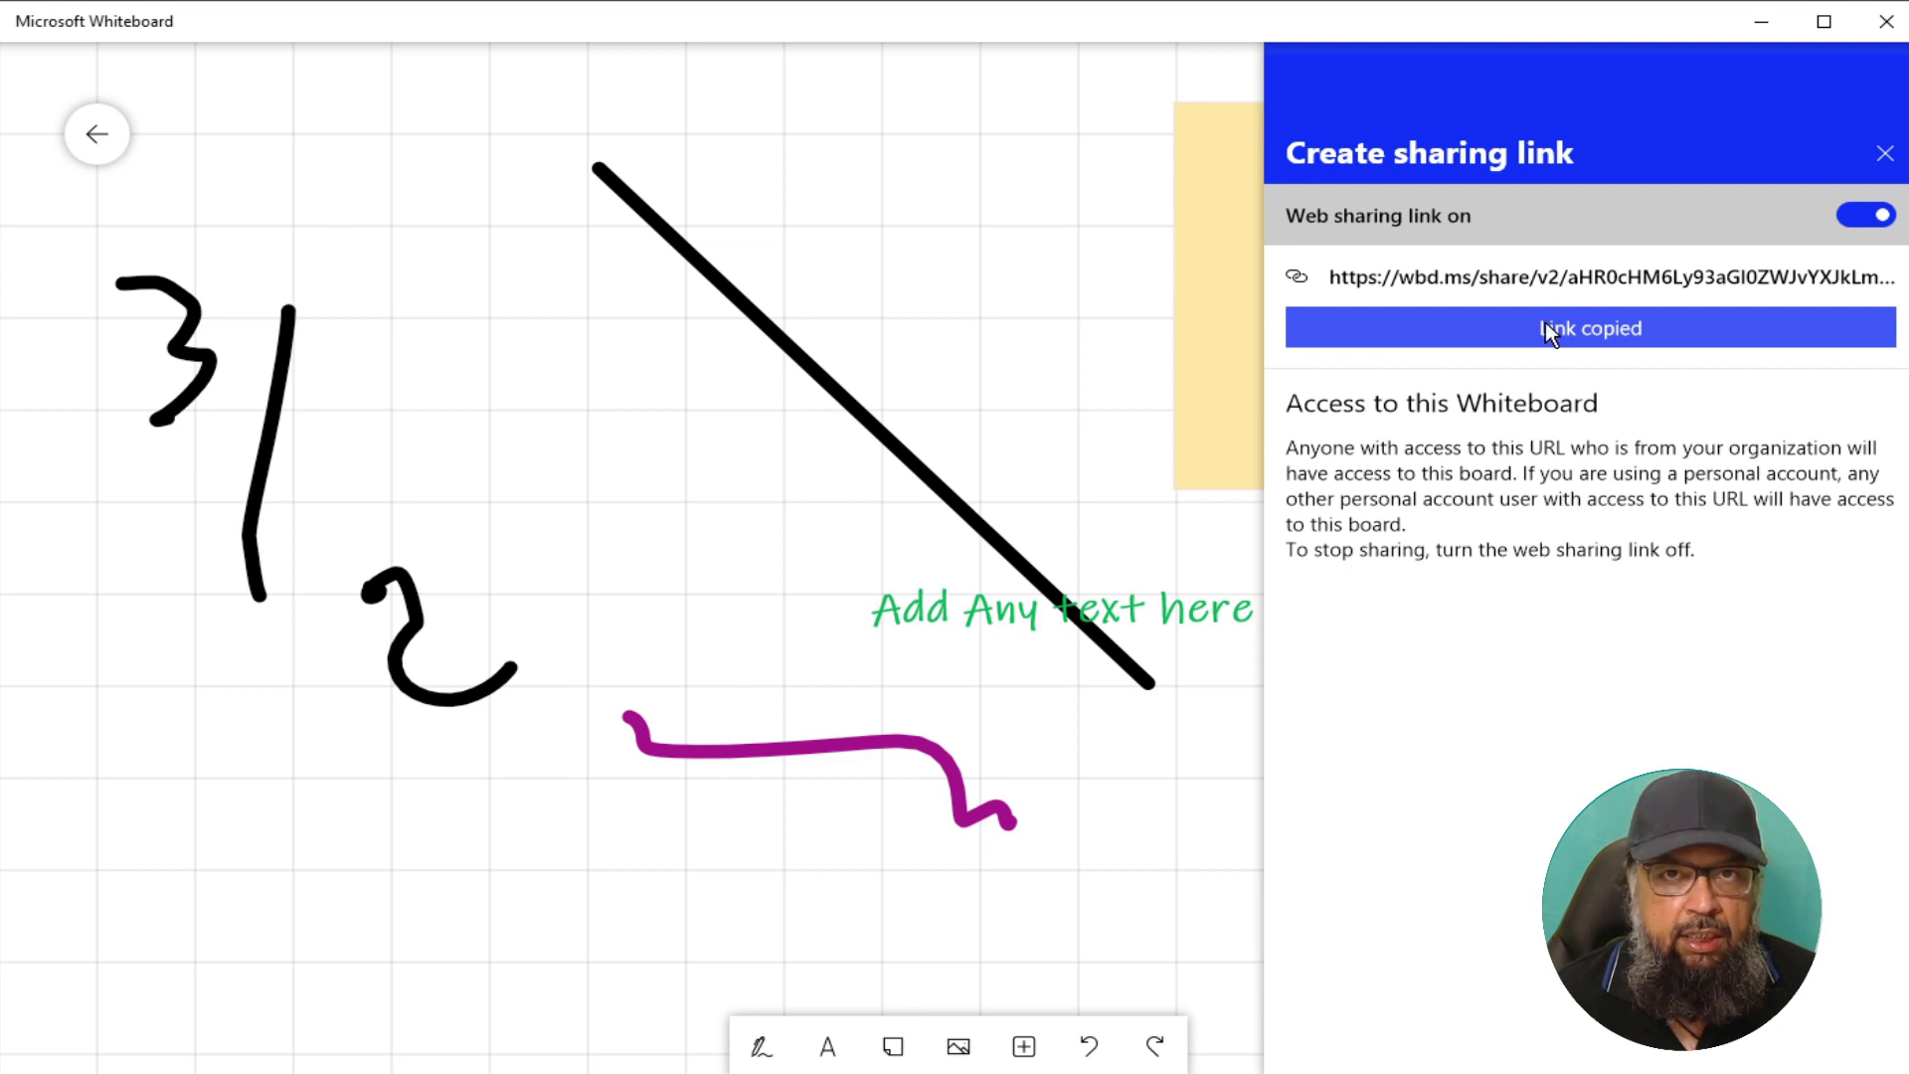
left_click(1038, 260)
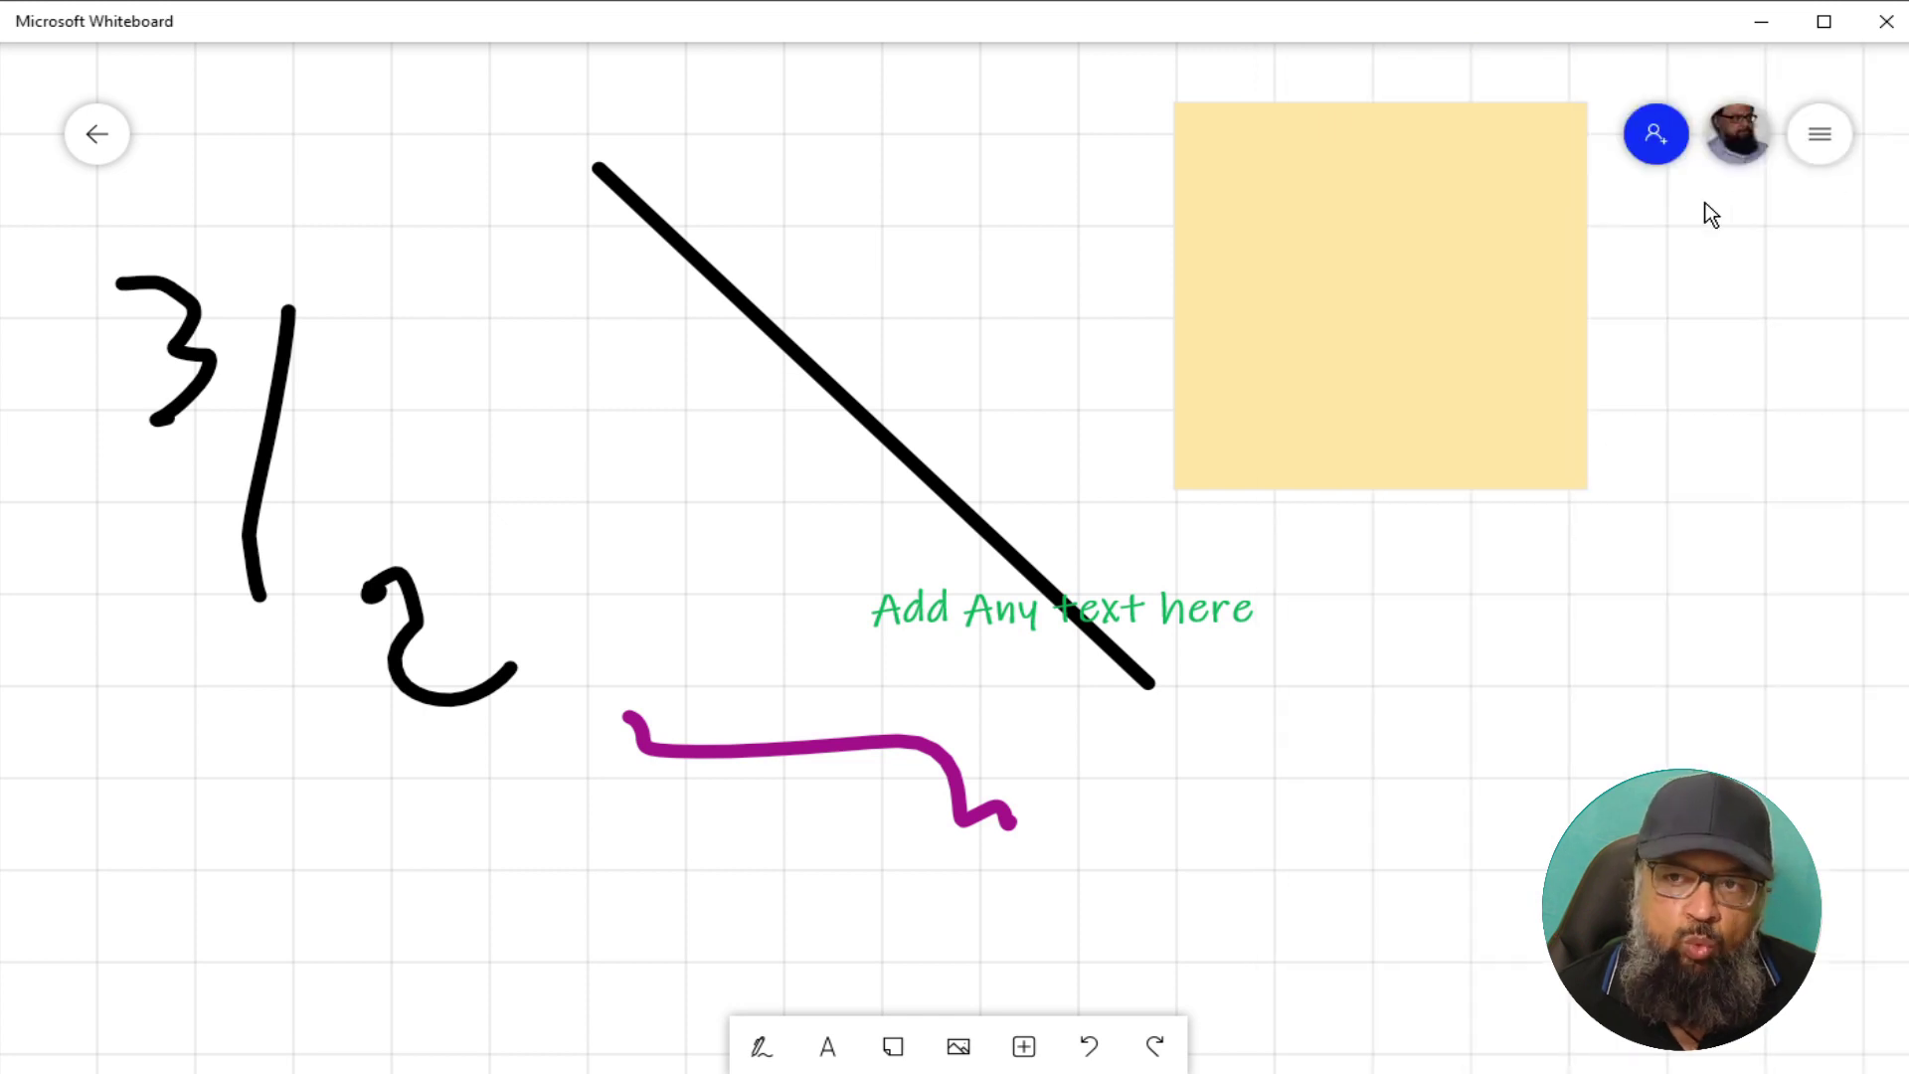
- Turn off the whiteboard's web sharing link and close the sharing settings
left_click(1655, 133)
left_click(1853, 213)
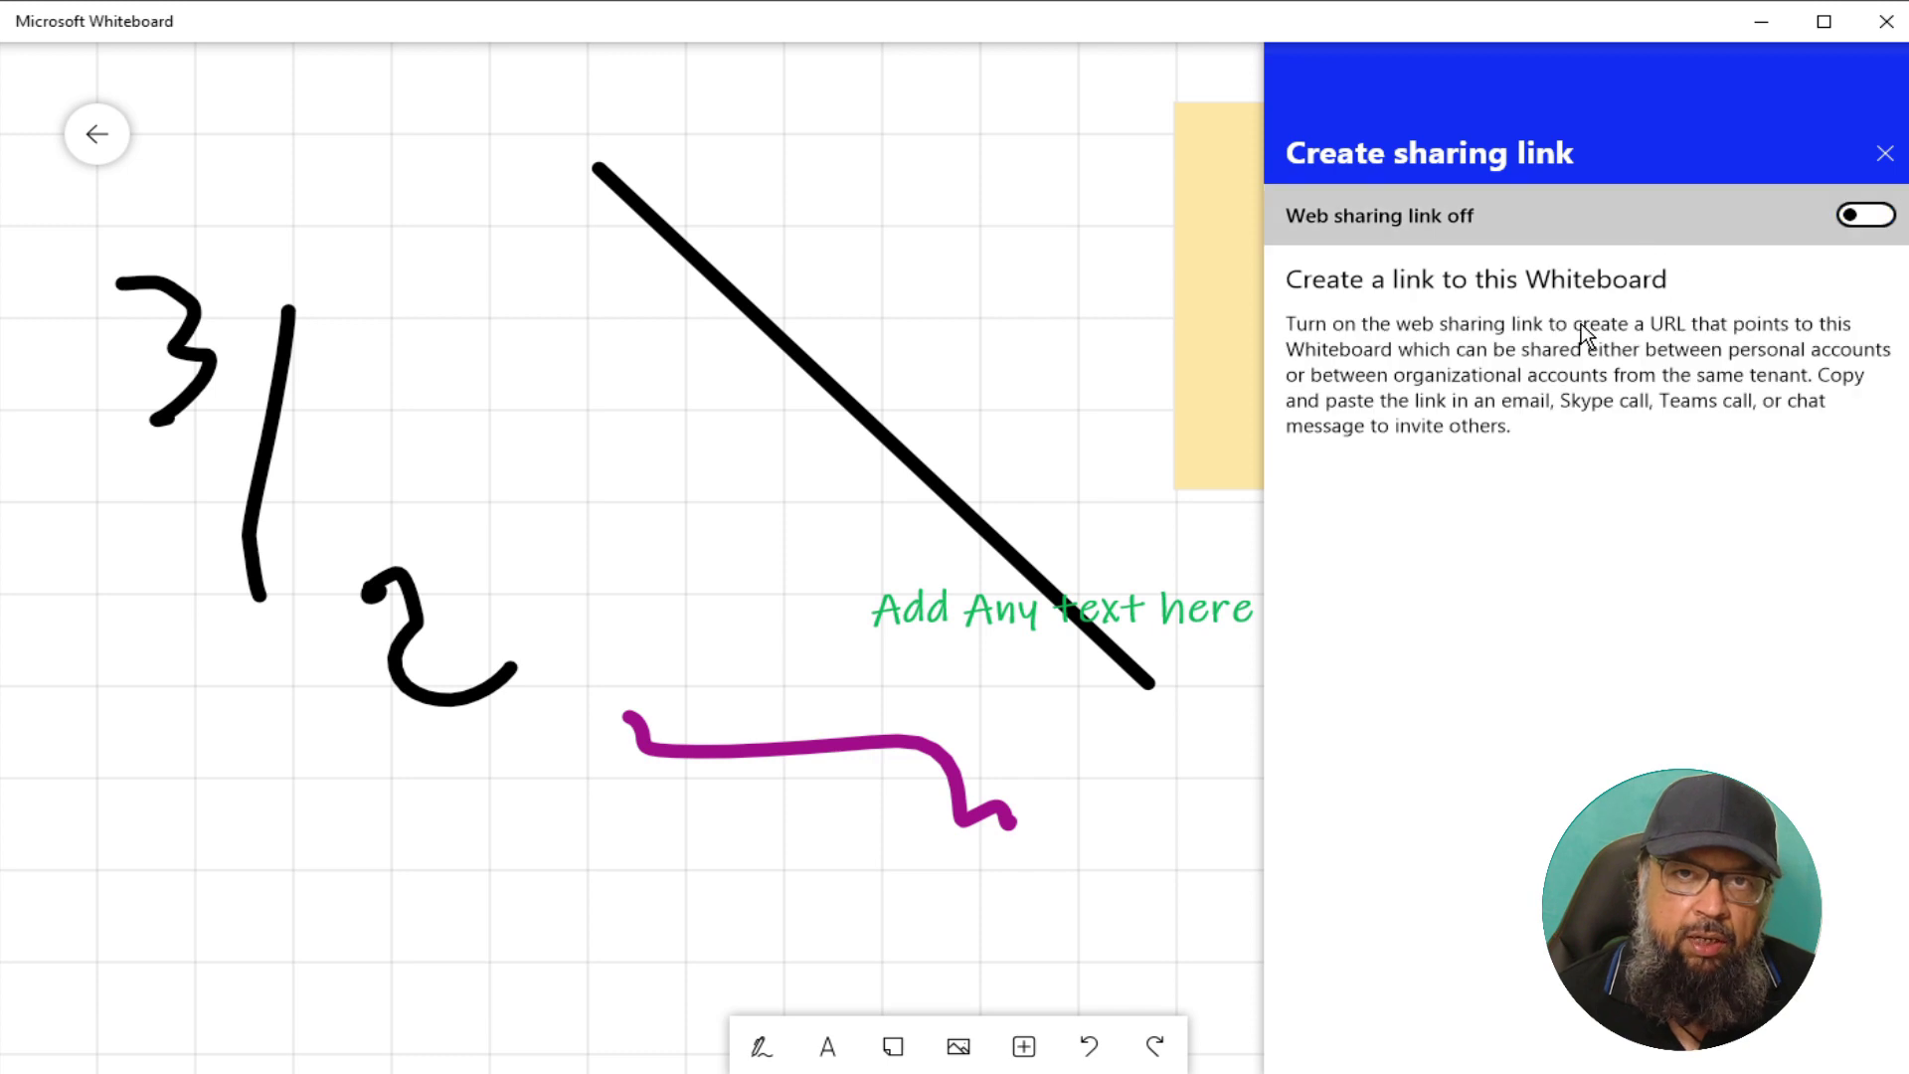
left_click(1885, 153)
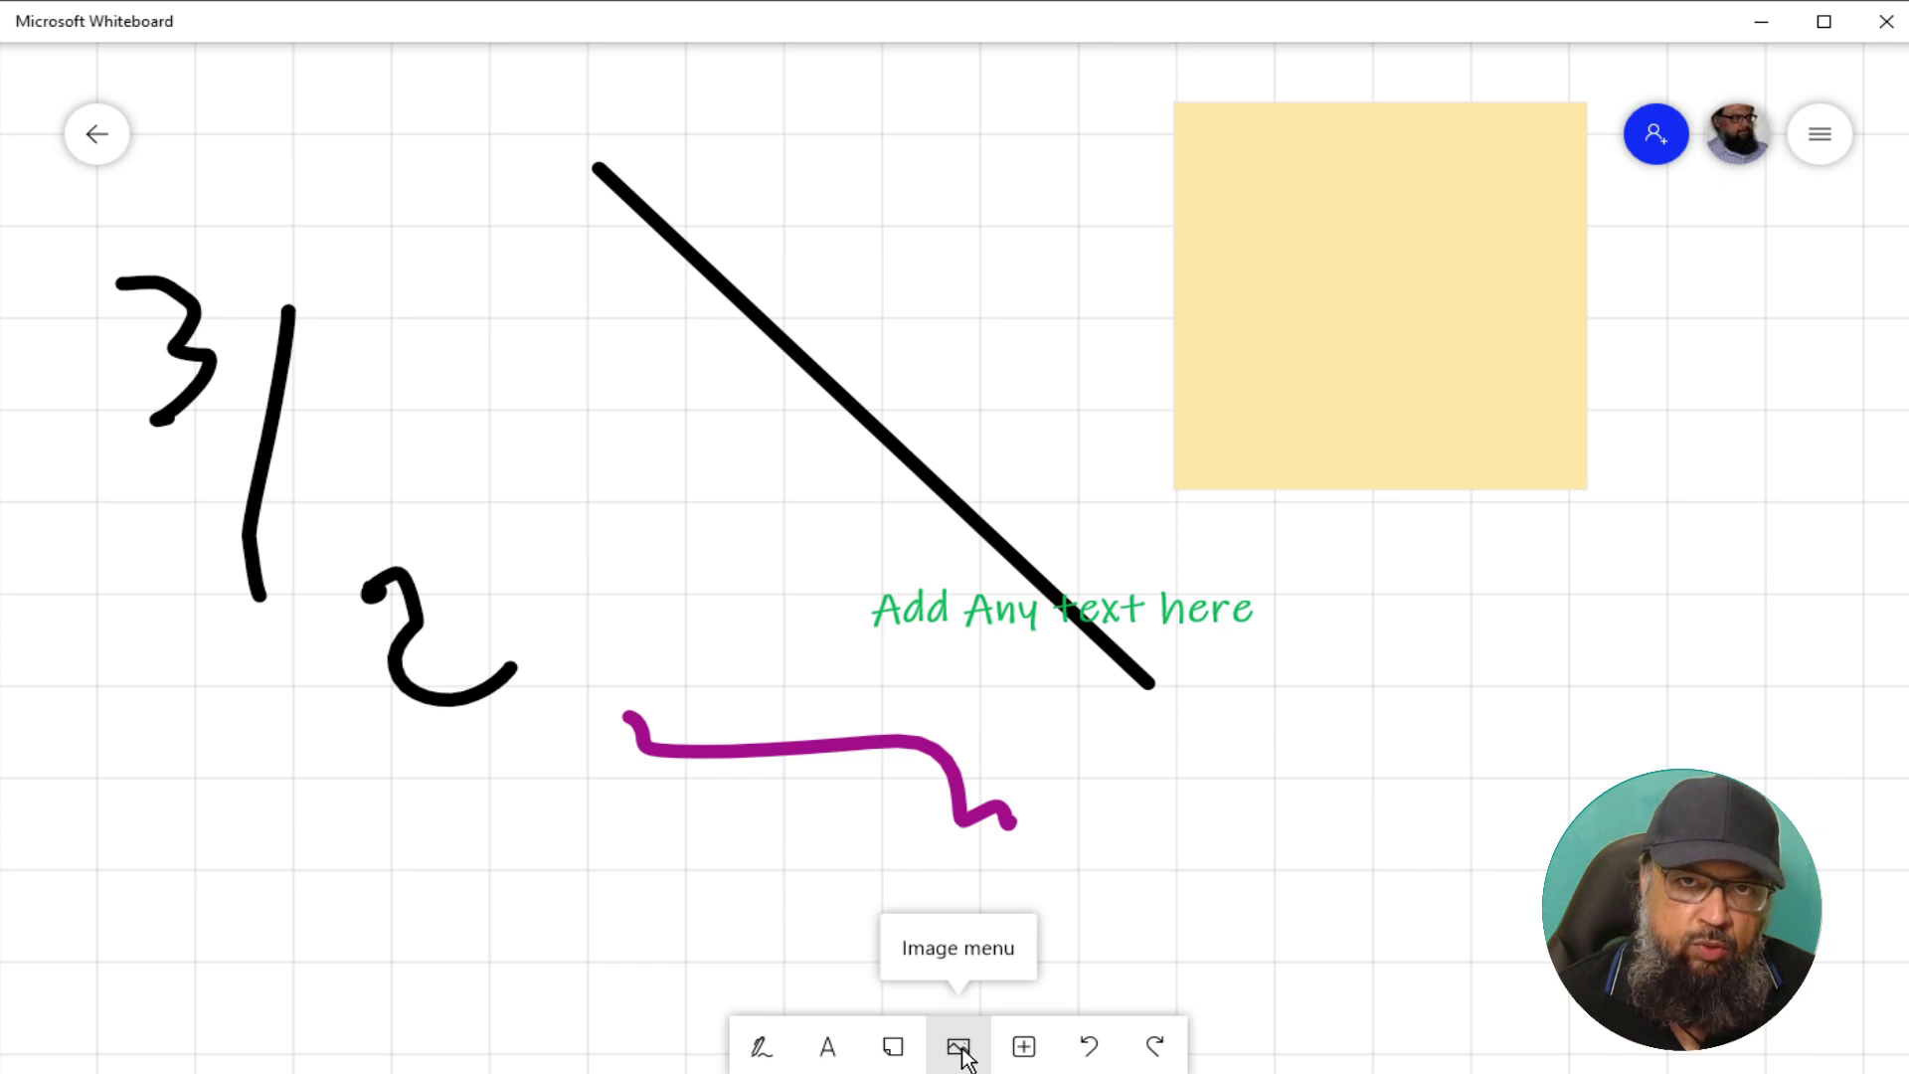
- Display the whiteboard settings to examine the ink, object snapping, export and background options
left_click(1821, 134)
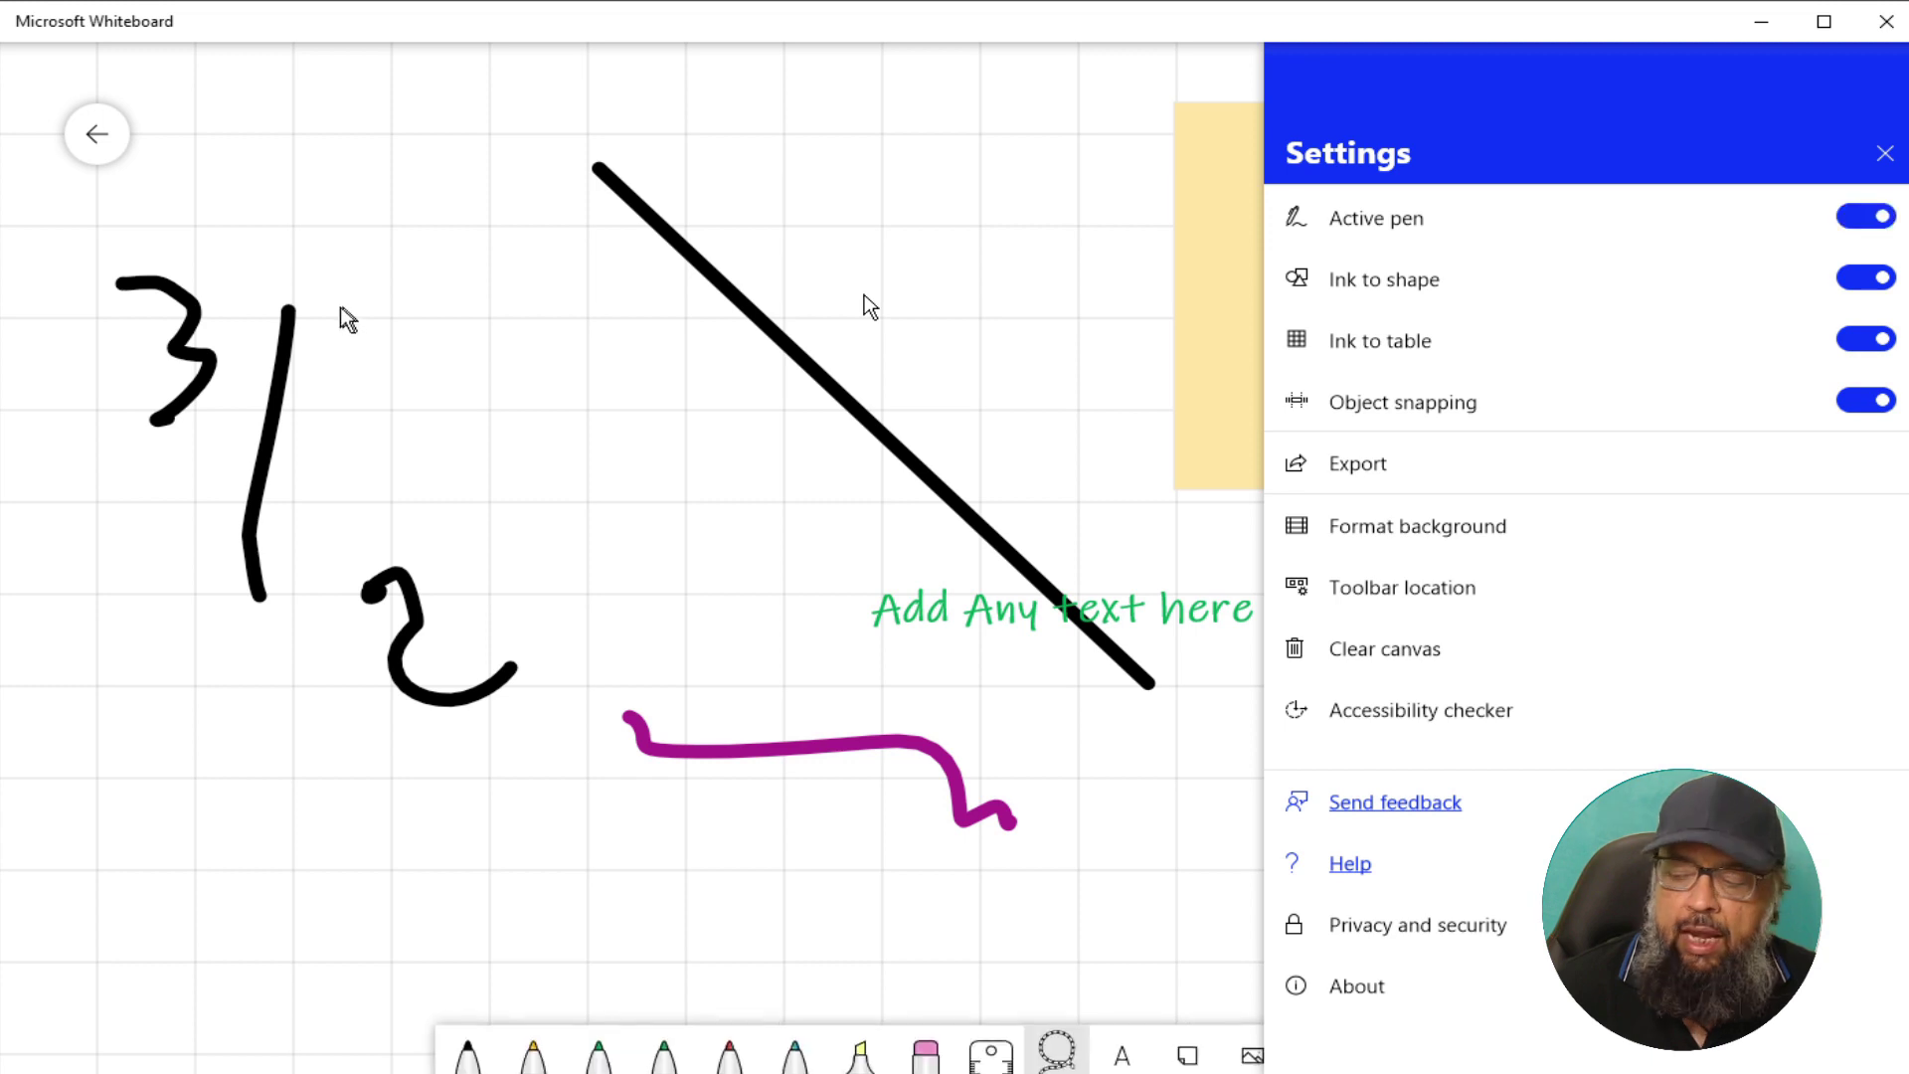
scroll(863, 294, "down", 5)
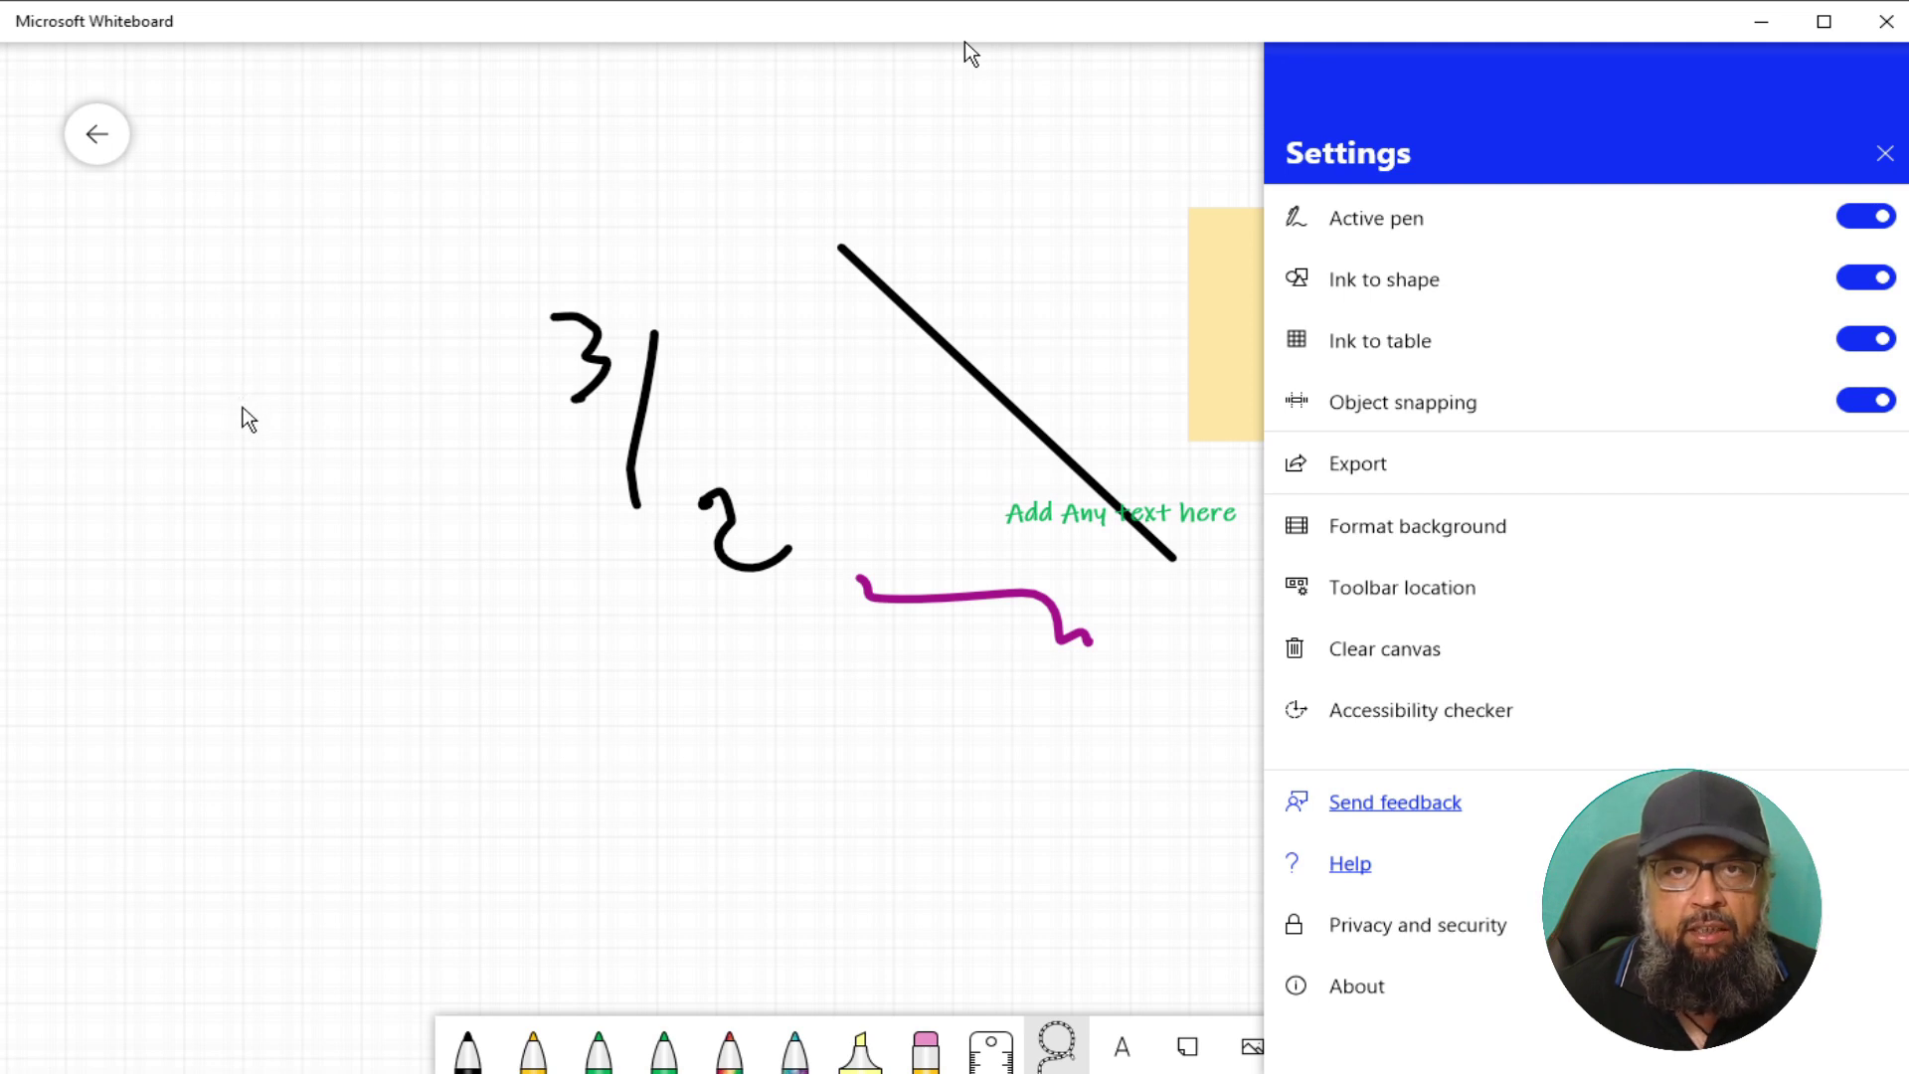
- Close the settings and use the black pen to write "3/5" and scribble two zigzags below the existing "3/2"
key("Escape")
left_click(446, 1017)
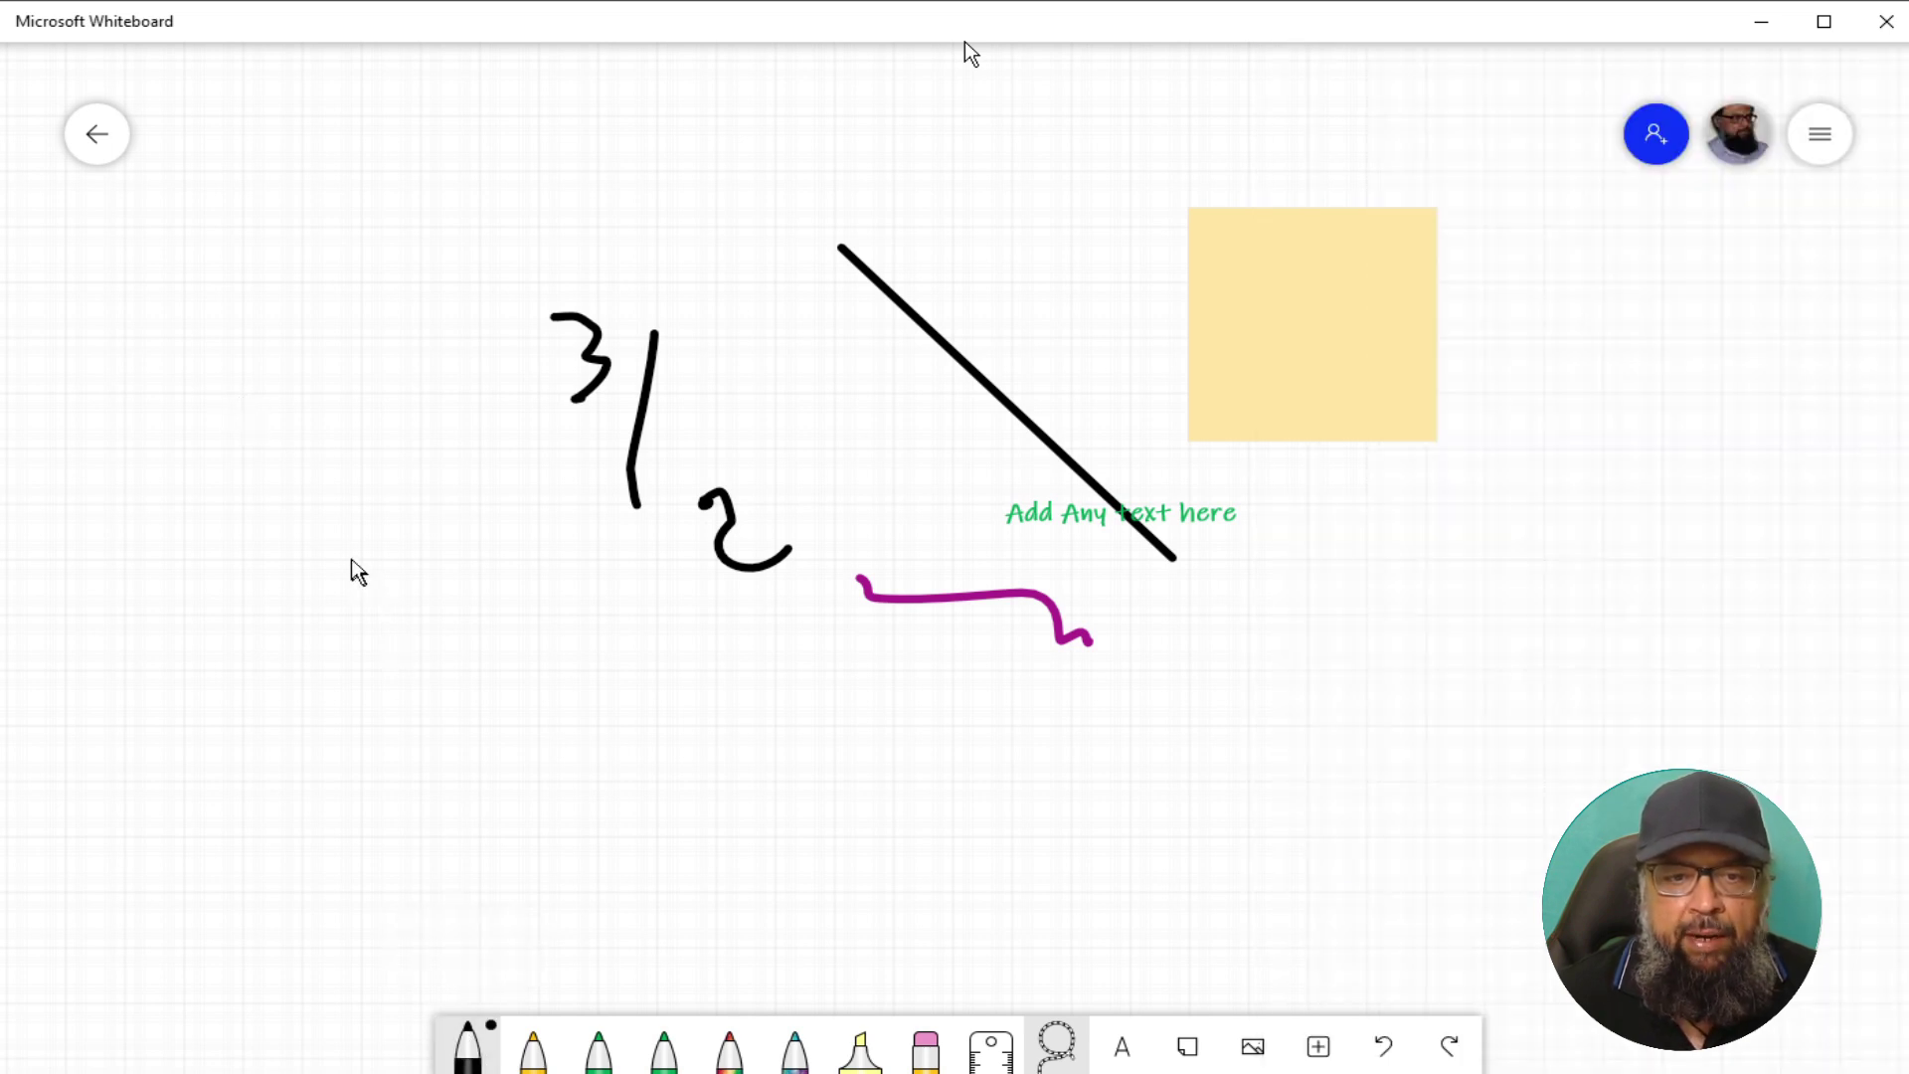
left_click_drag(336, 556, 338, 611)
left_click_drag(421, 553, 391, 651)
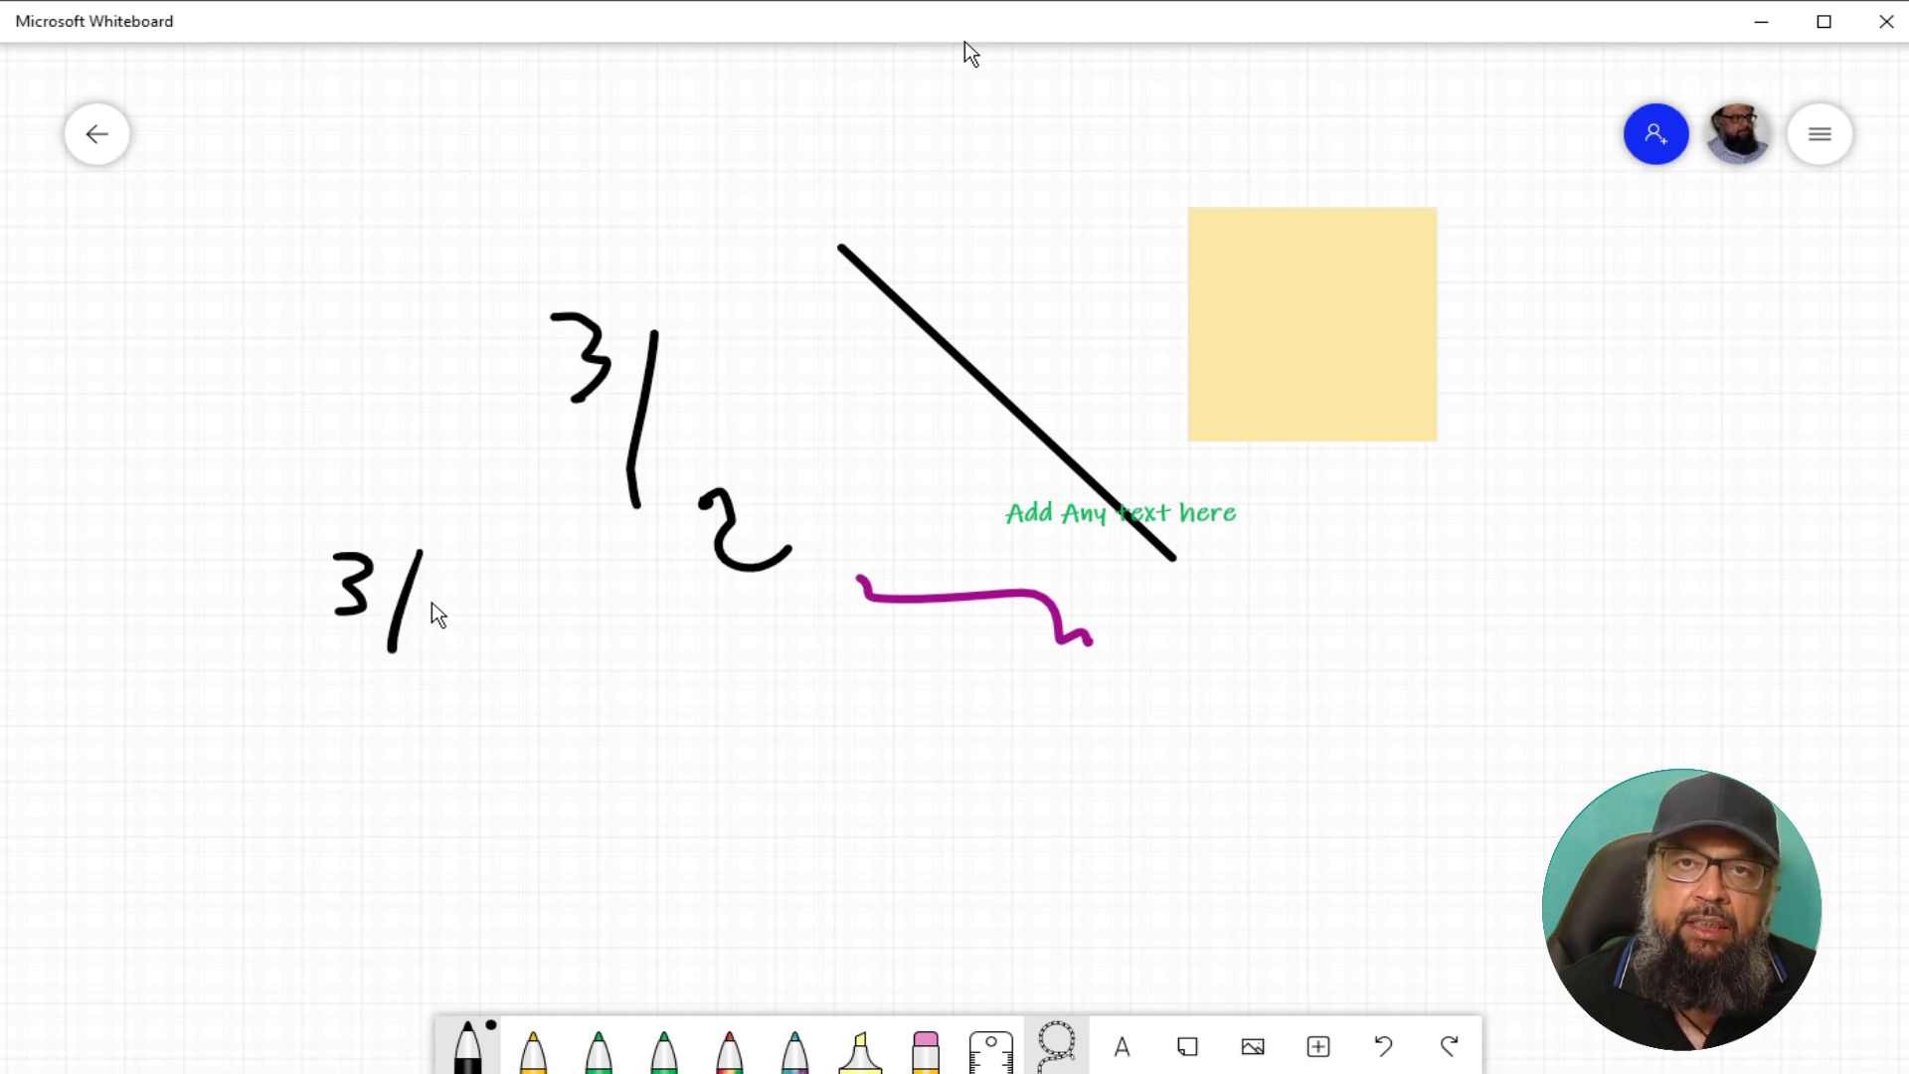
mouse_move(444, 589)
left_mouse_down()
mouse_move(438, 630)
mouse_move(474, 586)
left_mouse_up()
mouse_move(574, 632)
left_mouse_down()
mouse_move(653, 652)
mouse_move(649, 748)
mouse_move(580, 762)
left_mouse_up()
left_click_drag(718, 712, 890, 791)
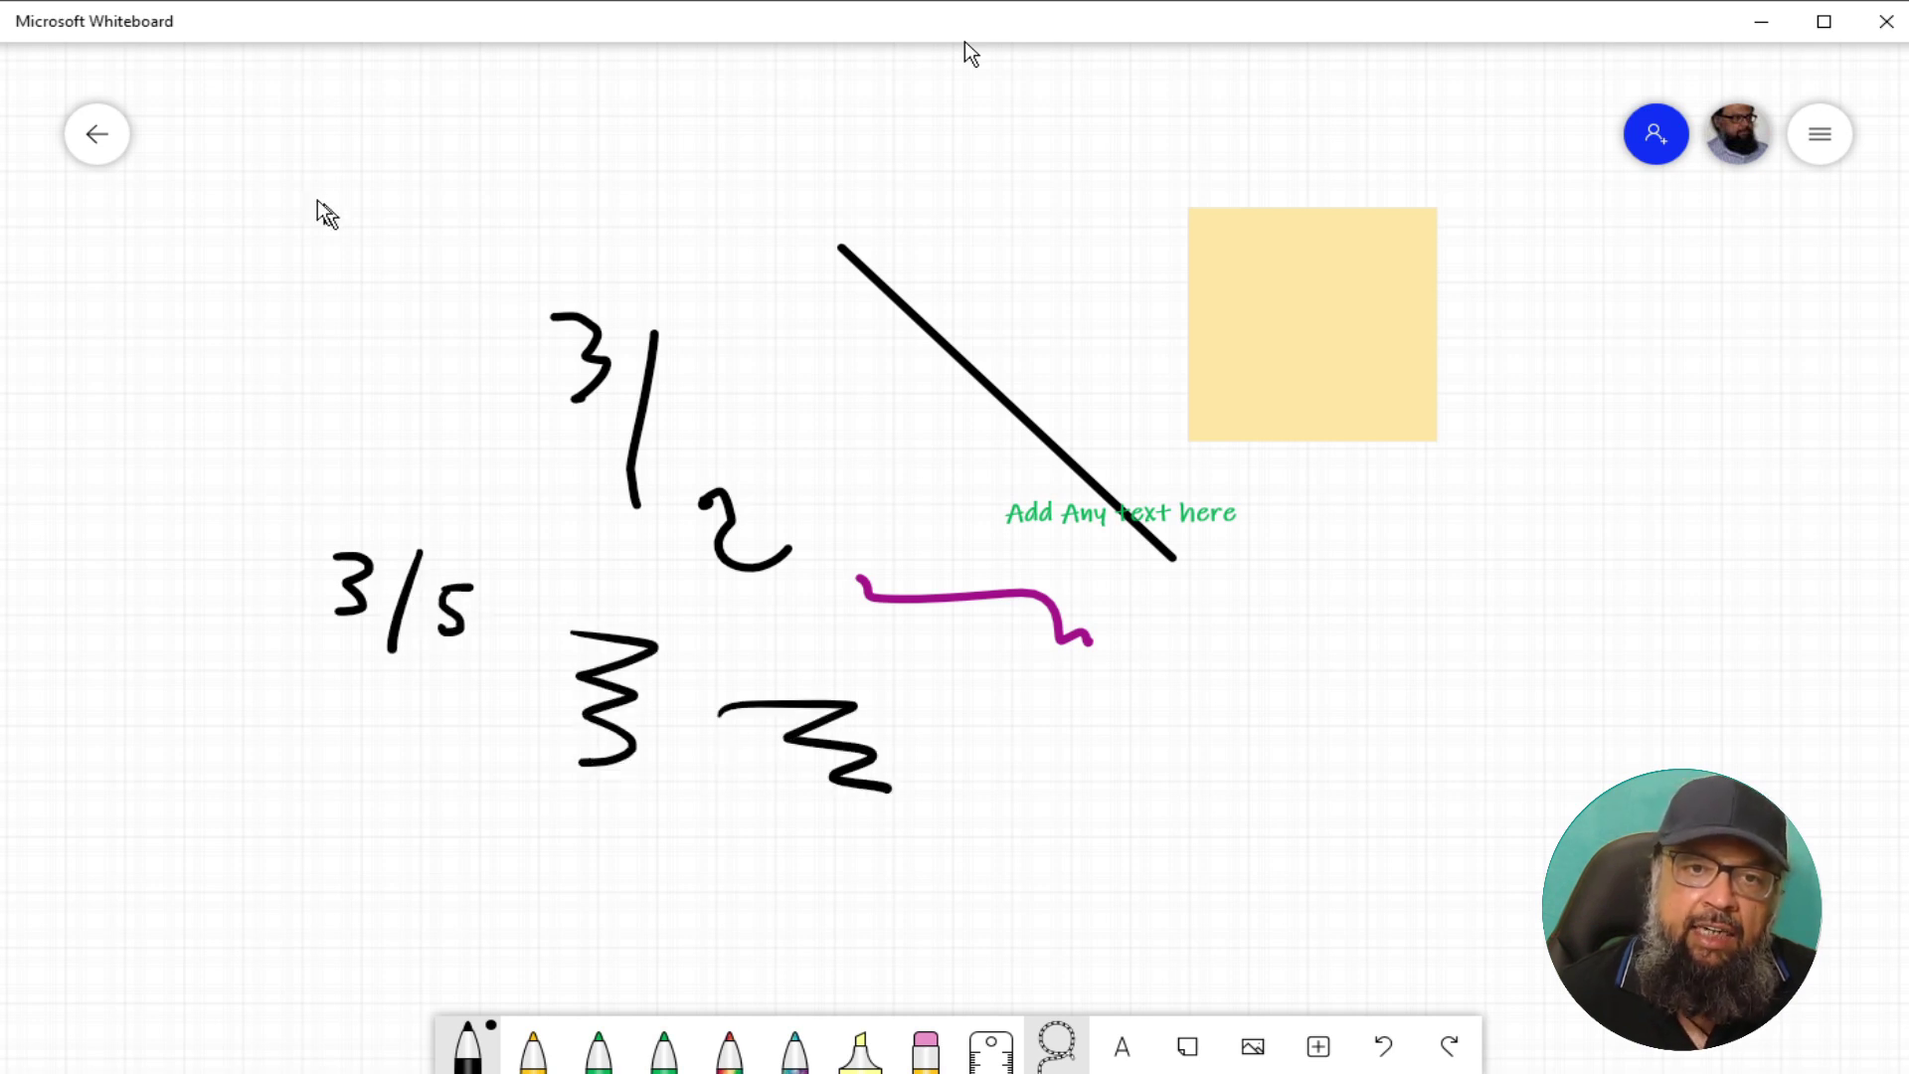
- Handwrite another fraction starting with "3/" above the existing ink and add two wavy scribbles beside it
left_click_drag(315, 187, 334, 292)
left_click_drag(454, 197, 410, 319)
left_click_drag(480, 239, 517, 267)
left_click_drag(524, 255, 533, 300)
mouse_move(656, 179)
left_mouse_down()
mouse_move(660, 235)
mouse_move(932, 262)
left_mouse_up()
mouse_move(695, 375)
left_mouse_down()
mouse_move(785, 462)
mouse_move(857, 459)
left_mouse_up()
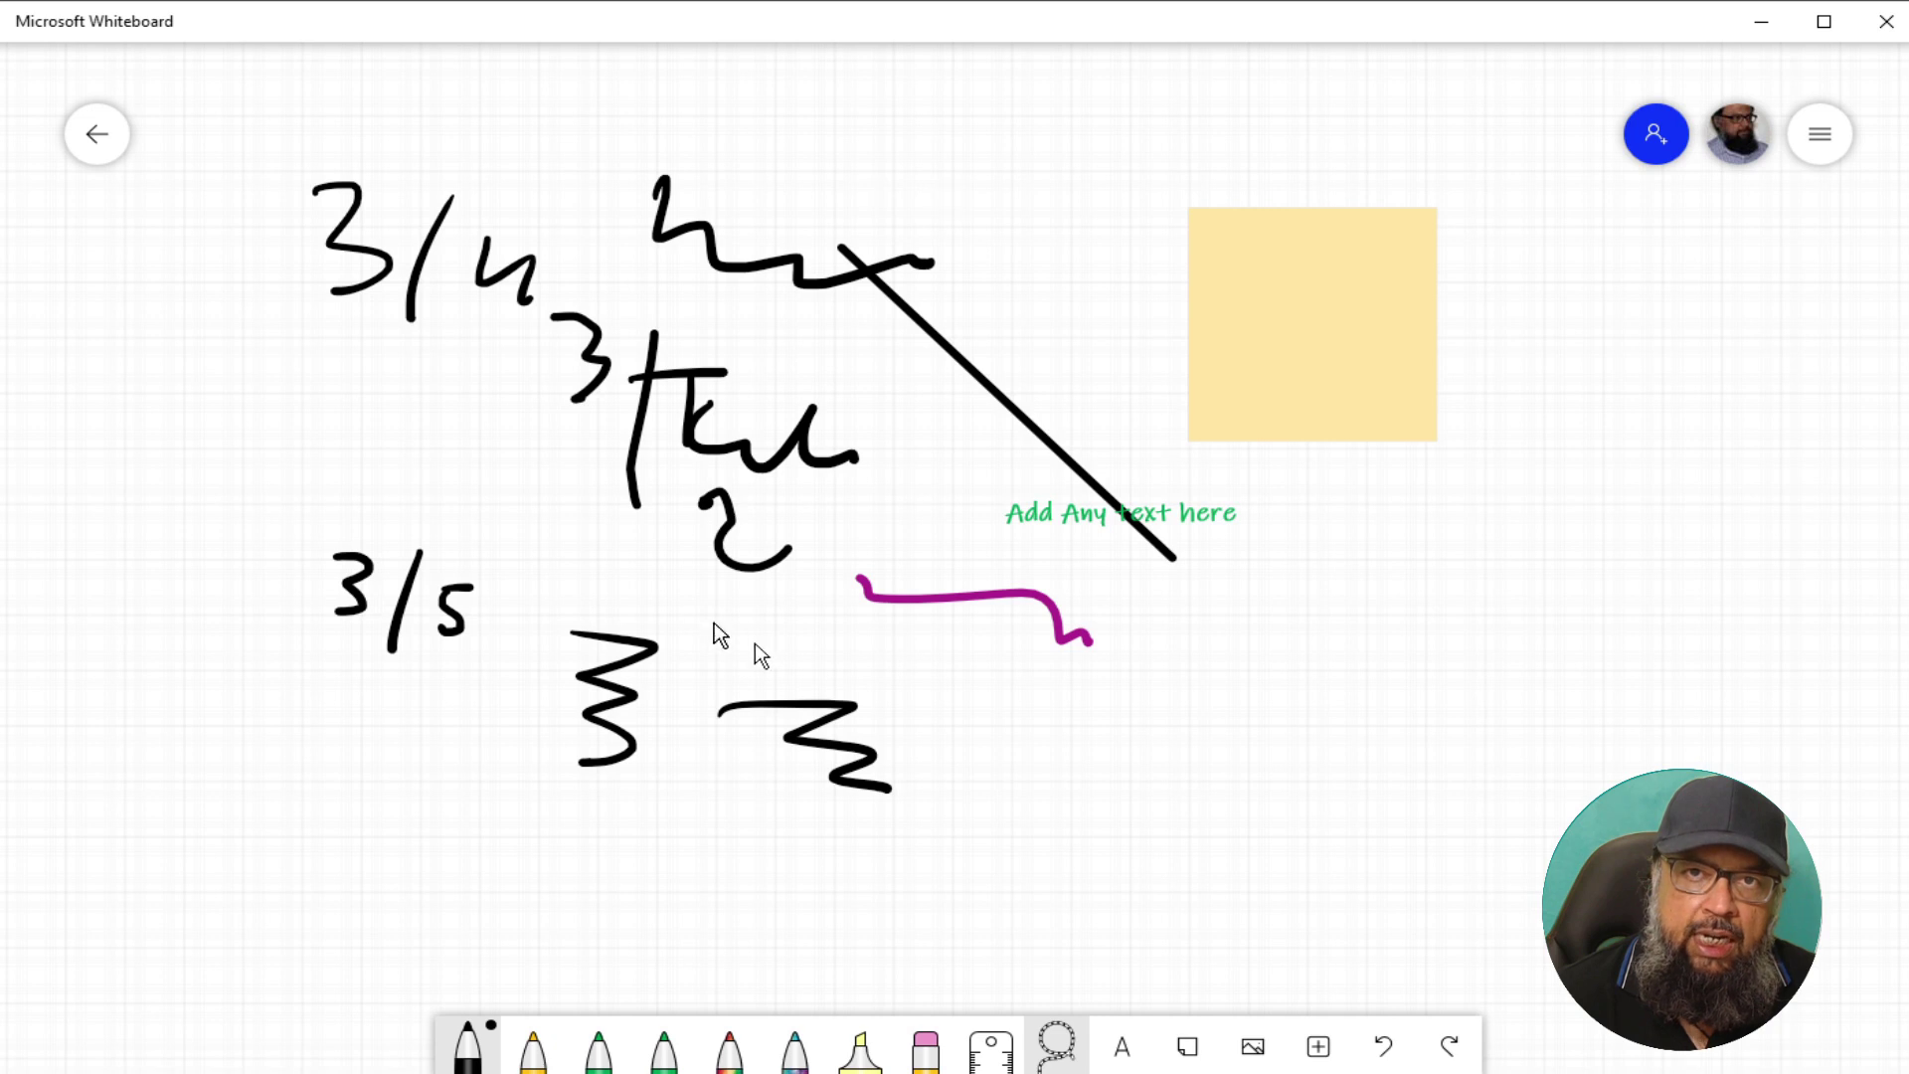
- Clear the whole canvas of its ink, text and sticky note
left_click(1825, 138)
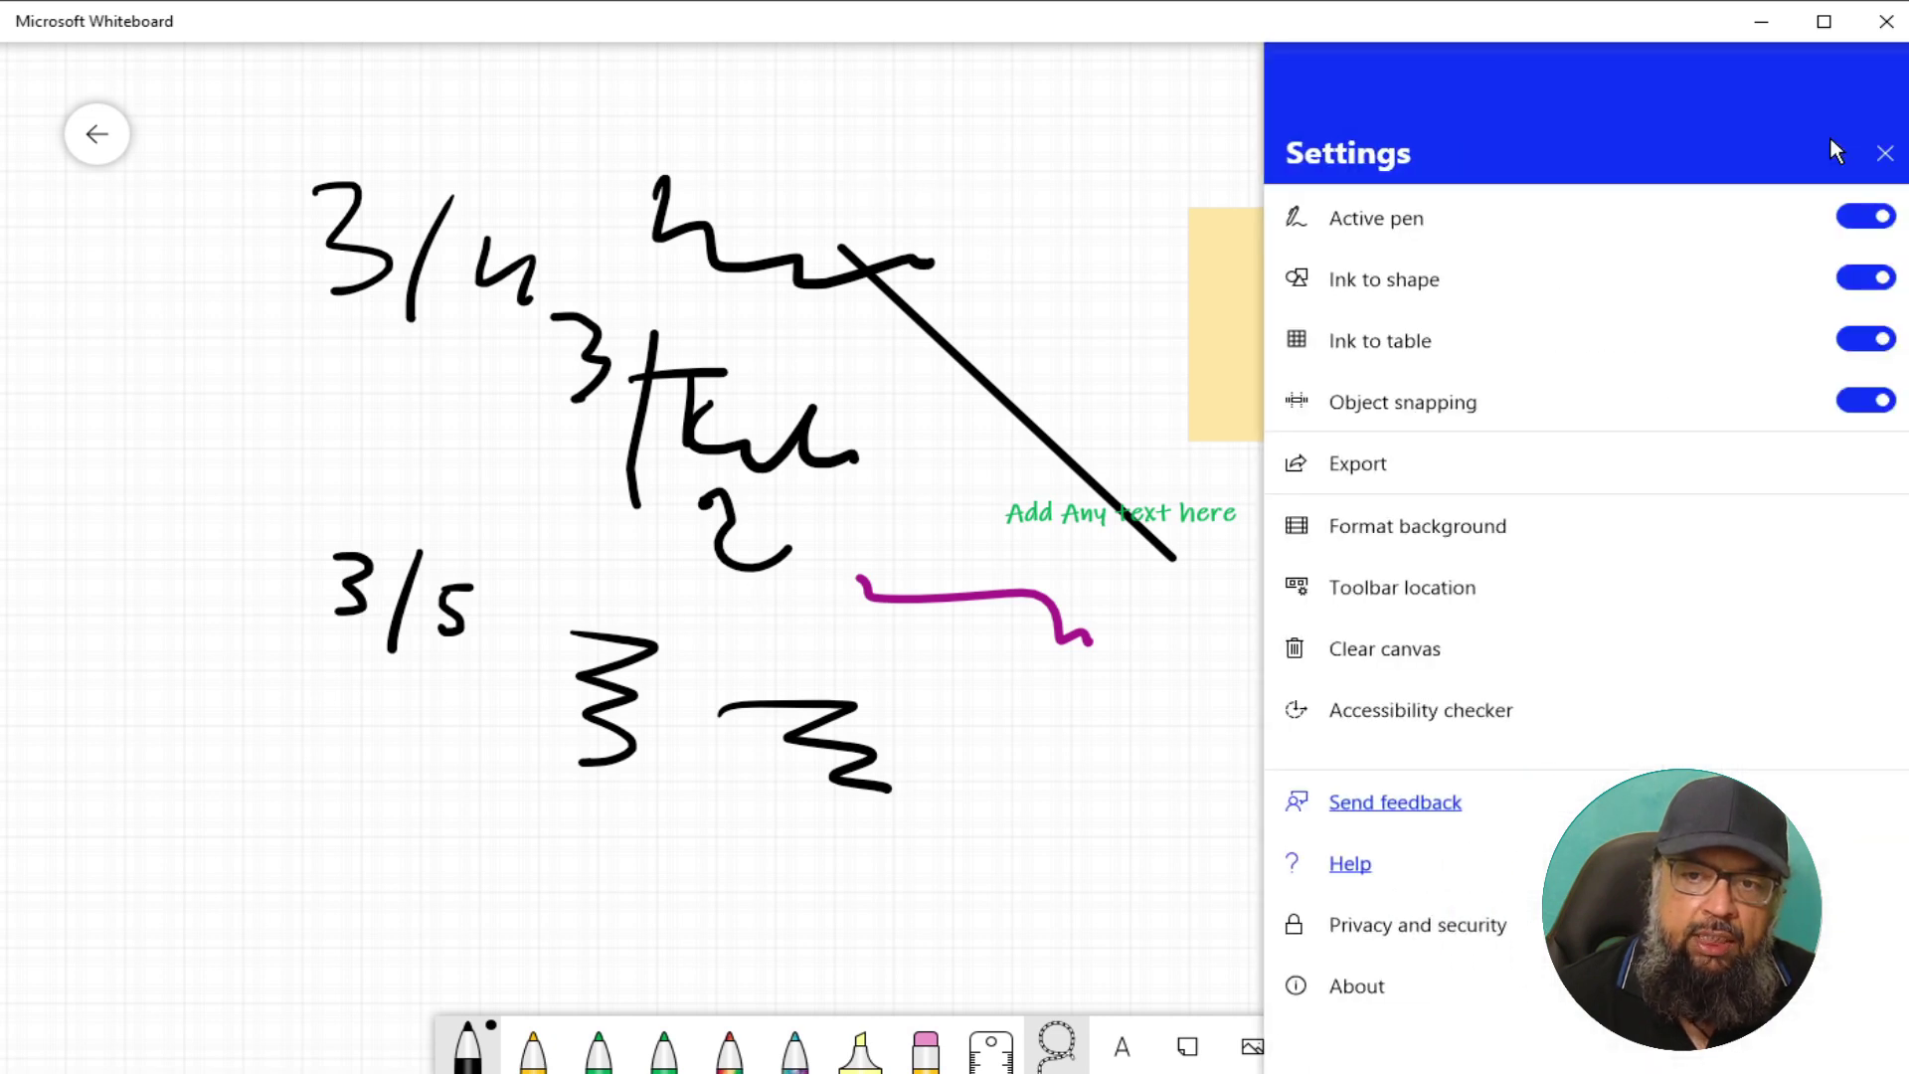
left_click(1435, 654)
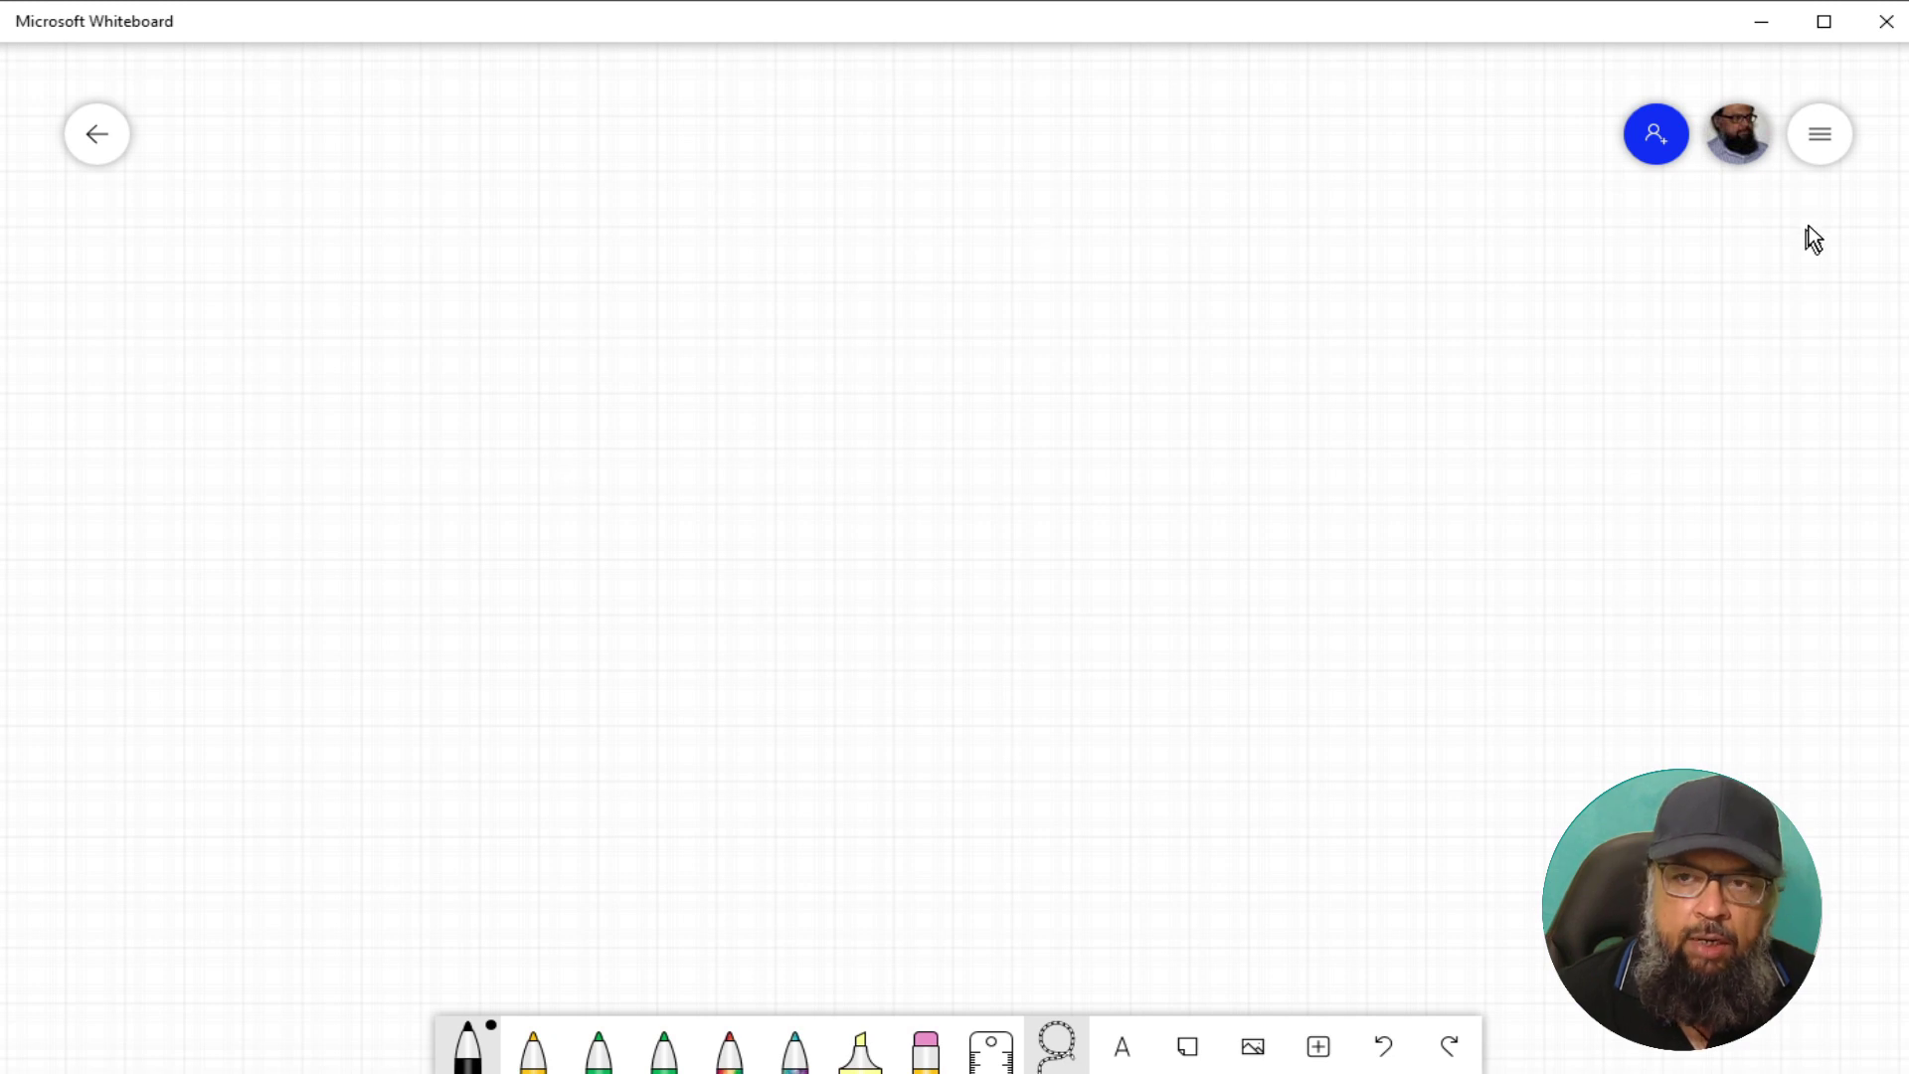
- Turn off Ink to table, keep Ink to shape on, and sketch a small square with a triangle to its right
left_click(1821, 138)
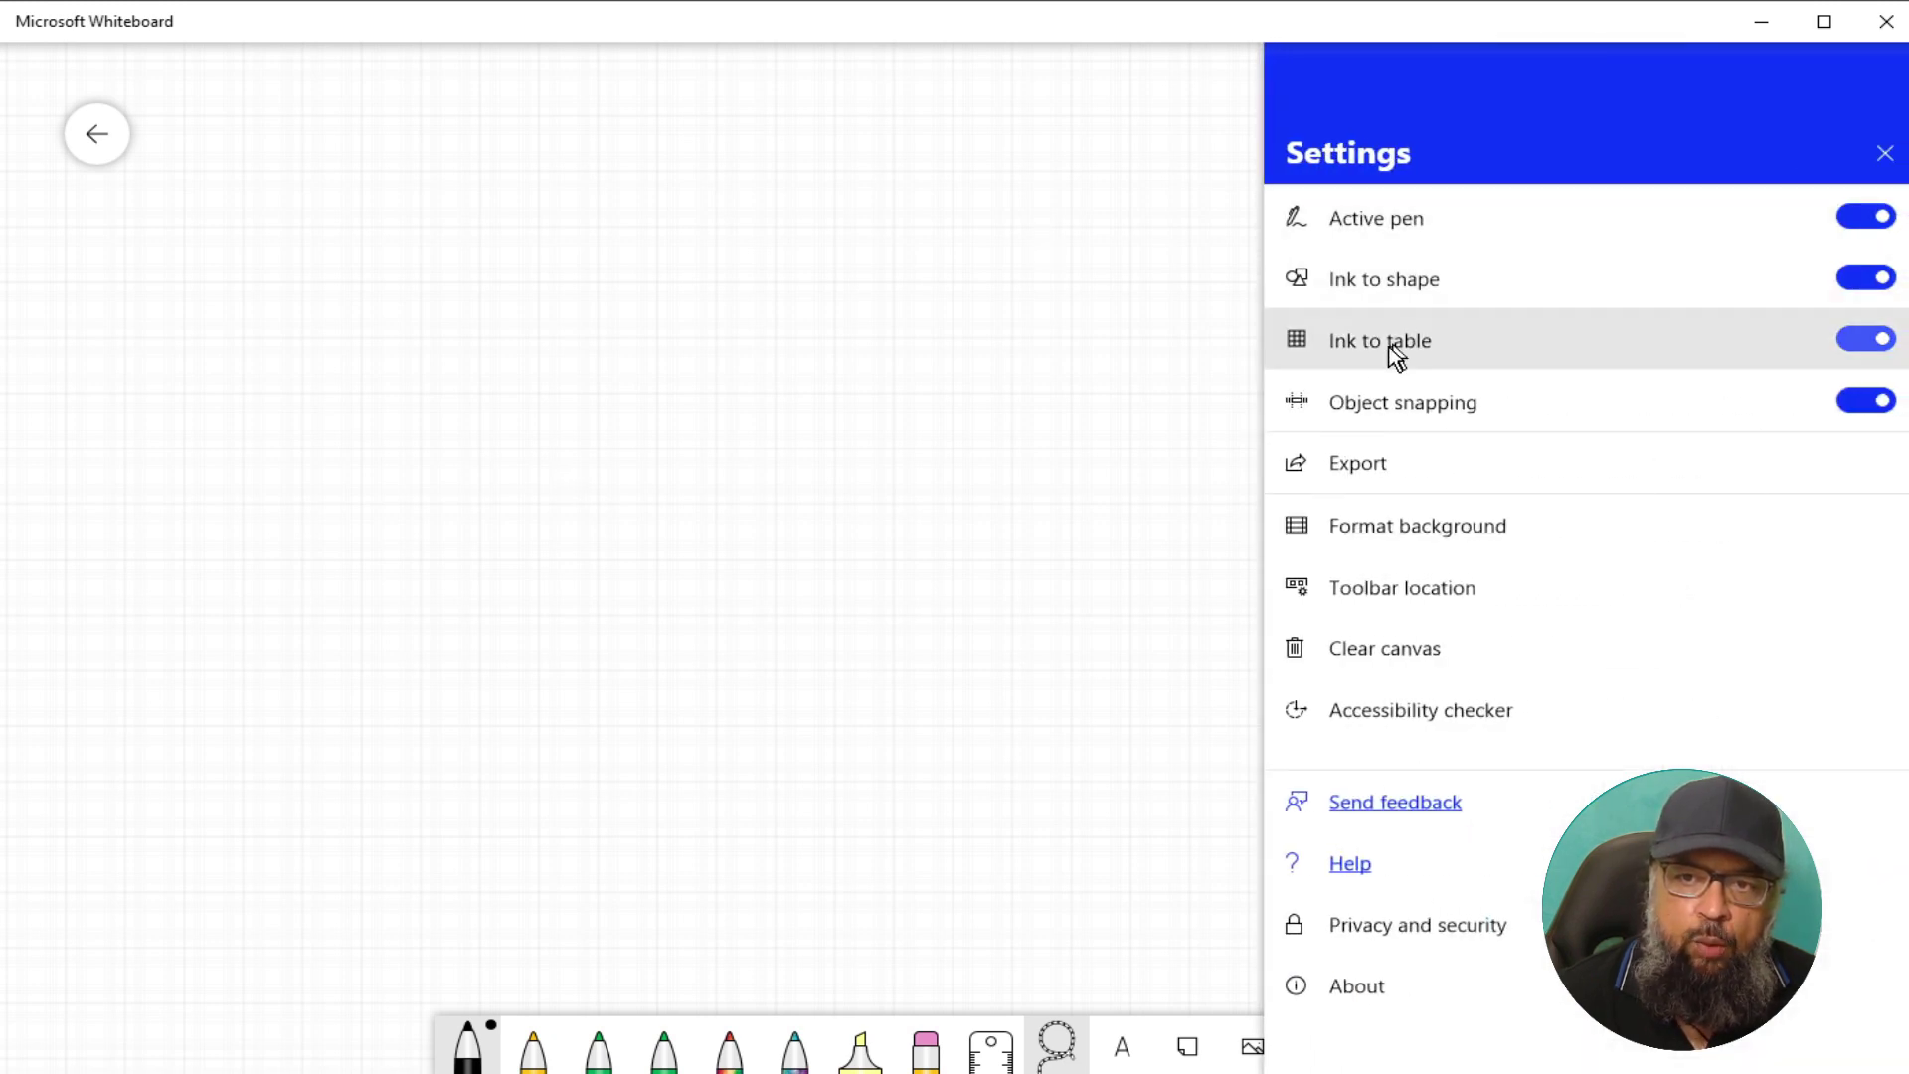
left_click(1370, 283)
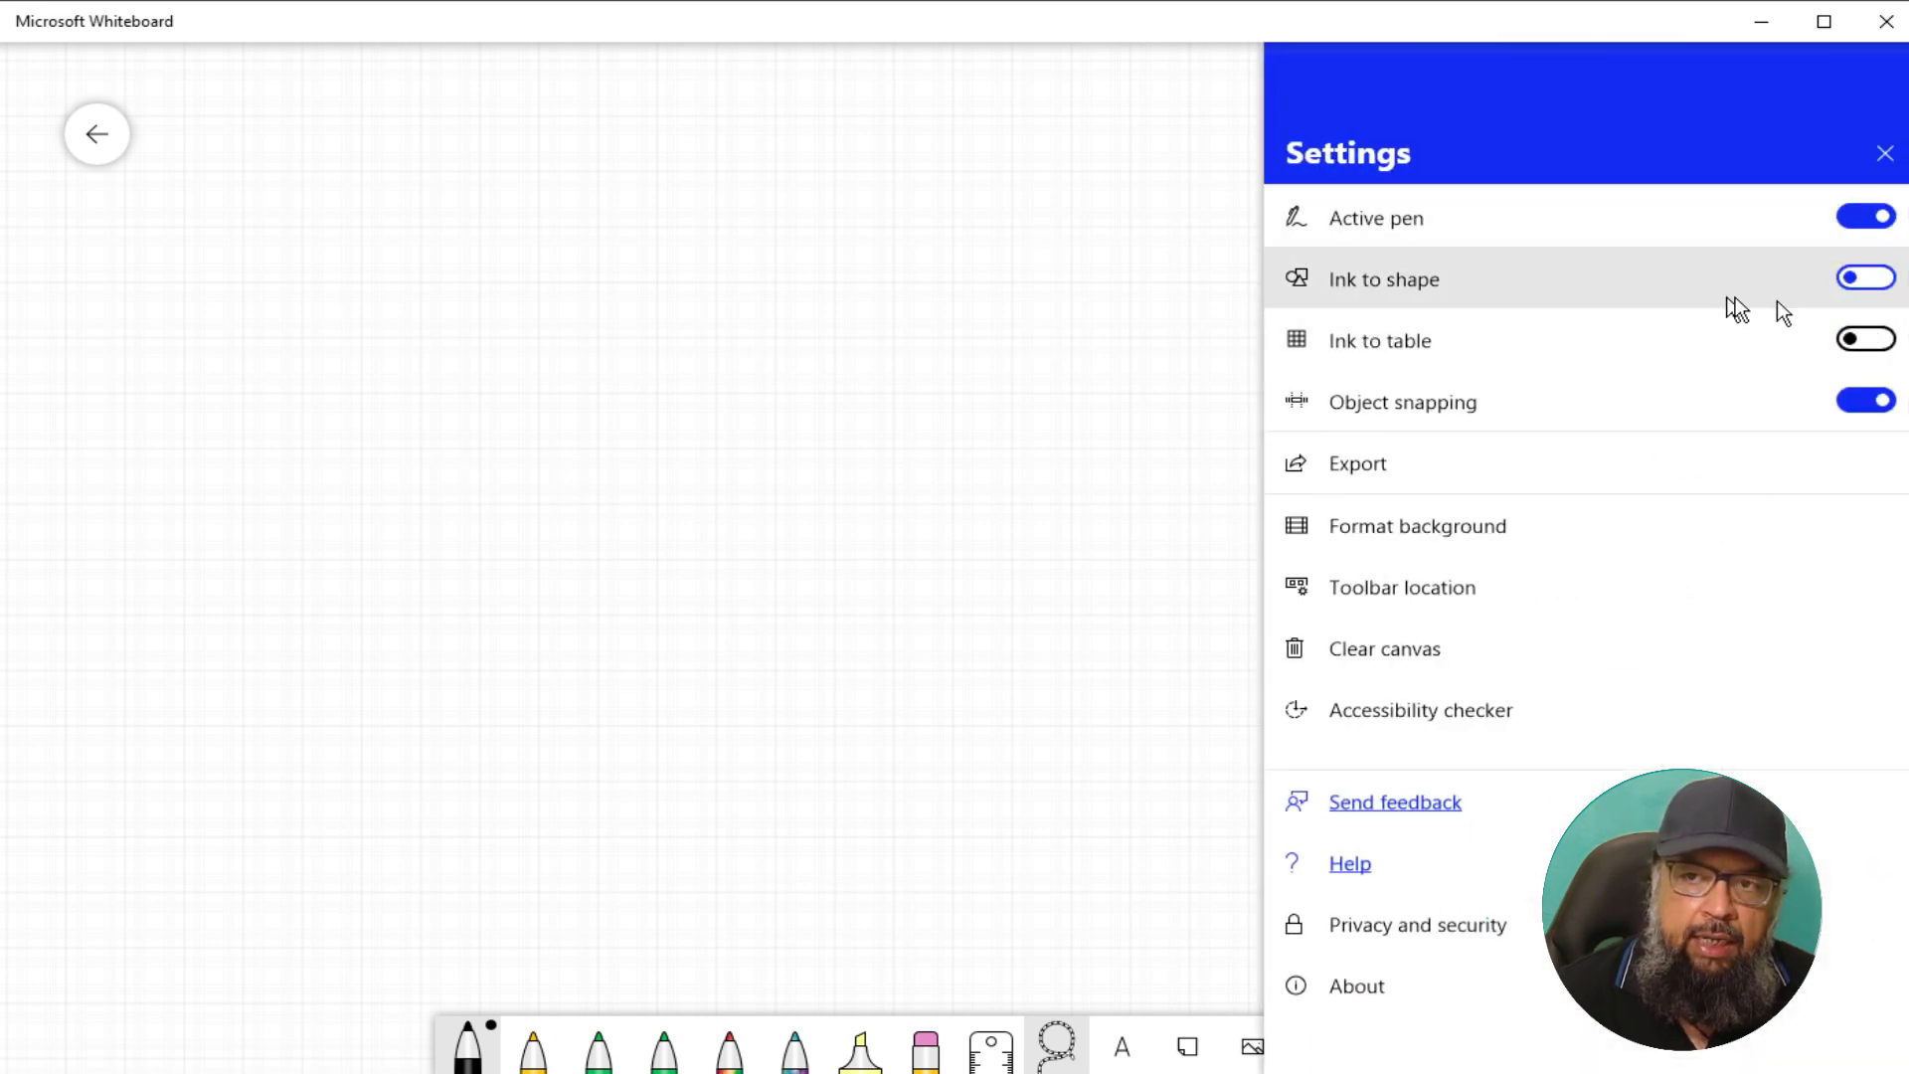
left_click(1841, 285)
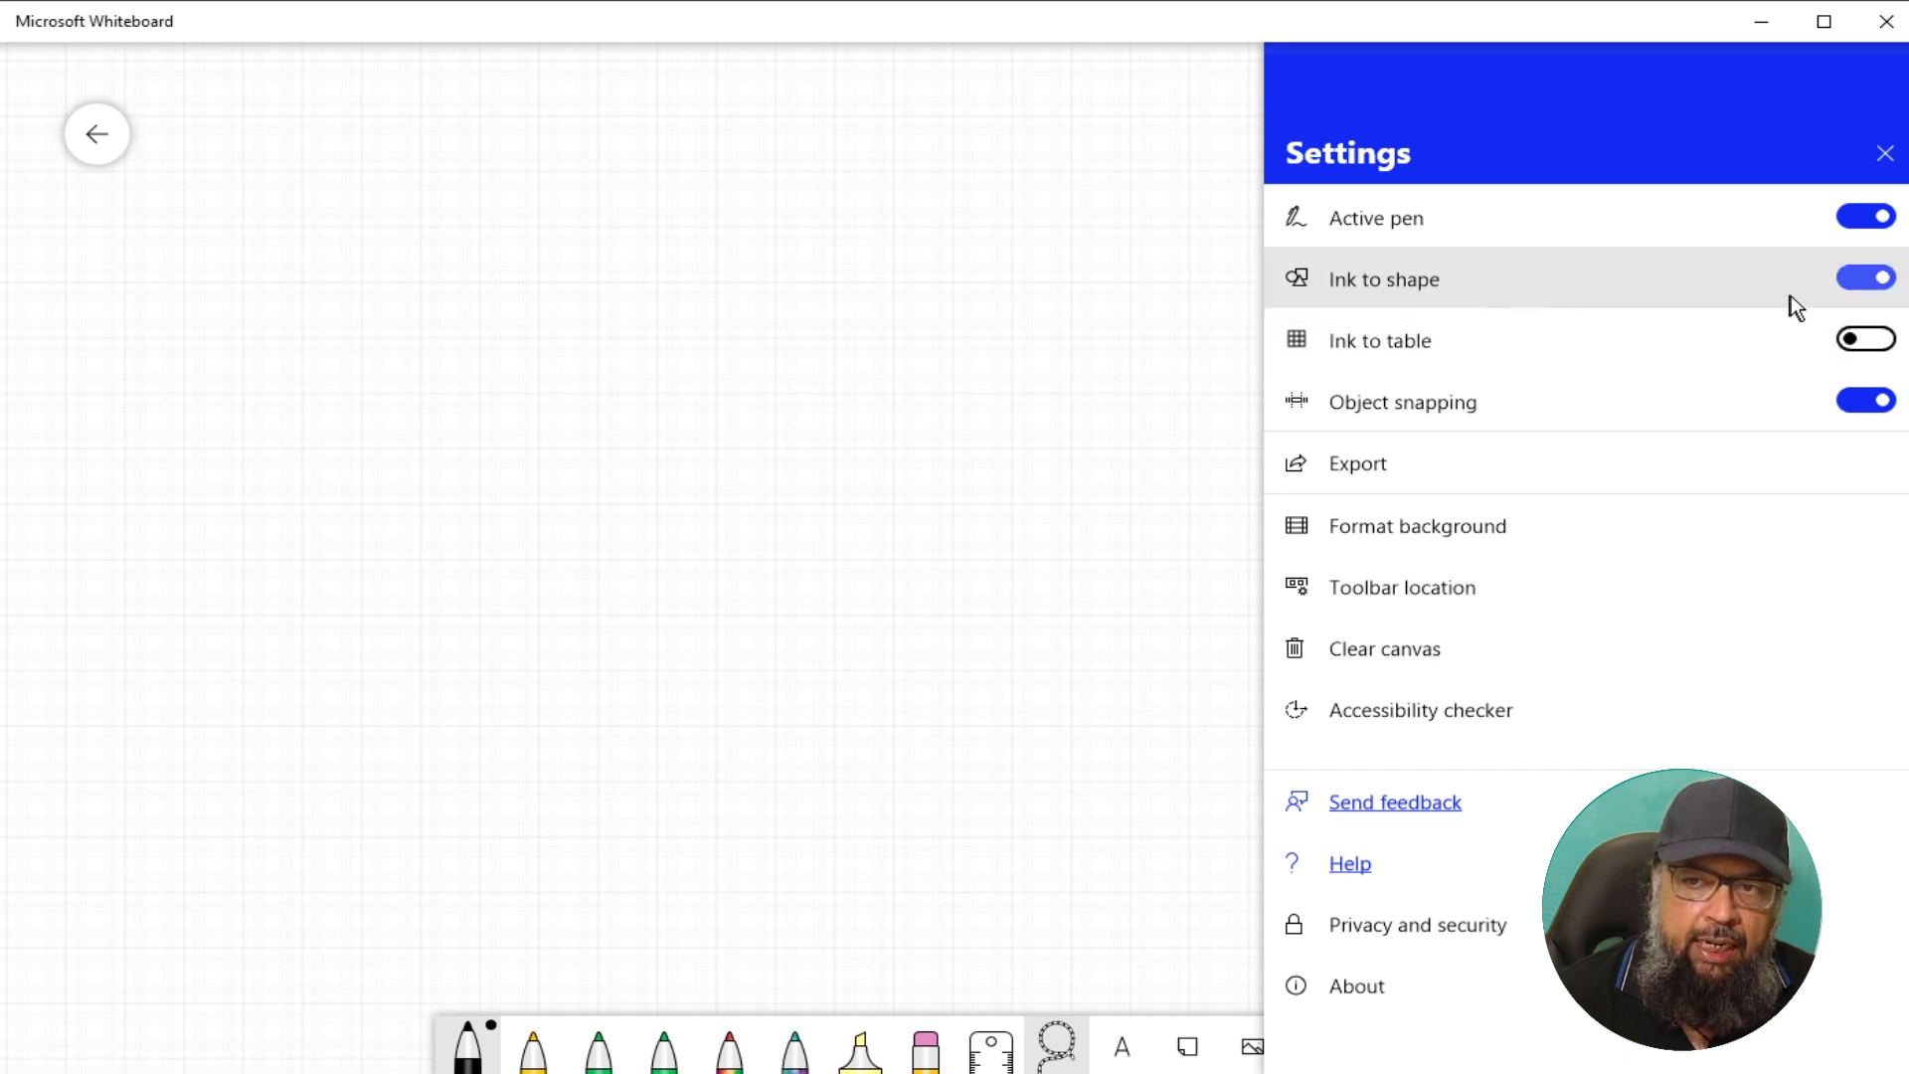
left_click(161, 339)
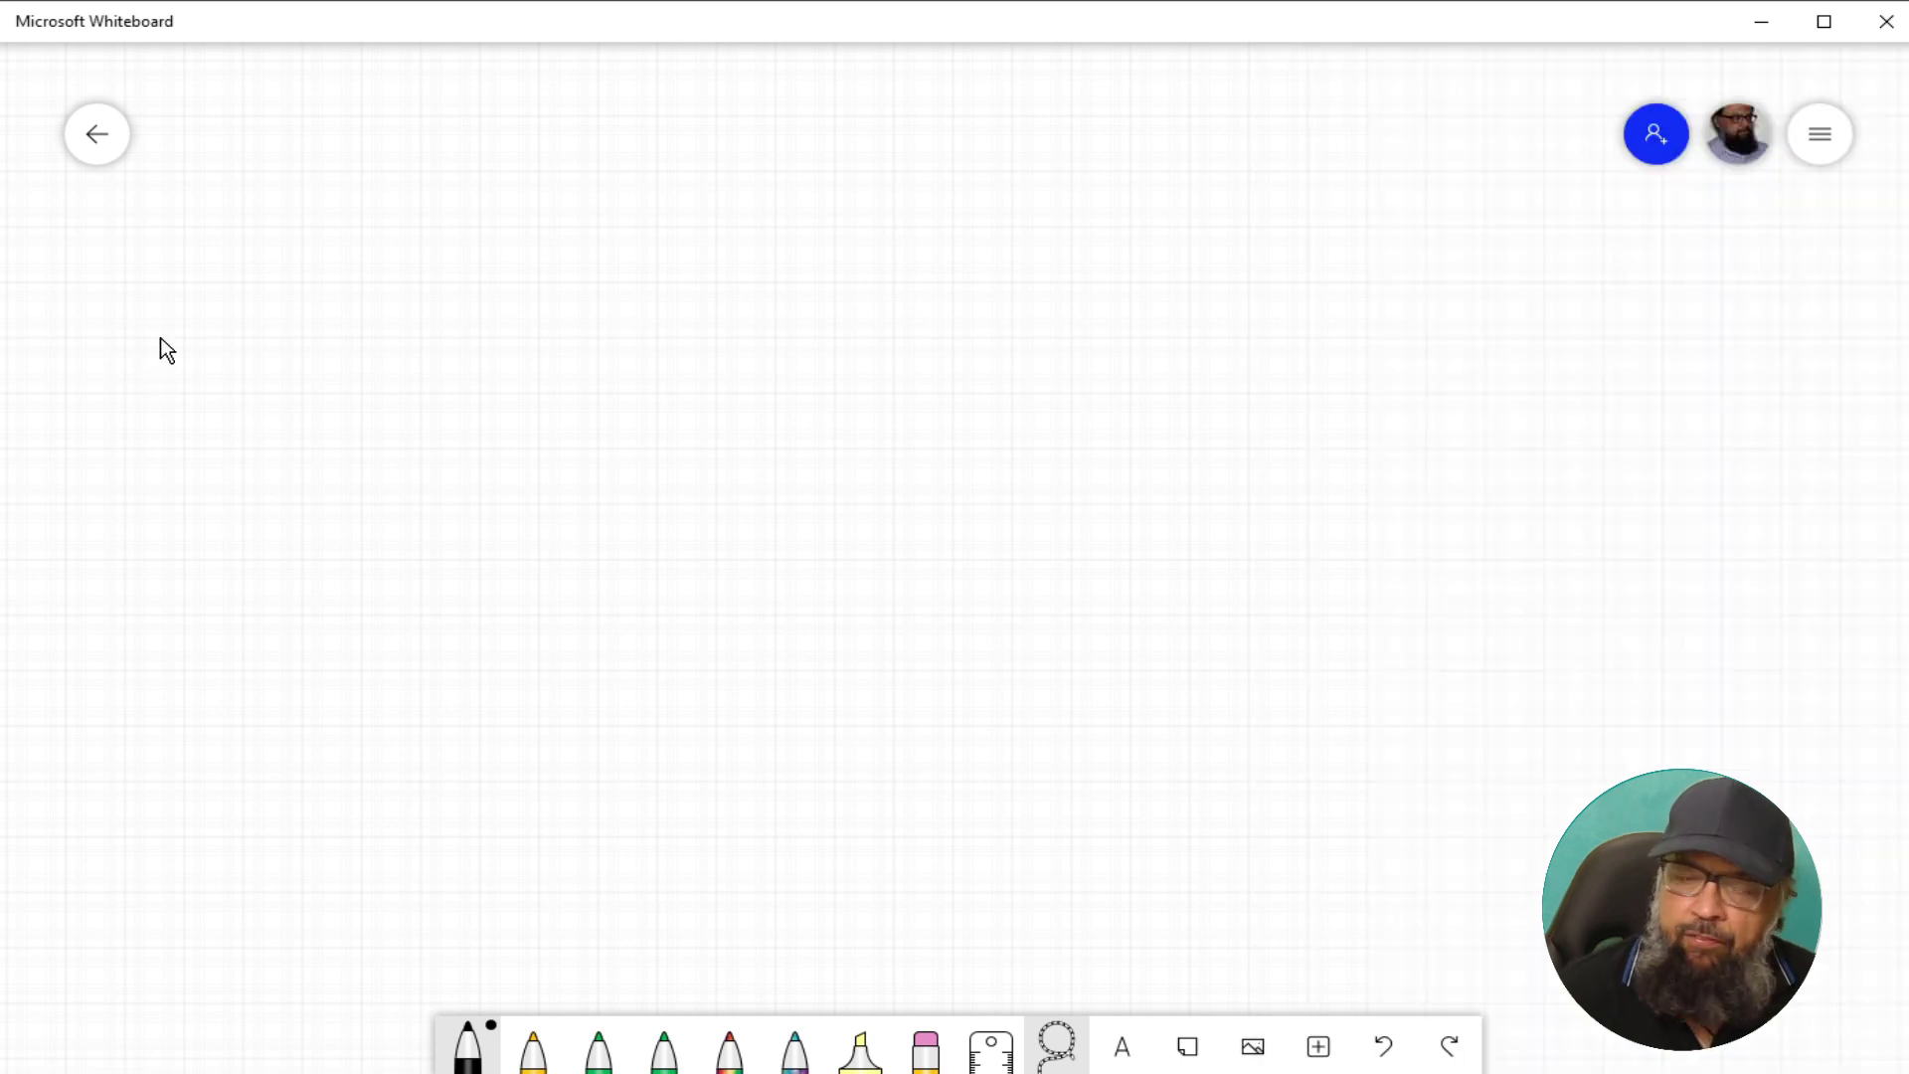
mouse_move(465, 162)
left_mouse_down()
mouse_move(471, 251)
mouse_move(576, 260)
mouse_move(576, 188)
mouse_move(470, 182)
left_mouse_up()
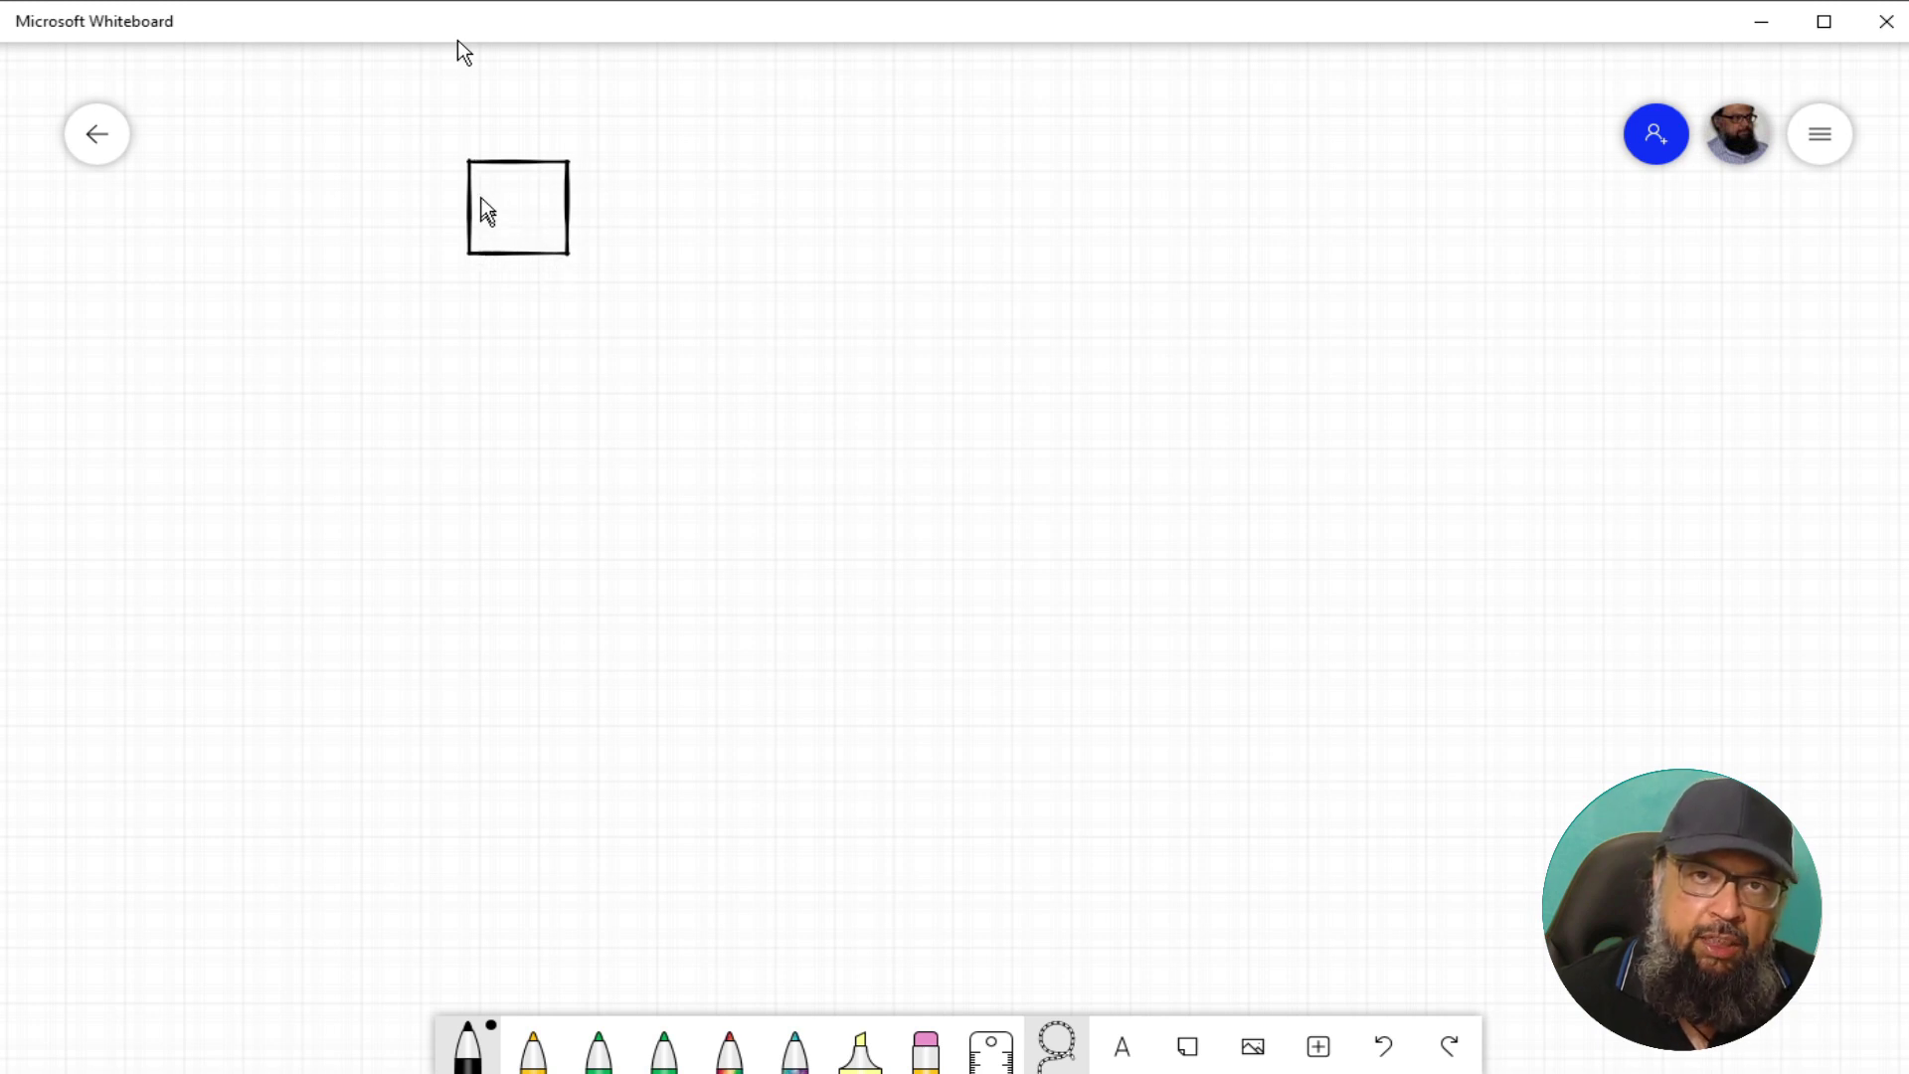
mouse_move(719, 159)
left_mouse_down()
mouse_move(980, 182)
mouse_move(645, 265)
mouse_move(727, 177)
left_mouse_up()
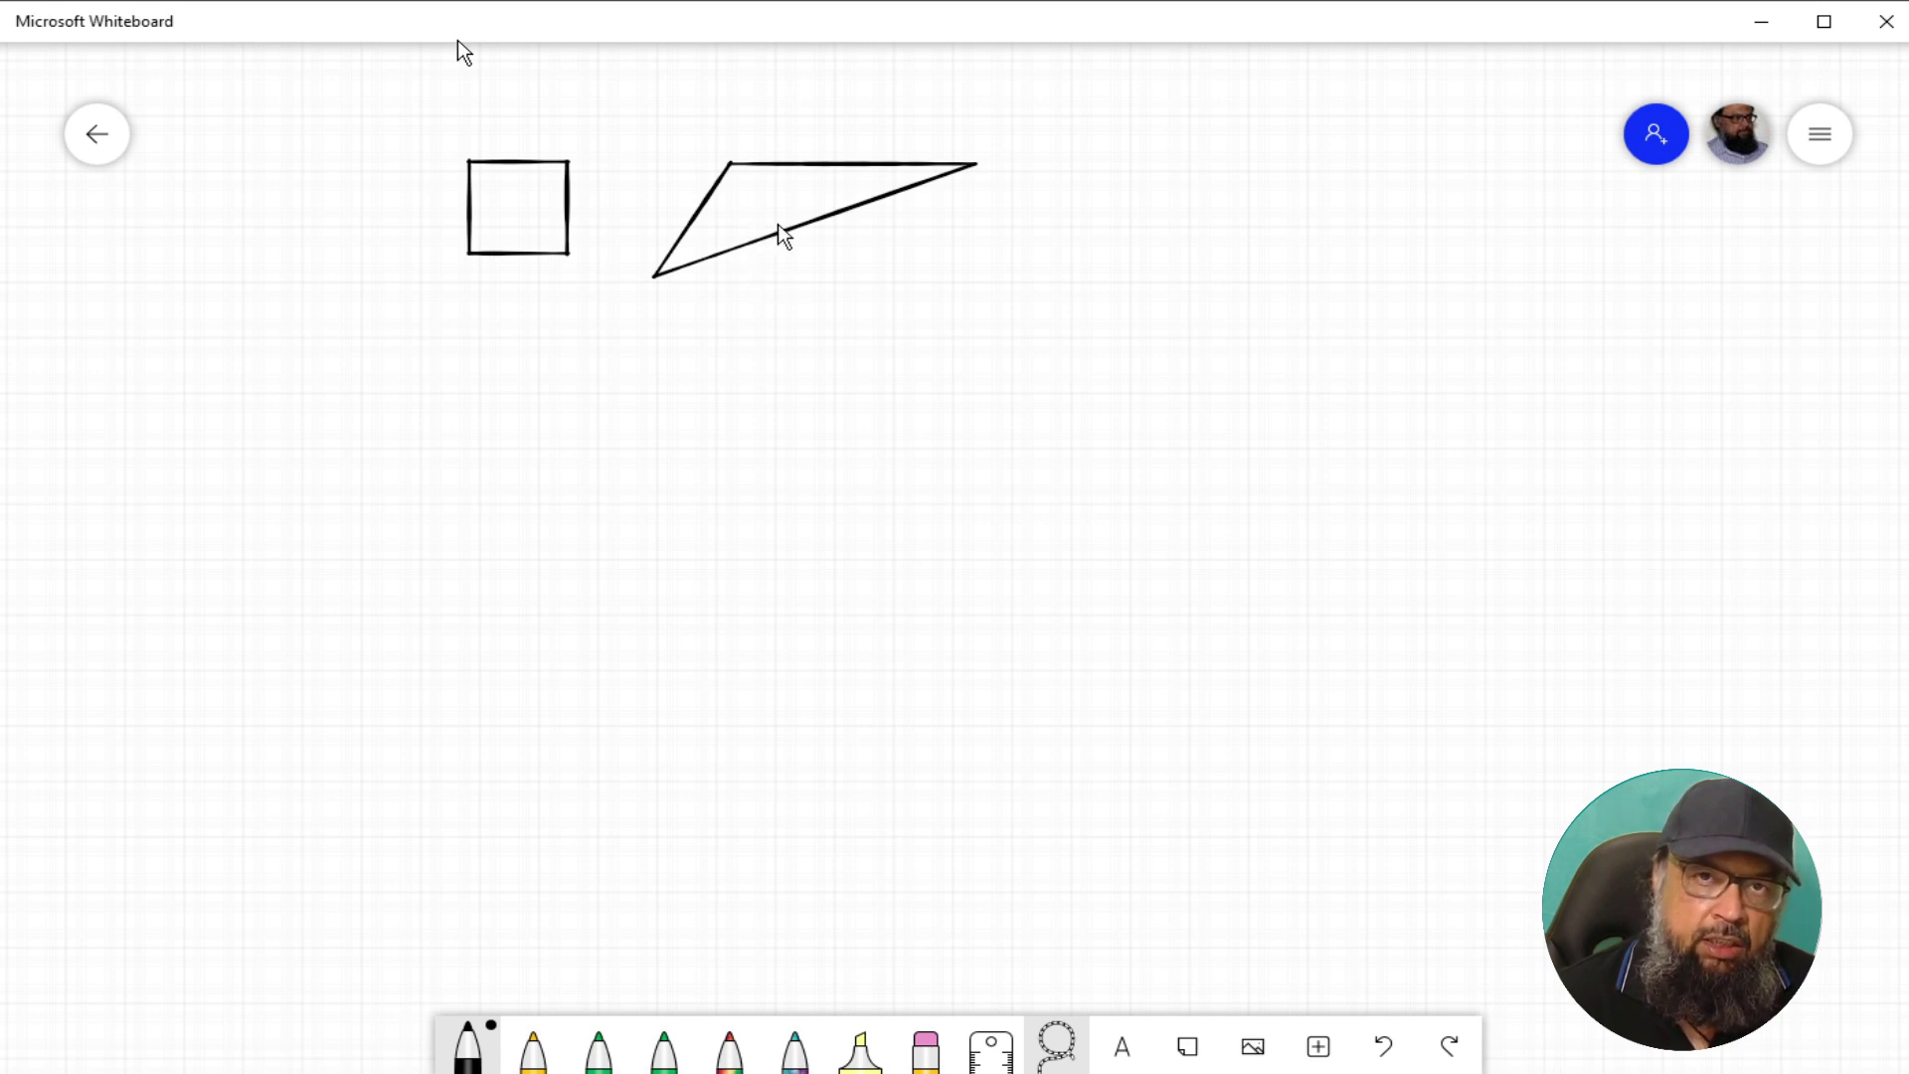
- Turn off Ink to shape and draw a freehand triangle below the square
left_click(1796, 135)
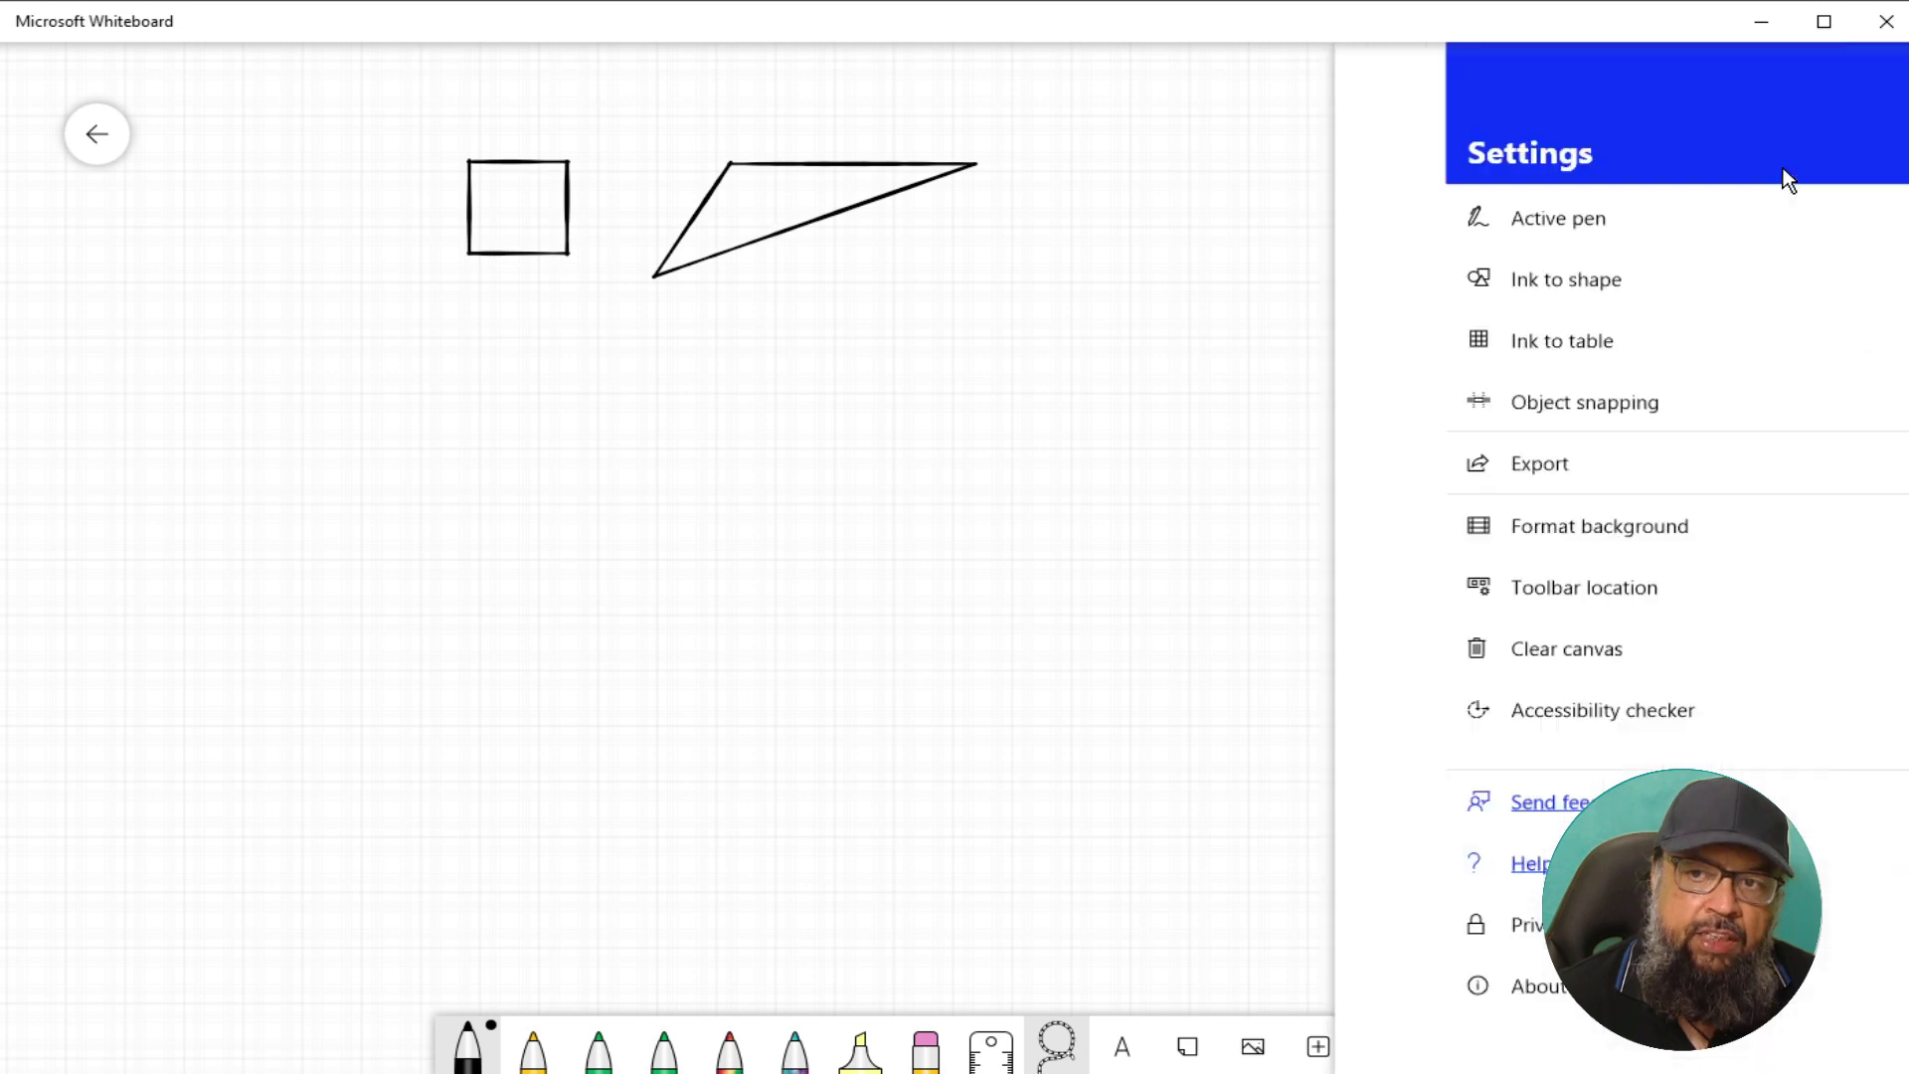
left_click(1868, 279)
mouse_move(479, 342)
left_mouse_down()
mouse_move(686, 405)
mouse_move(386, 454)
left_mouse_up()
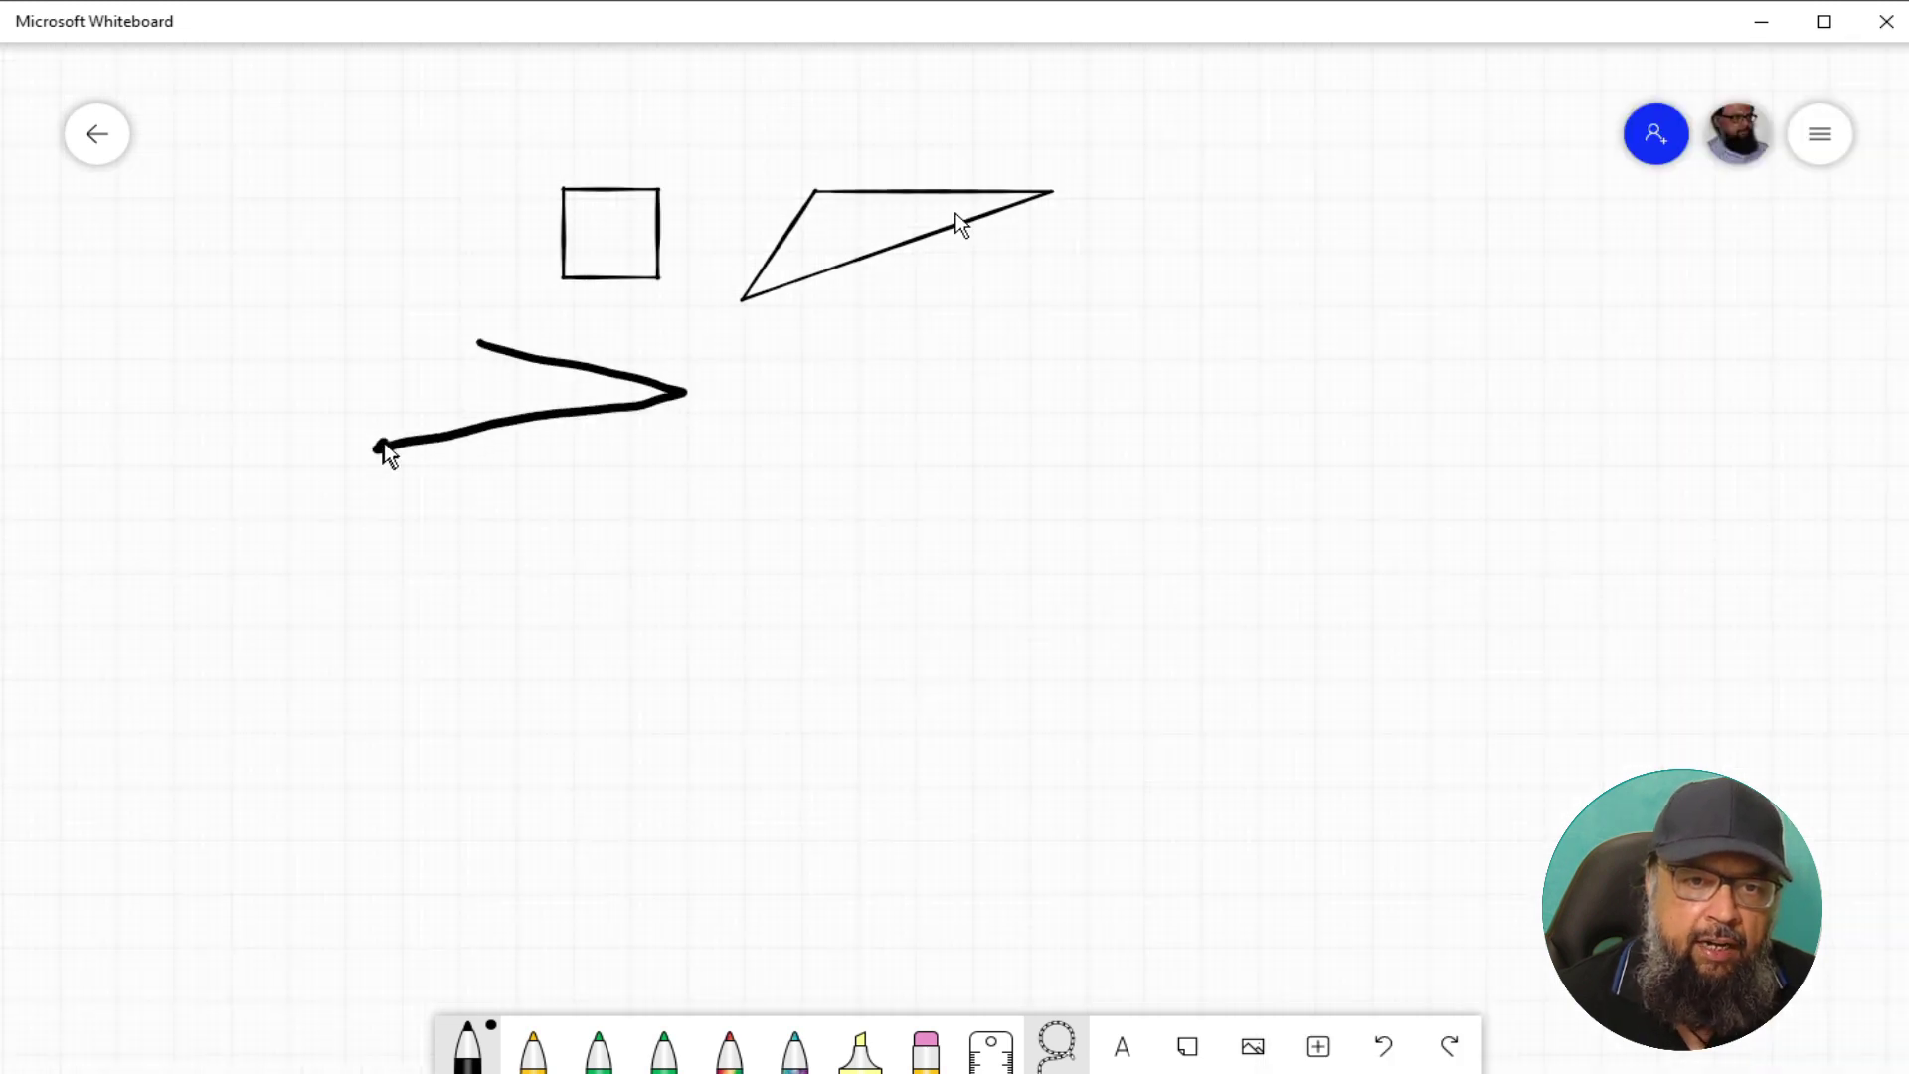
left_click_drag(456, 397, 481, 343)
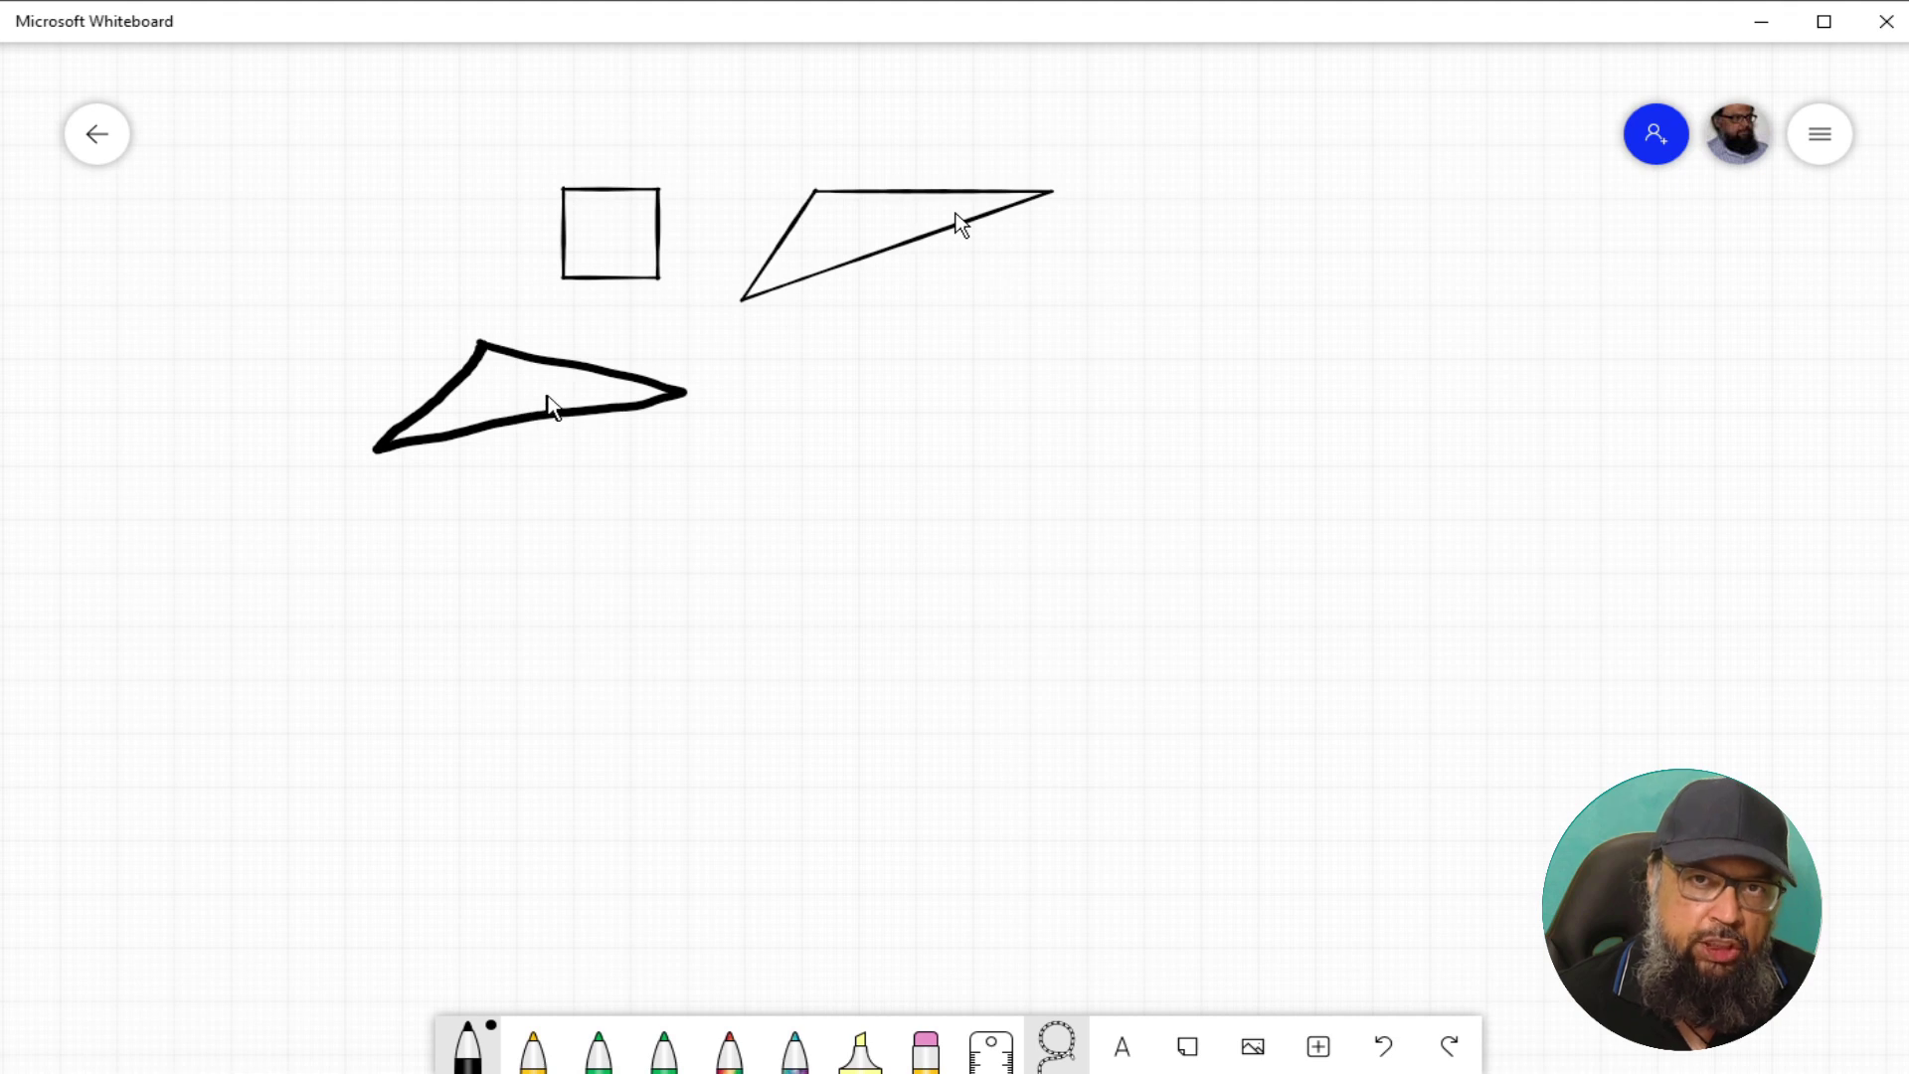
- Turn on both Ink to shape and Ink to table, and close the settings
left_click(1820, 133)
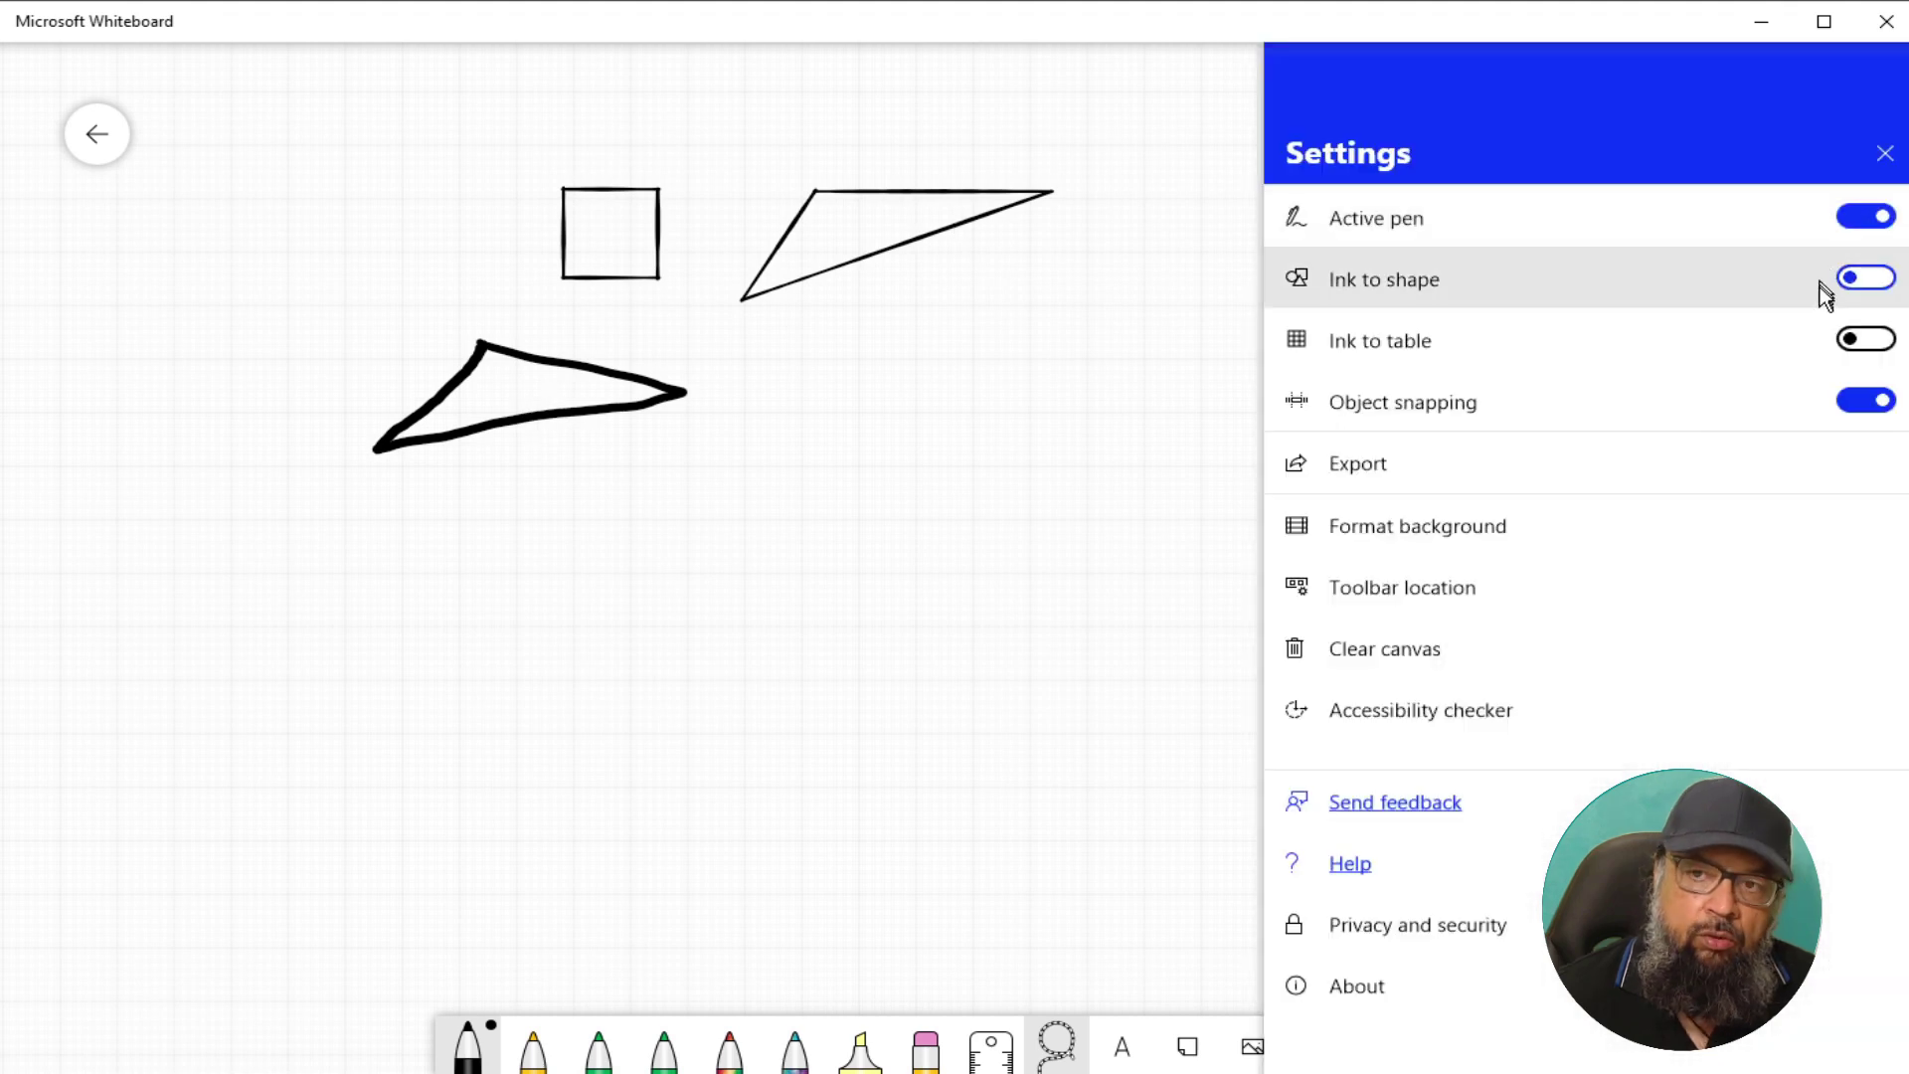
left_click(1876, 350)
left_click(1063, 330)
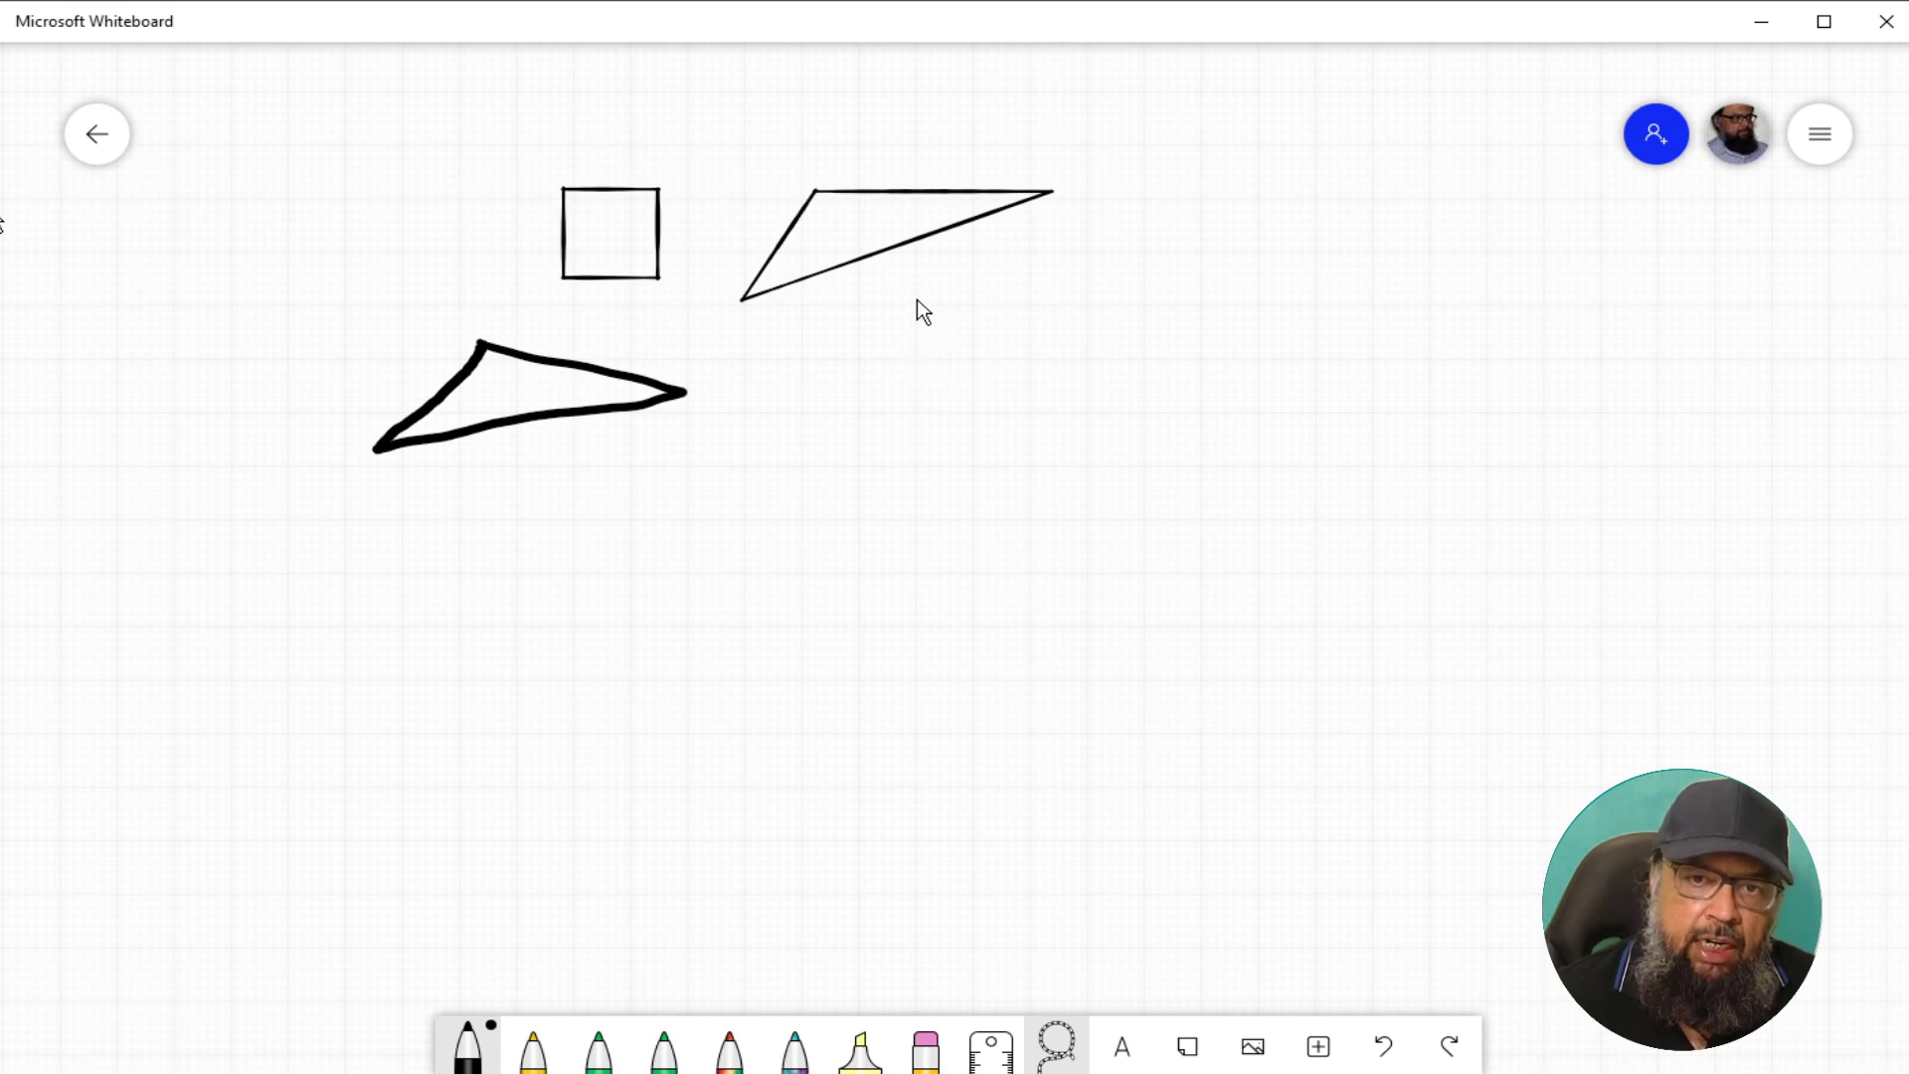
- Sketch a large rectangle split by a vertical line as a table, and extend it to three columns and two rows
left_click_drag(922, 276, 906, 485)
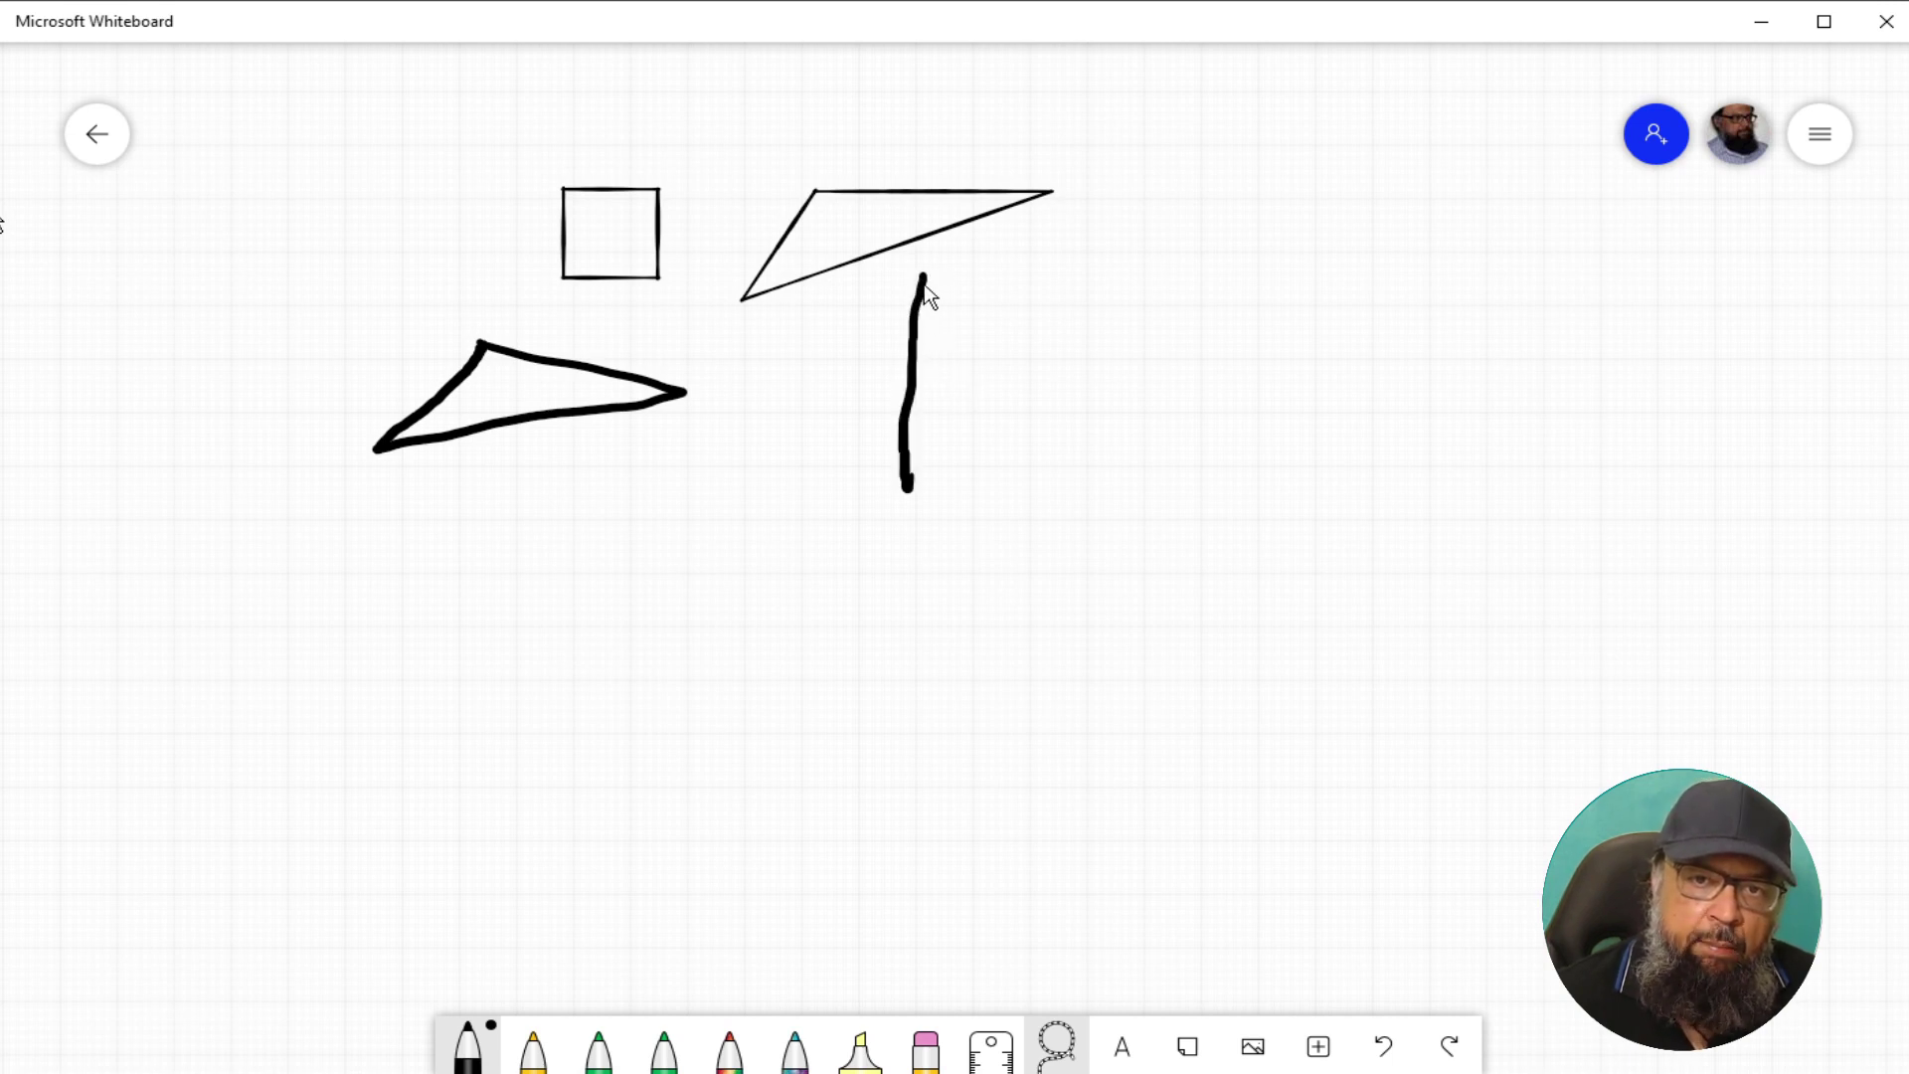
mouse_move(923, 274)
left_mouse_down()
mouse_move(997, 281)
mouse_move(1347, 481)
mouse_move(913, 482)
left_mouse_up()
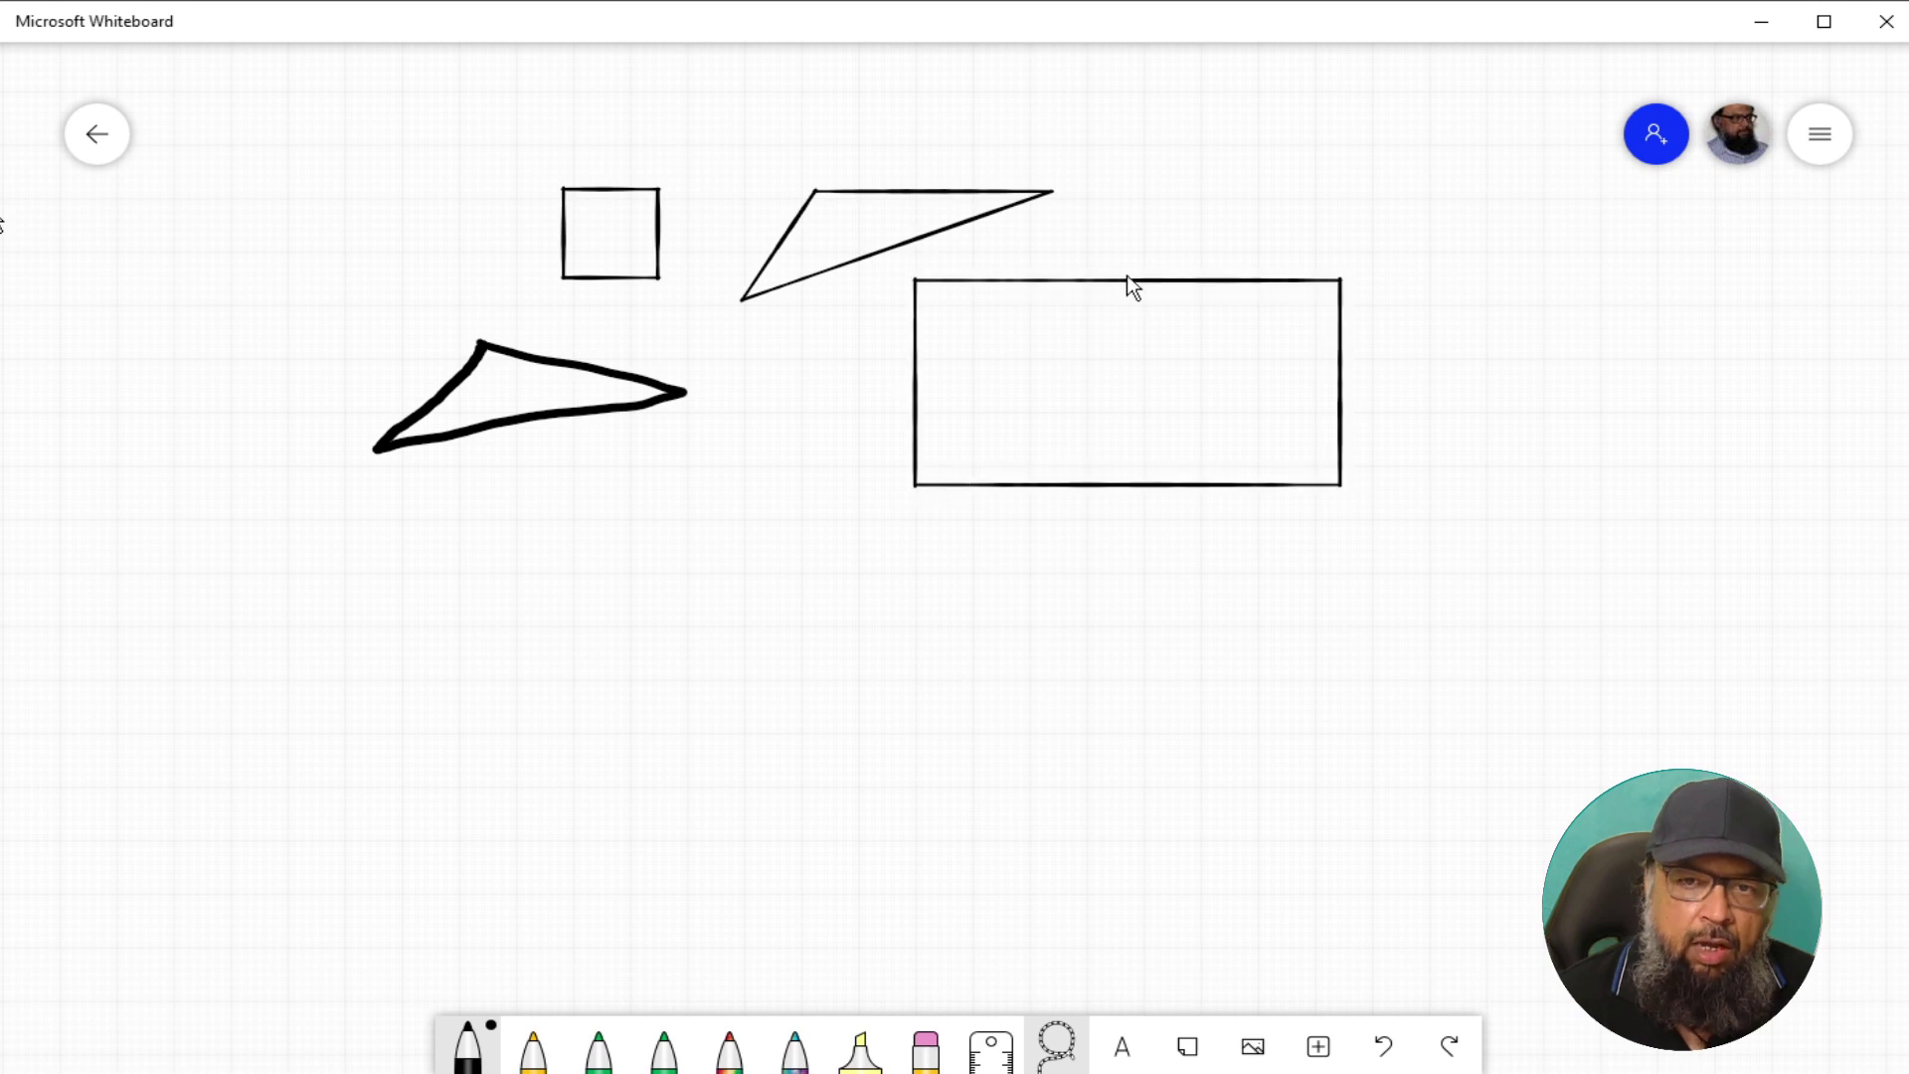
left_click_drag(1130, 280, 1125, 344)
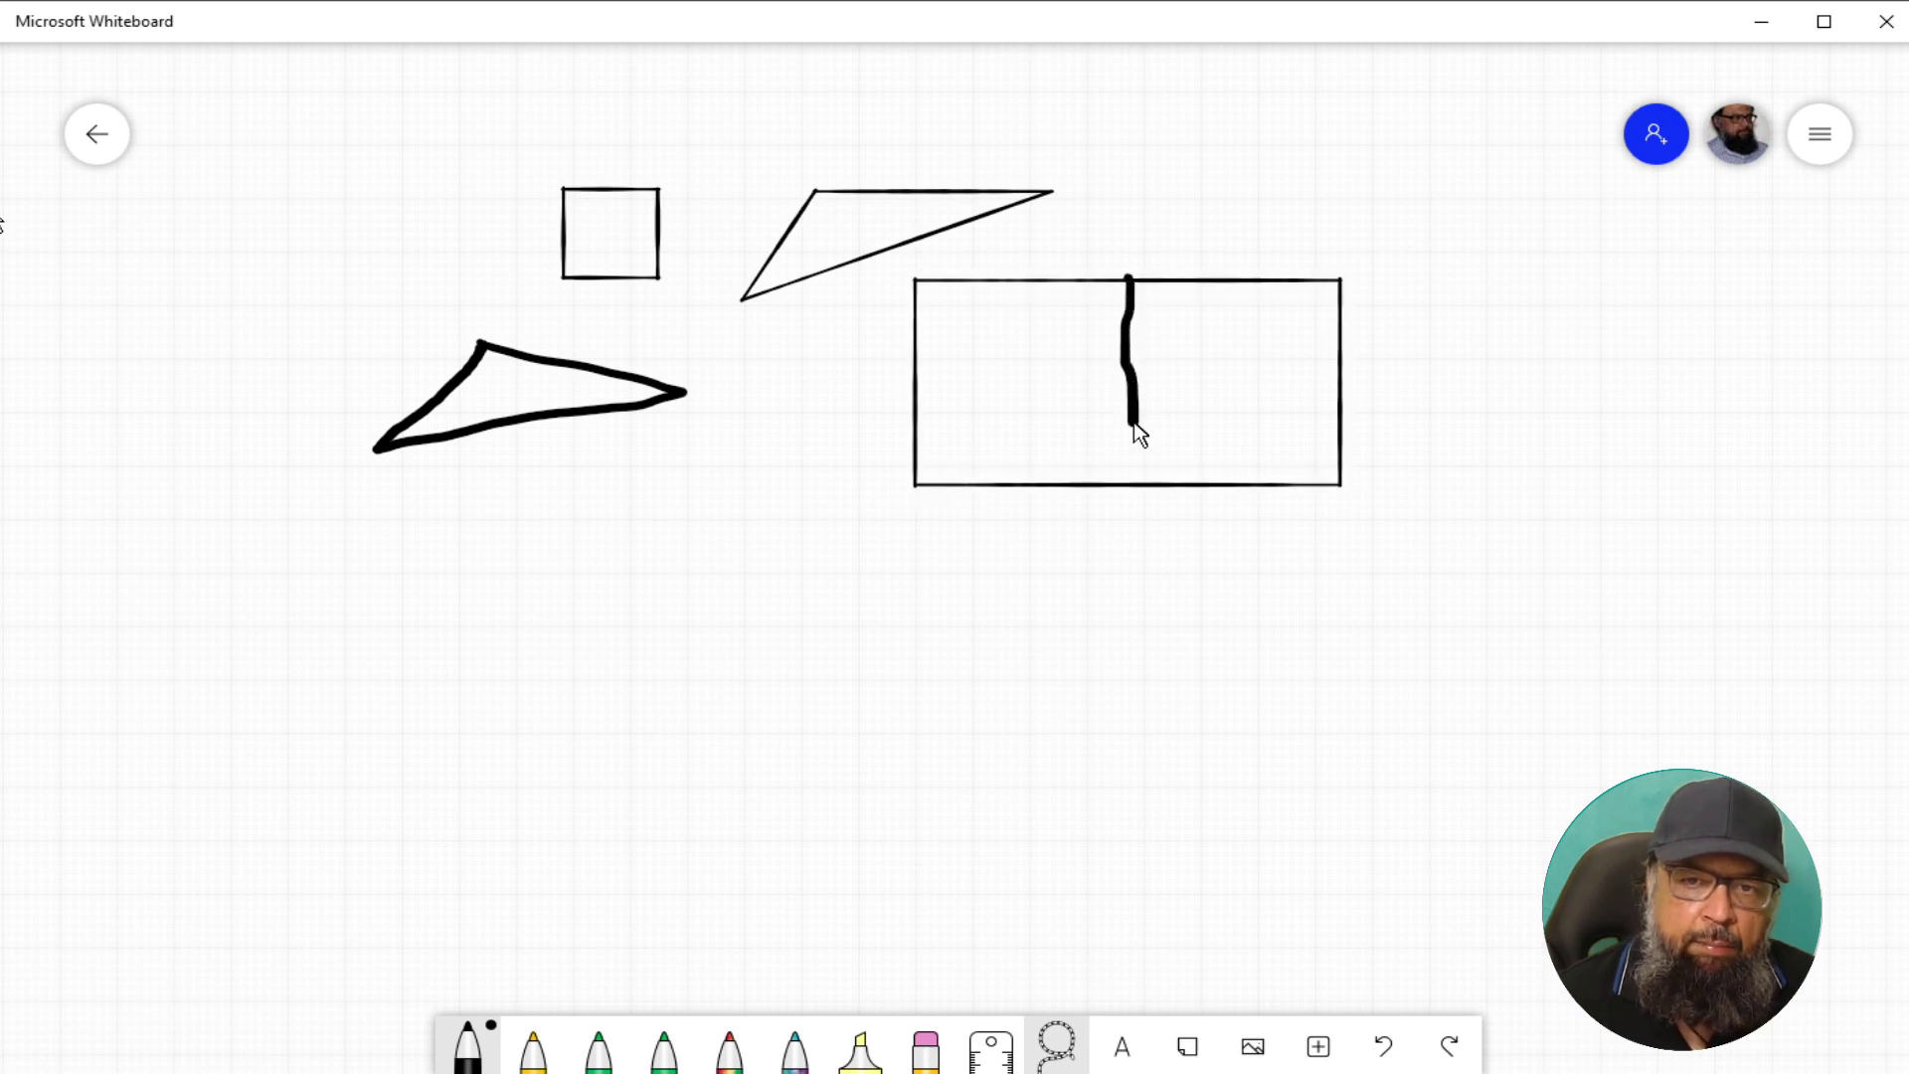
left_click_drag(1133, 421, 1115, 485)
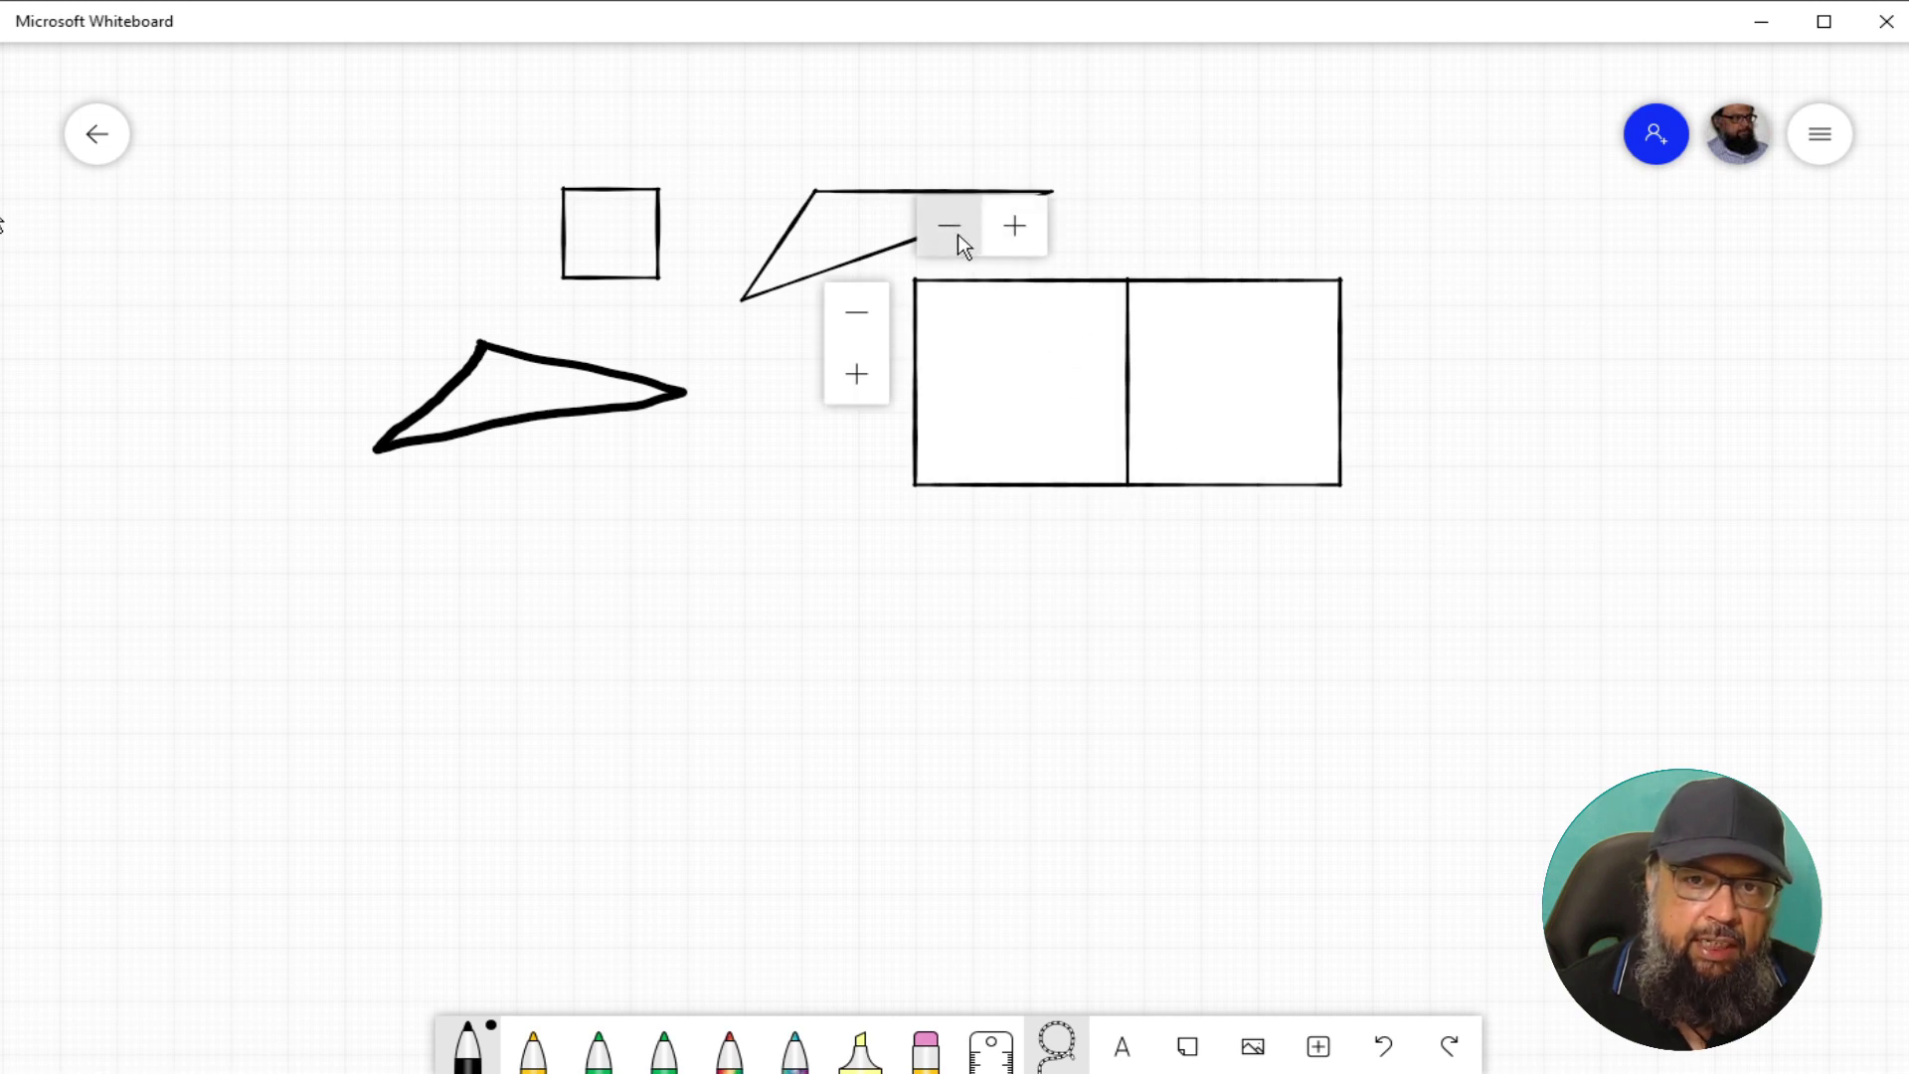
left_click(1014, 228)
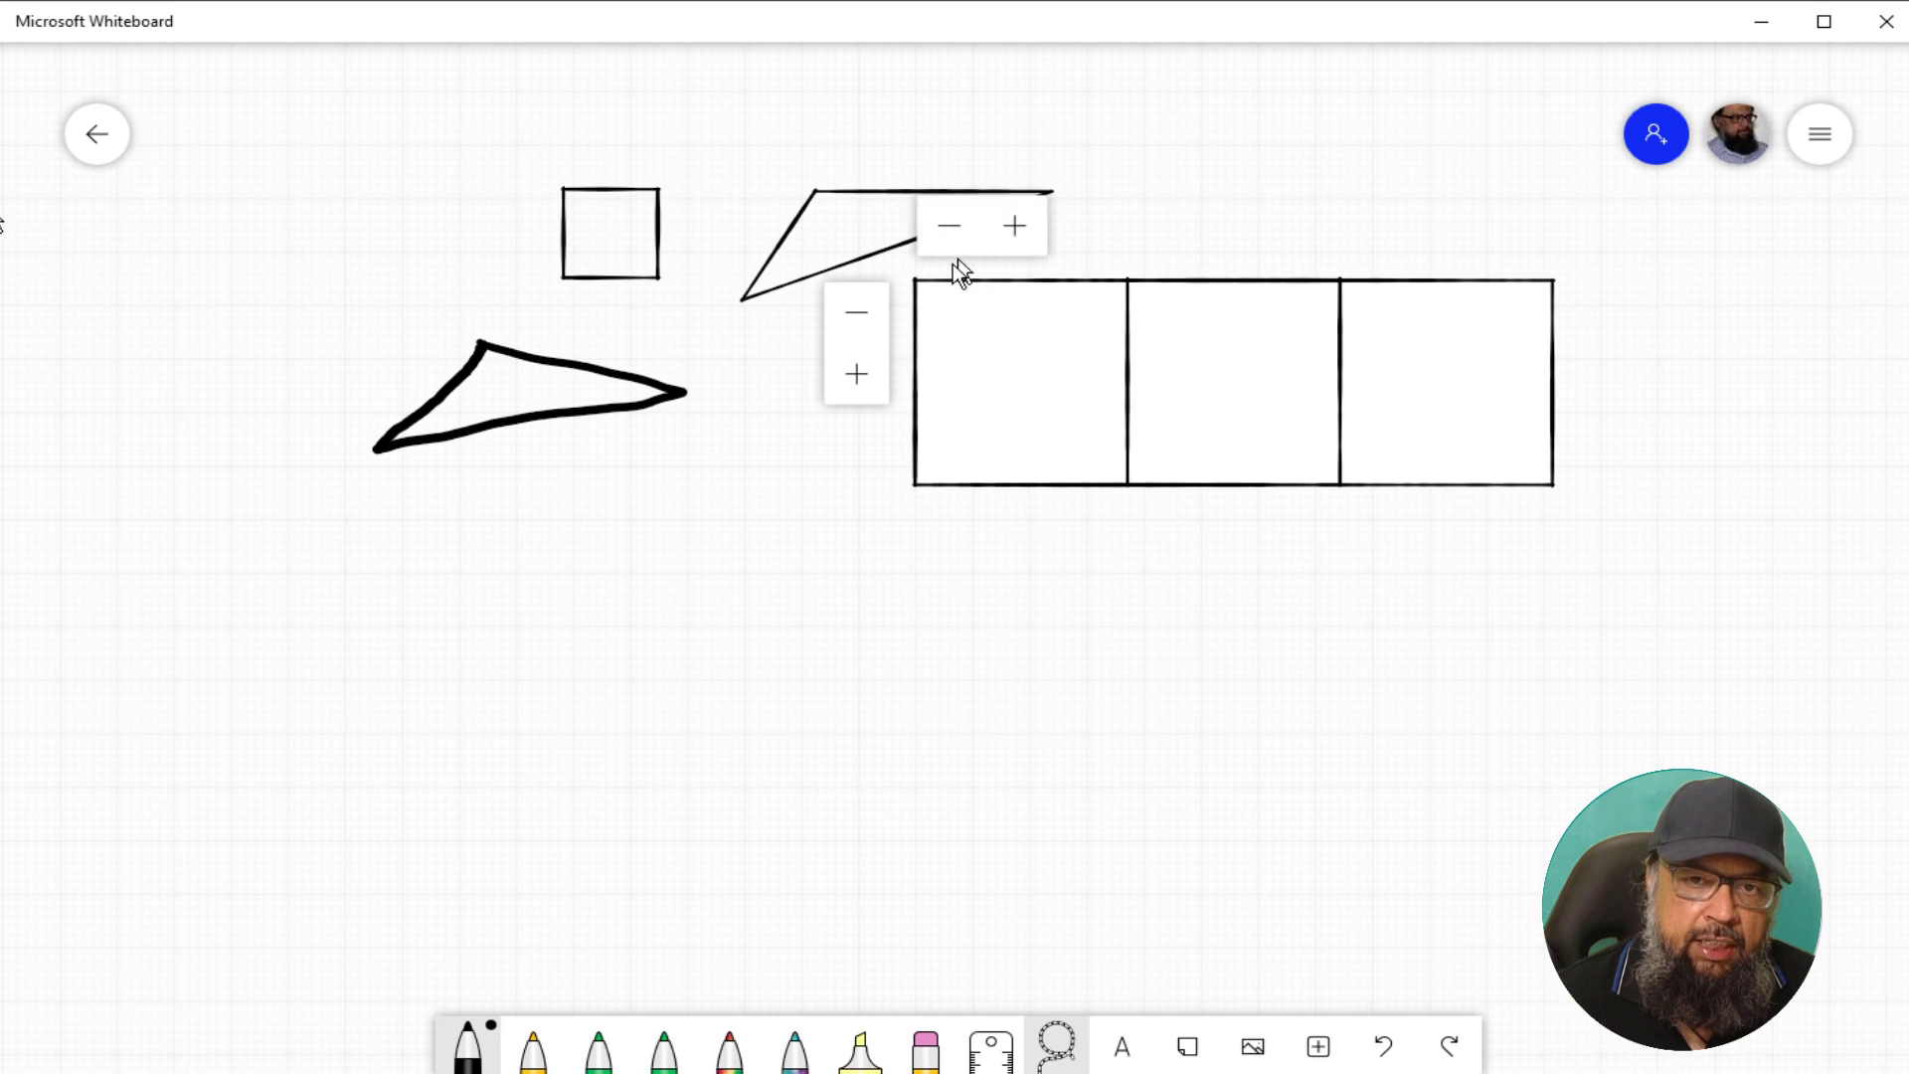
left_click(854, 376)
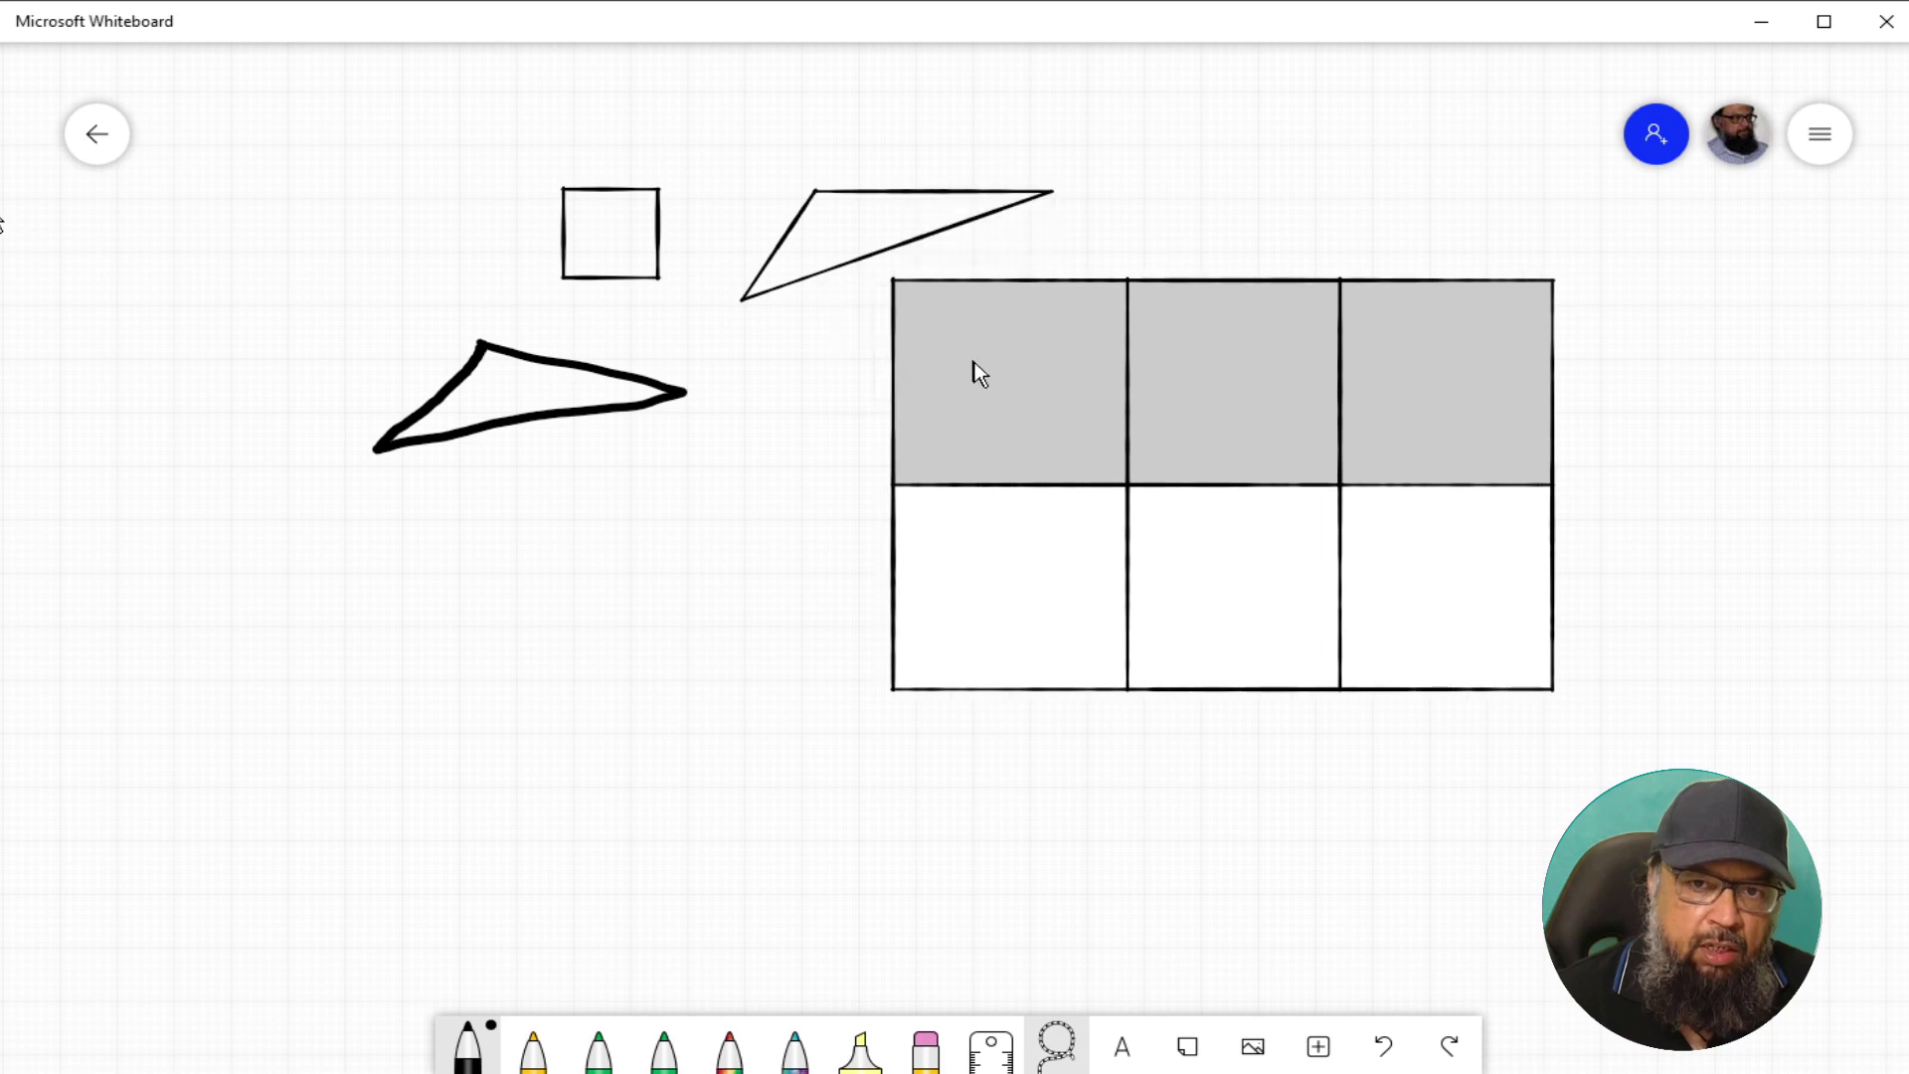
- Handwrite the equation x²+y²+z²=0 in the first cell of the table
mouse_move(970, 336)
left_mouse_down()
mouse_move(939, 364)
mouse_move(978, 364)
mouse_move(981, 323)
mouse_move(1066, 314)
left_mouse_up()
mouse_move(1068, 346)
left_mouse_down()
mouse_move(1064, 379)
mouse_move(1084, 348)
mouse_move(1138, 360)
left_mouse_up()
mouse_move(1115, 310)
left_mouse_down()
mouse_move(1185, 360)
mouse_move(1217, 338)
mouse_move(1195, 346)
left_mouse_up()
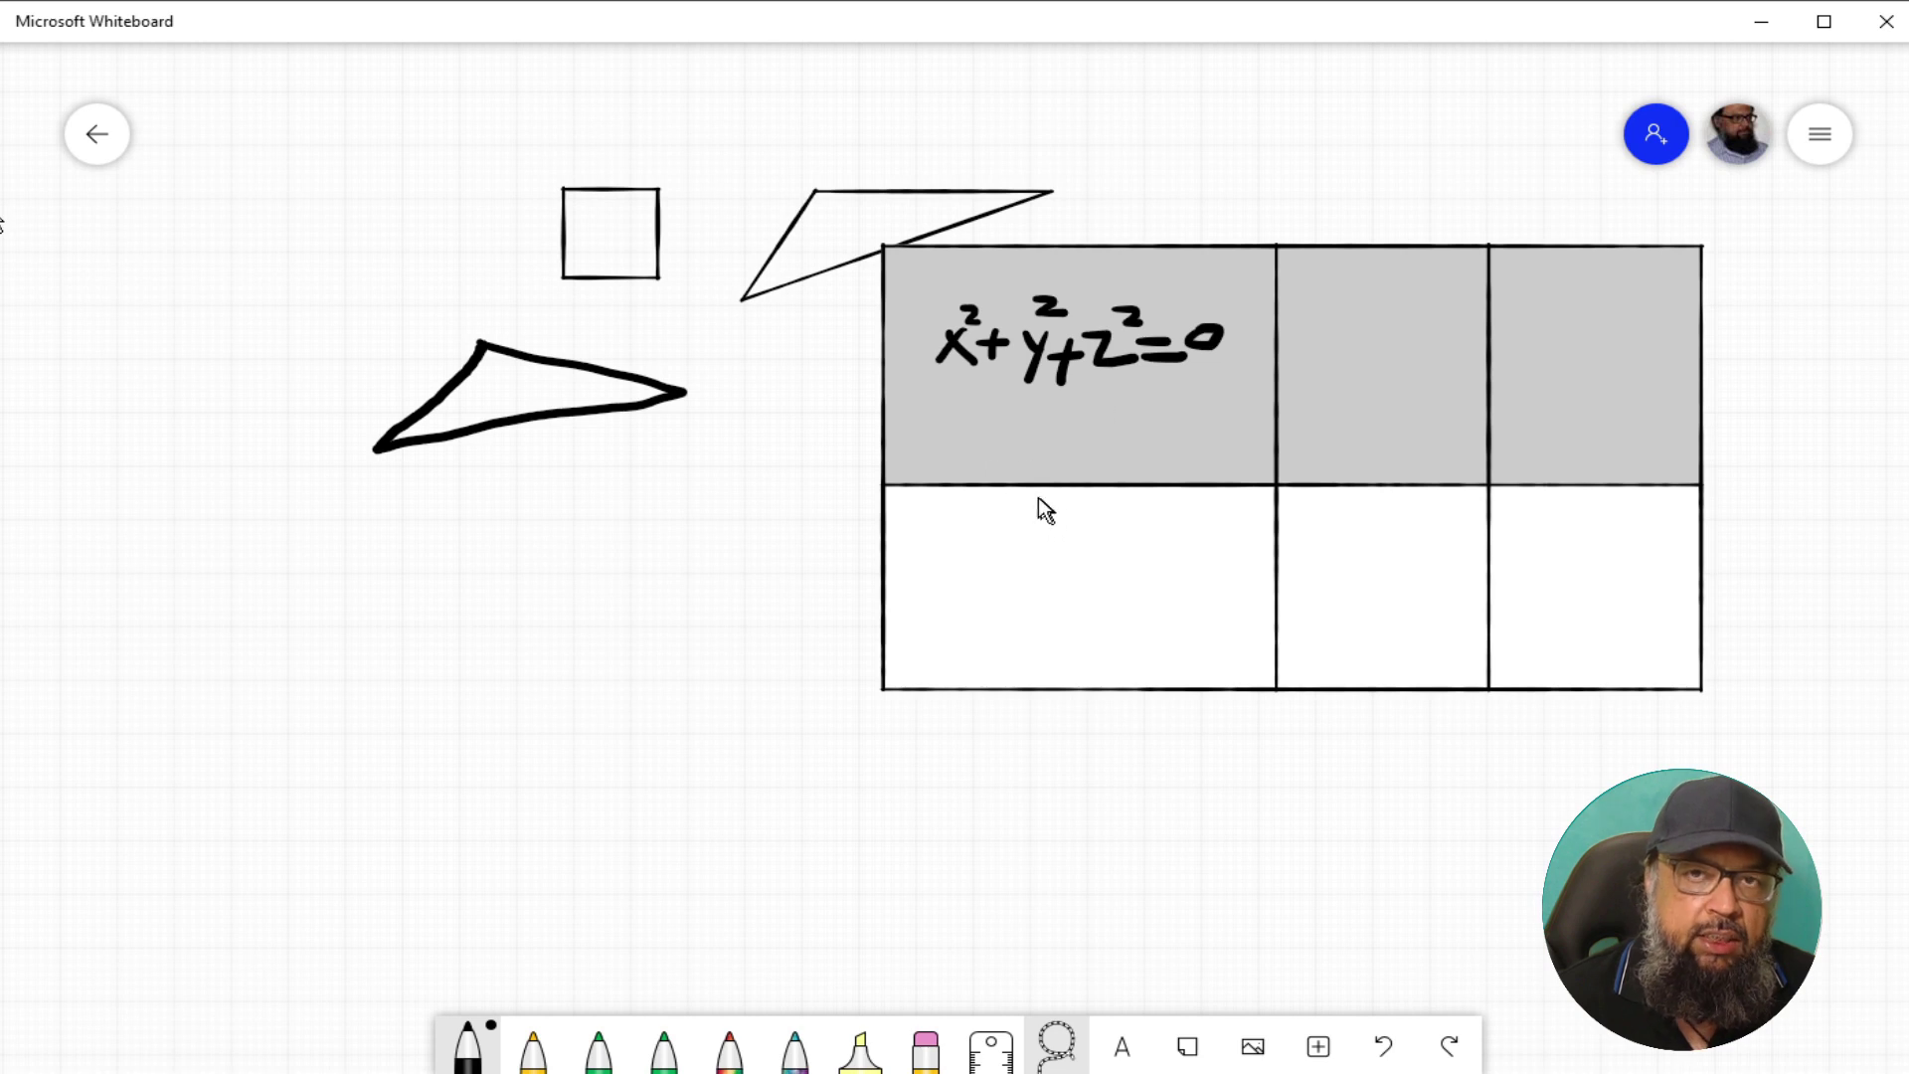
- Turn off Object snapping in the whiteboard settings
left_click(1819, 134)
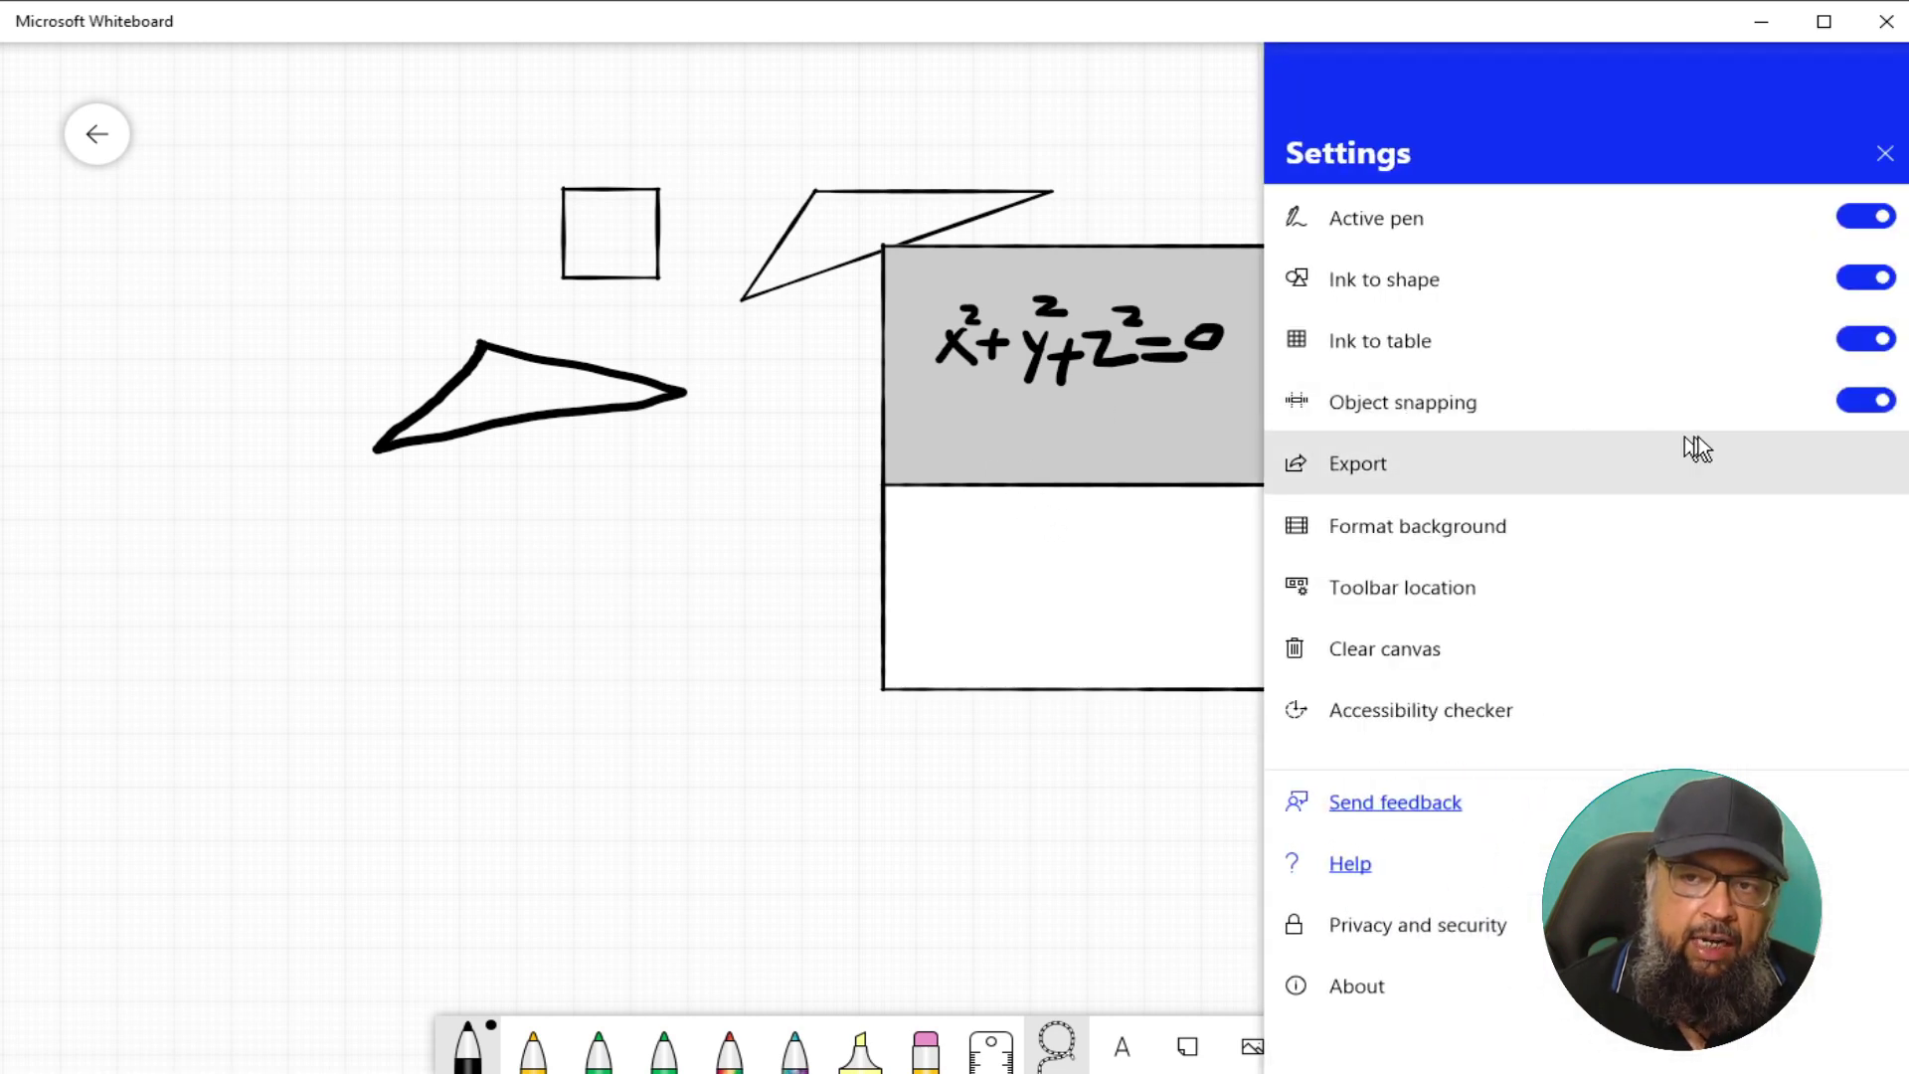
left_click(1851, 403)
key("Escape")
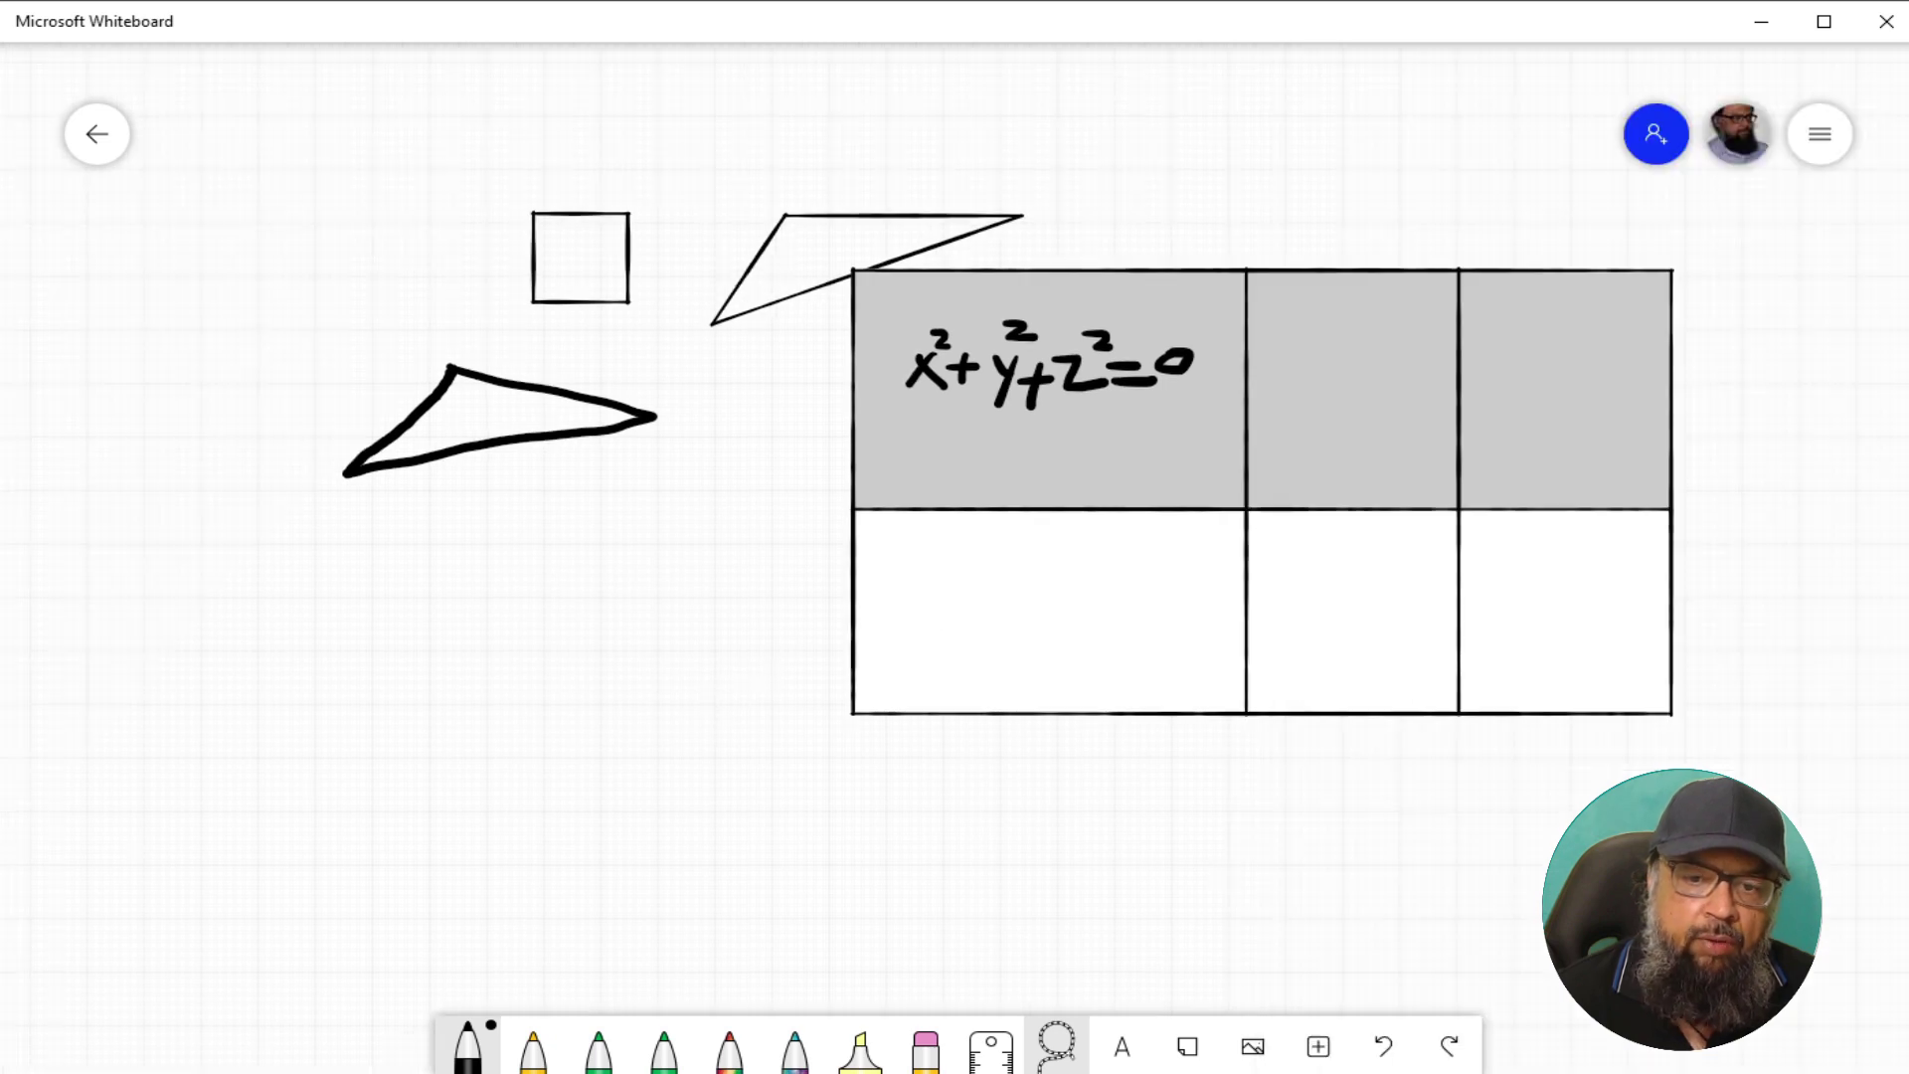
- Select the thin-lined triangle with the lasso and move it to the lower left of the square
left_click(1060, 1041)
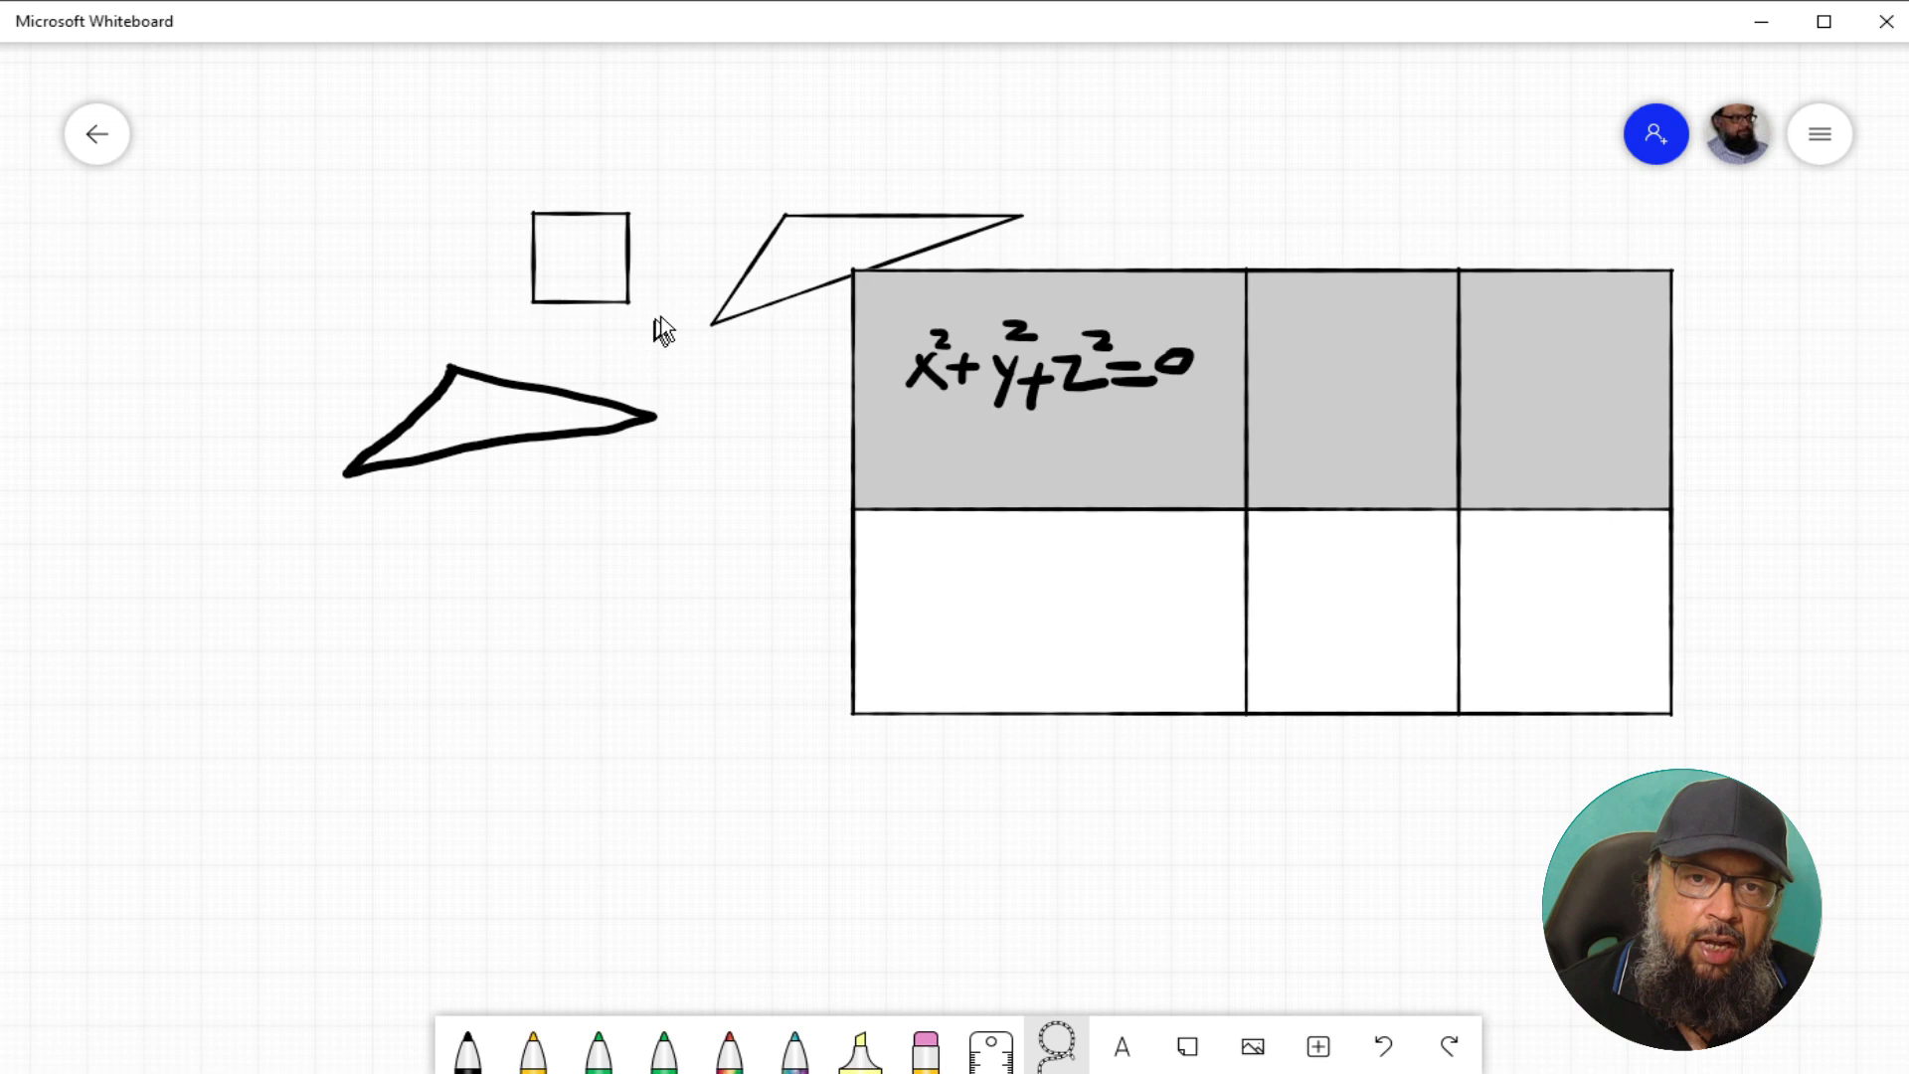
left_click(747, 288)
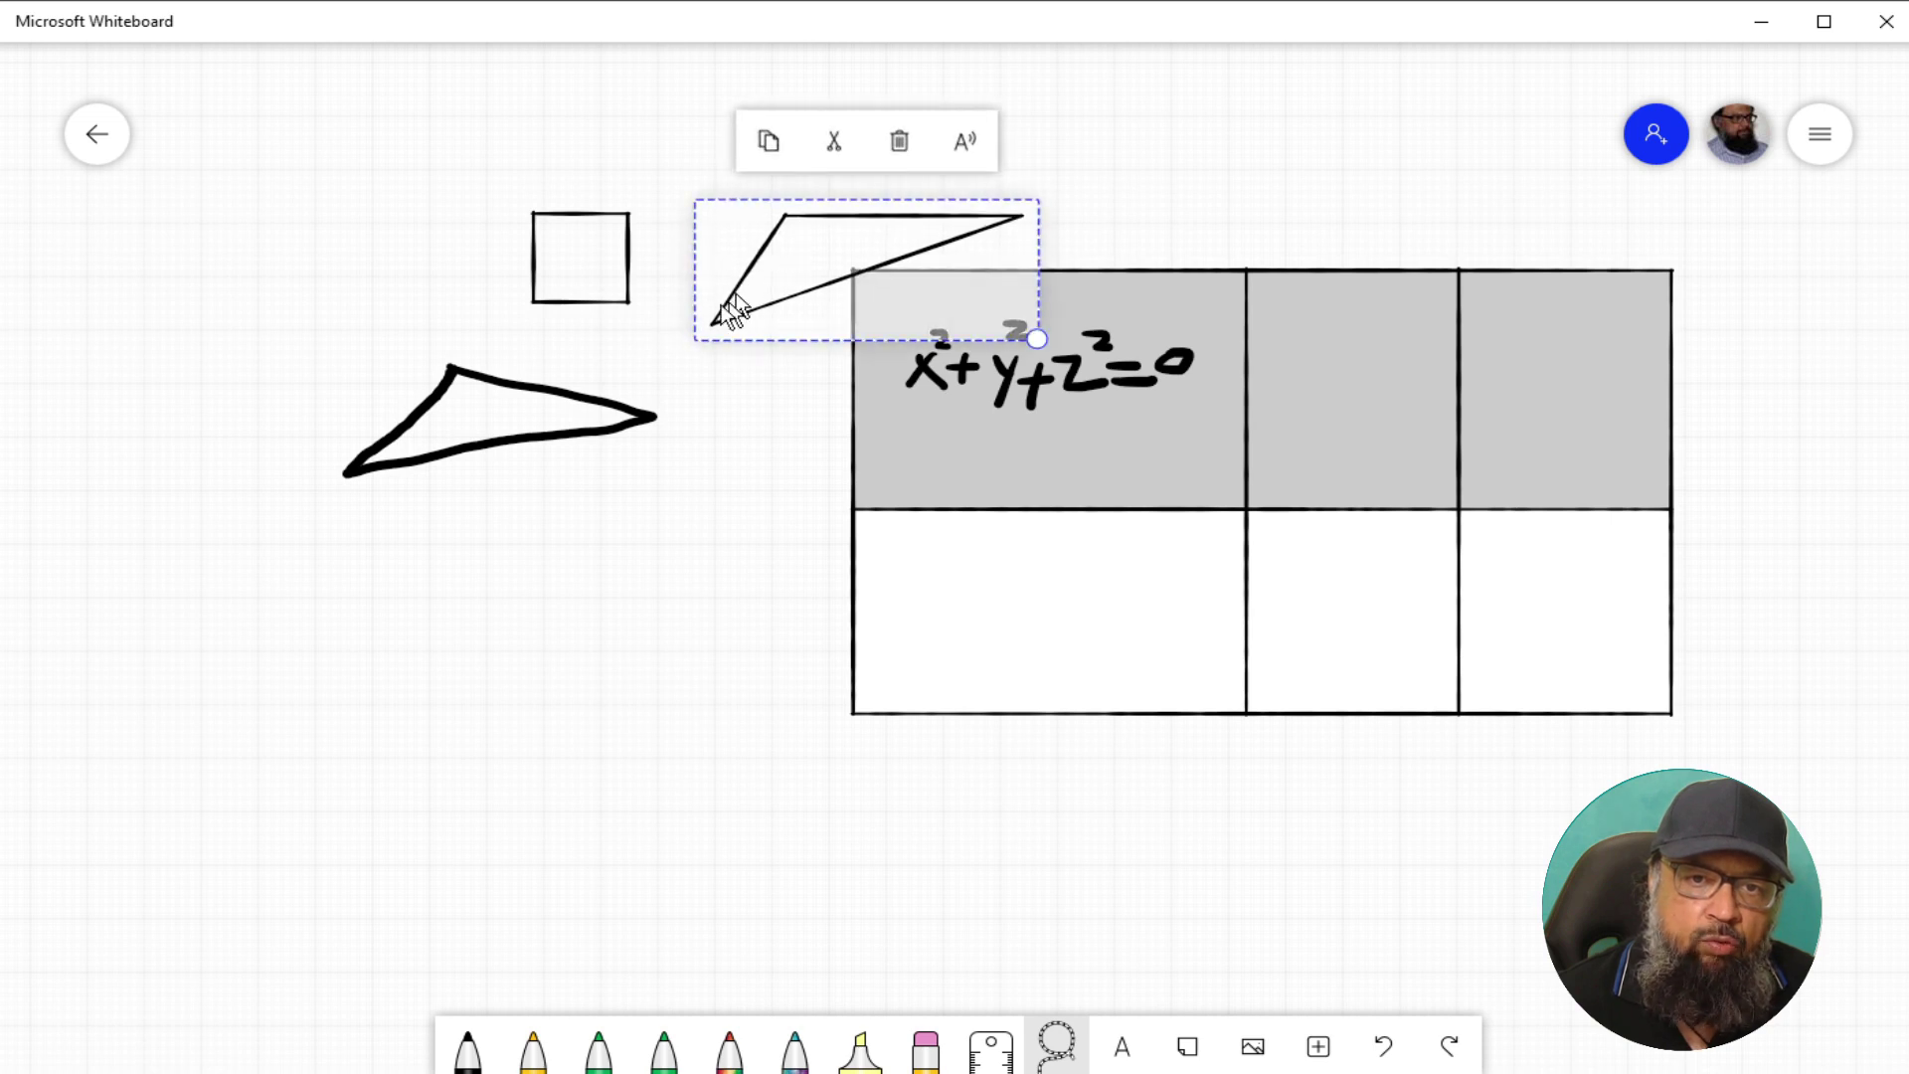
left_click_drag(751, 302, 269, 344)
- Turn Object snapping back on and close the settings
left_click(1826, 147)
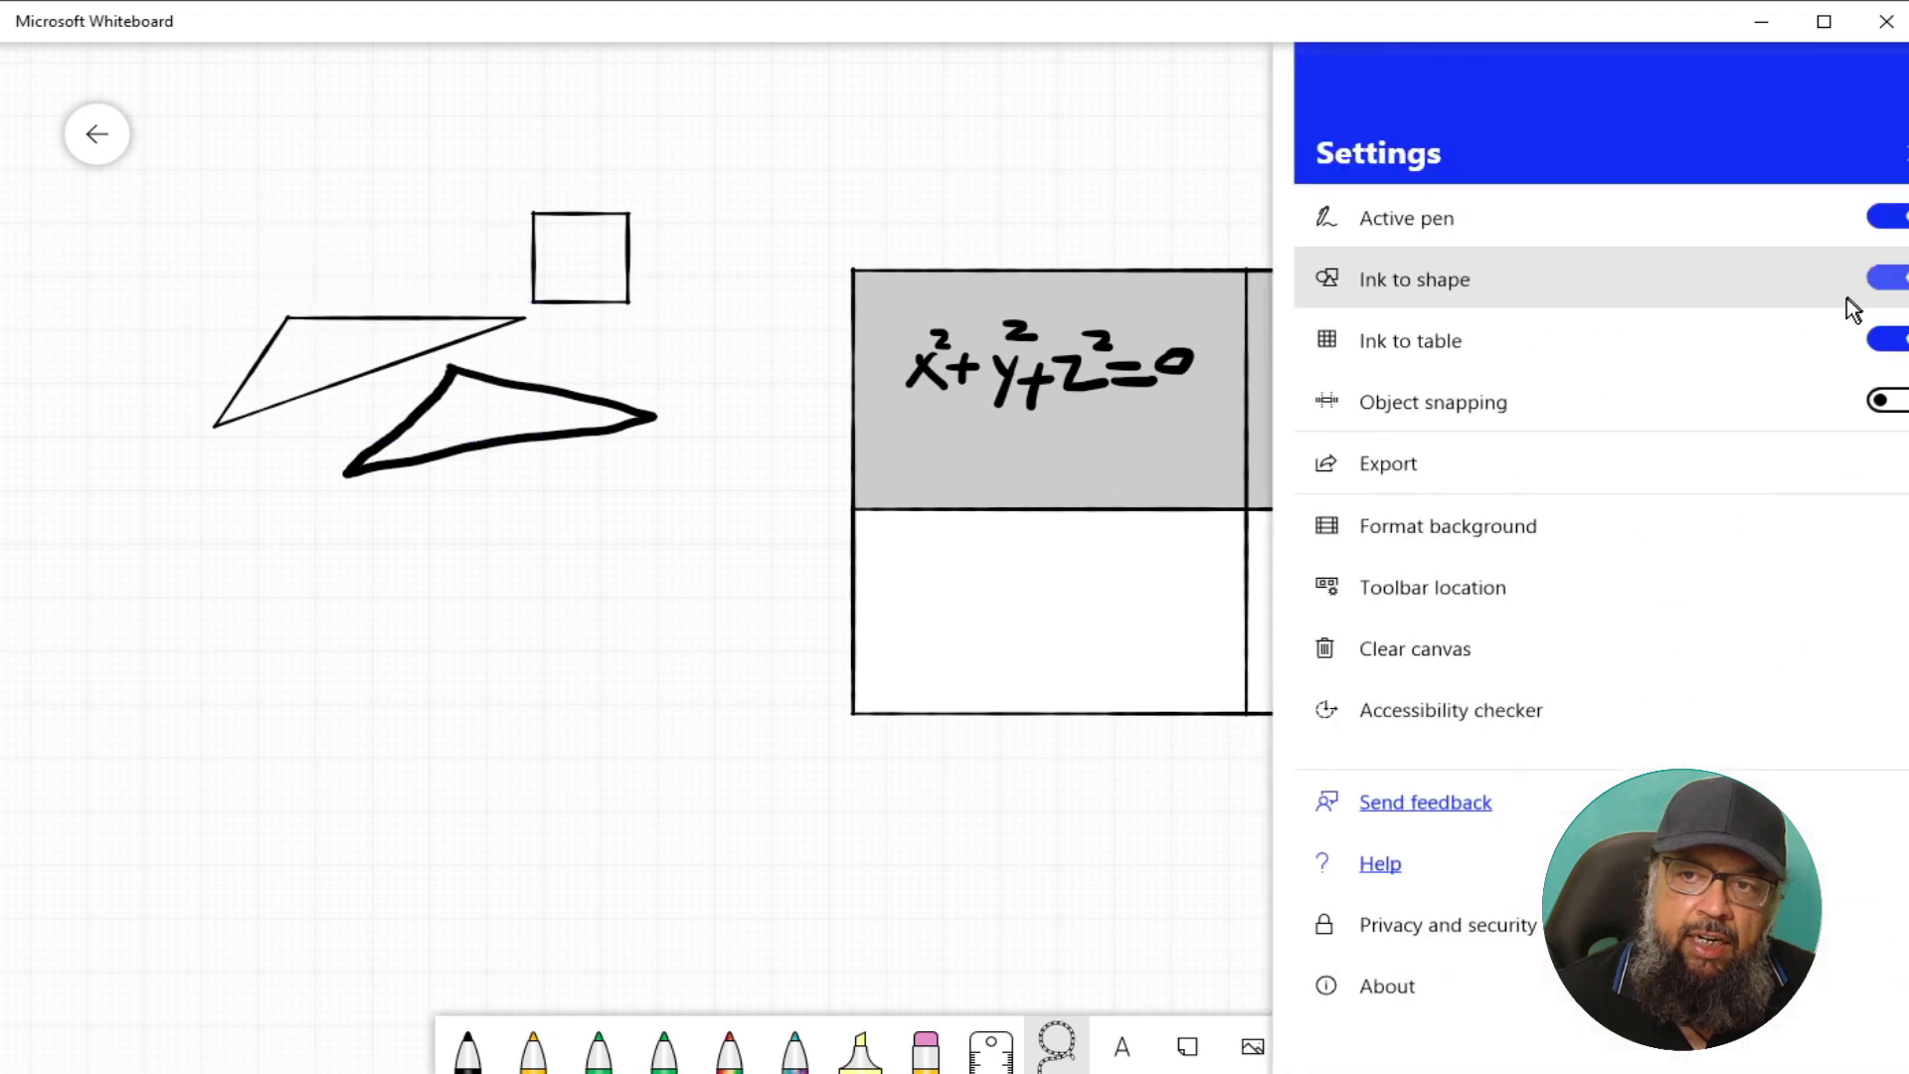
left_click(1865, 400)
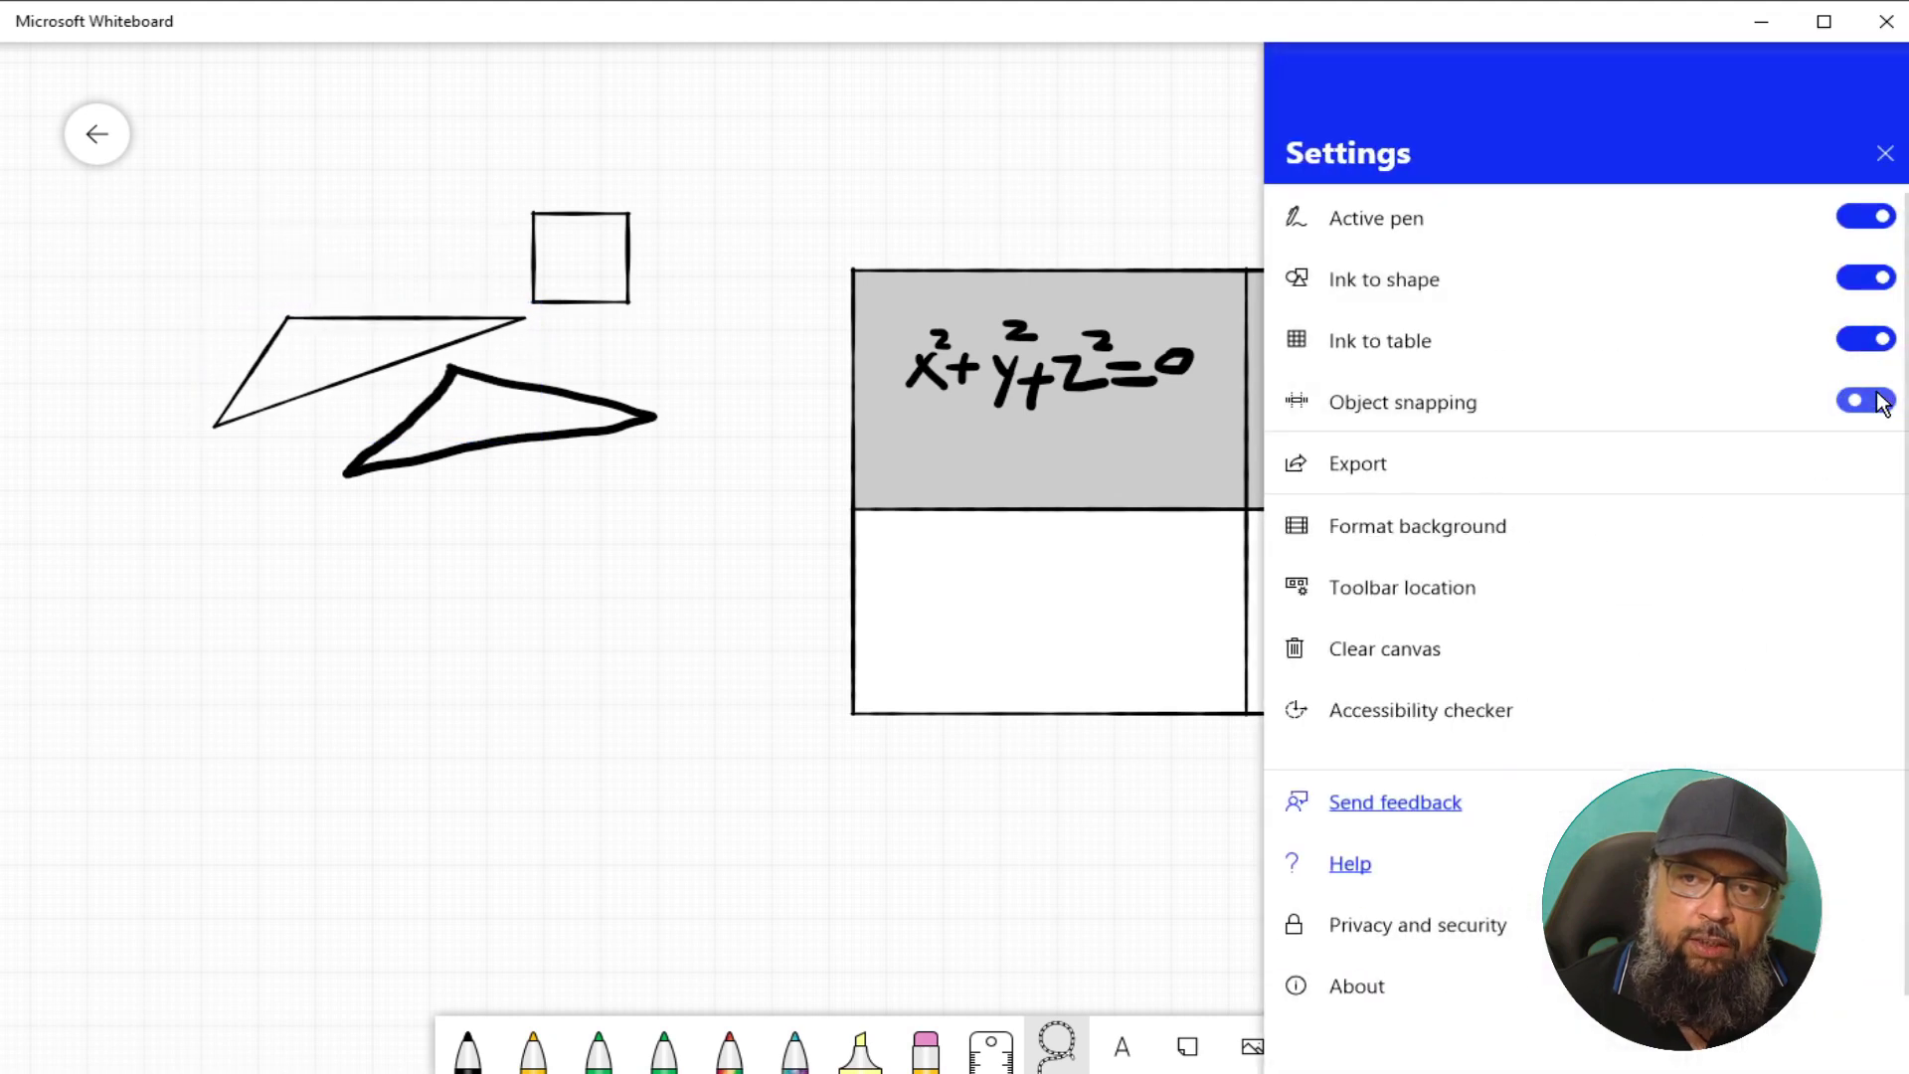
left_click(813, 898)
- Select the thin-lined triangle with the lasso and move it left of the square, snapping it level with the square's top
left_click(1056, 1042)
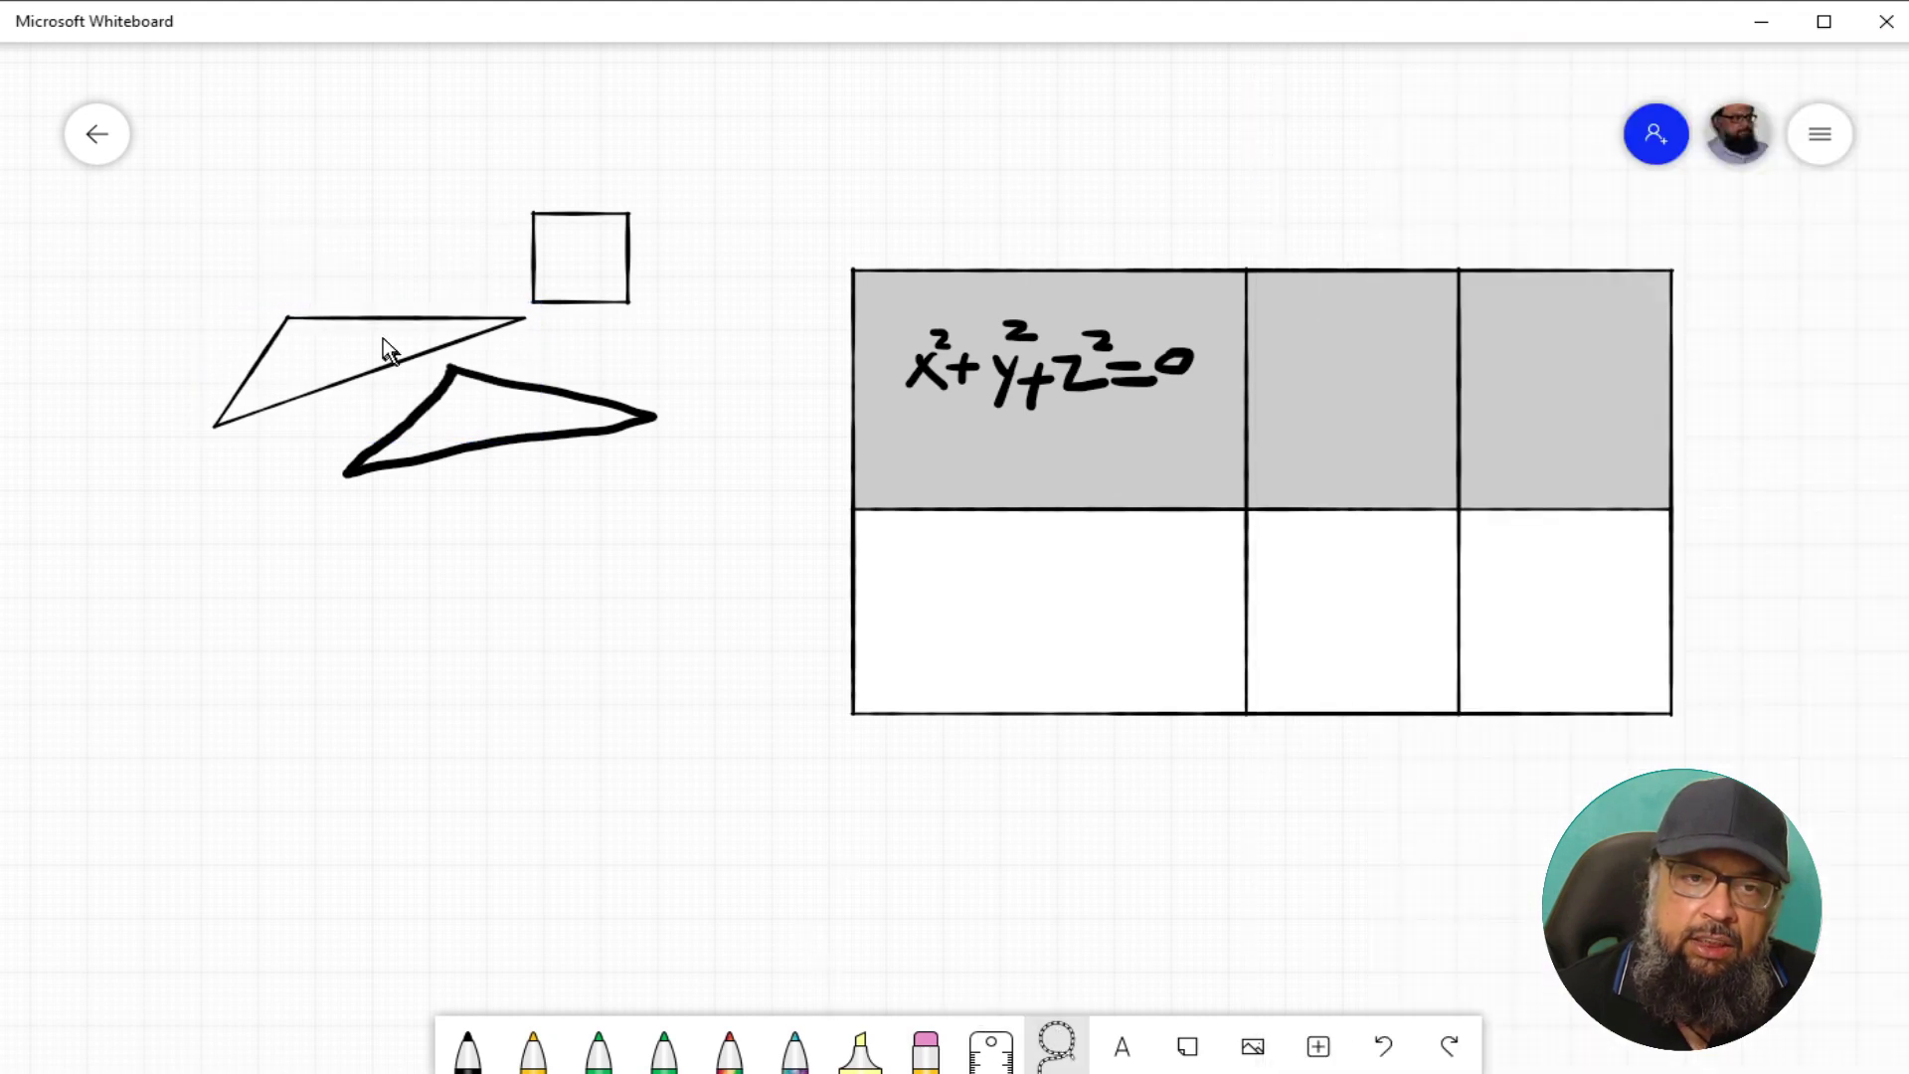
left_click(509, 319)
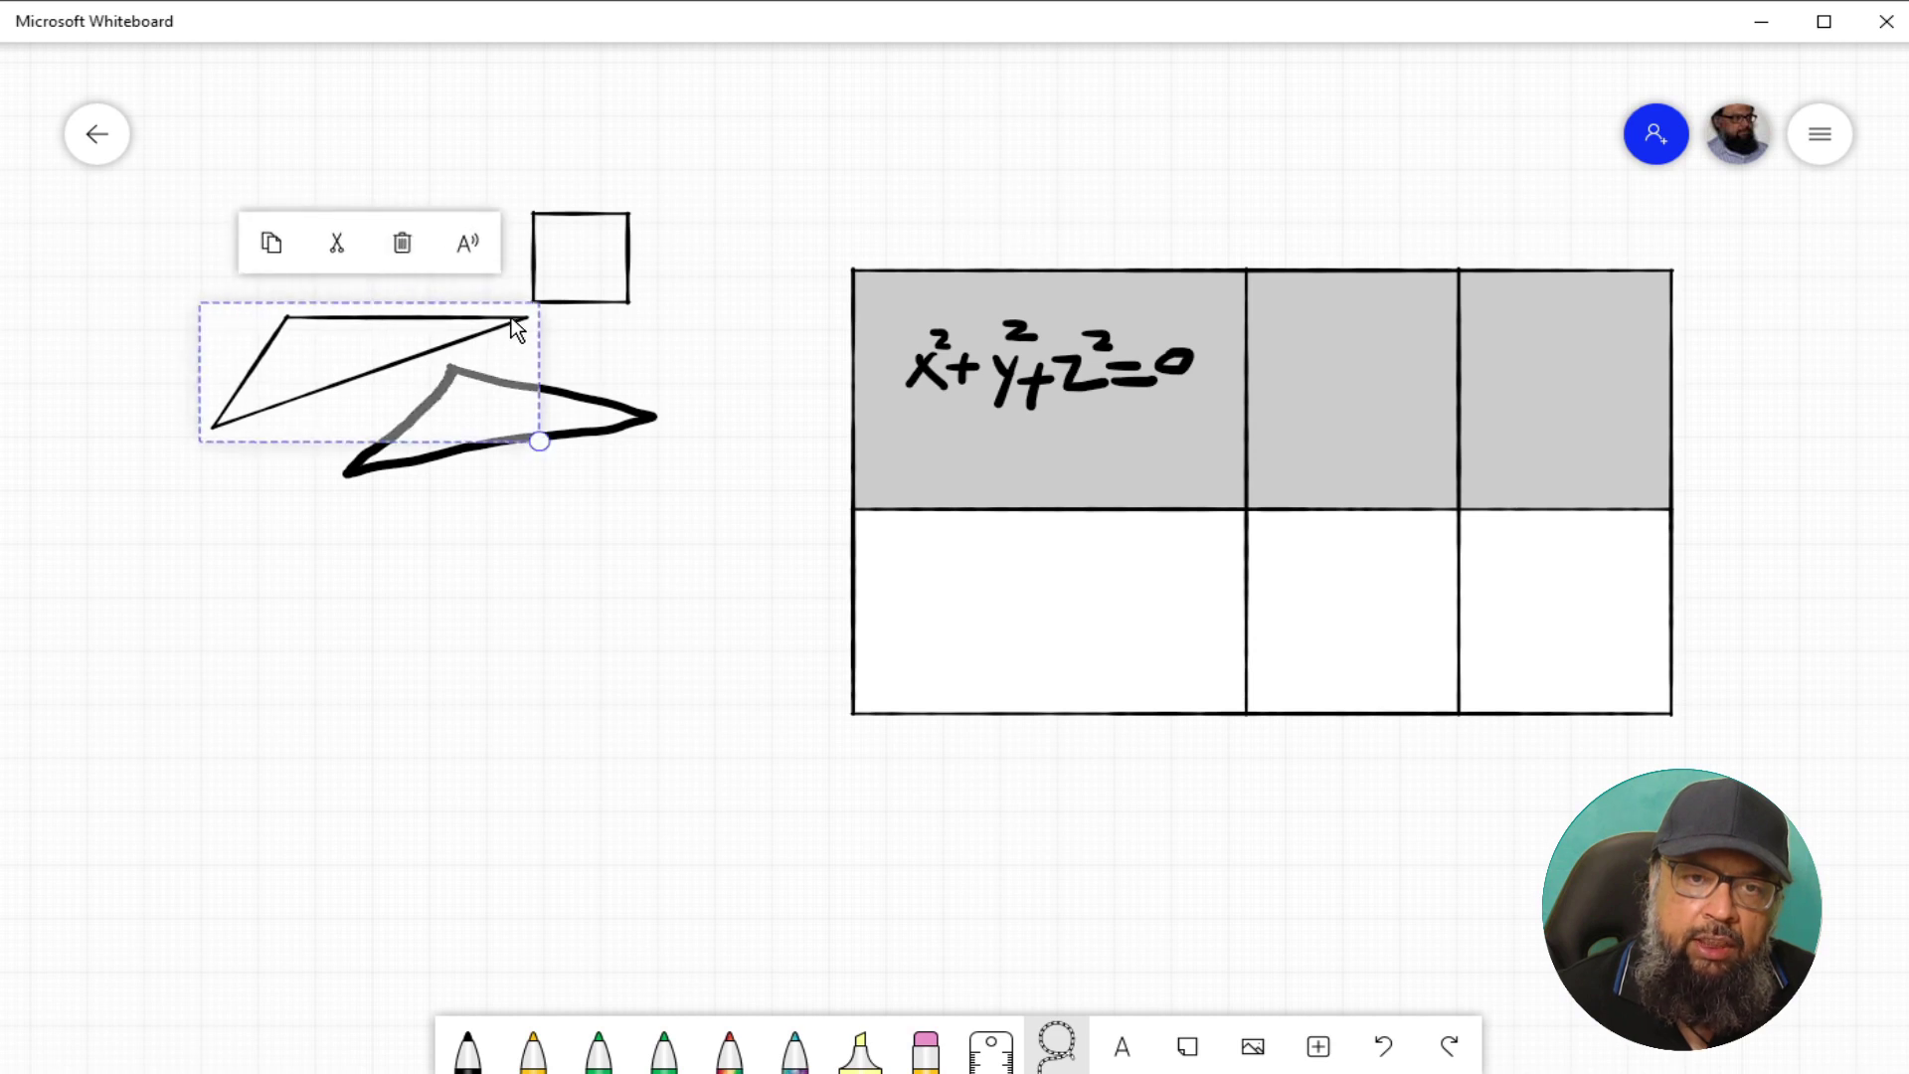
left_click_drag(511, 318, 407, 236)
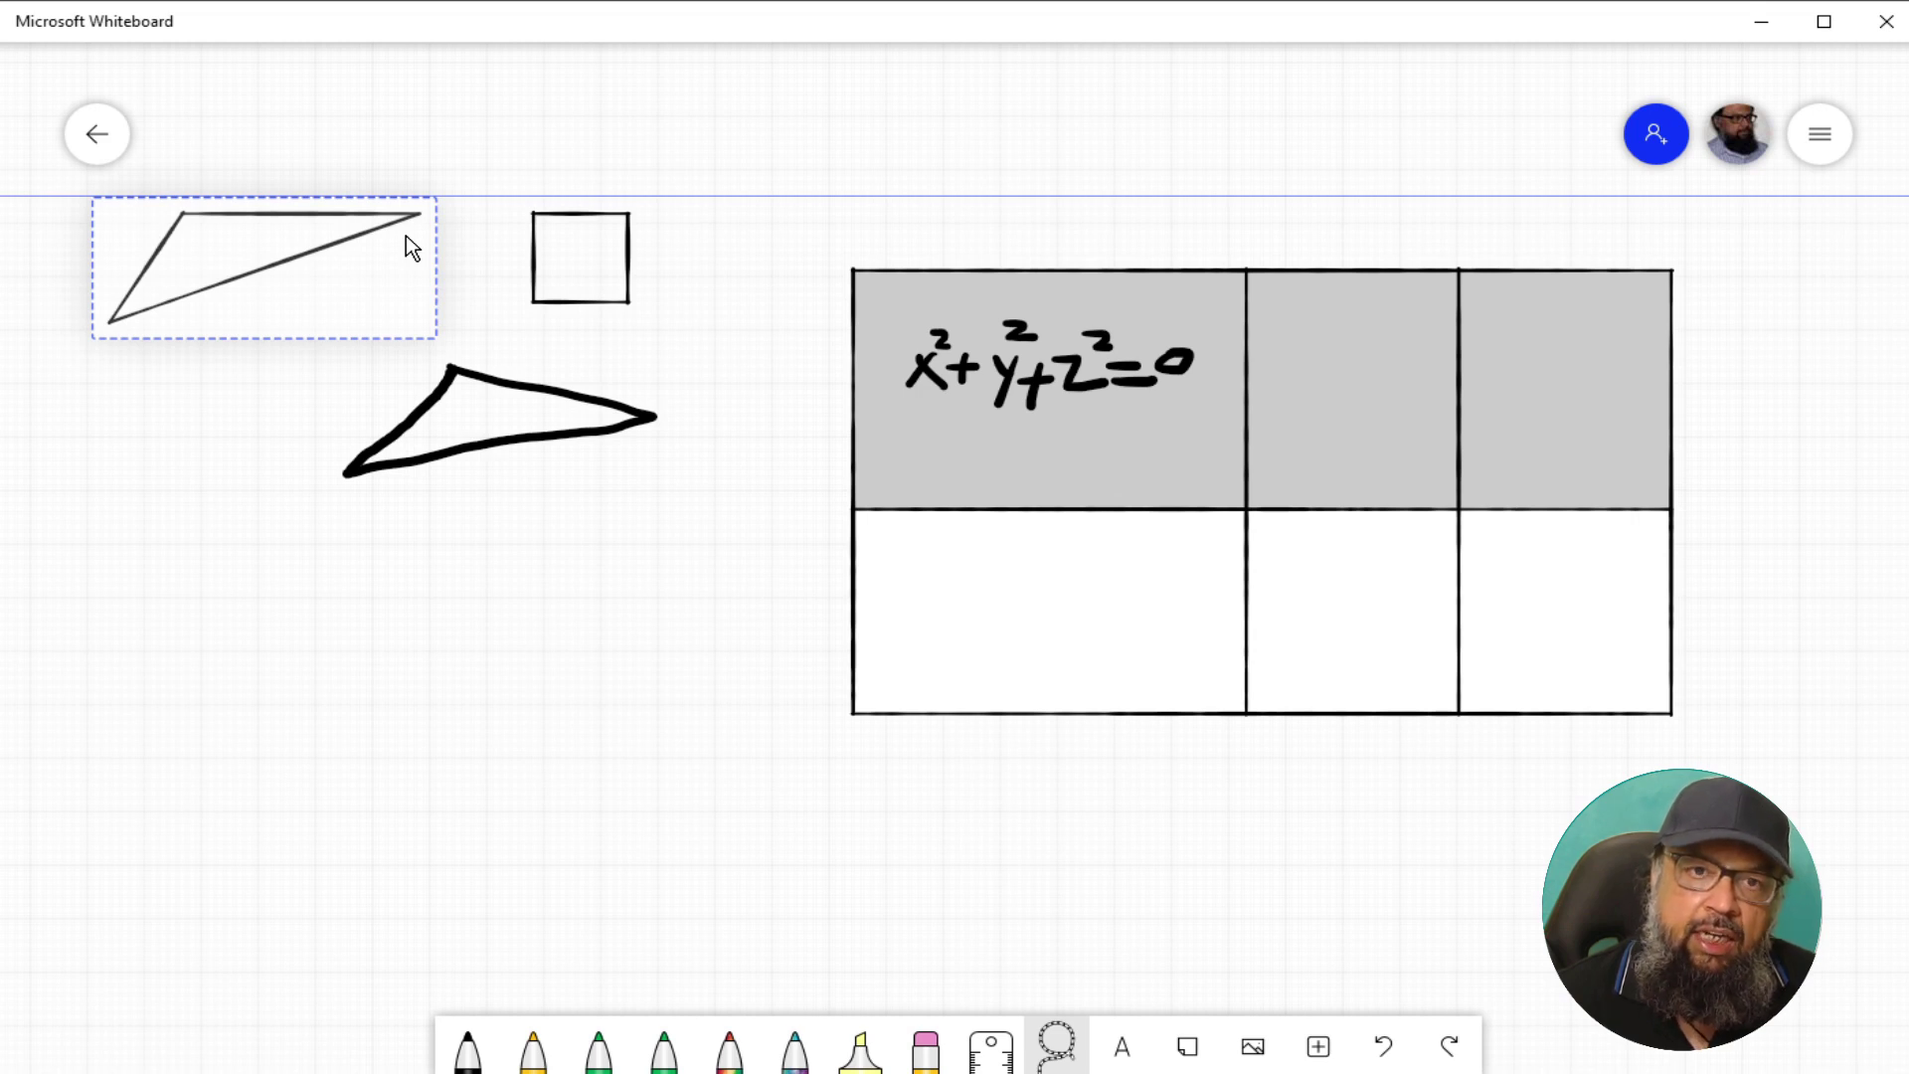
left_click_drag(412, 248, 421, 251)
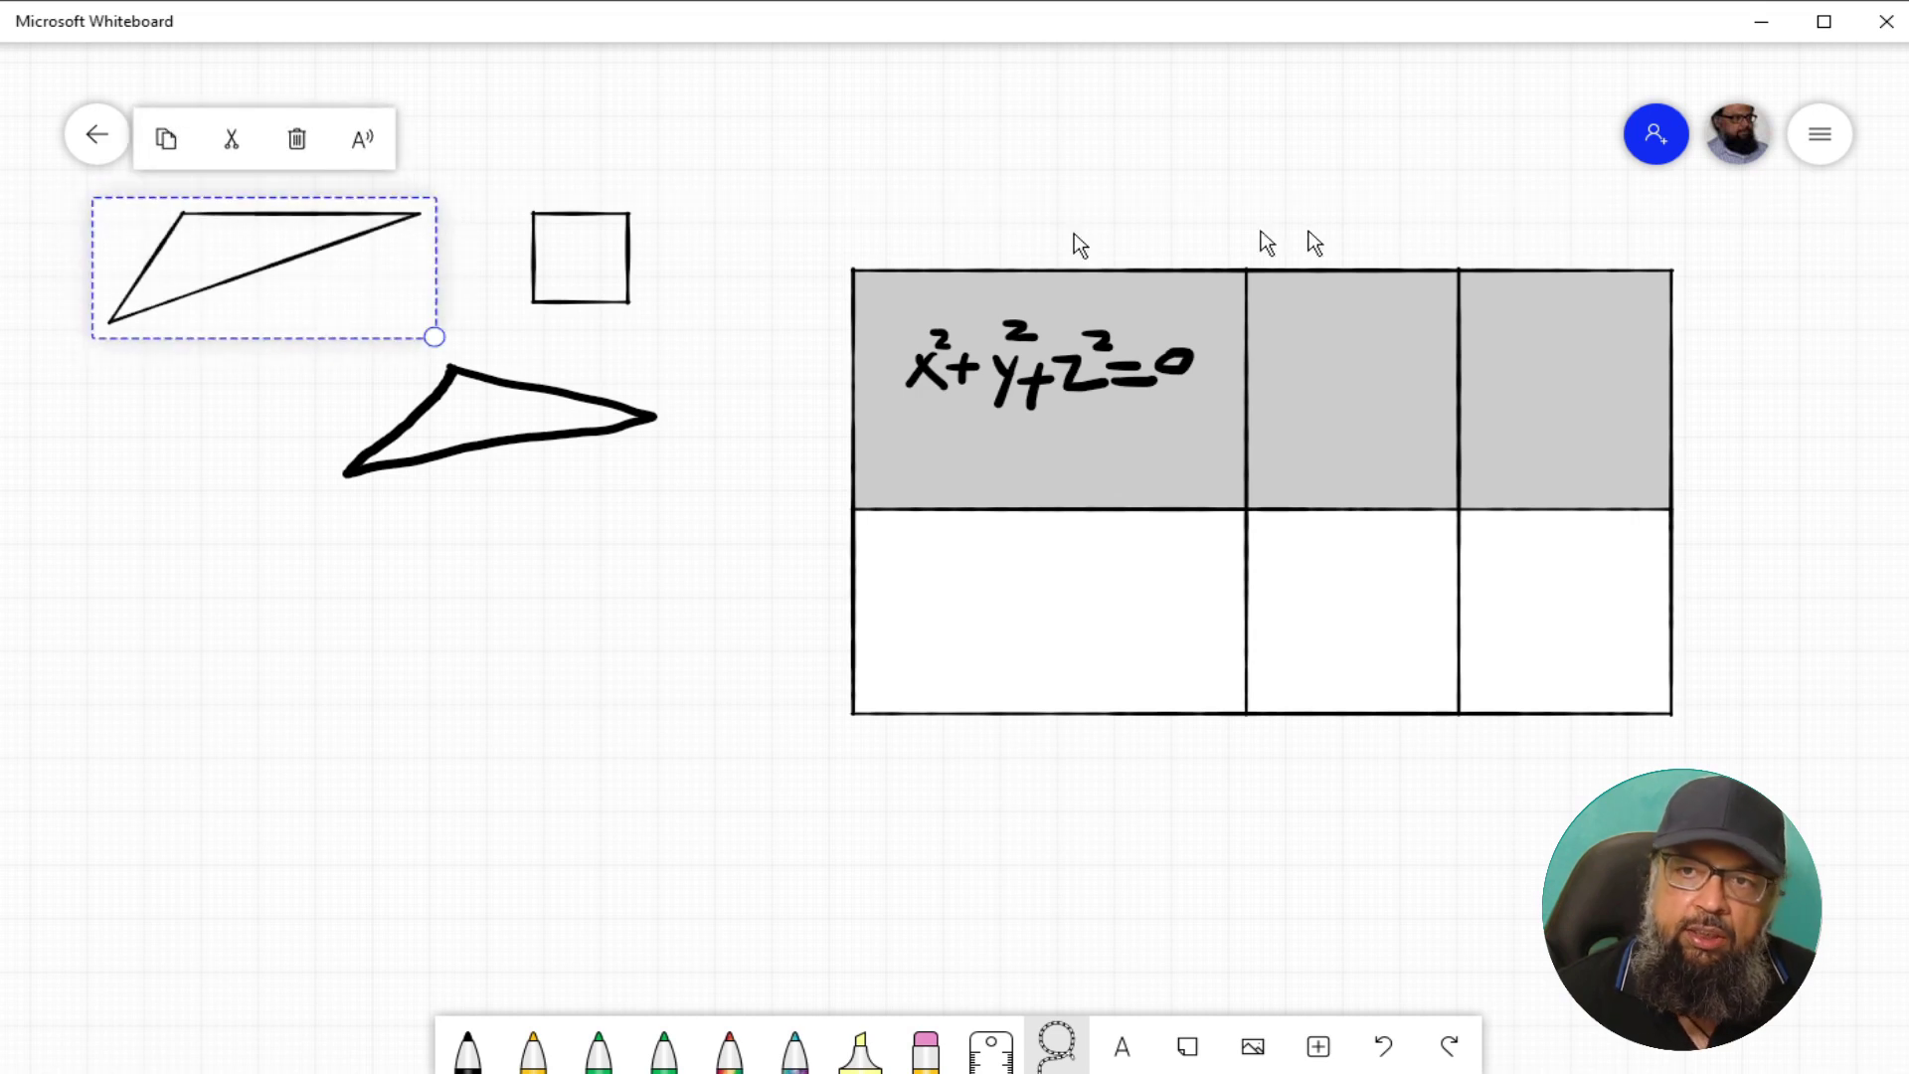
- View the board's export format options in the settings and return to the settings list
left_click(1819, 133)
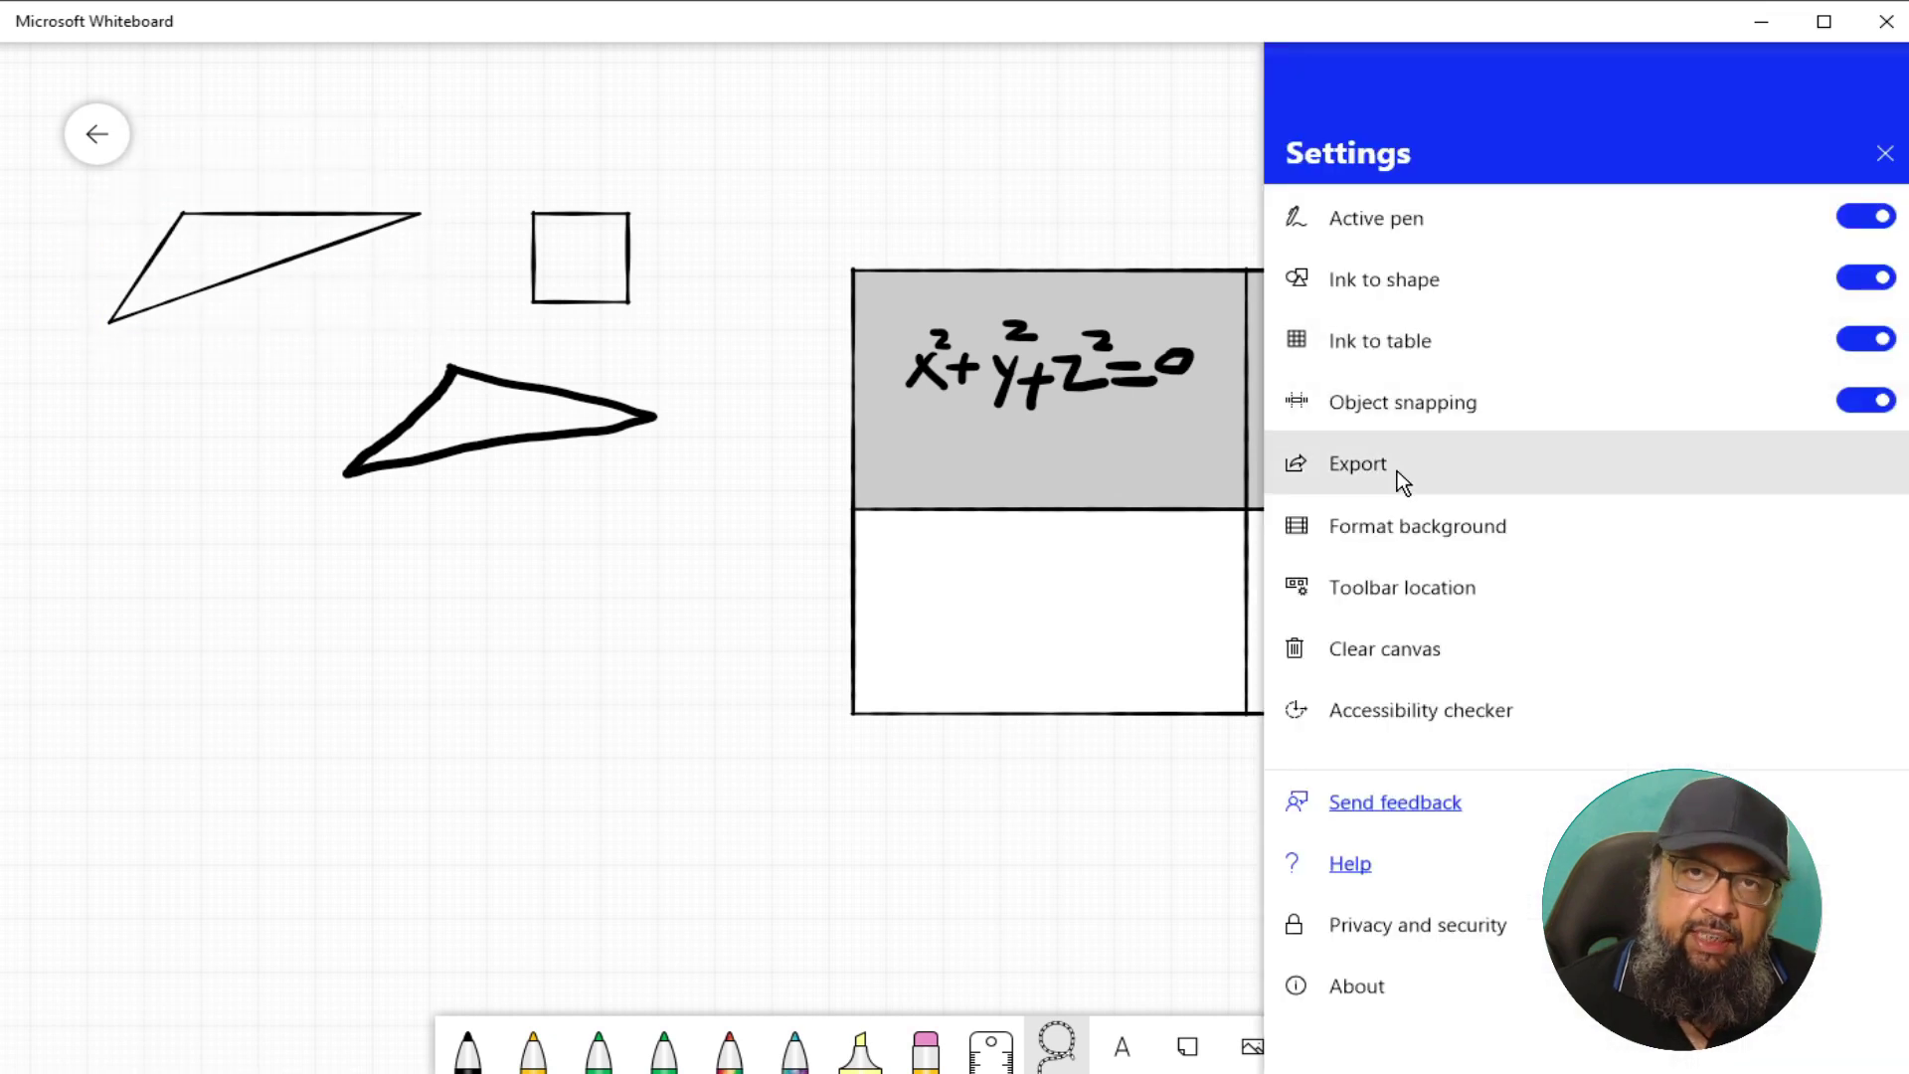
left_click(1398, 469)
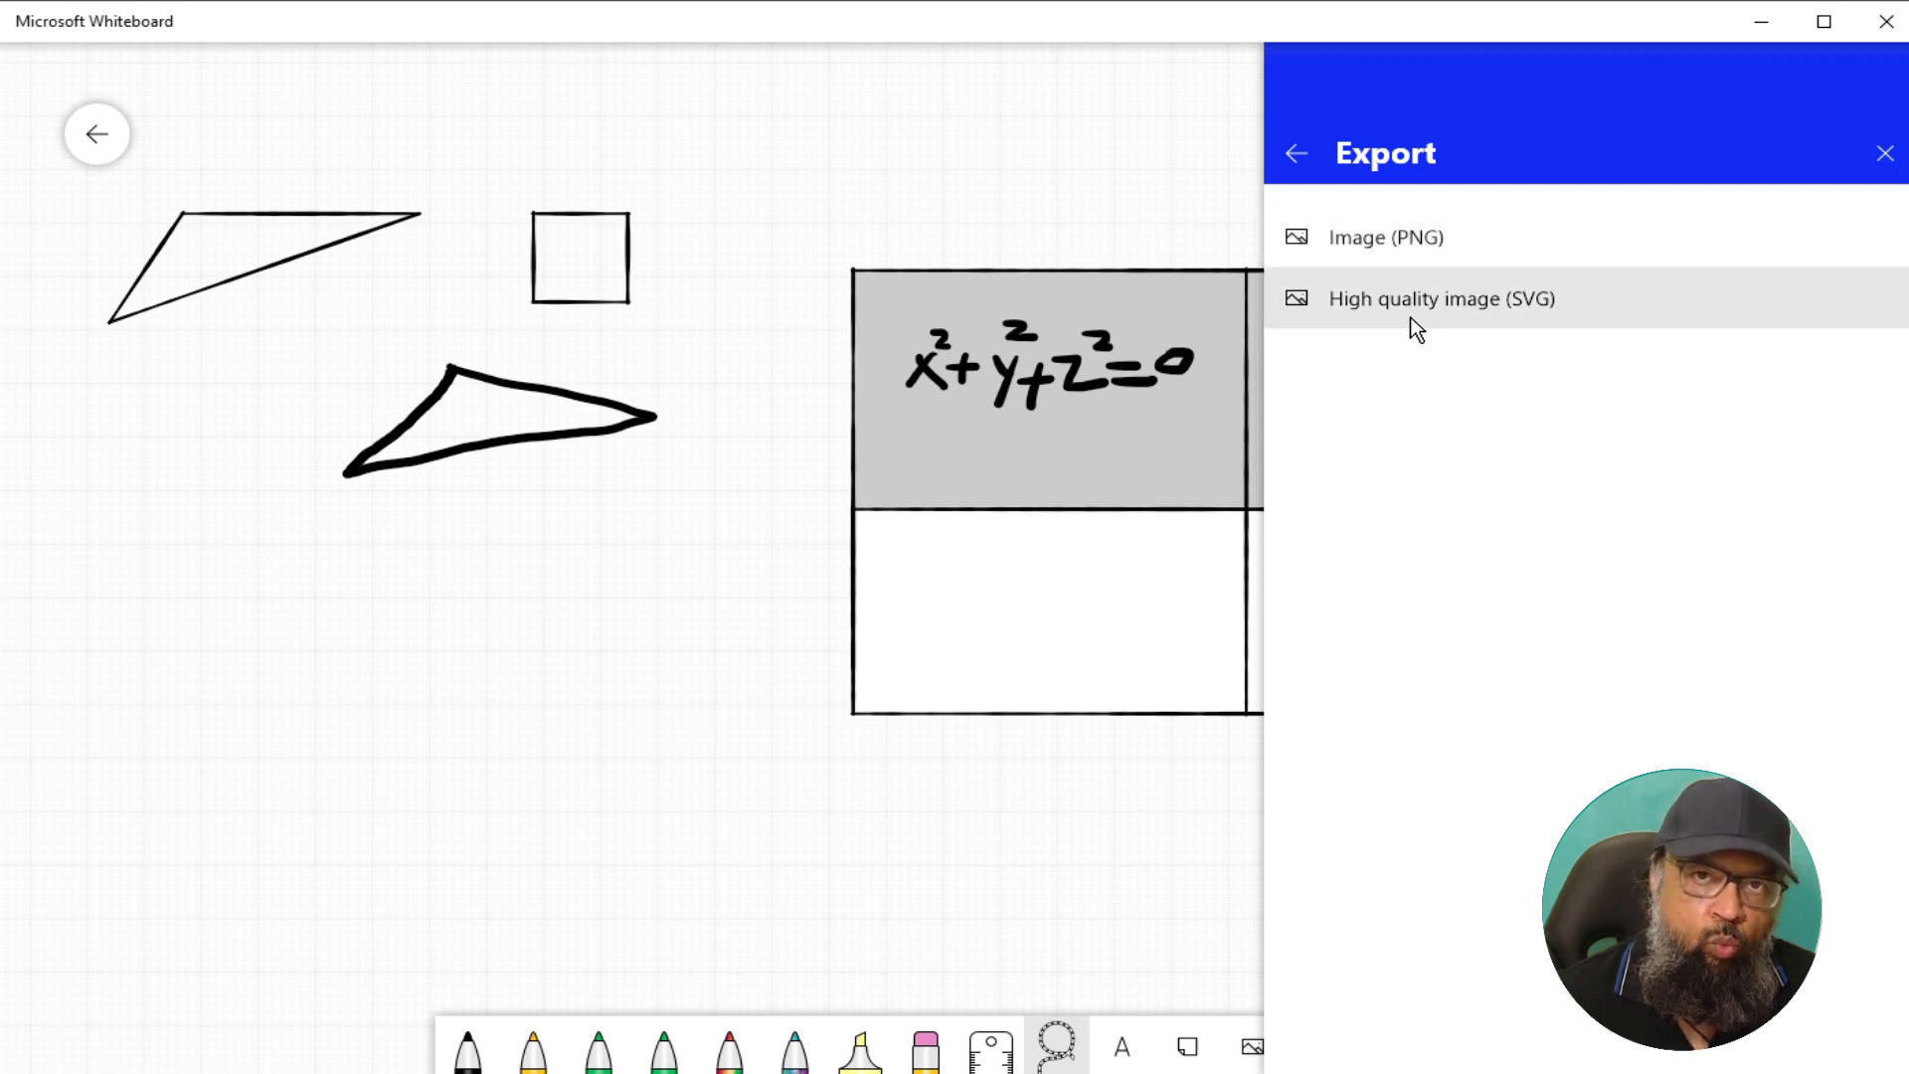
key("alt+Left")
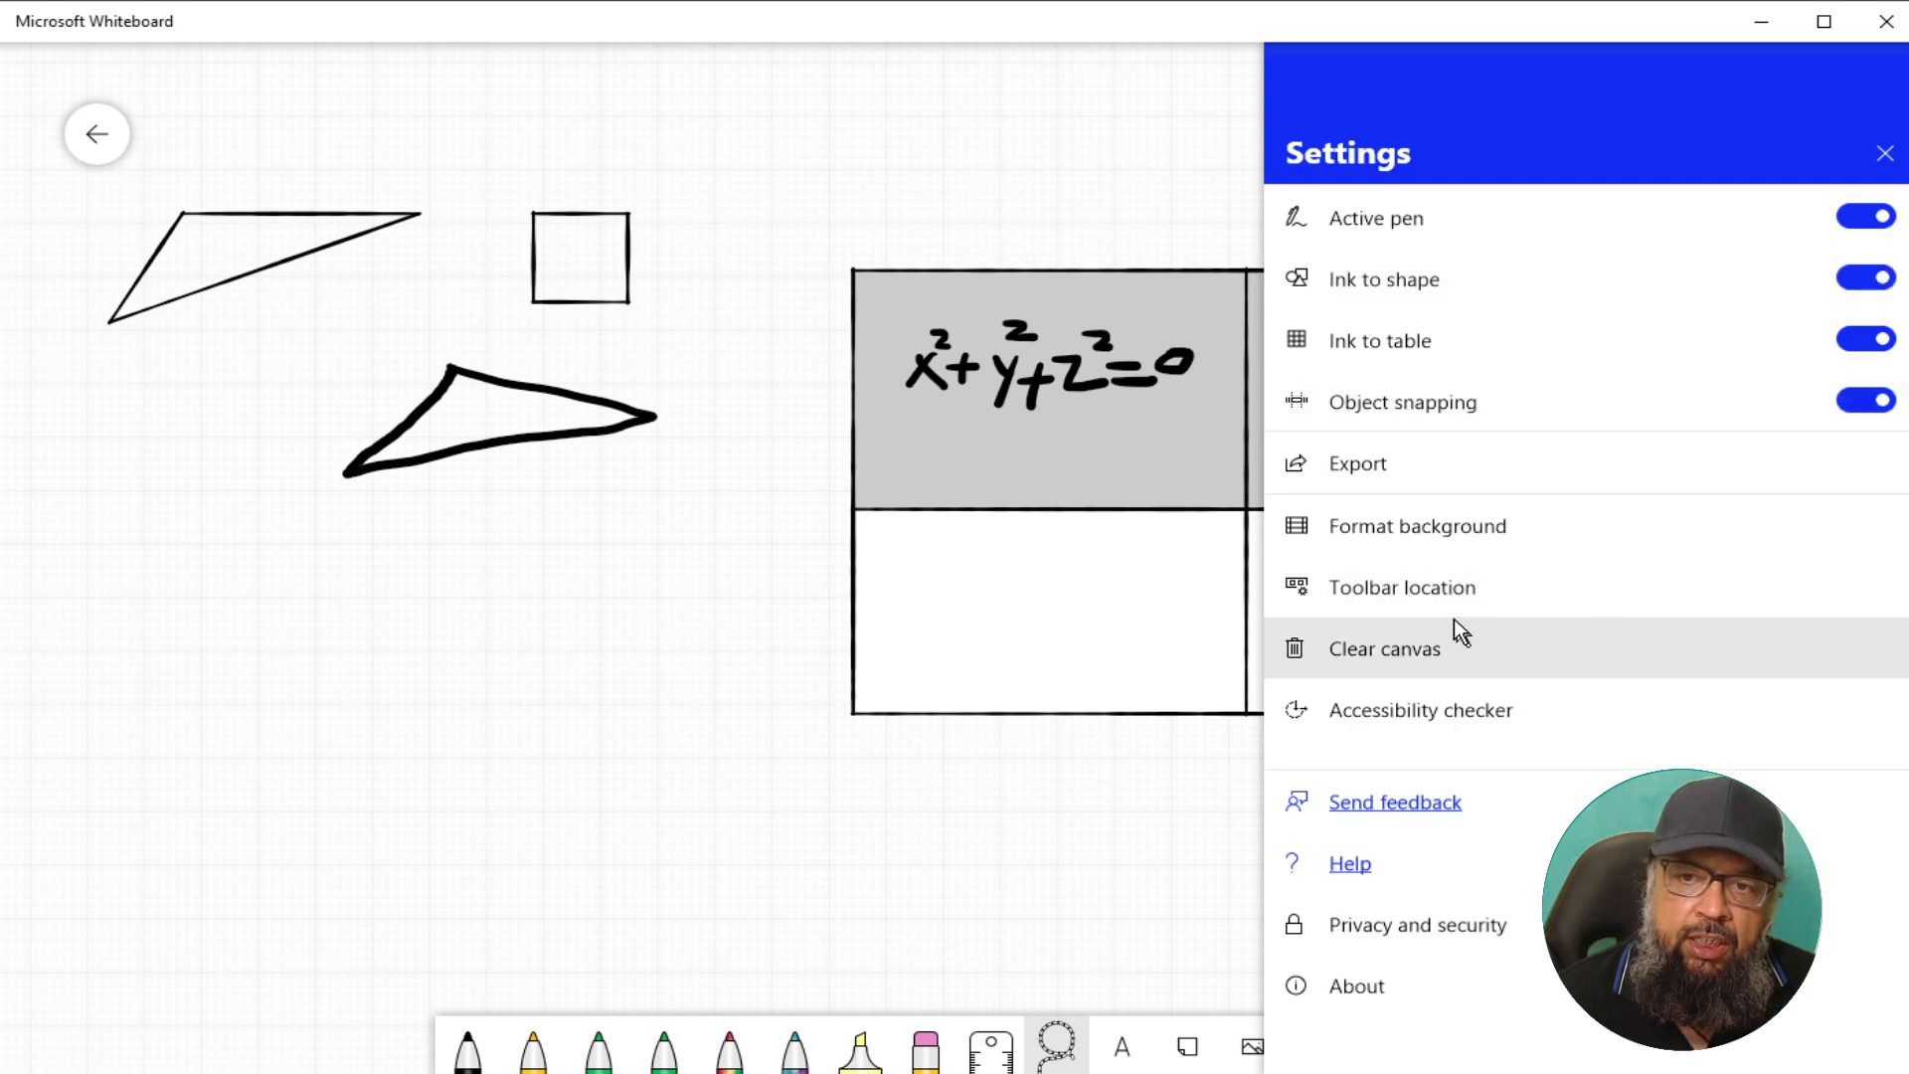
- Try out yellow, purple and pink as the board's background colour
left_click(1402, 527)
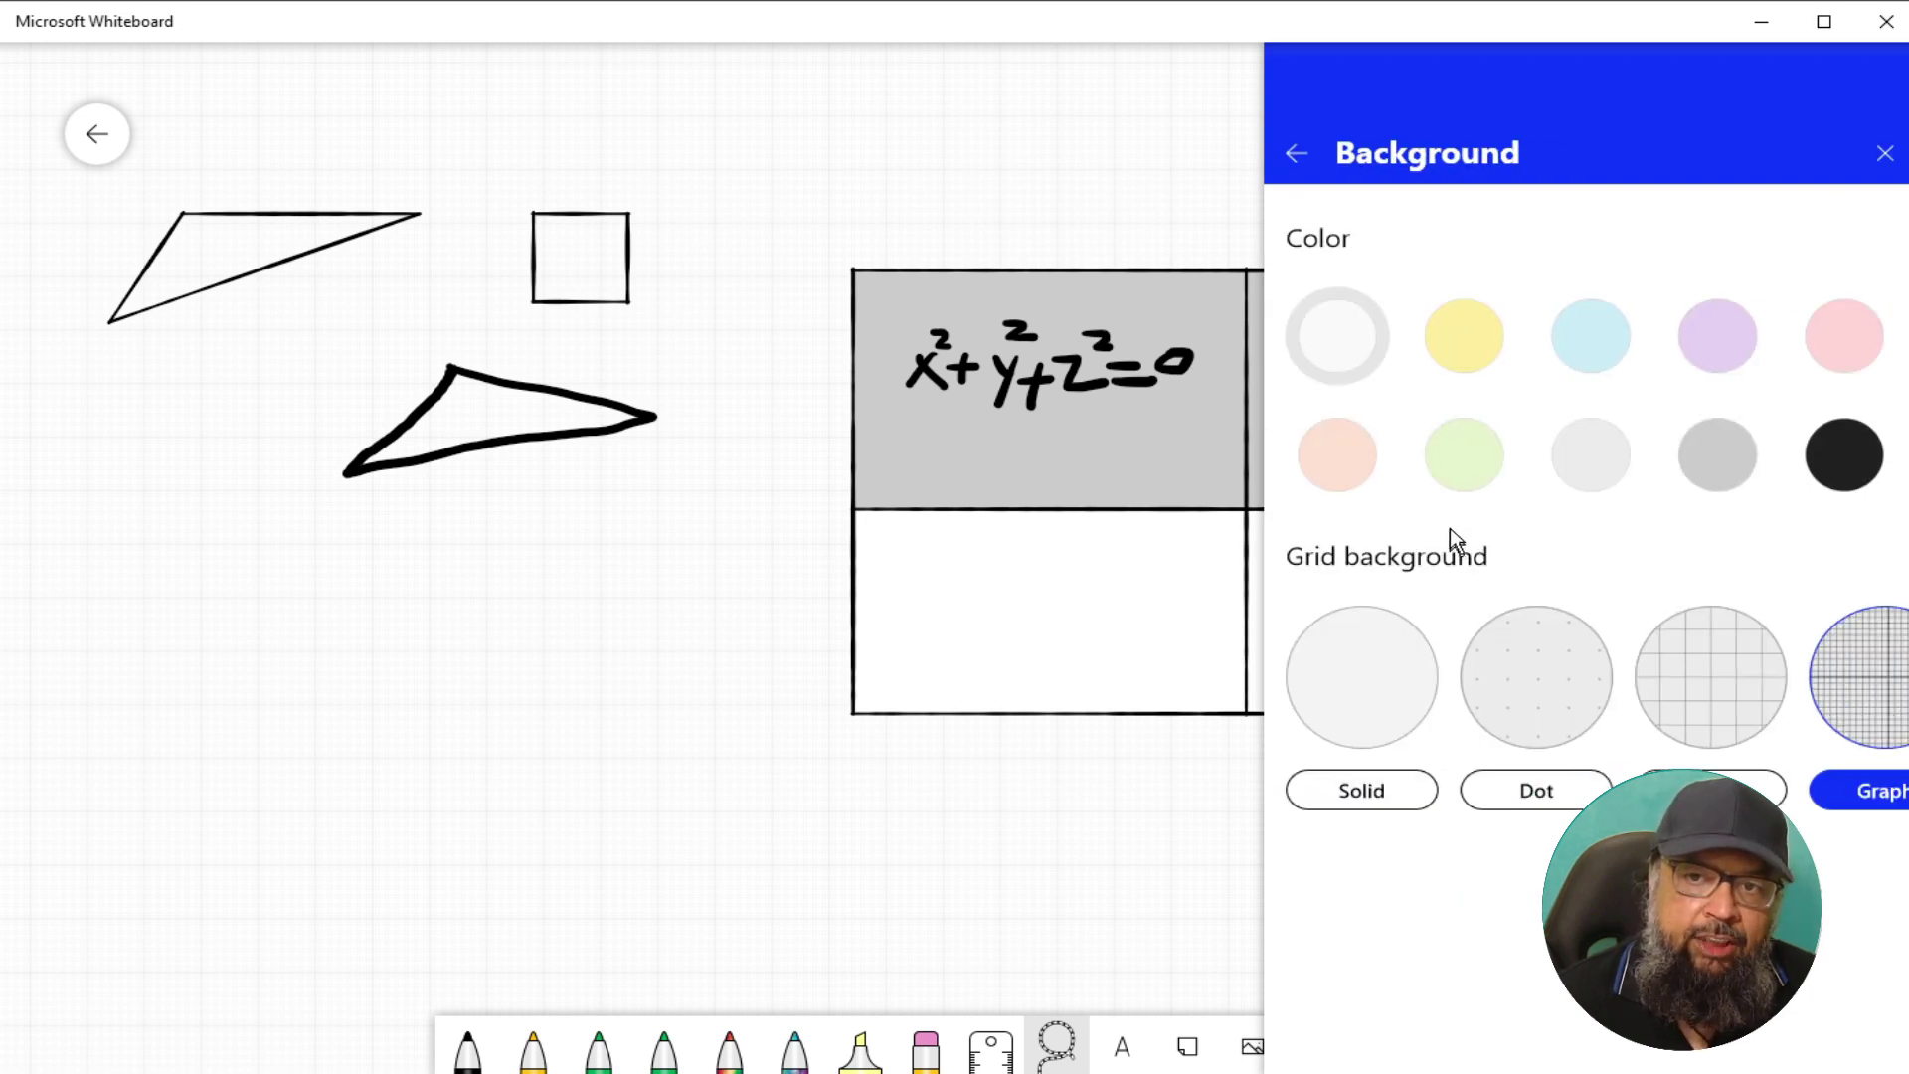
left_click(1465, 340)
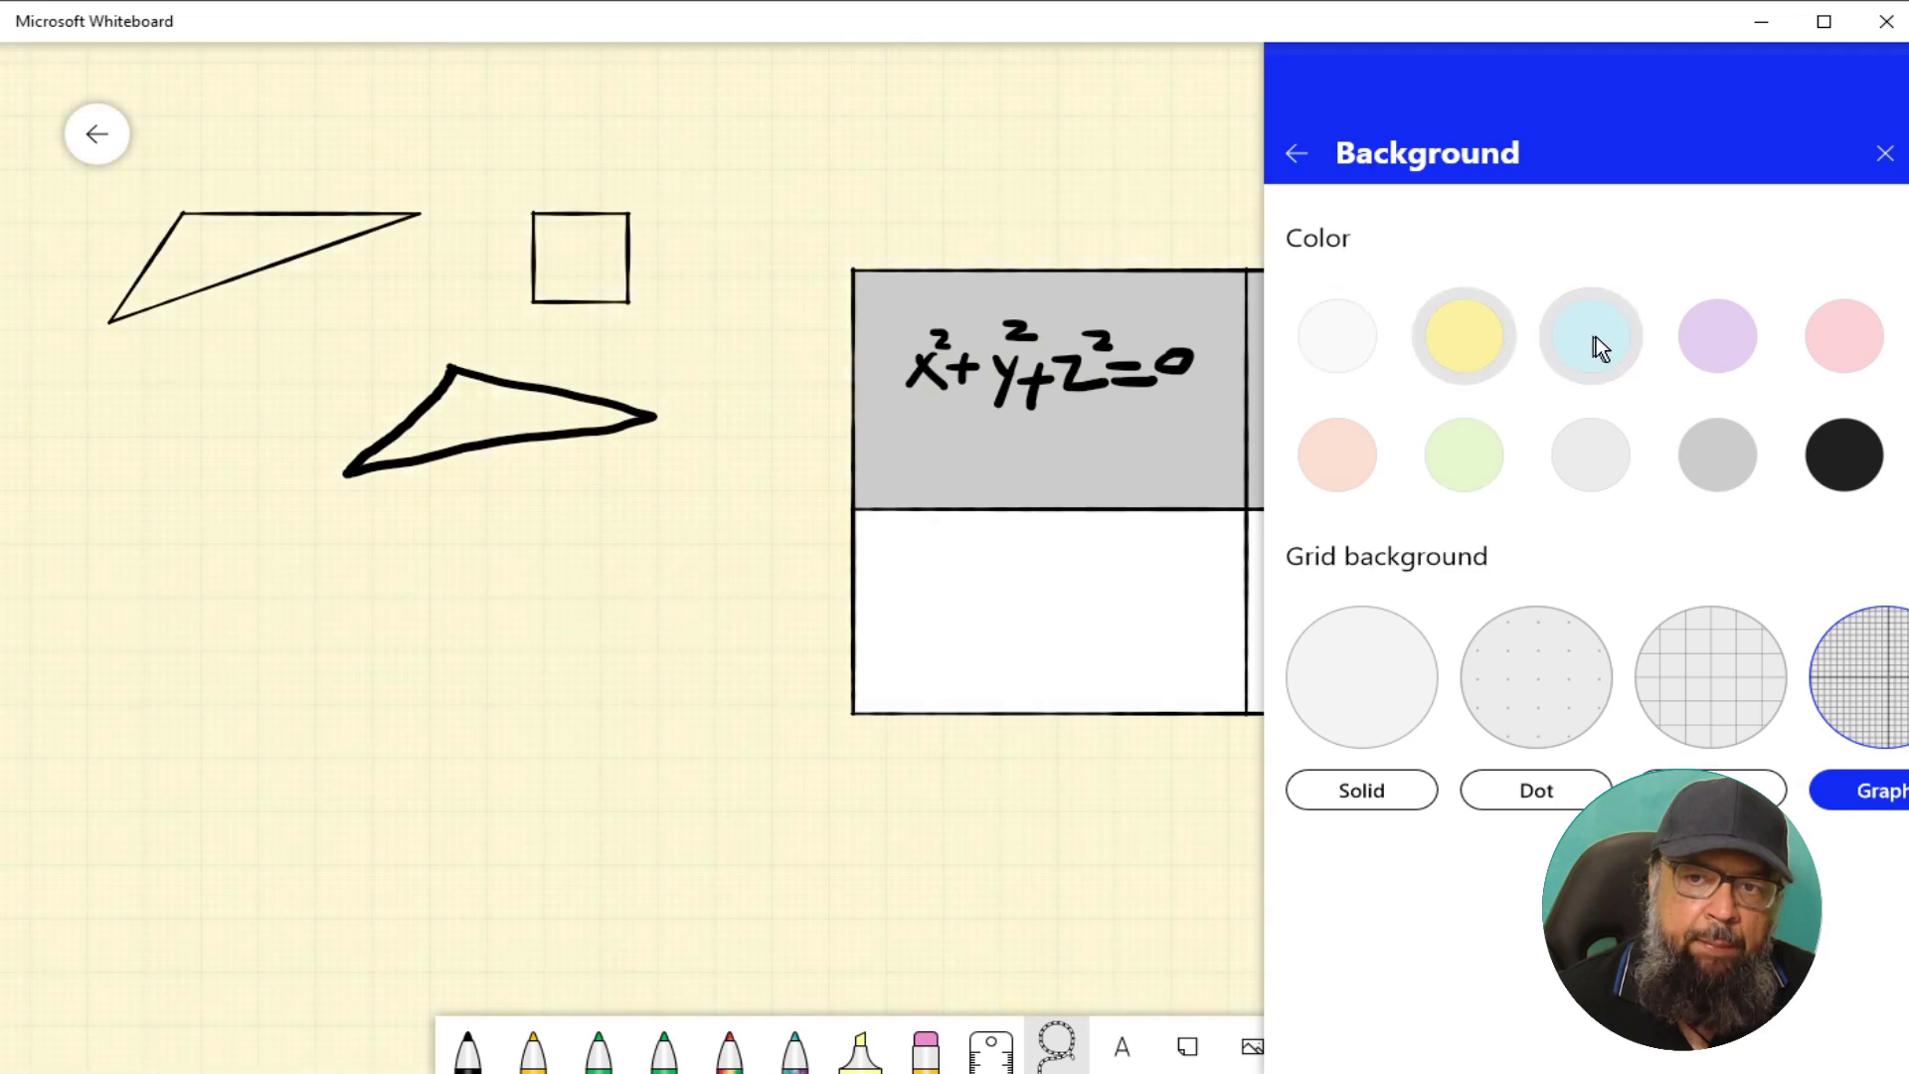
left_click(1706, 345)
left_click(1842, 354)
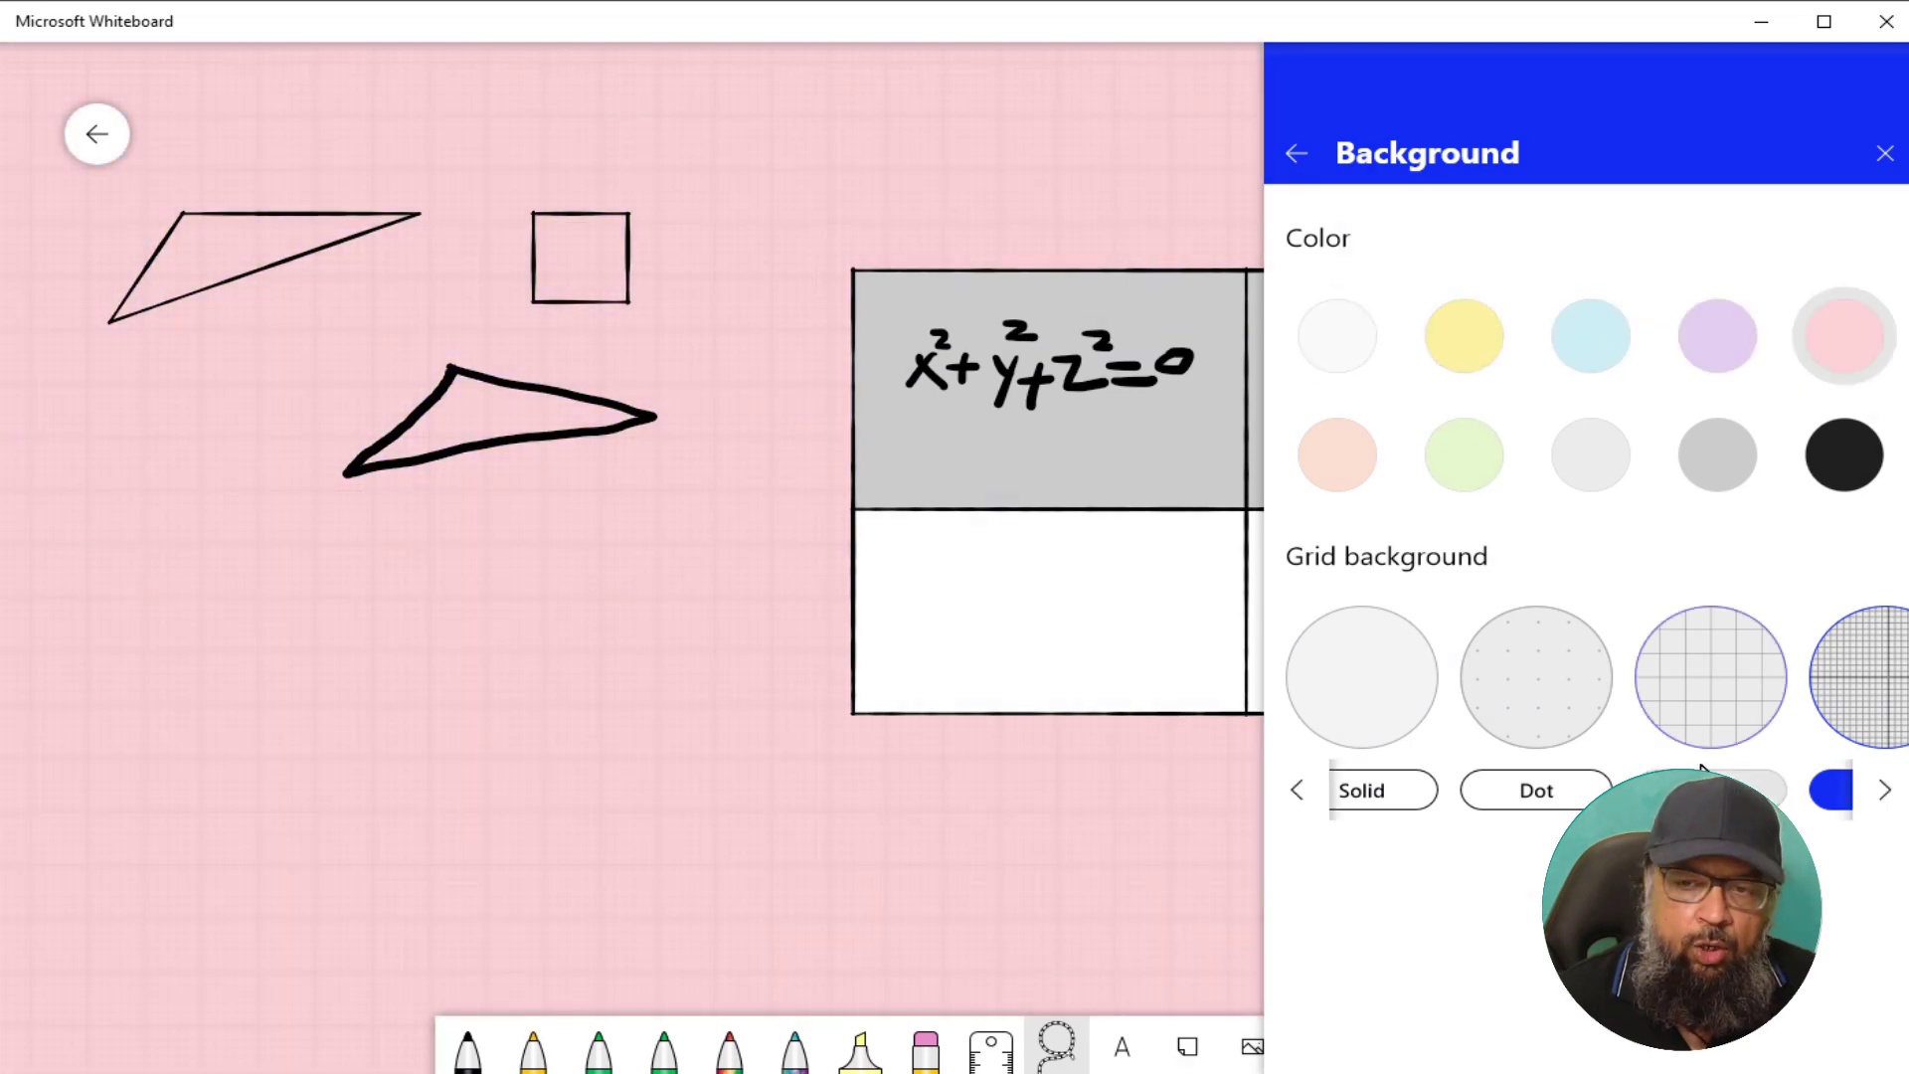
- Apply the Diamond grid pattern to the board's background
left_click(1886, 793)
left_click(1886, 793)
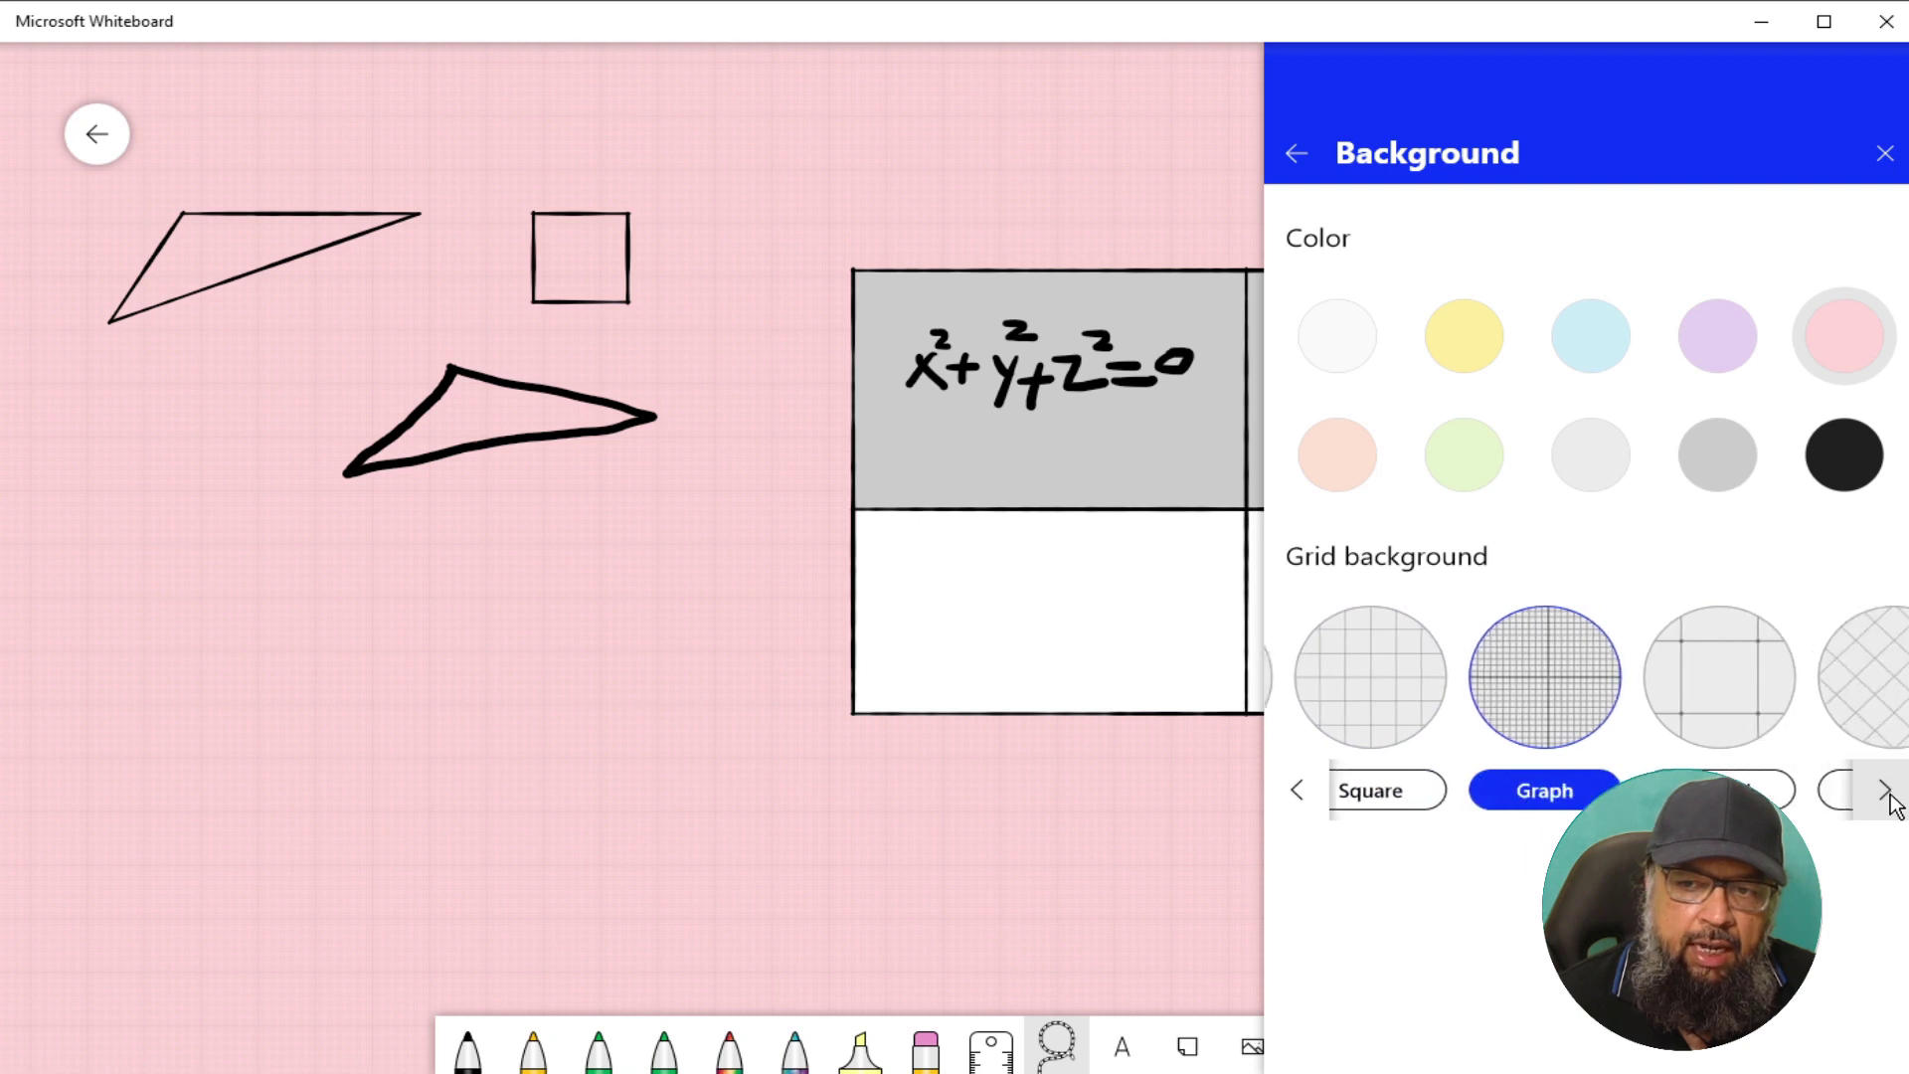
left_click(1867, 707)
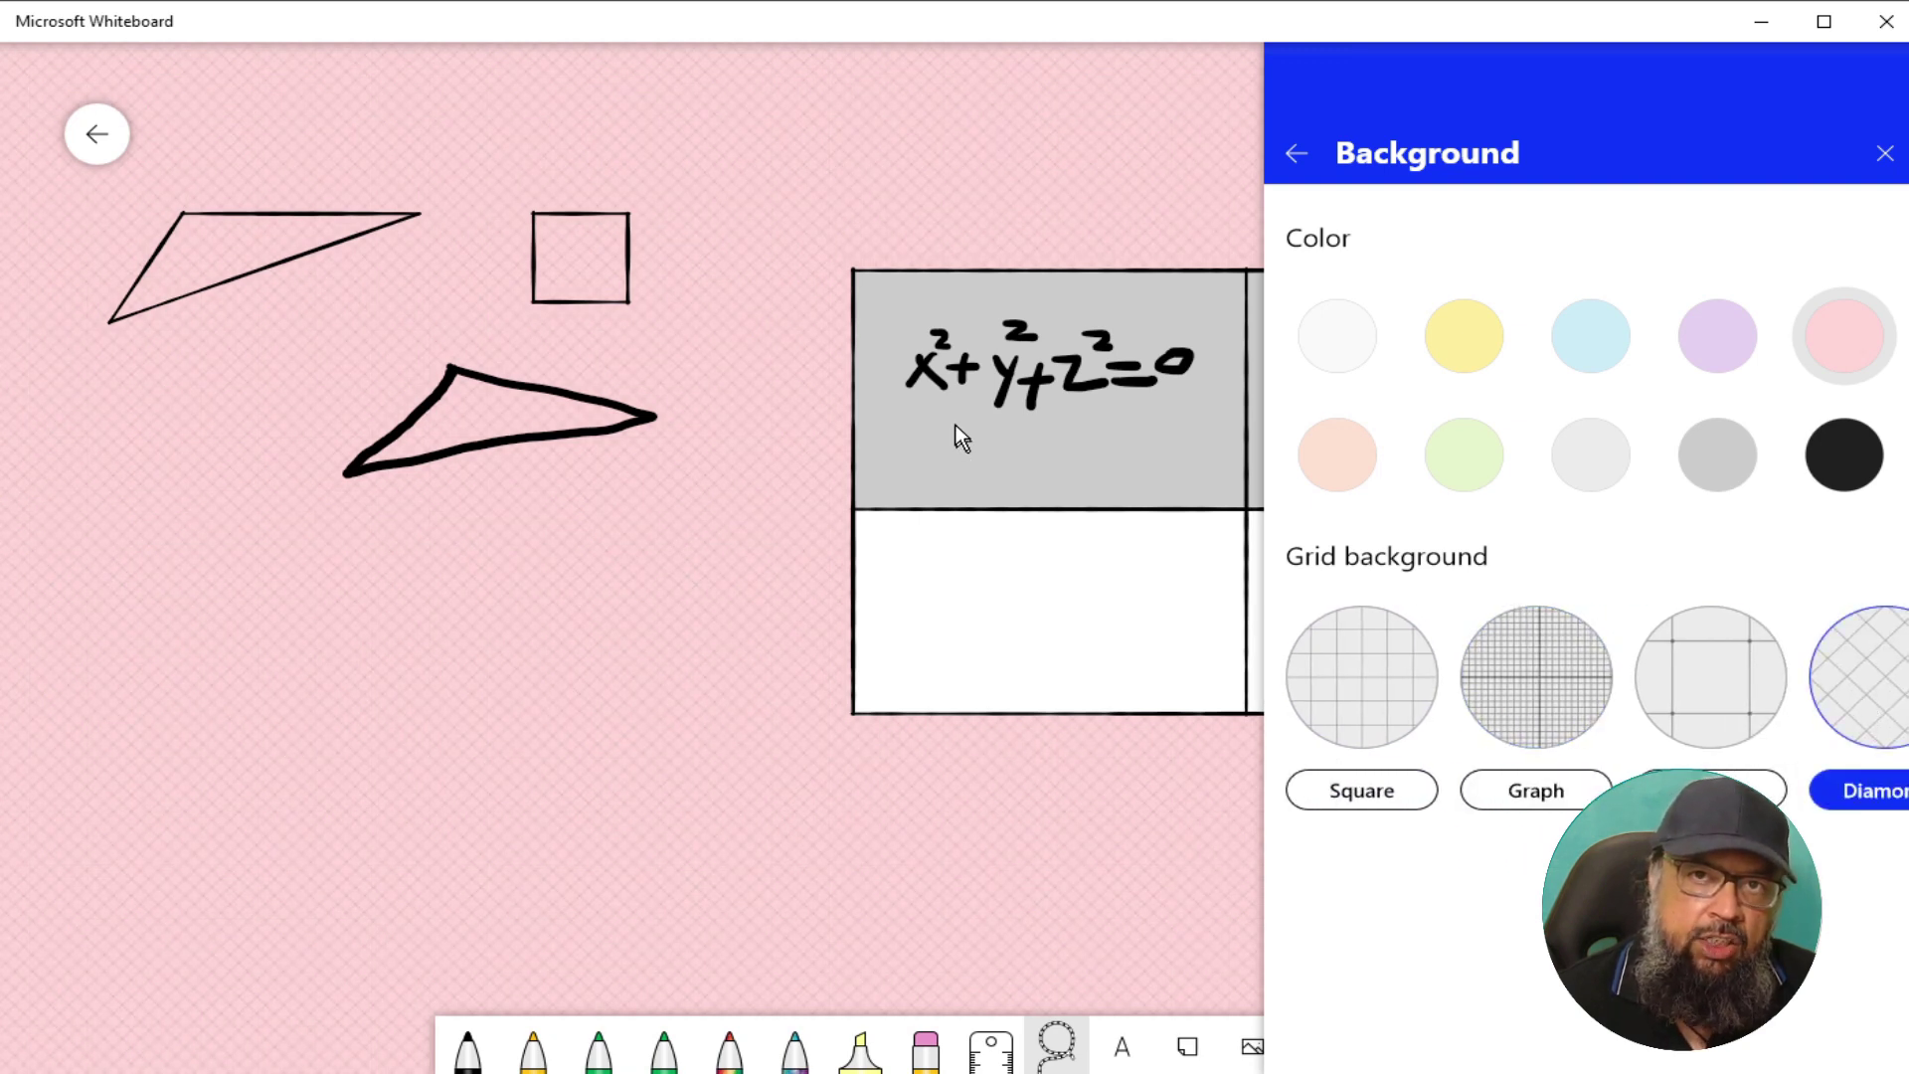
- Set the board's background colour to white and its grid to the square pattern with dotted intersections
left_click(1334, 343)
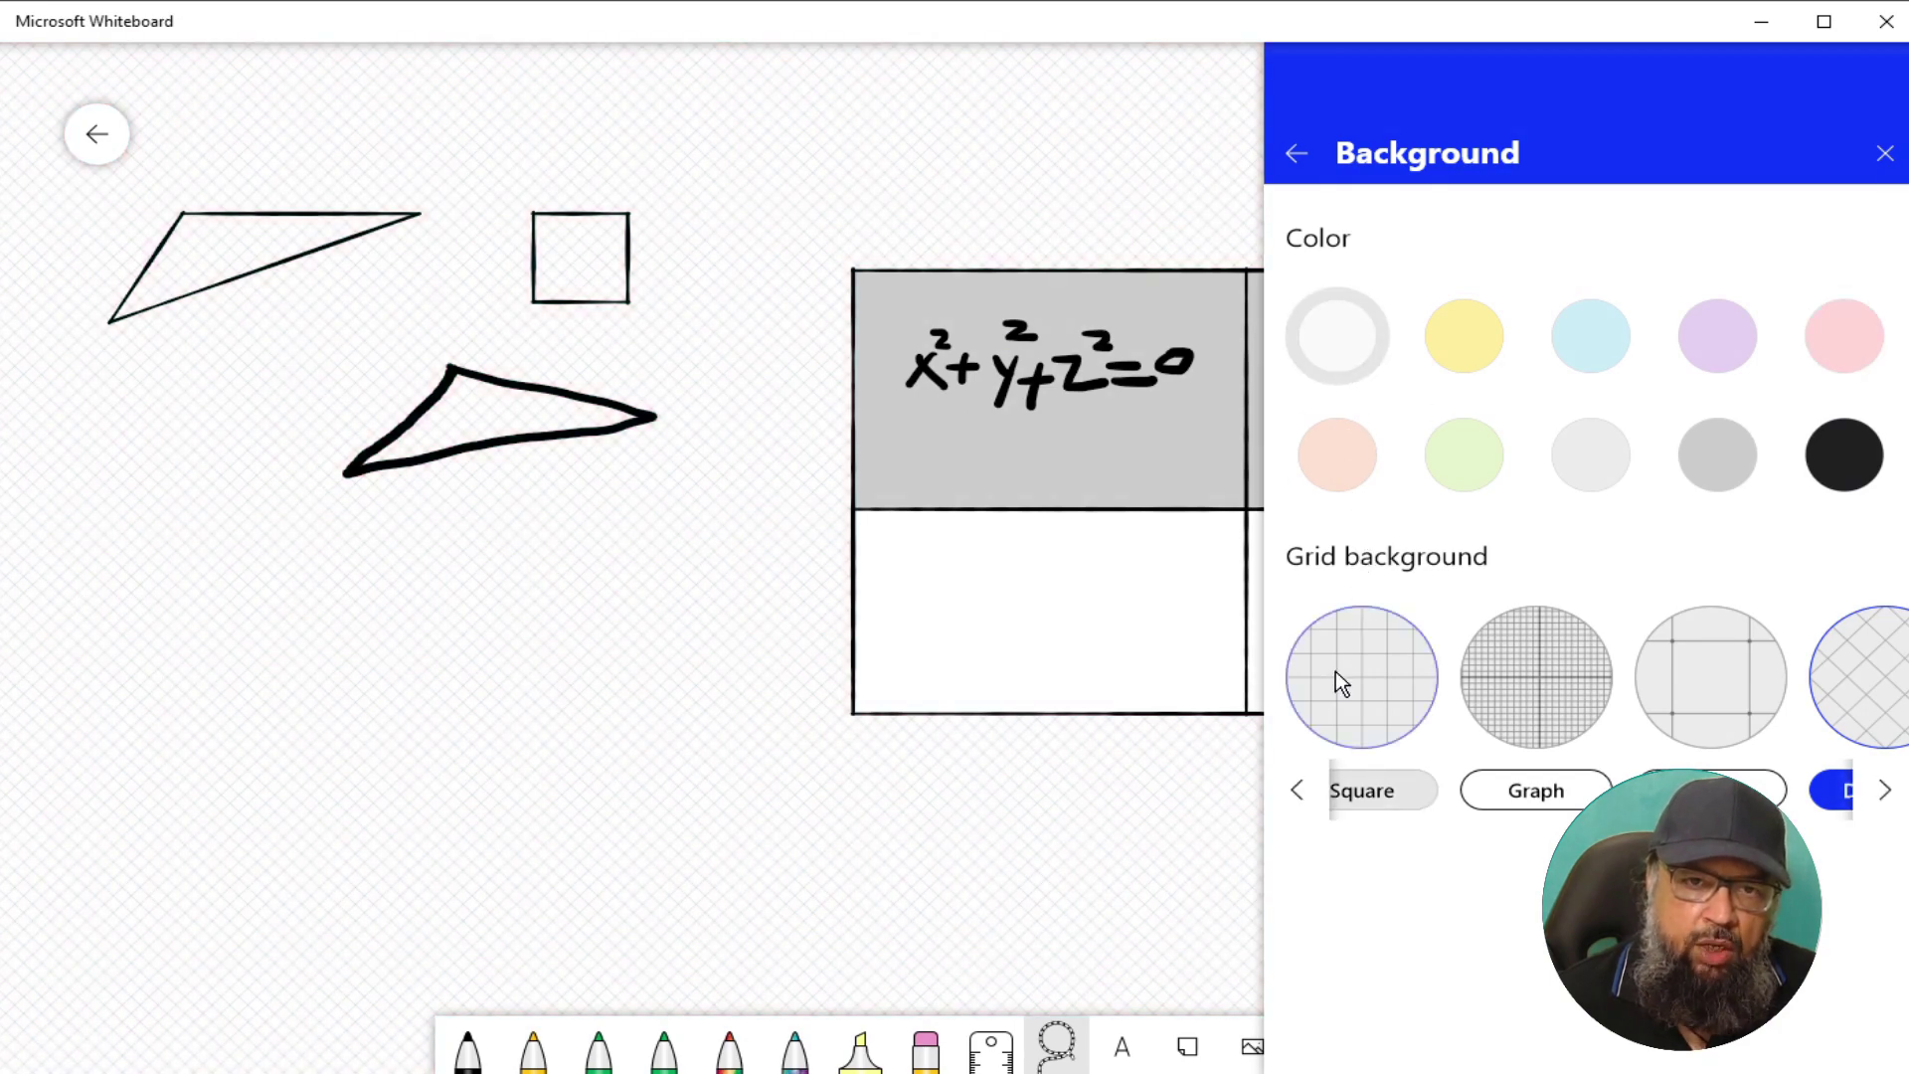
left_click(1335, 671)
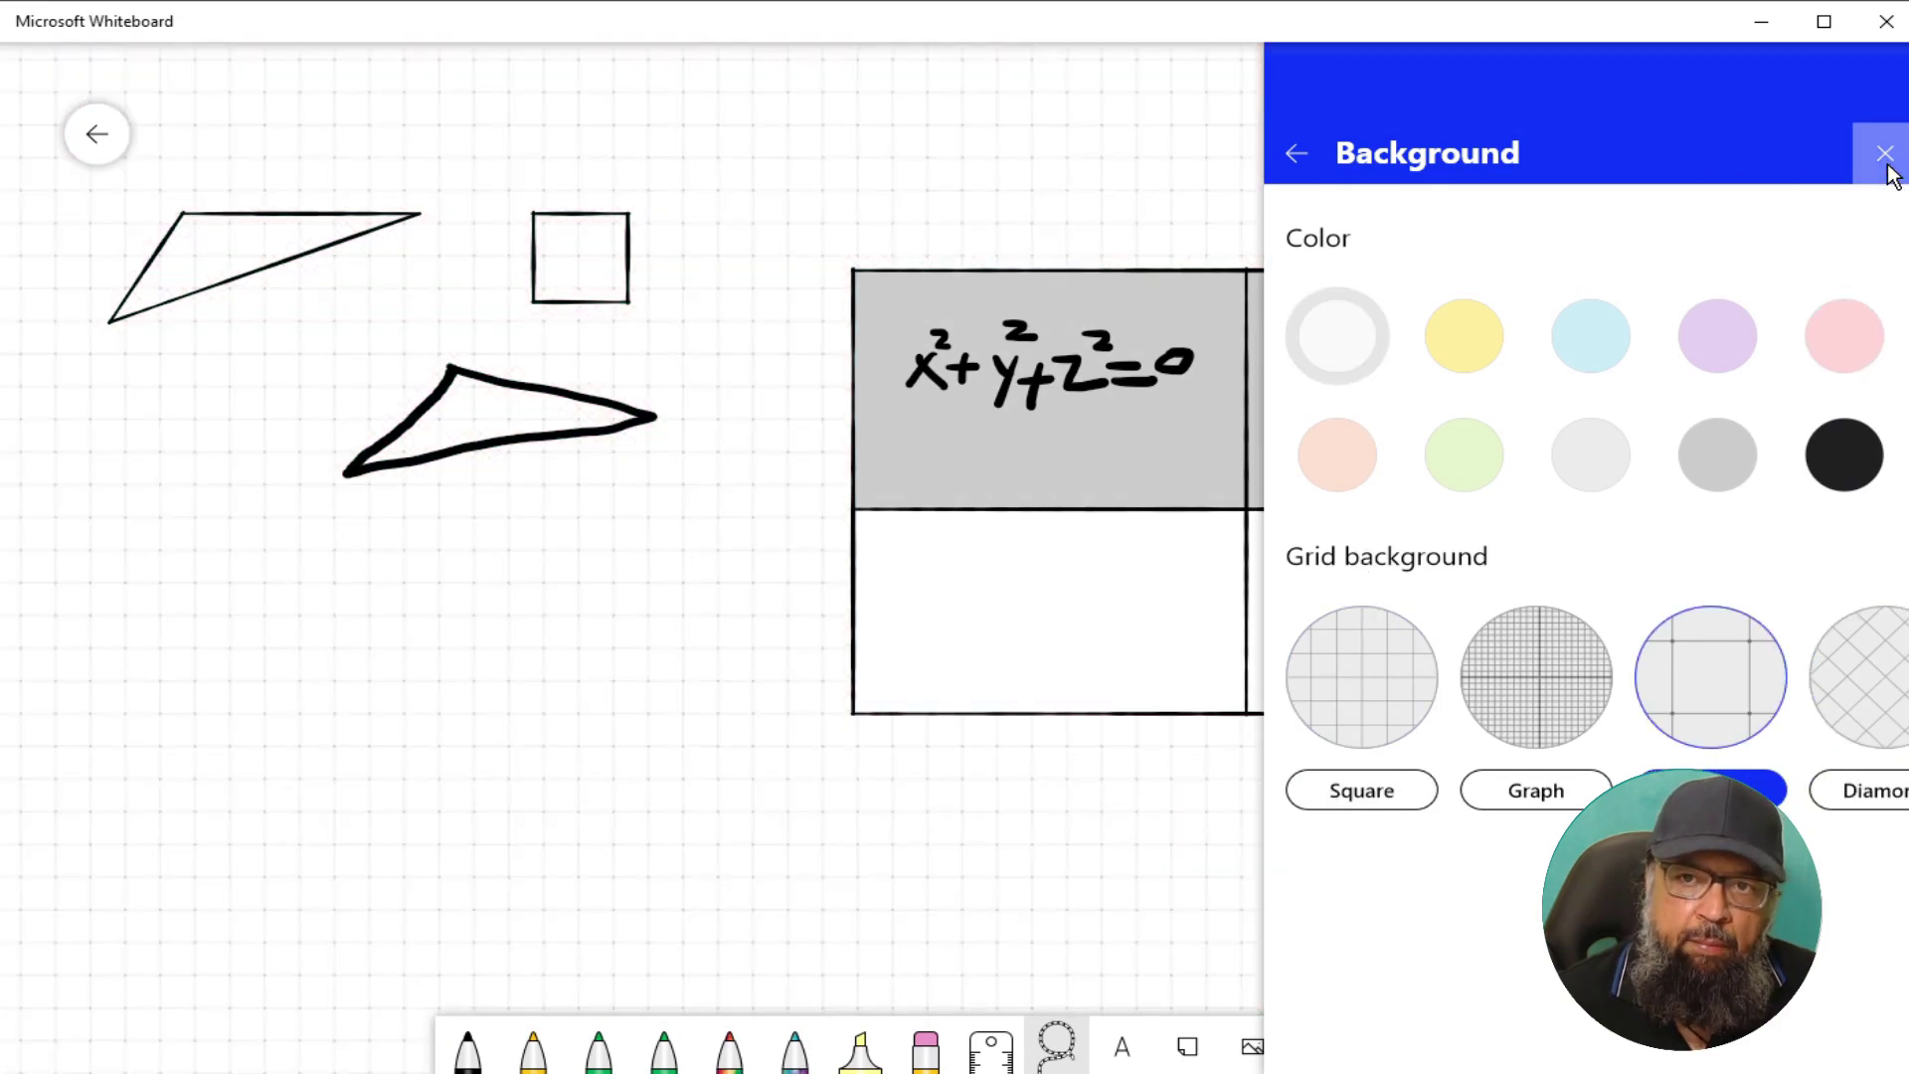
left_click(1887, 159)
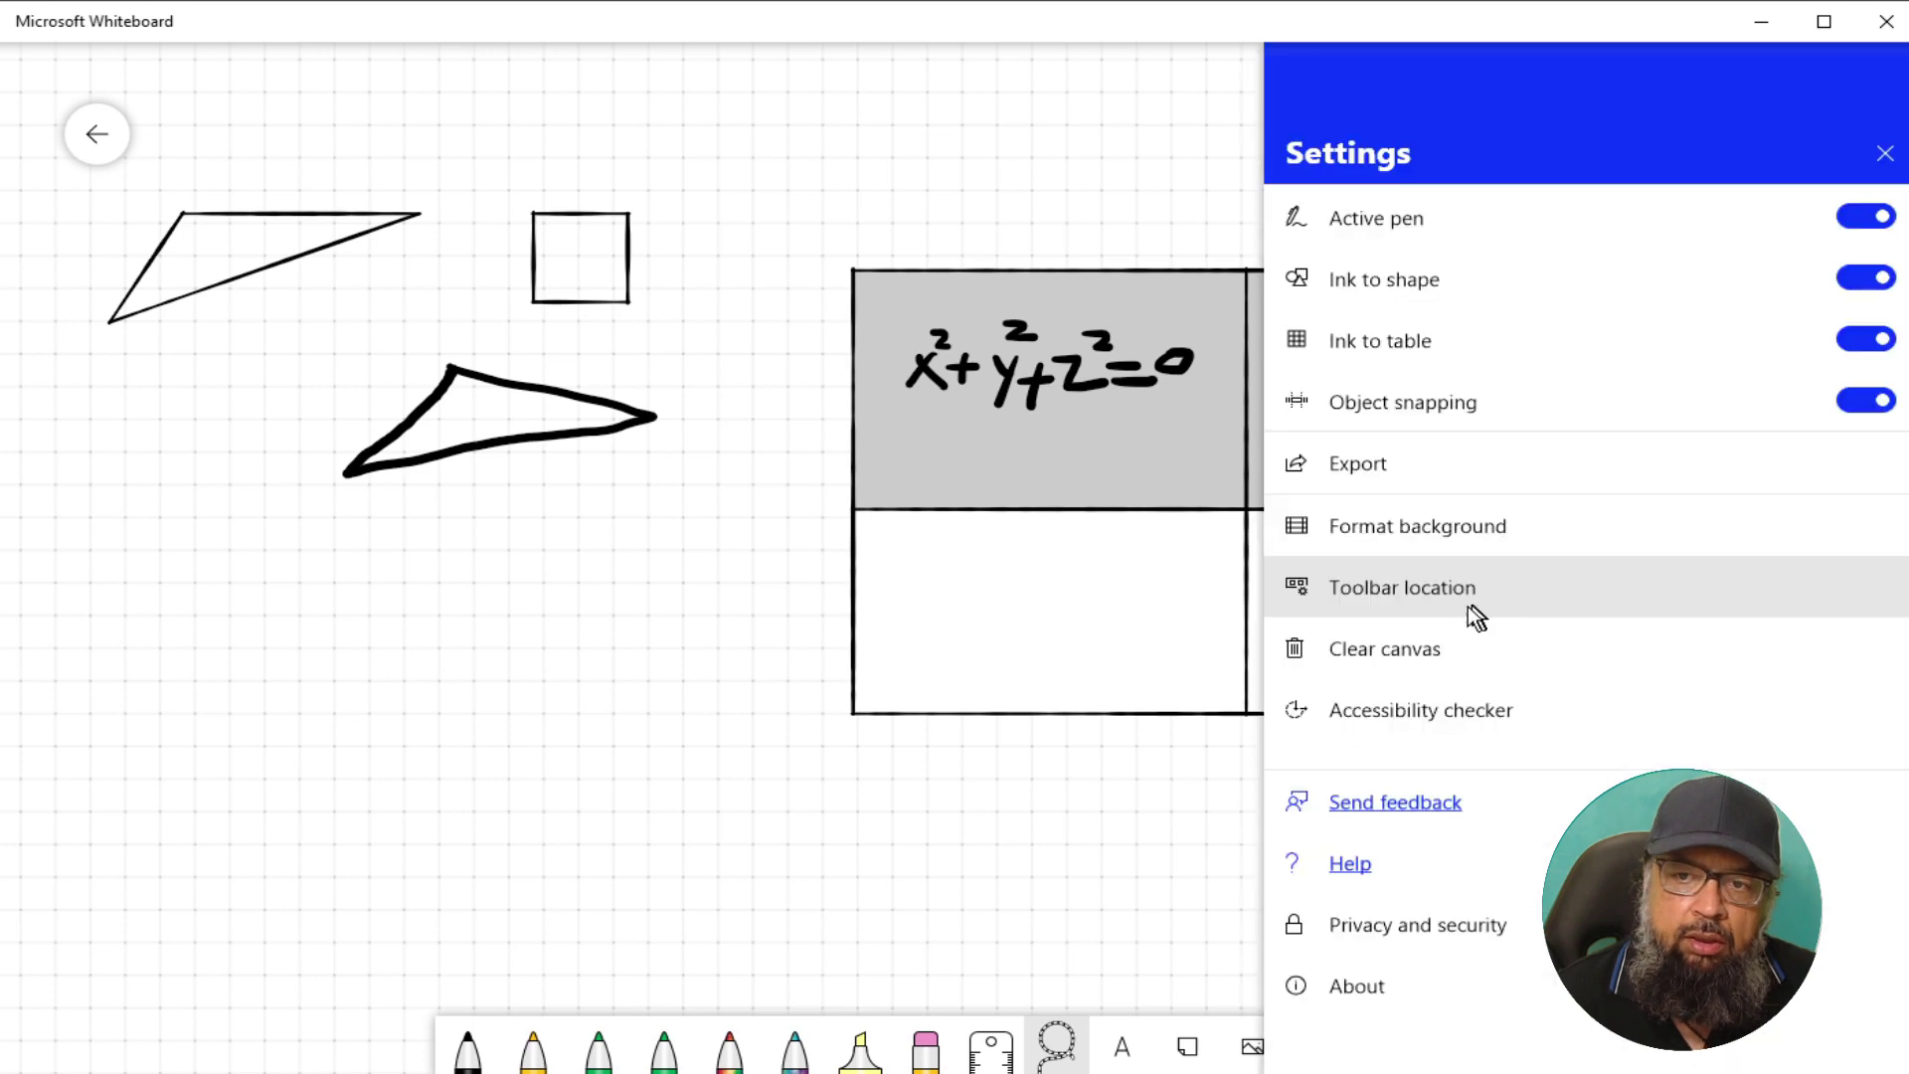
- Set the toolbar location to Left, restore it to Bottom and return to the settings list
left_click(1387, 595)
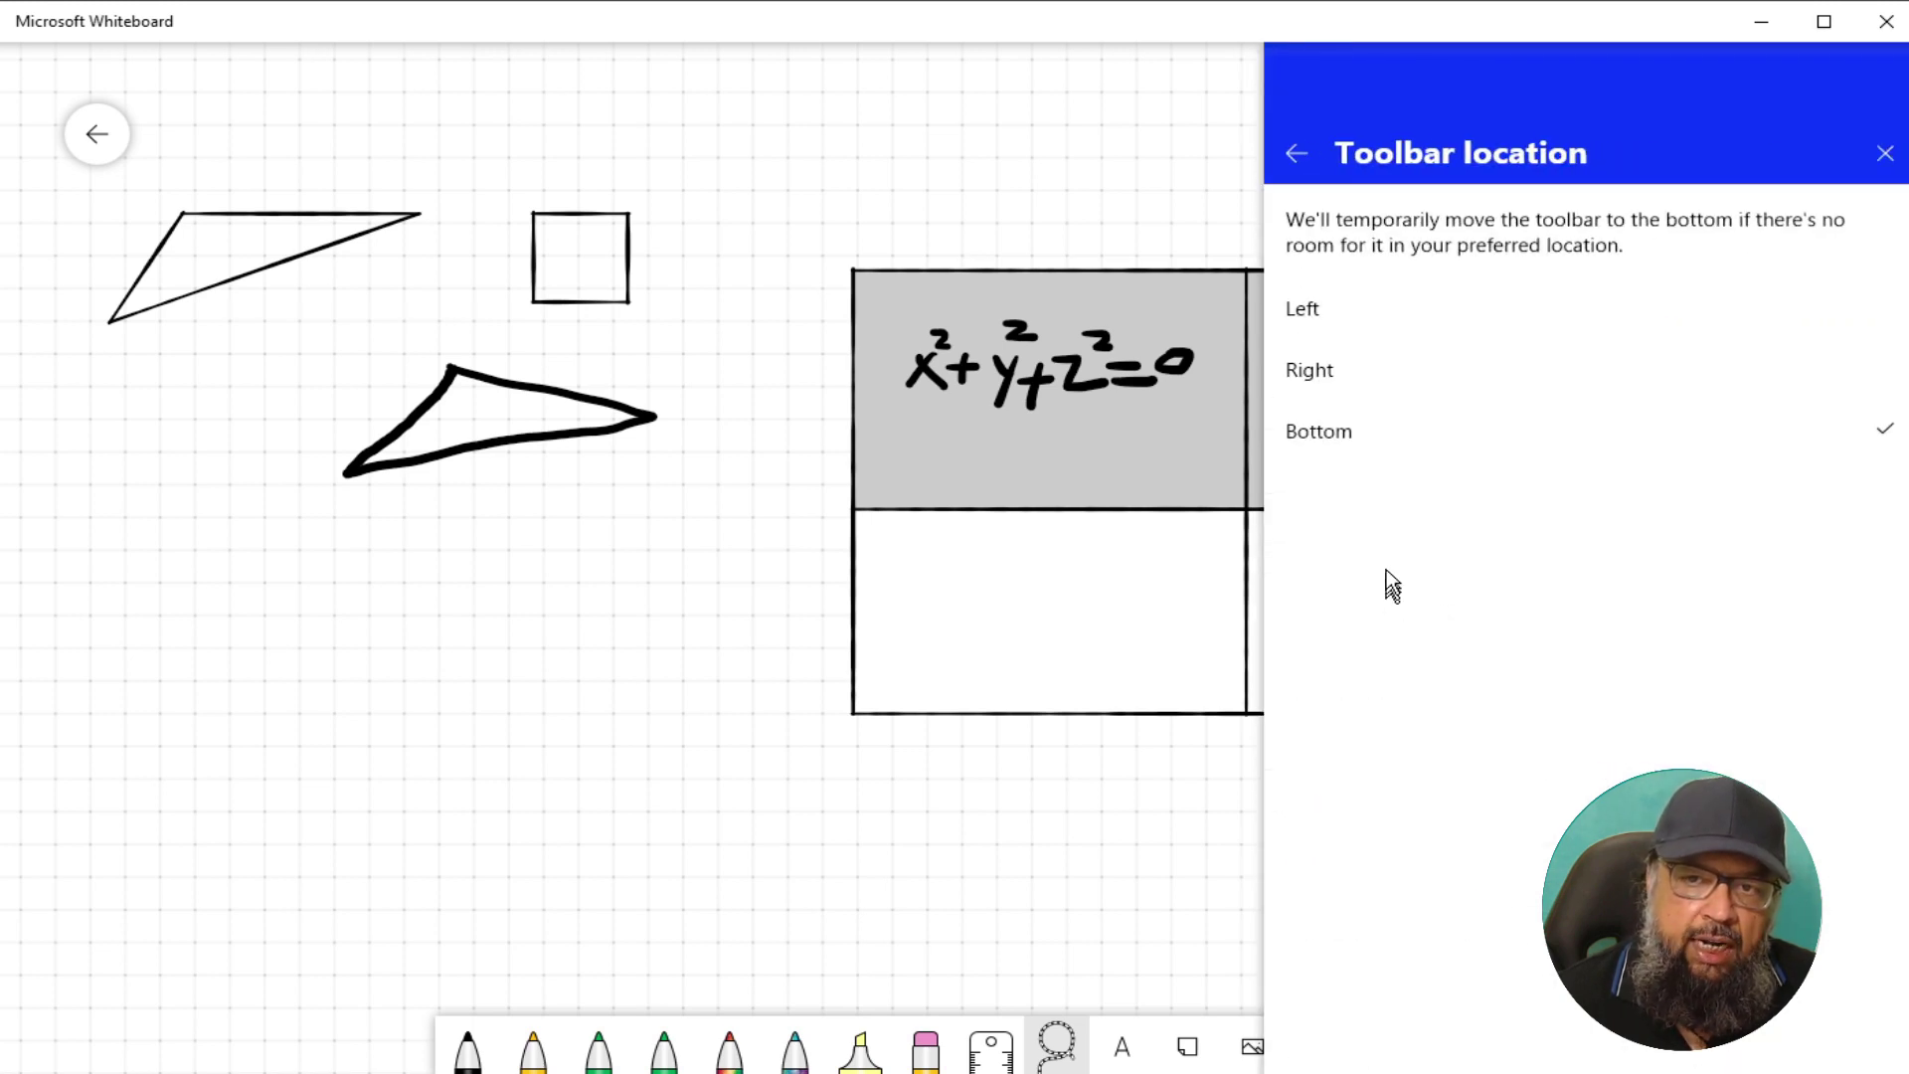
left_click(1302, 320)
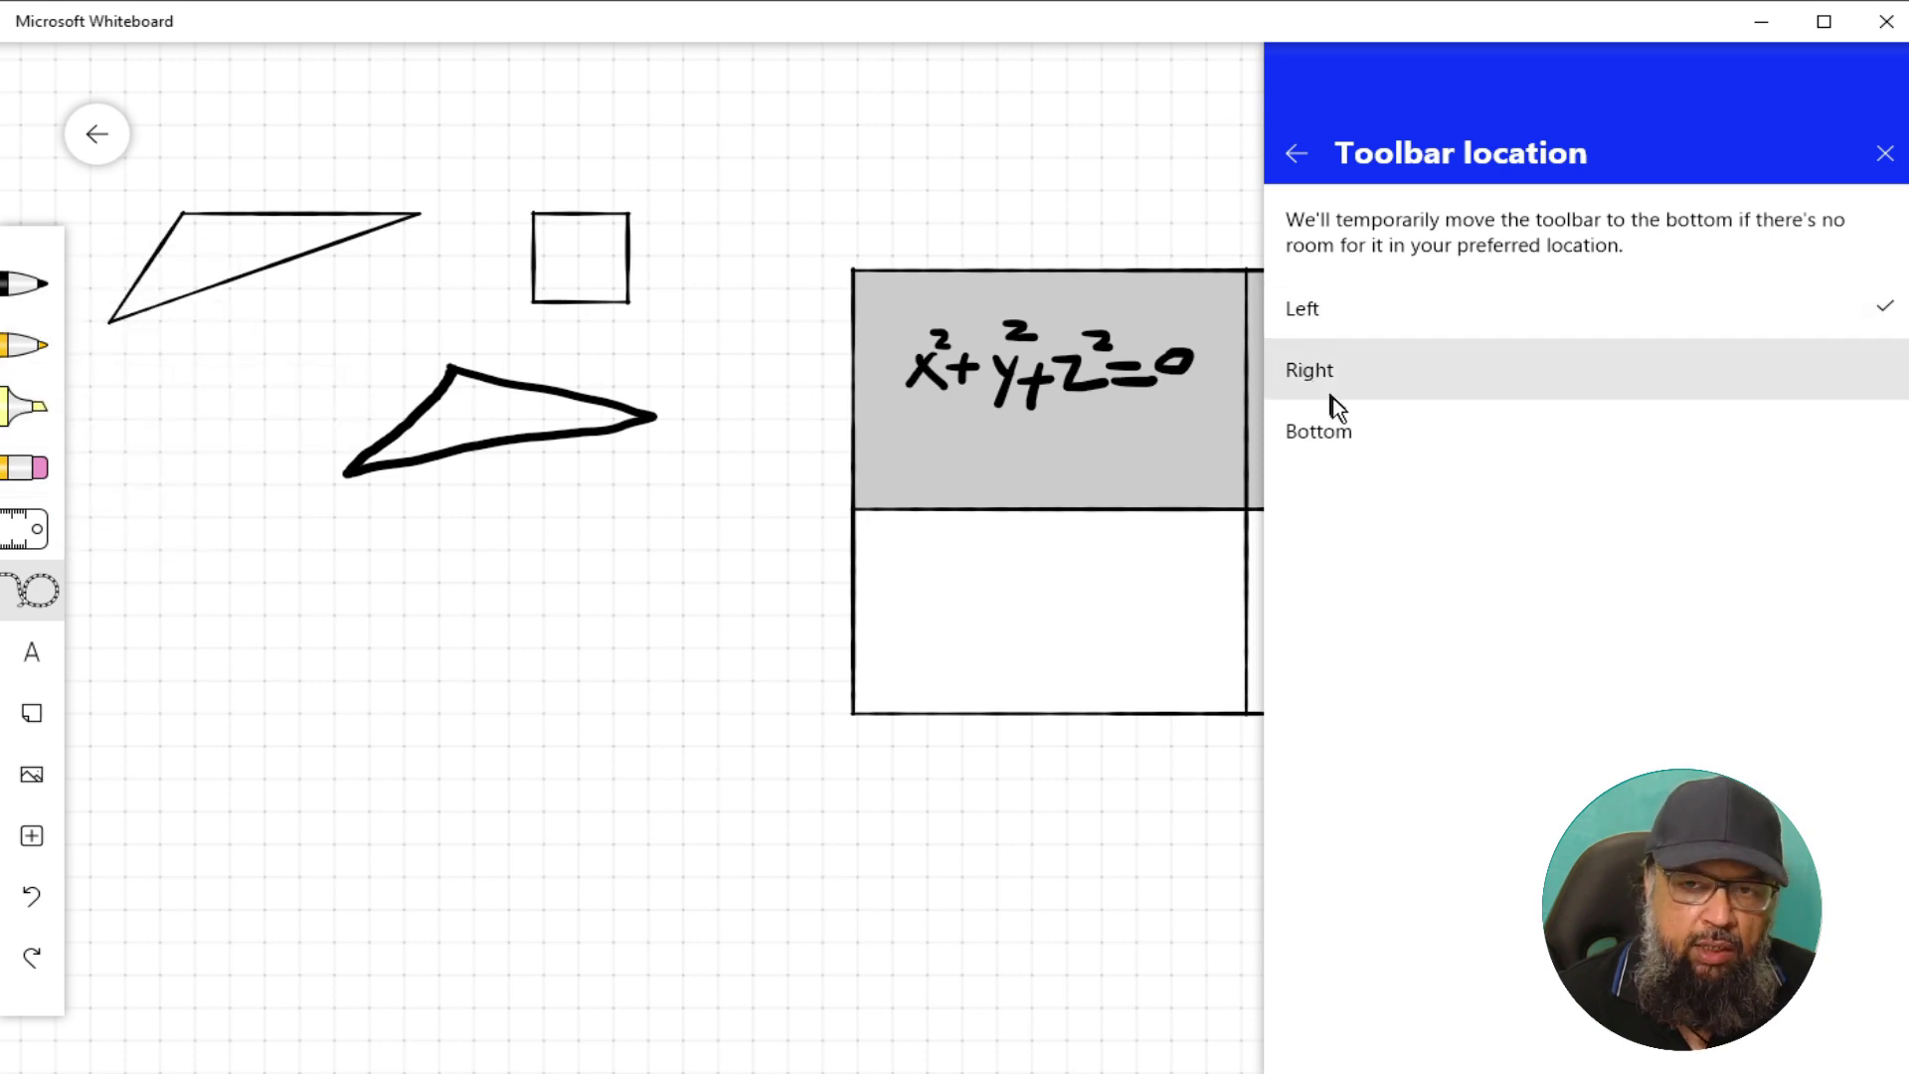
left_click(1354, 434)
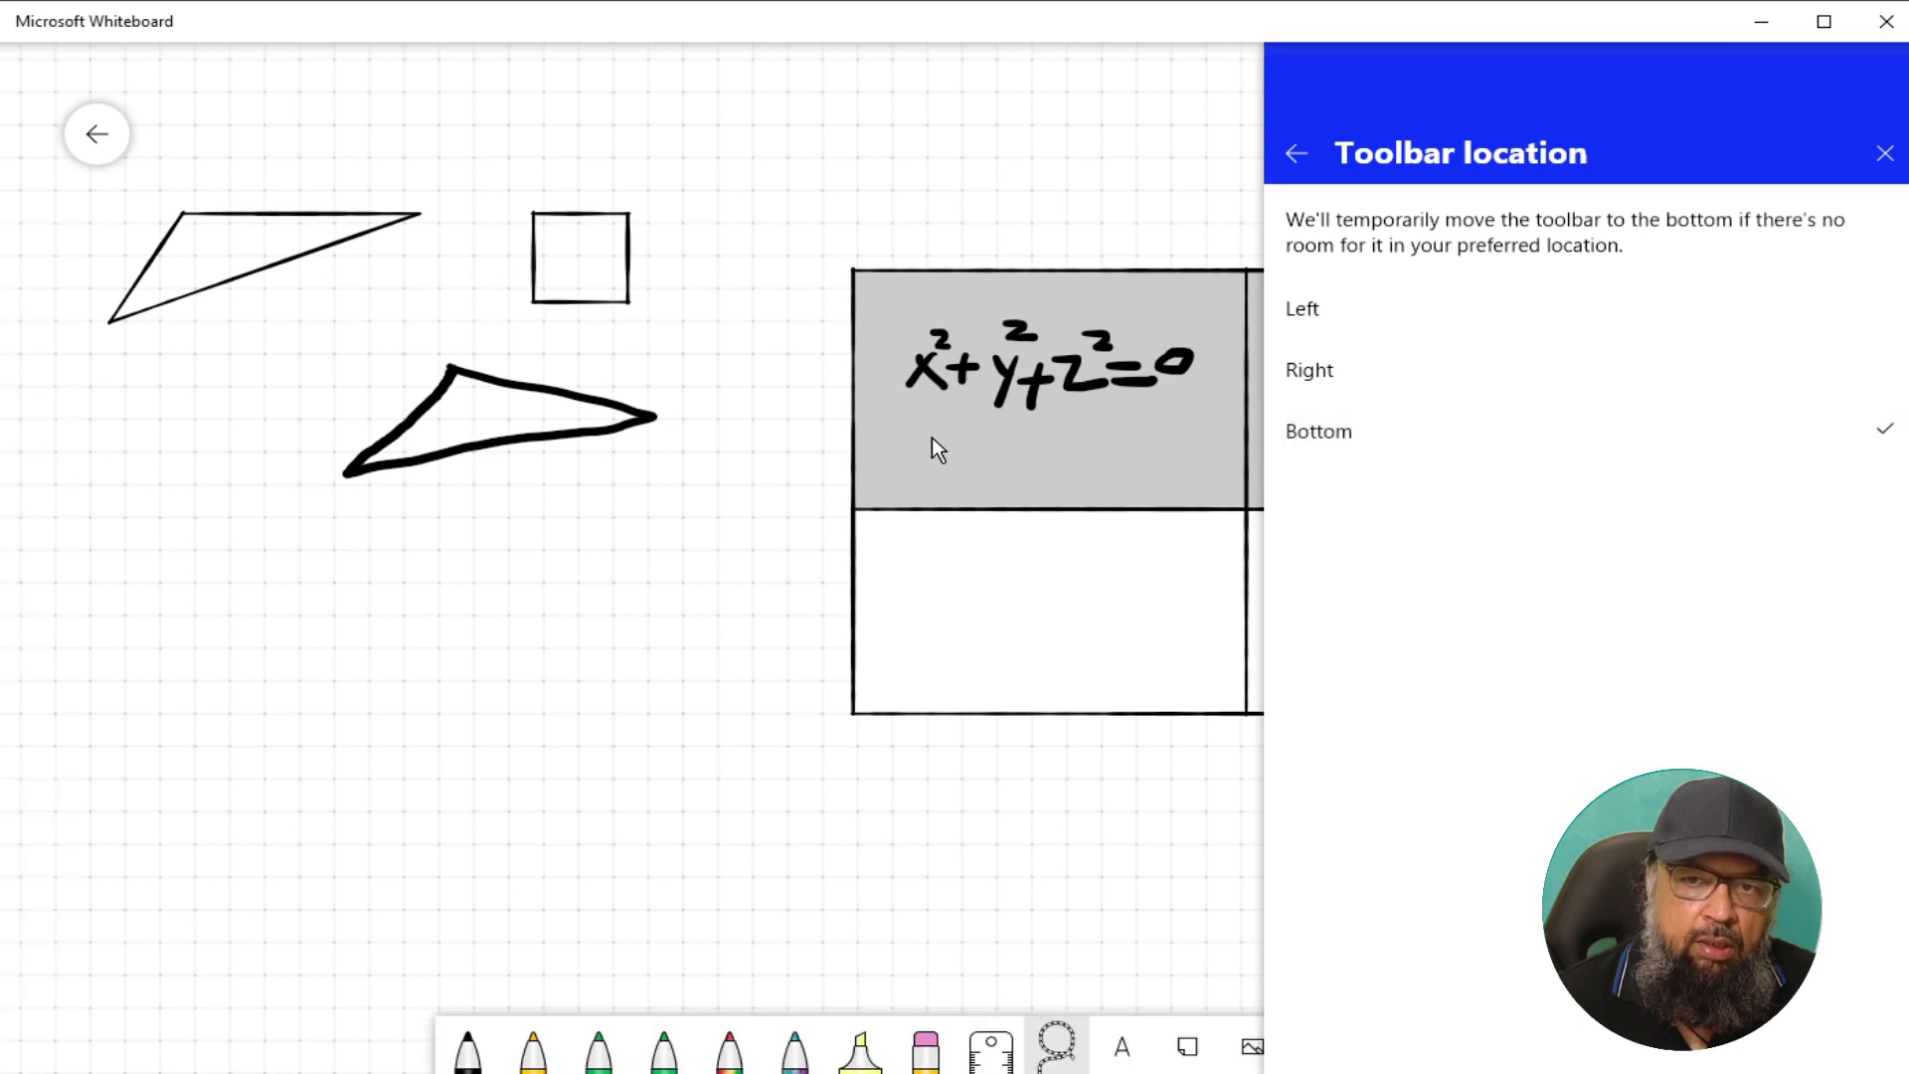
left_click(1296, 152)
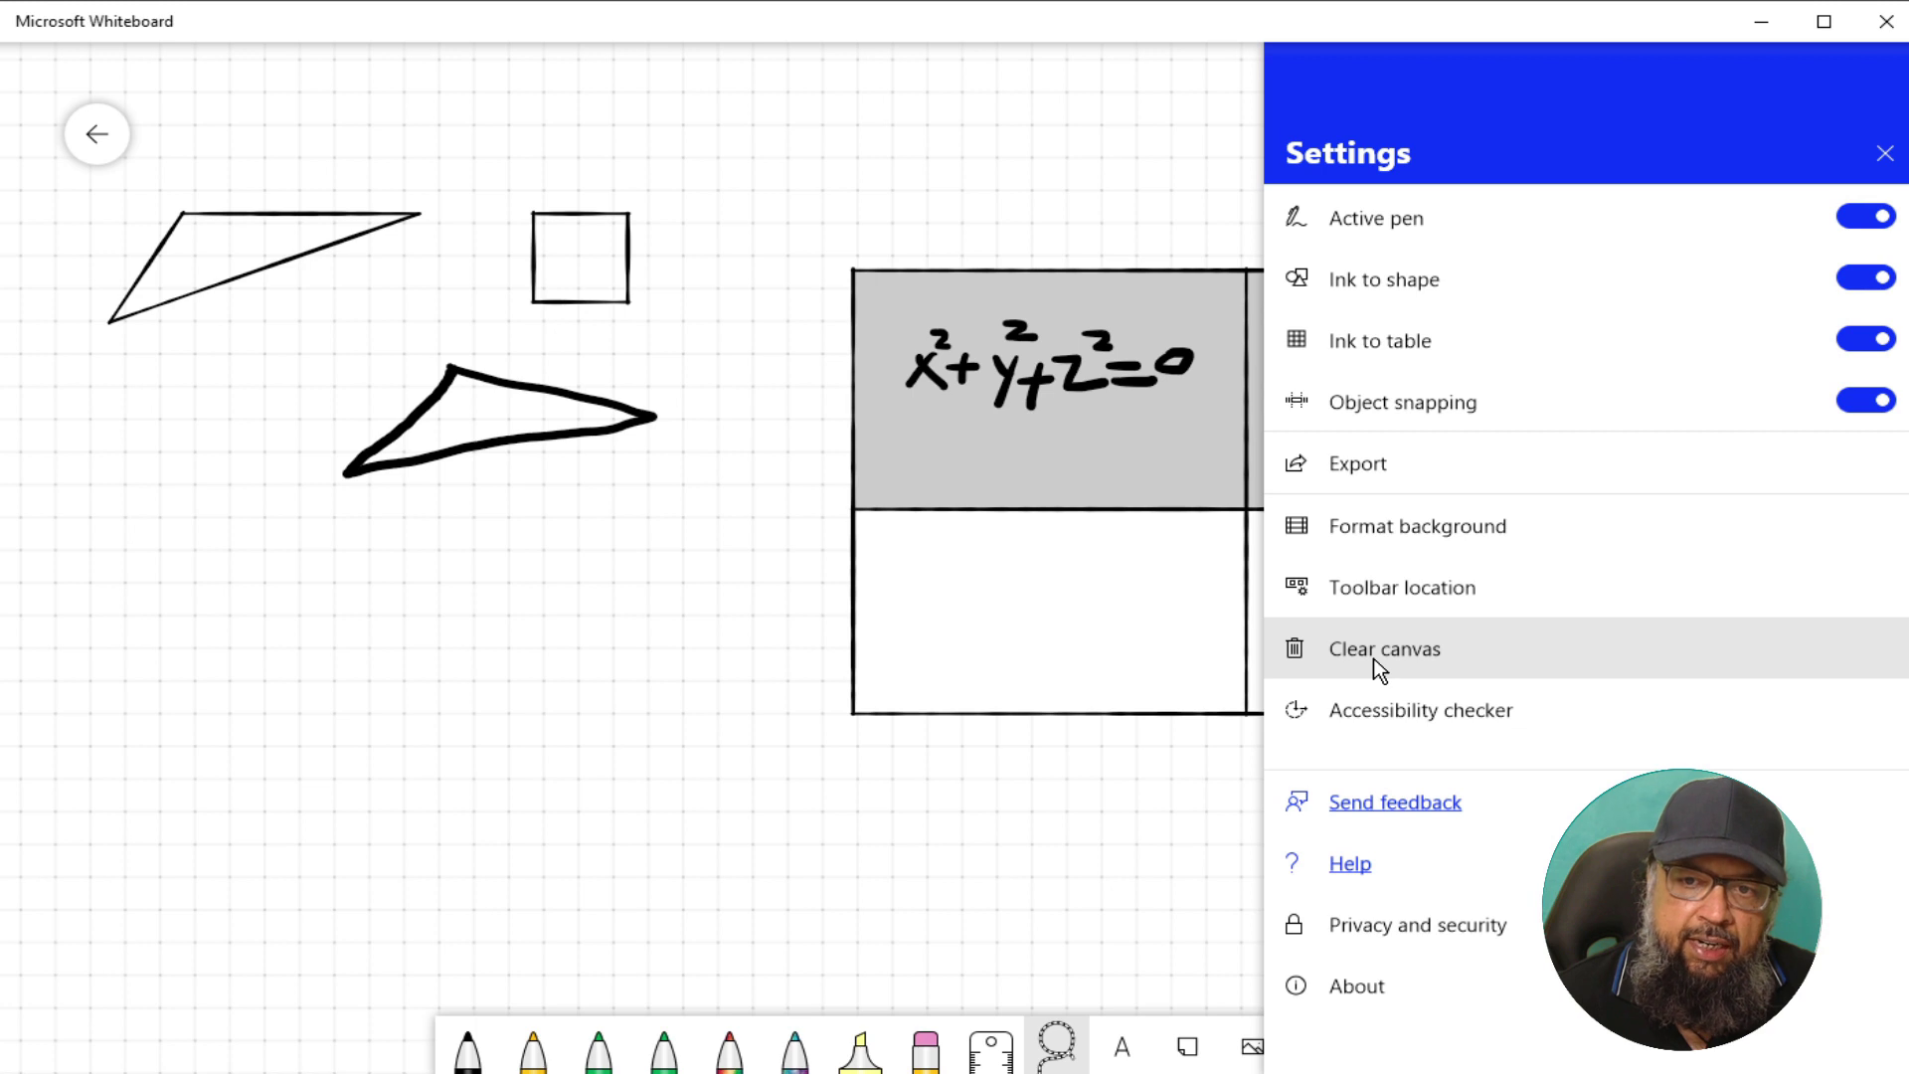
- Add the alternative text "A Square Shape" to the square through the Accessibility checker and close the settings
left_click(1388, 712)
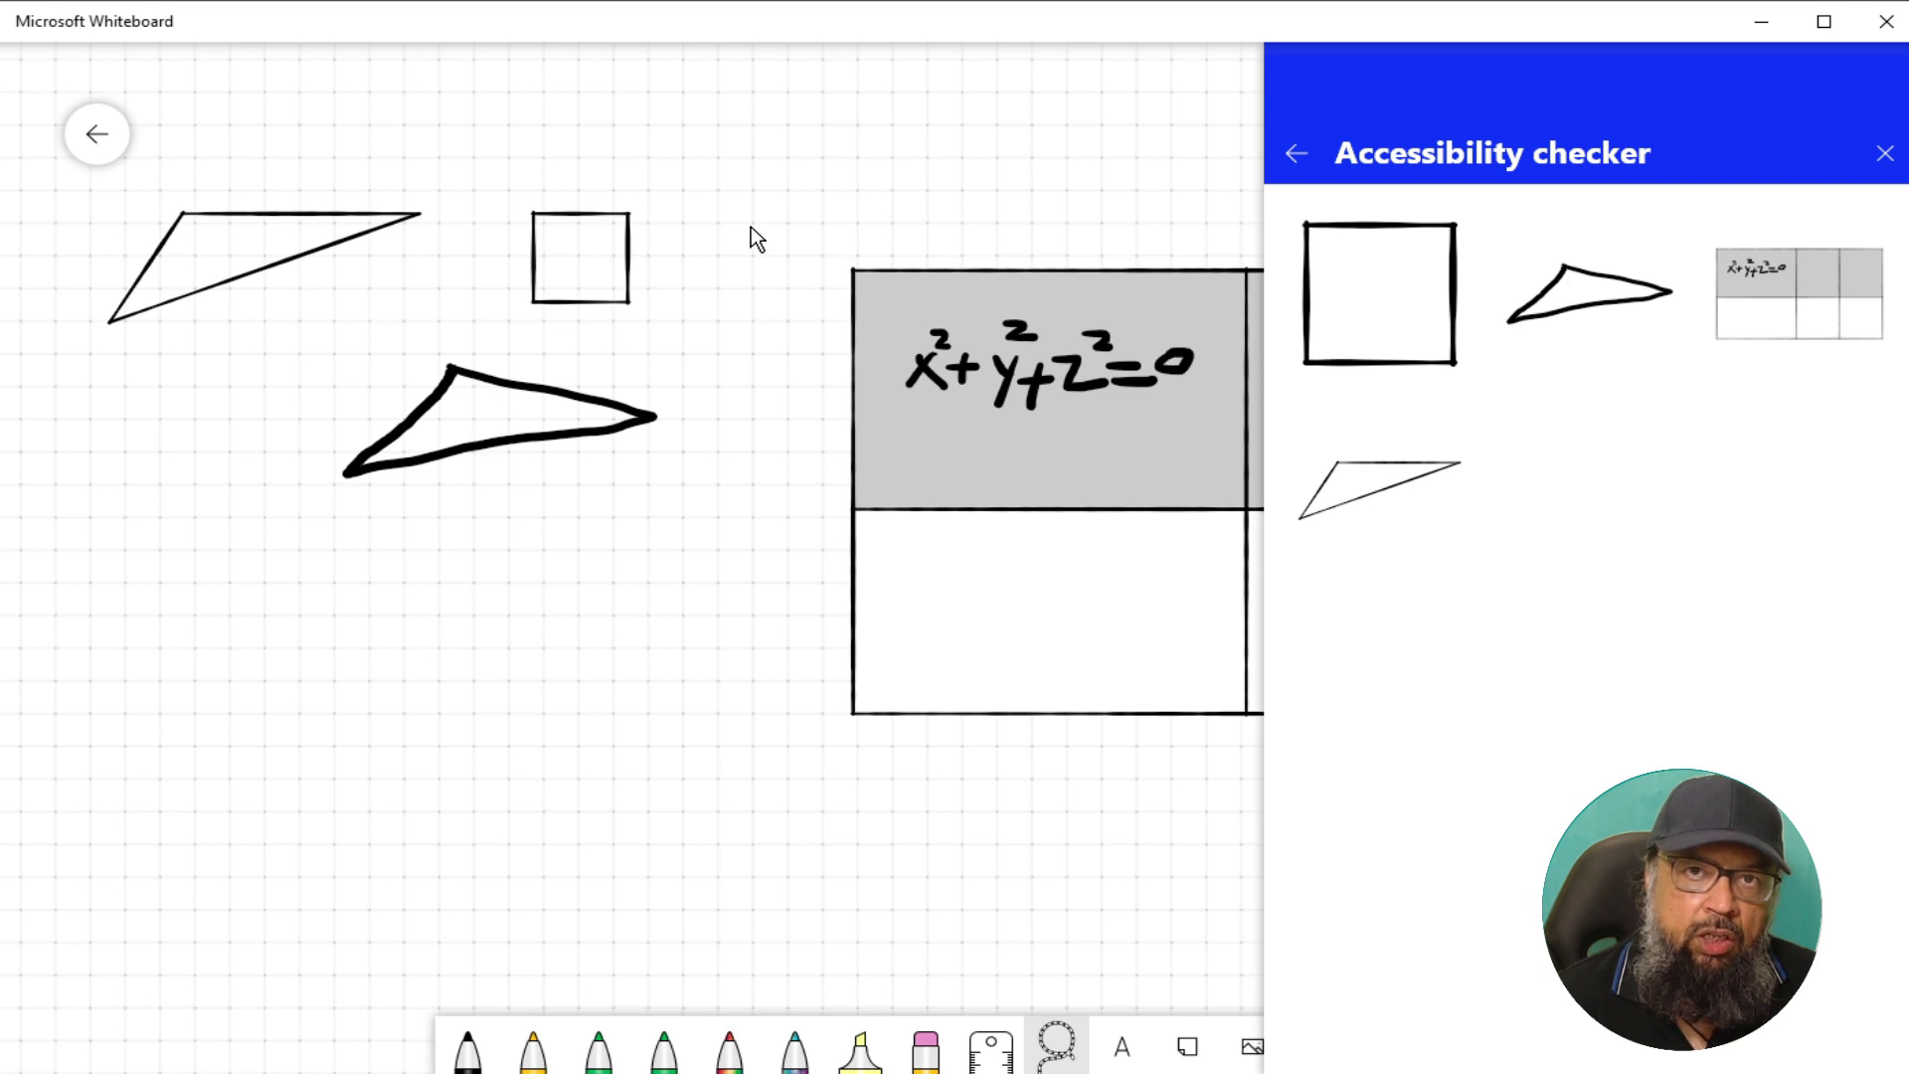
left_click(1885, 152)
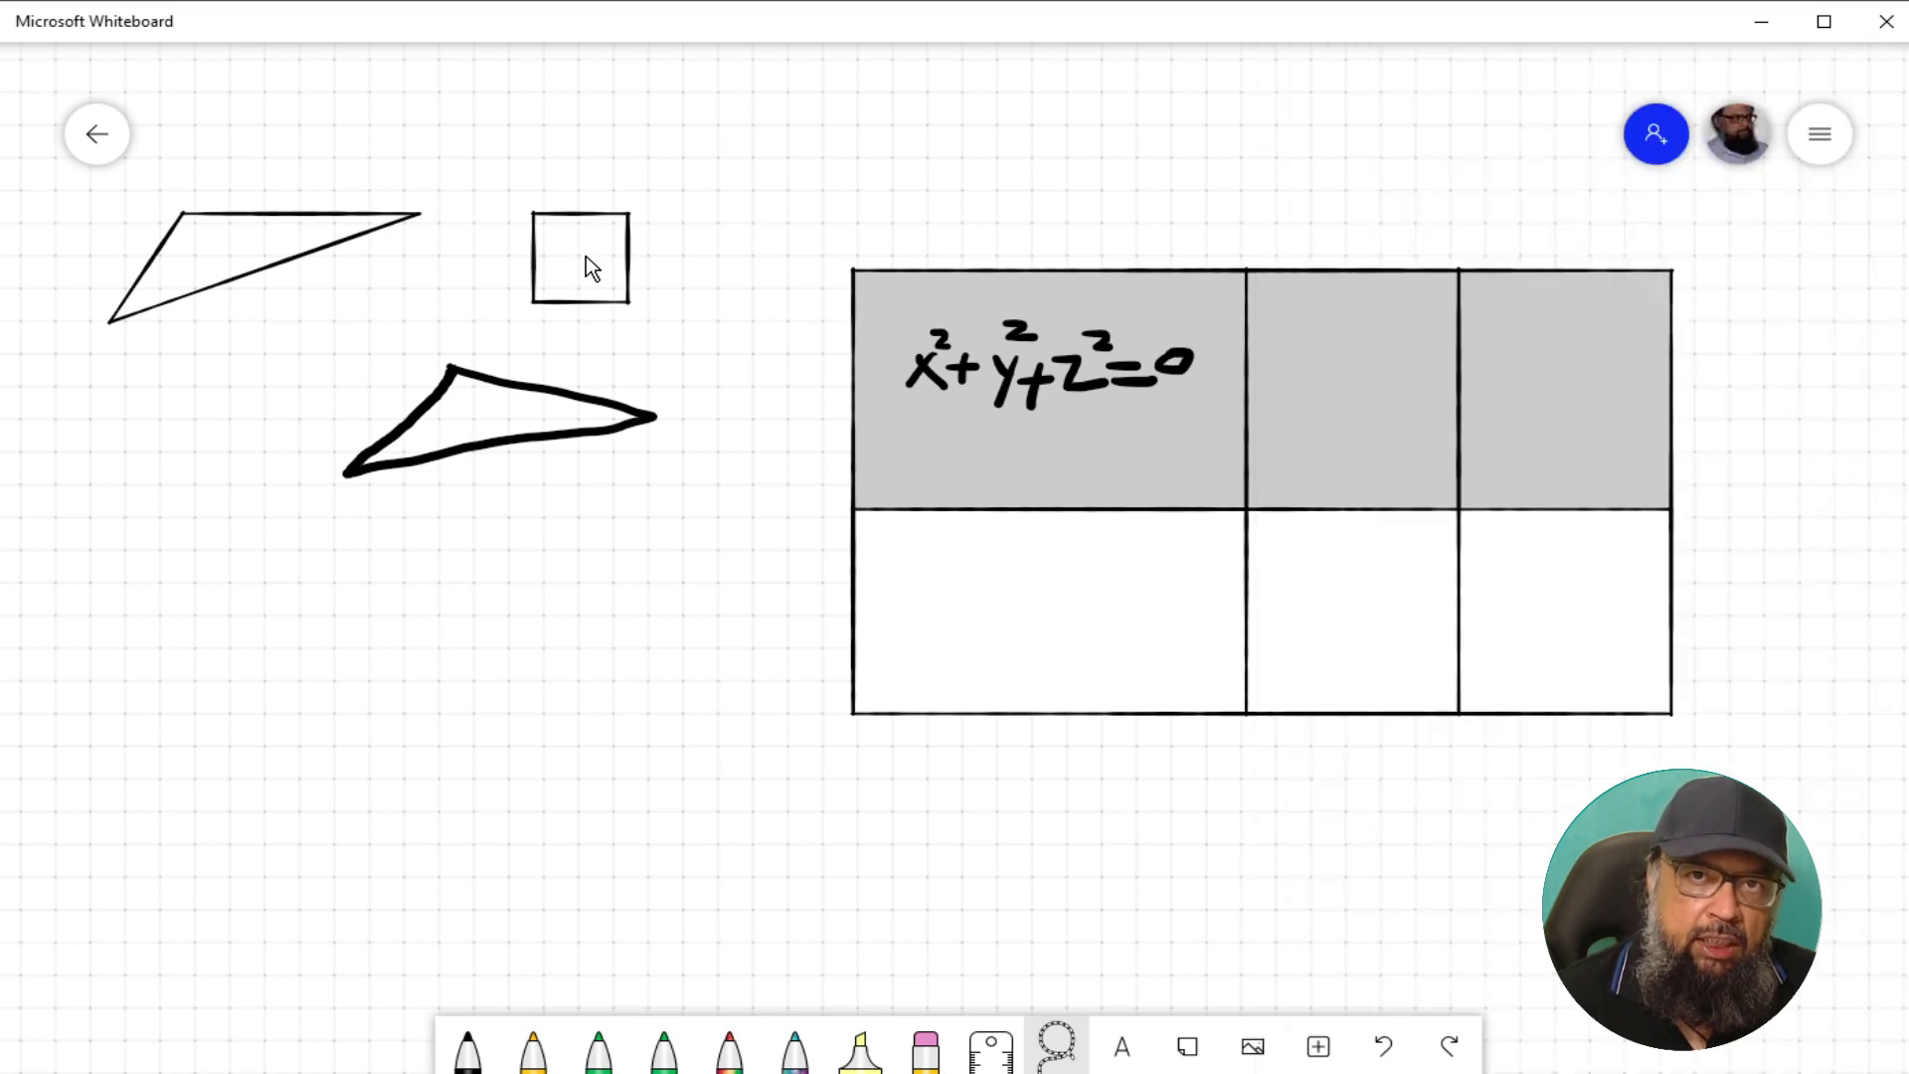
left_click(1839, 139)
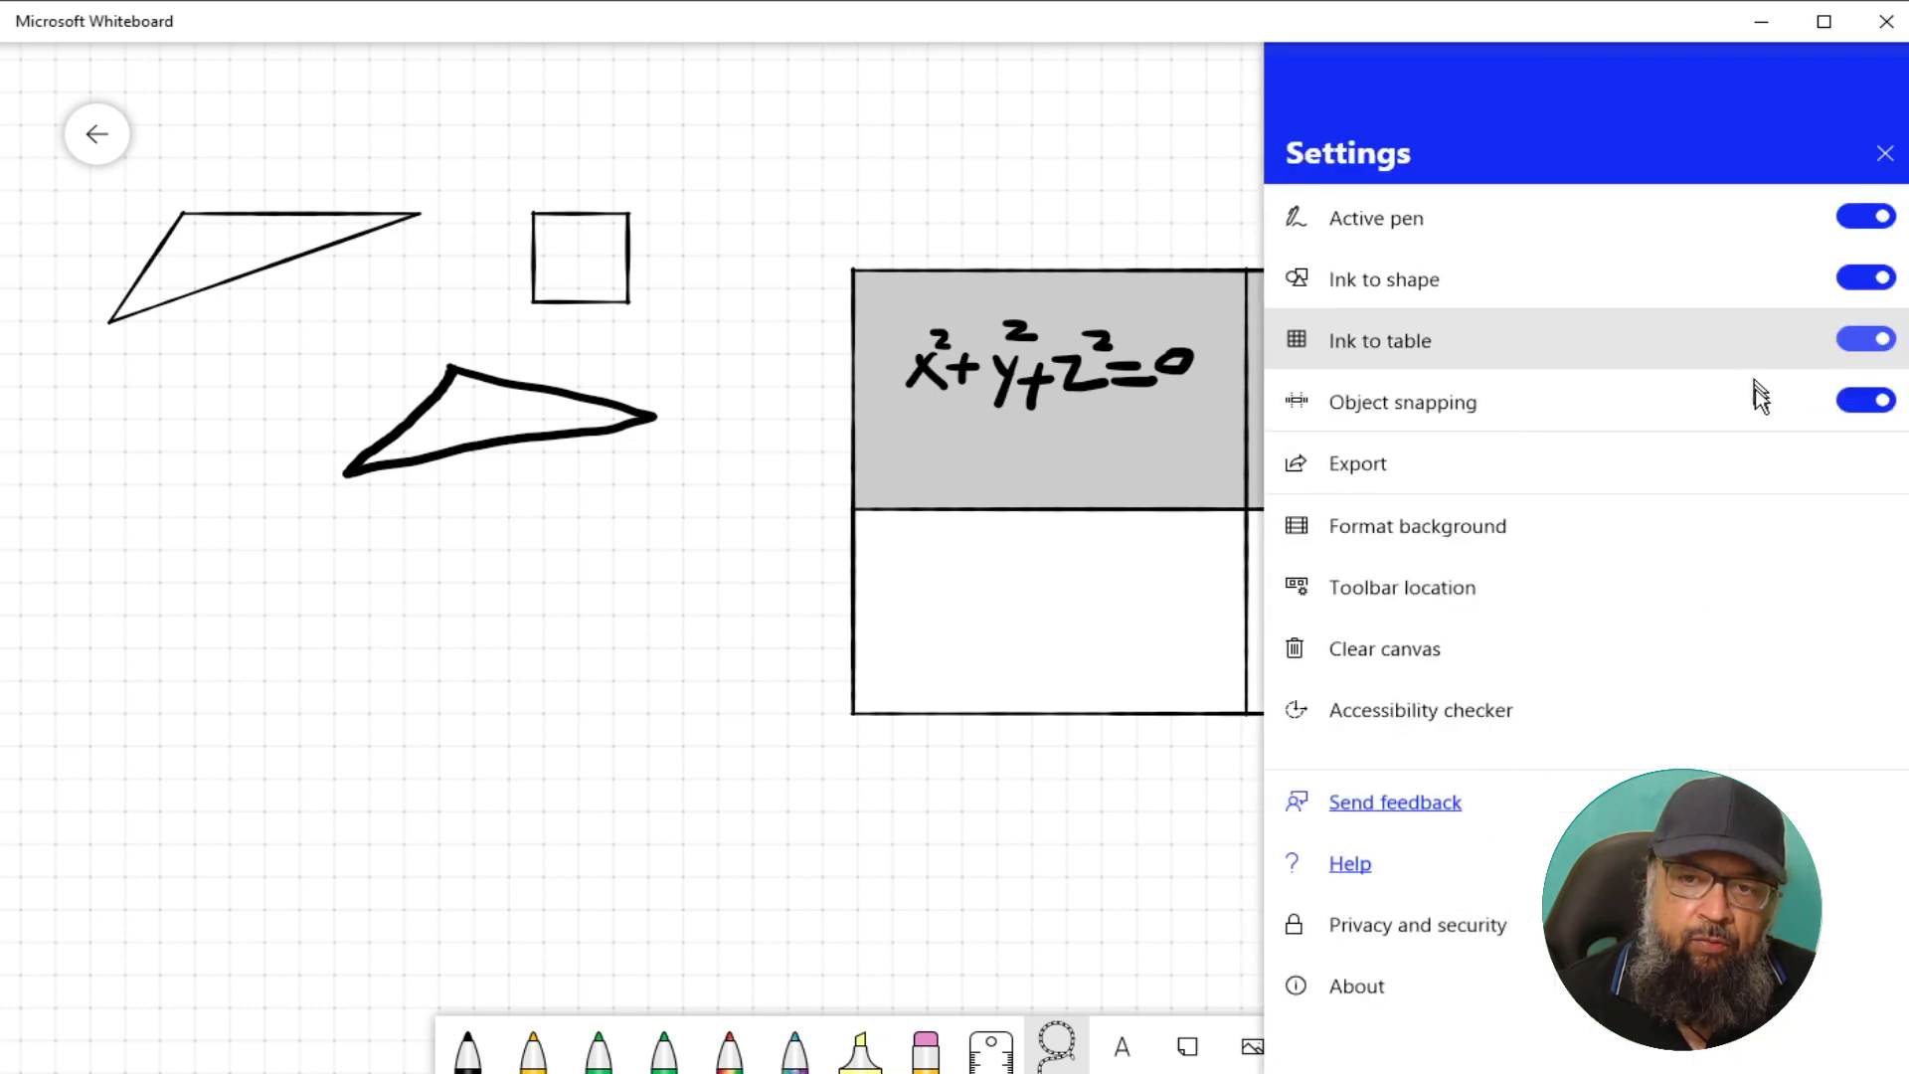
left_click(1442, 708)
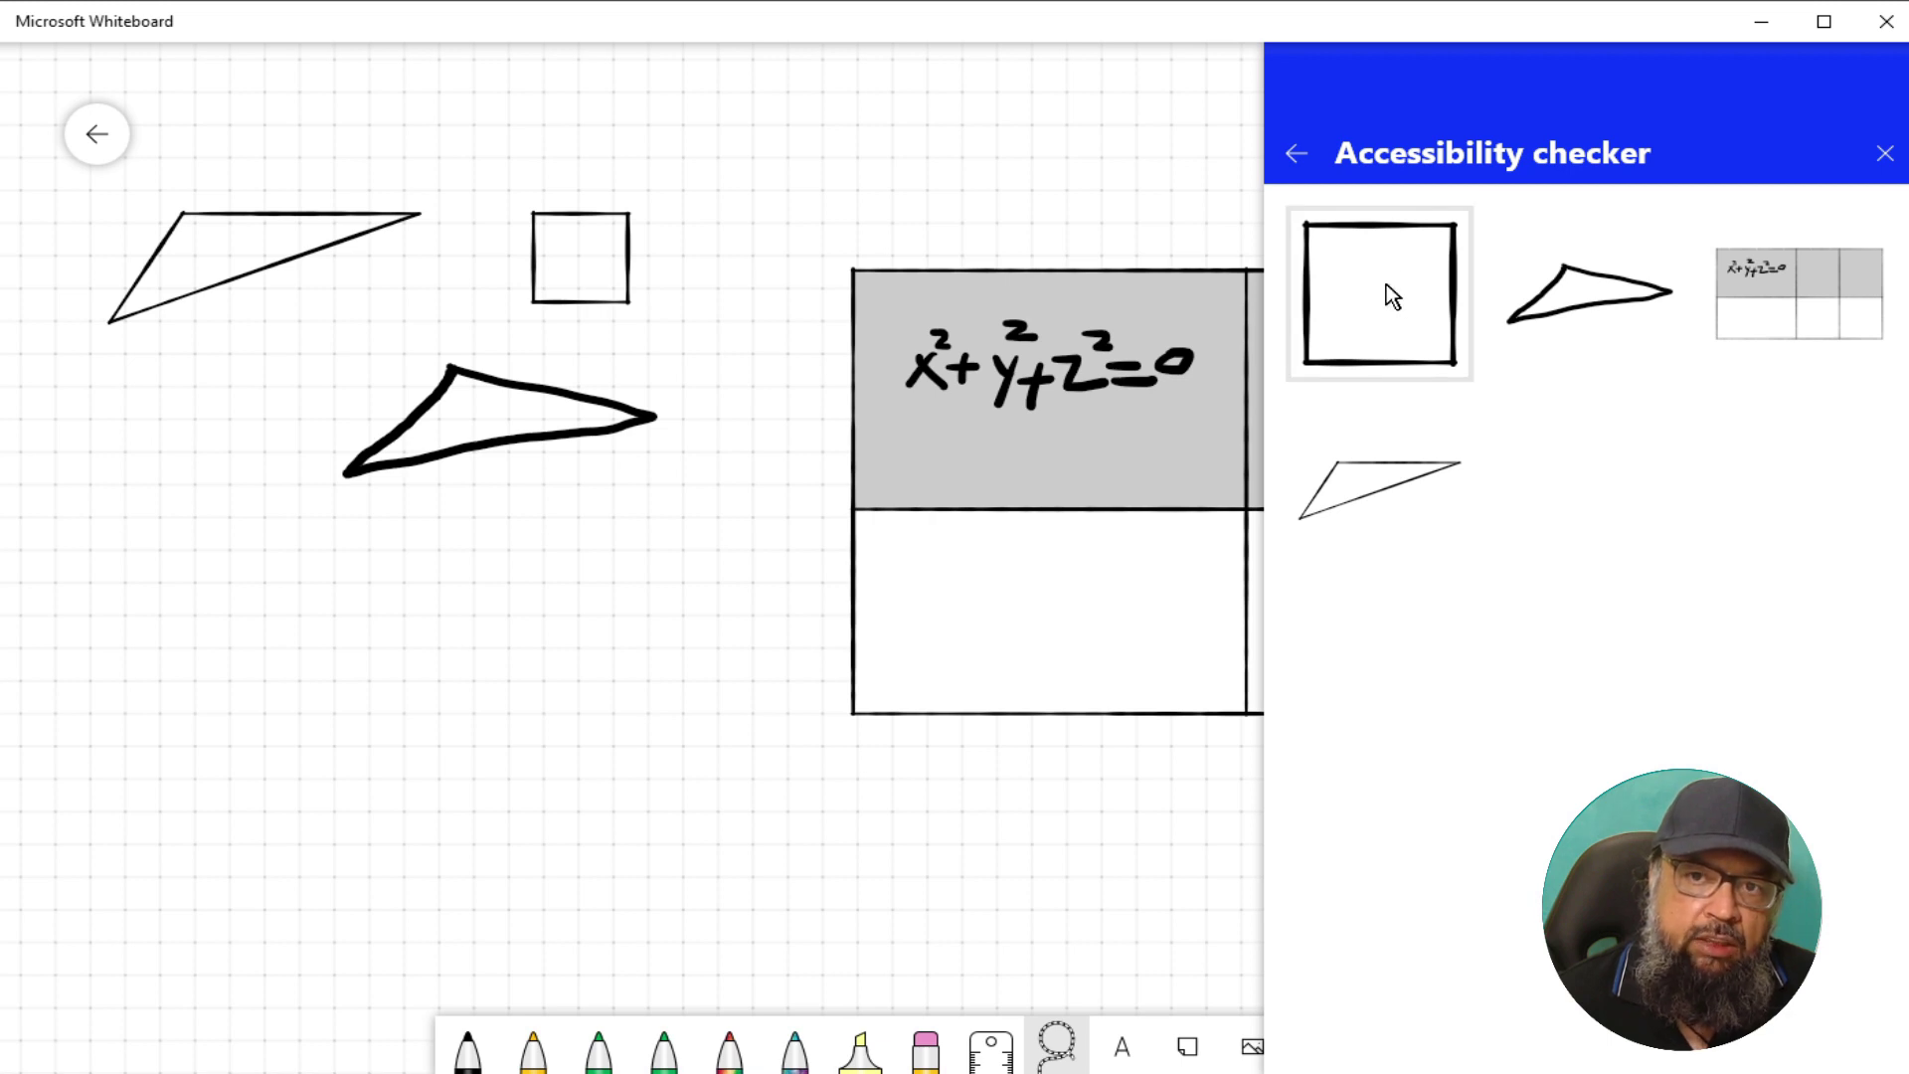
left_click(1390, 296)
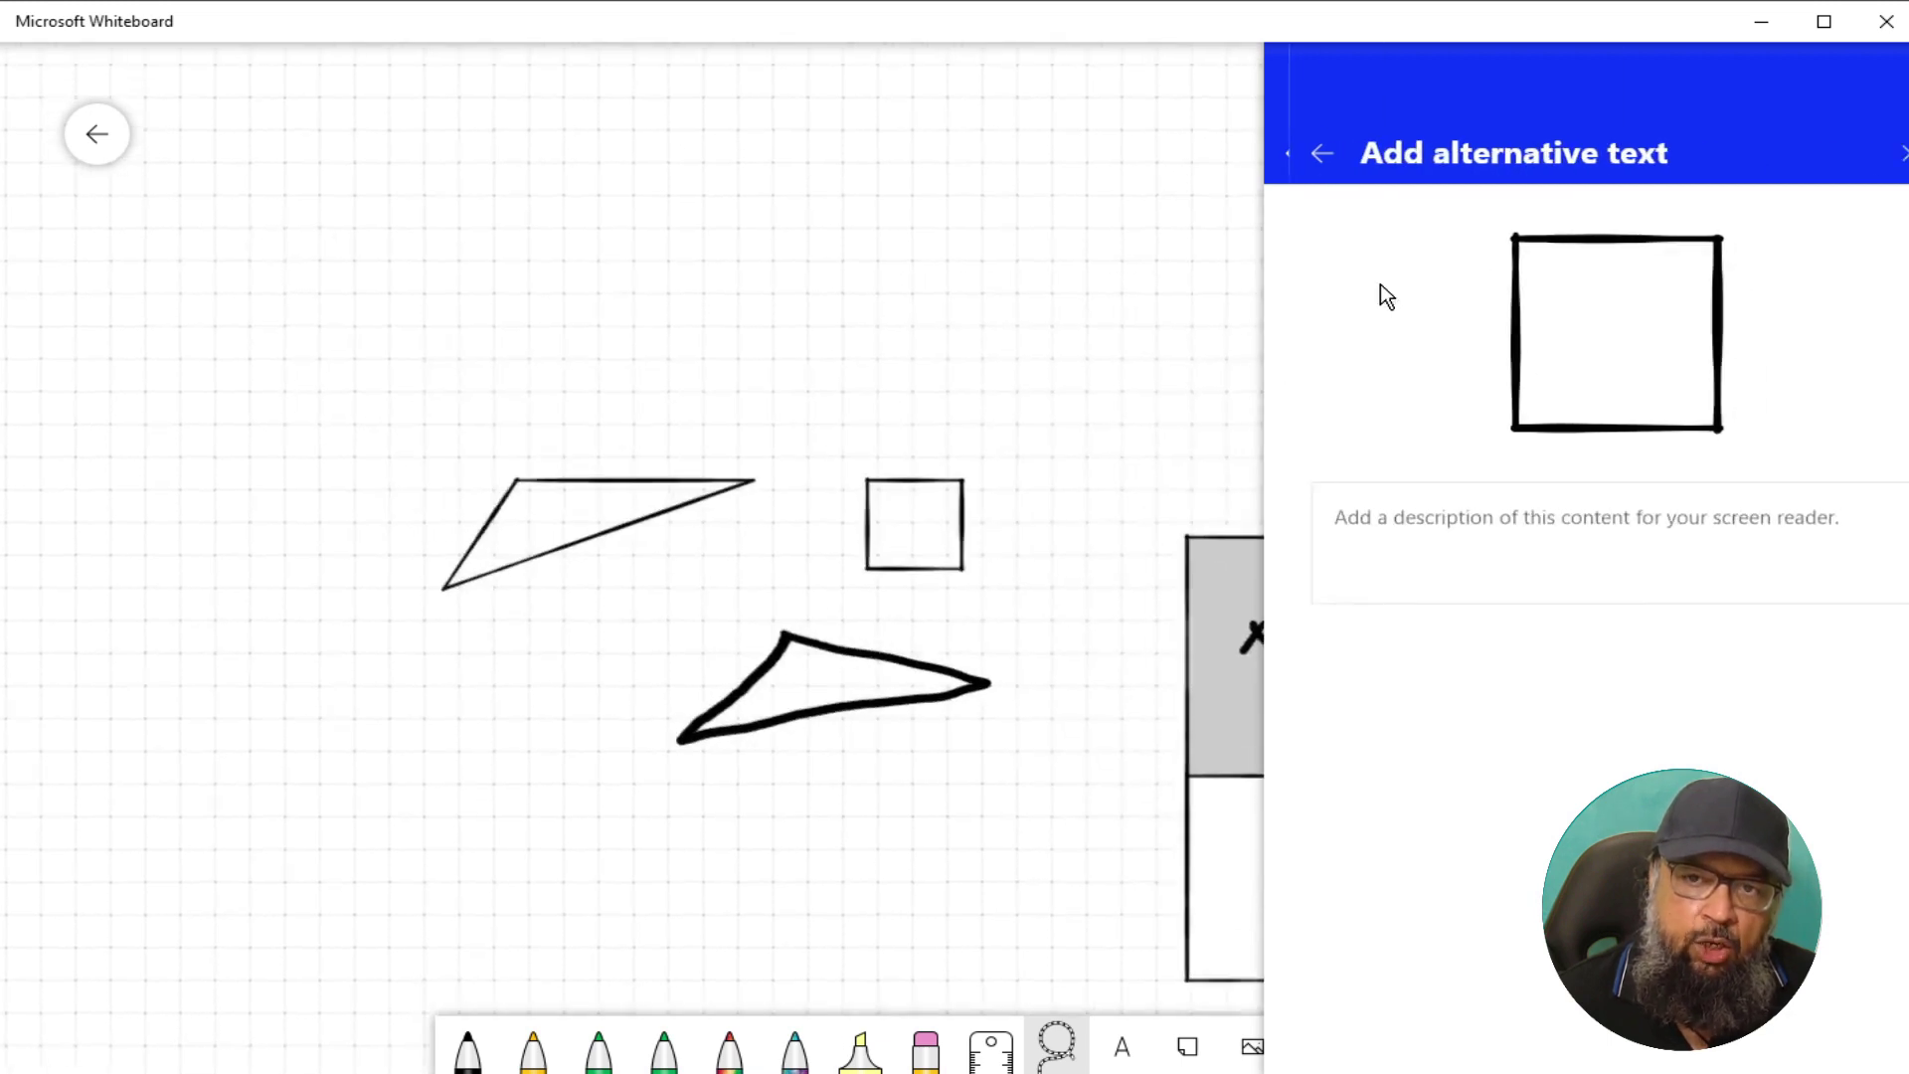
left_click(1372, 528)
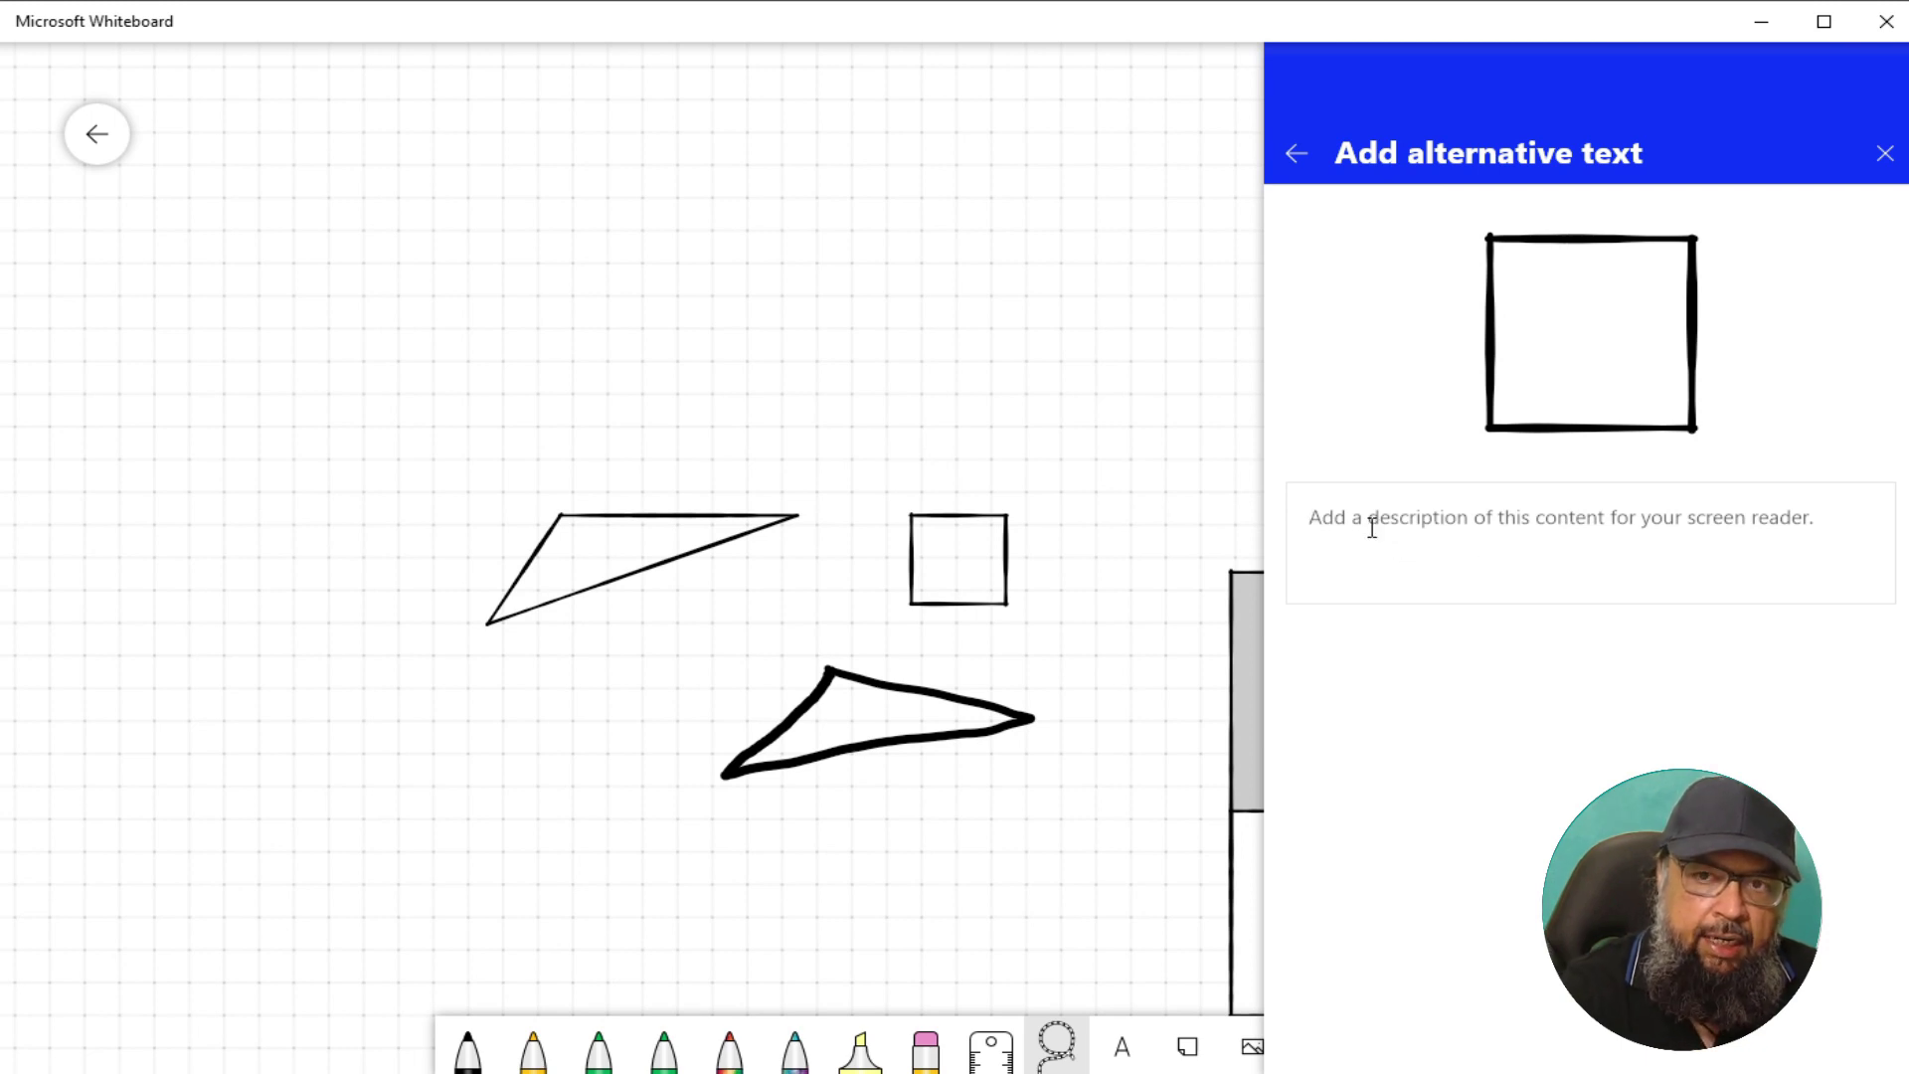
type("A Square Shape")
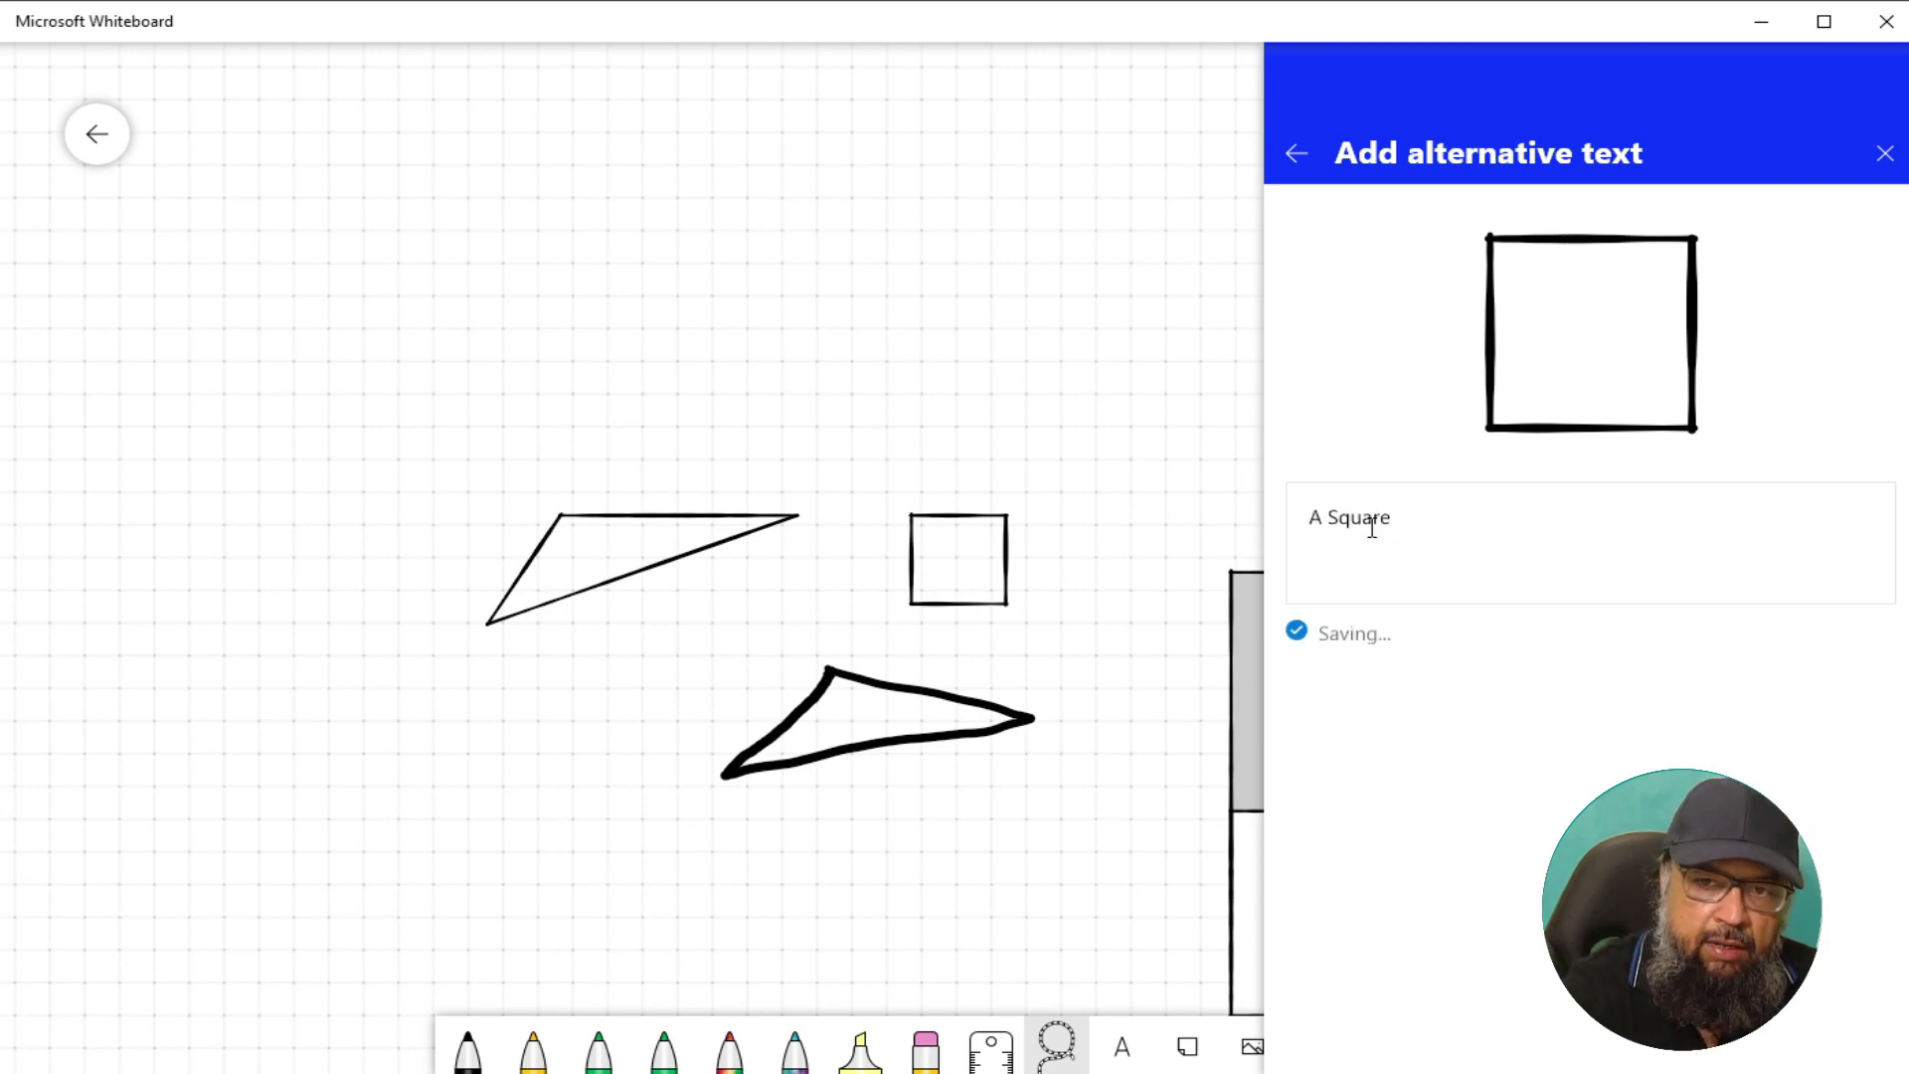
left_click(1294, 152)
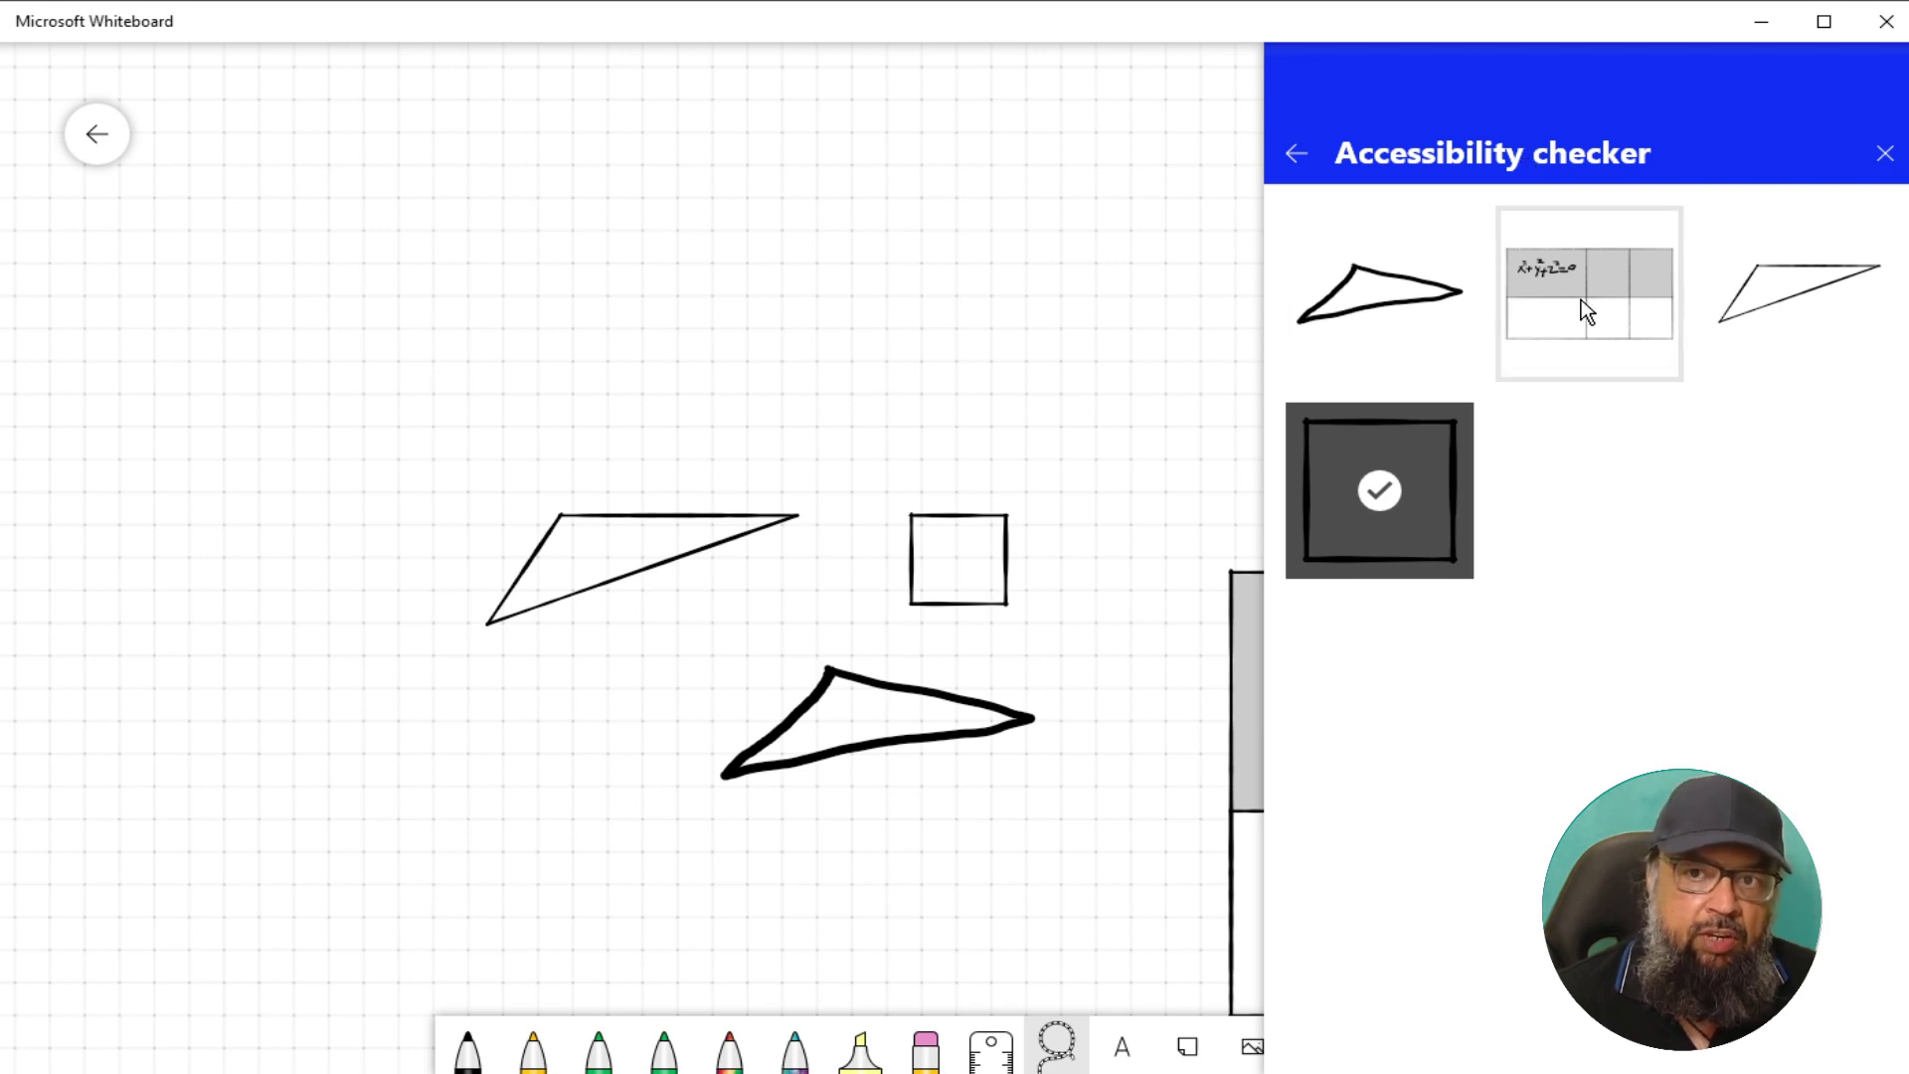
left_click(1294, 157)
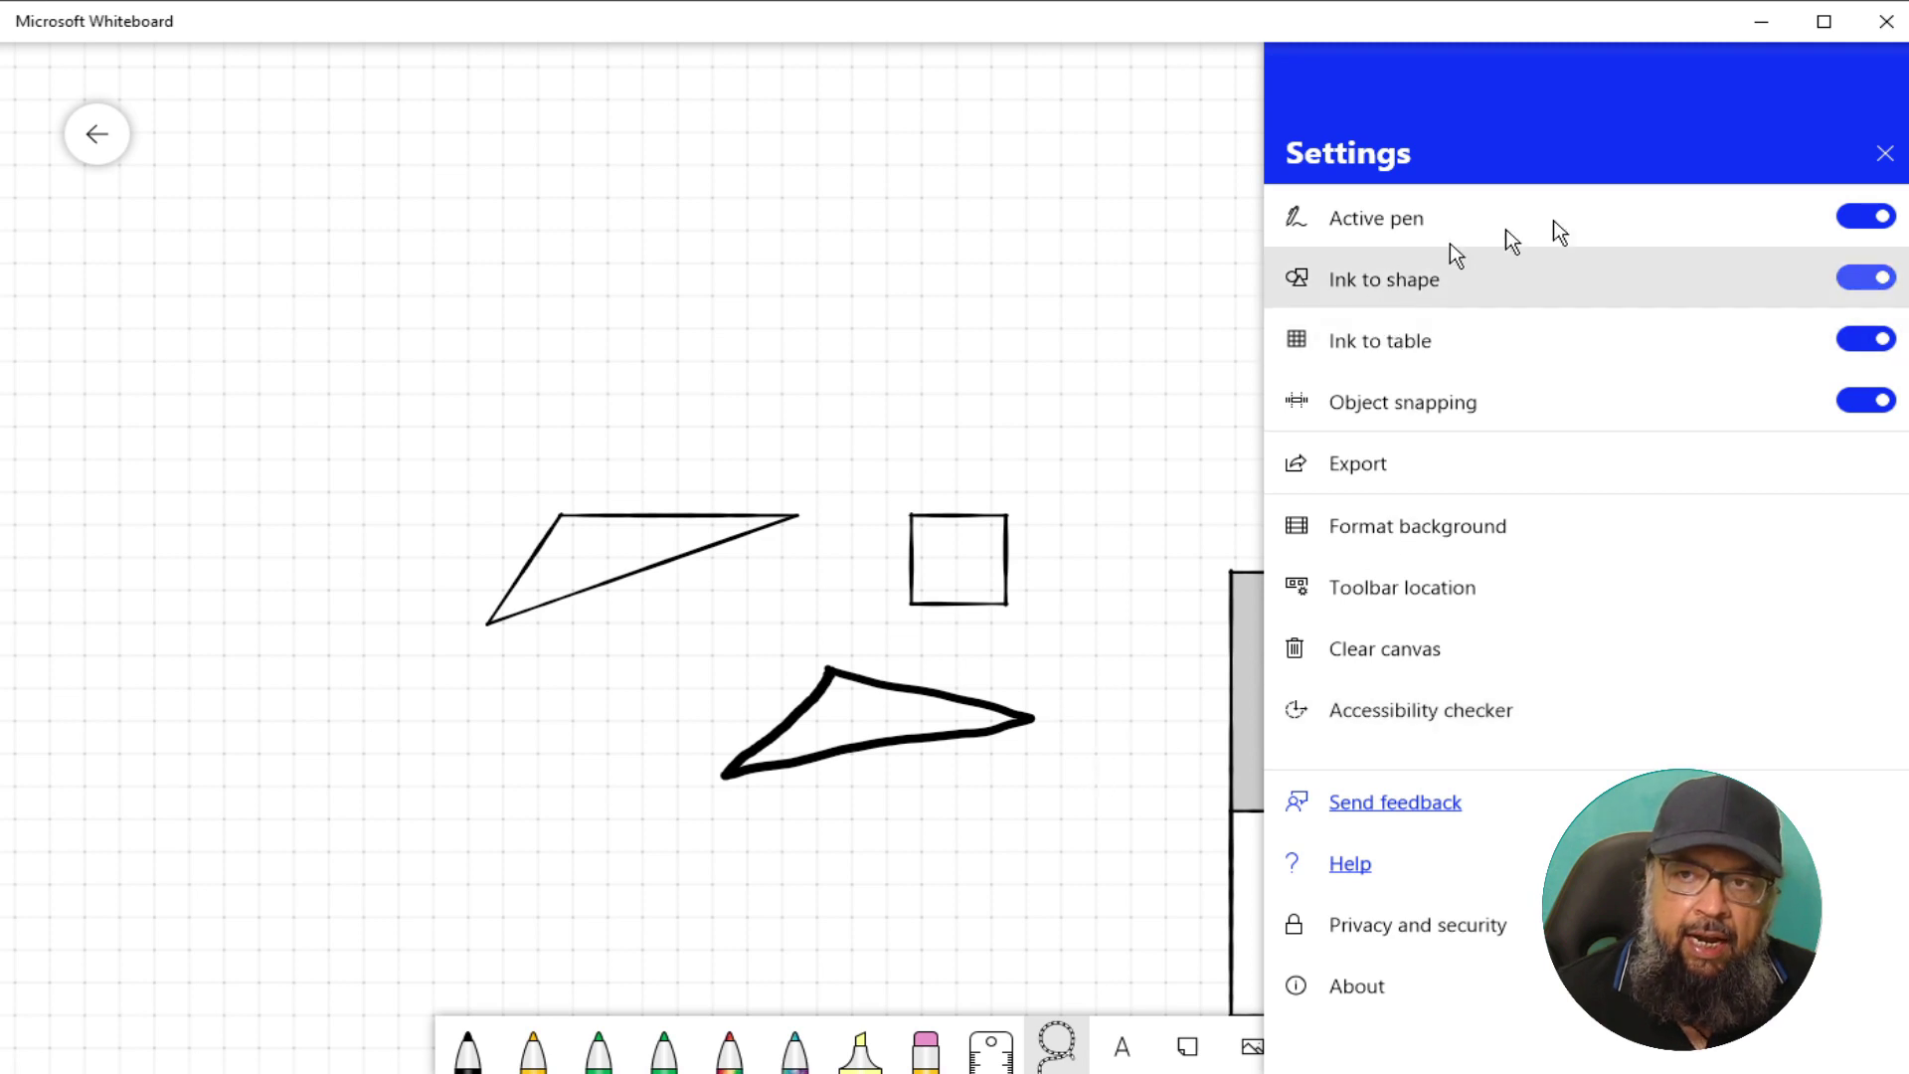
left_click(1889, 157)
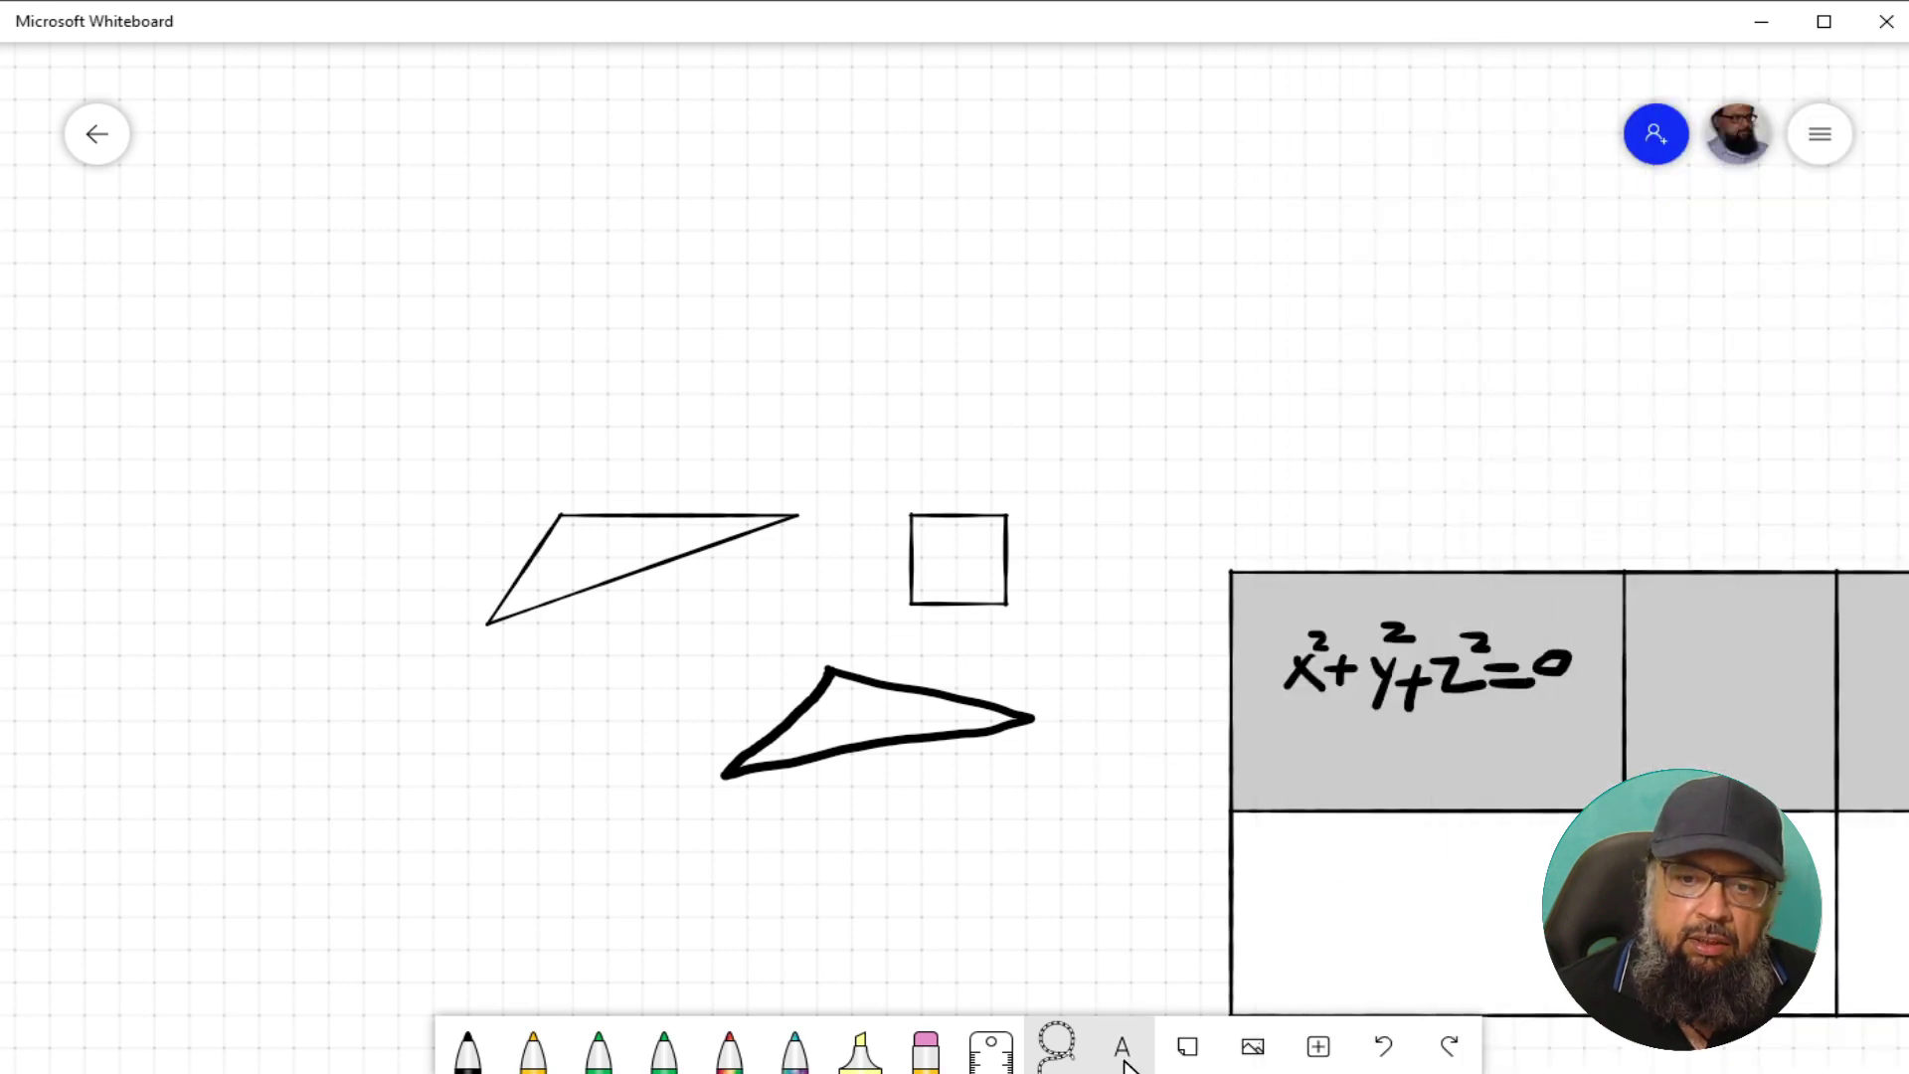
- Turn off Active pen in the whiteboard settings and close them
left_click(1820, 135)
left_click(1852, 217)
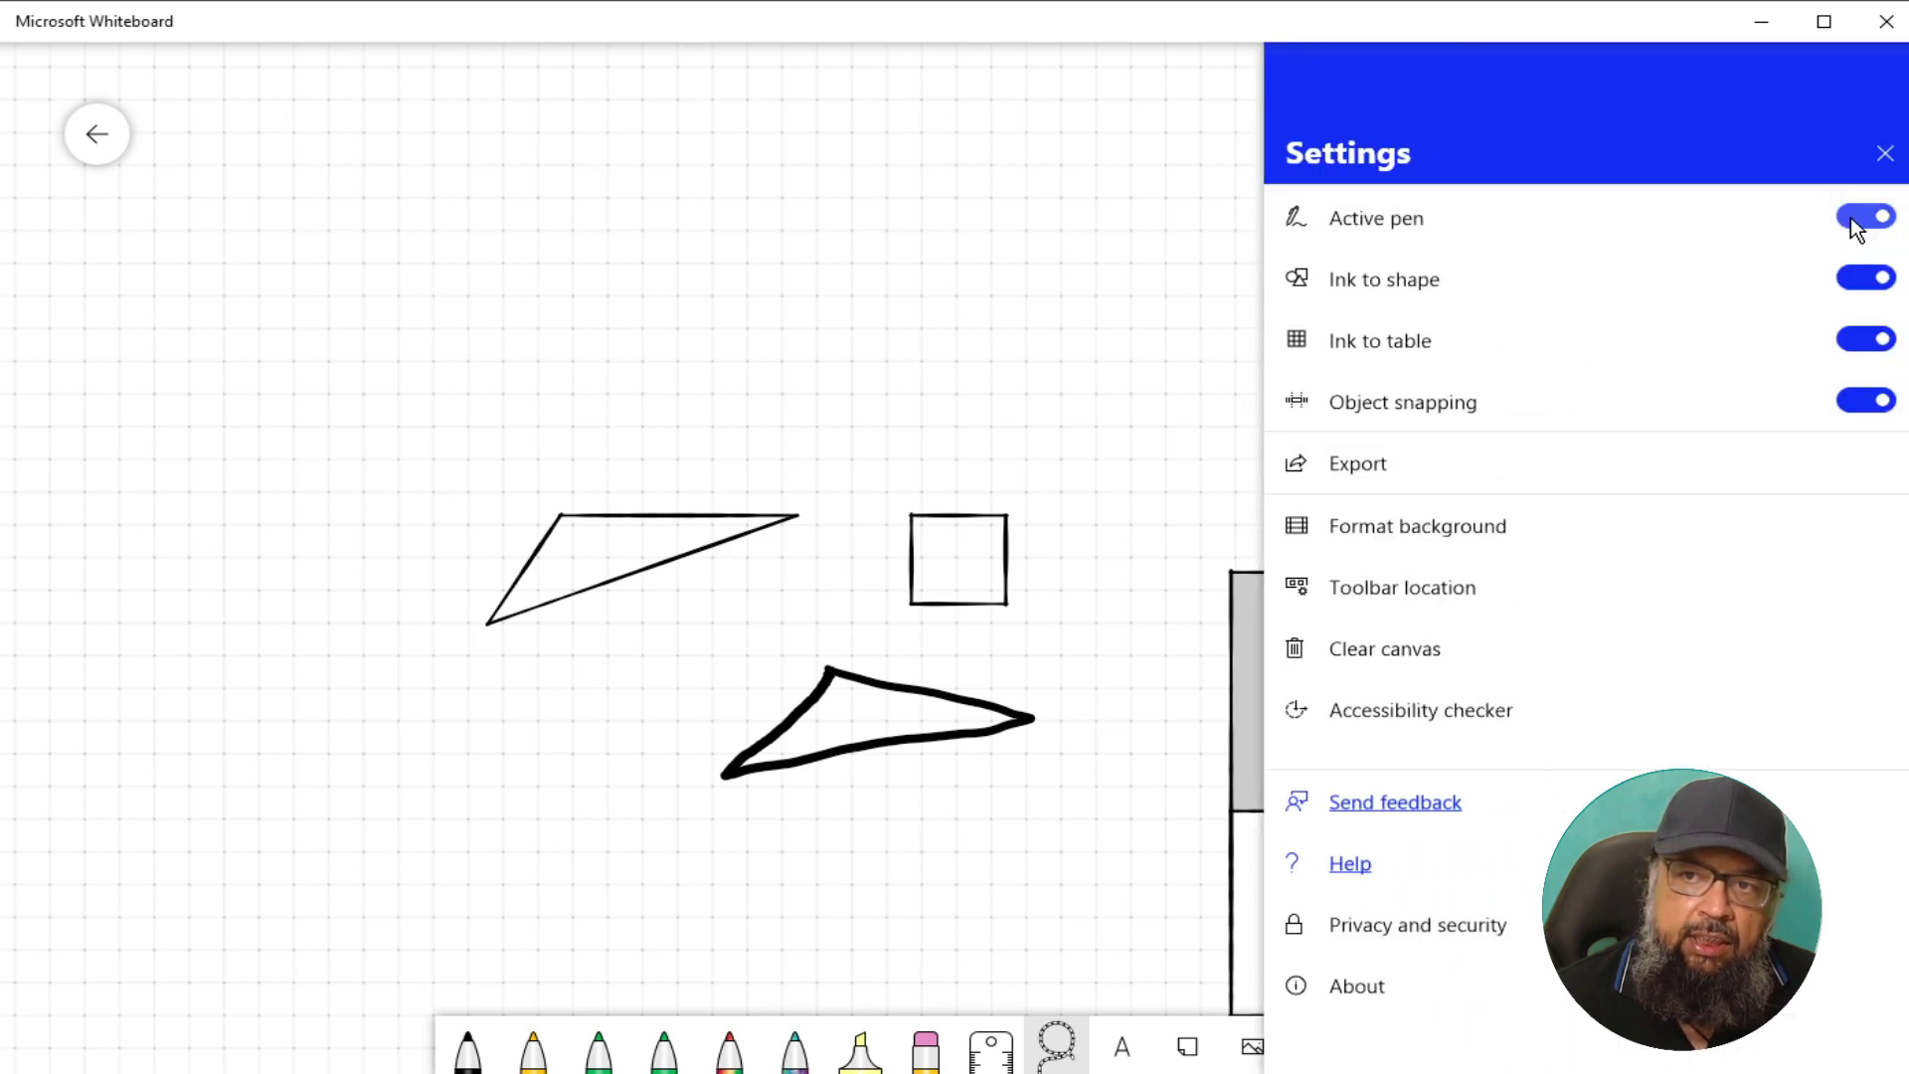
left_click(759, 311)
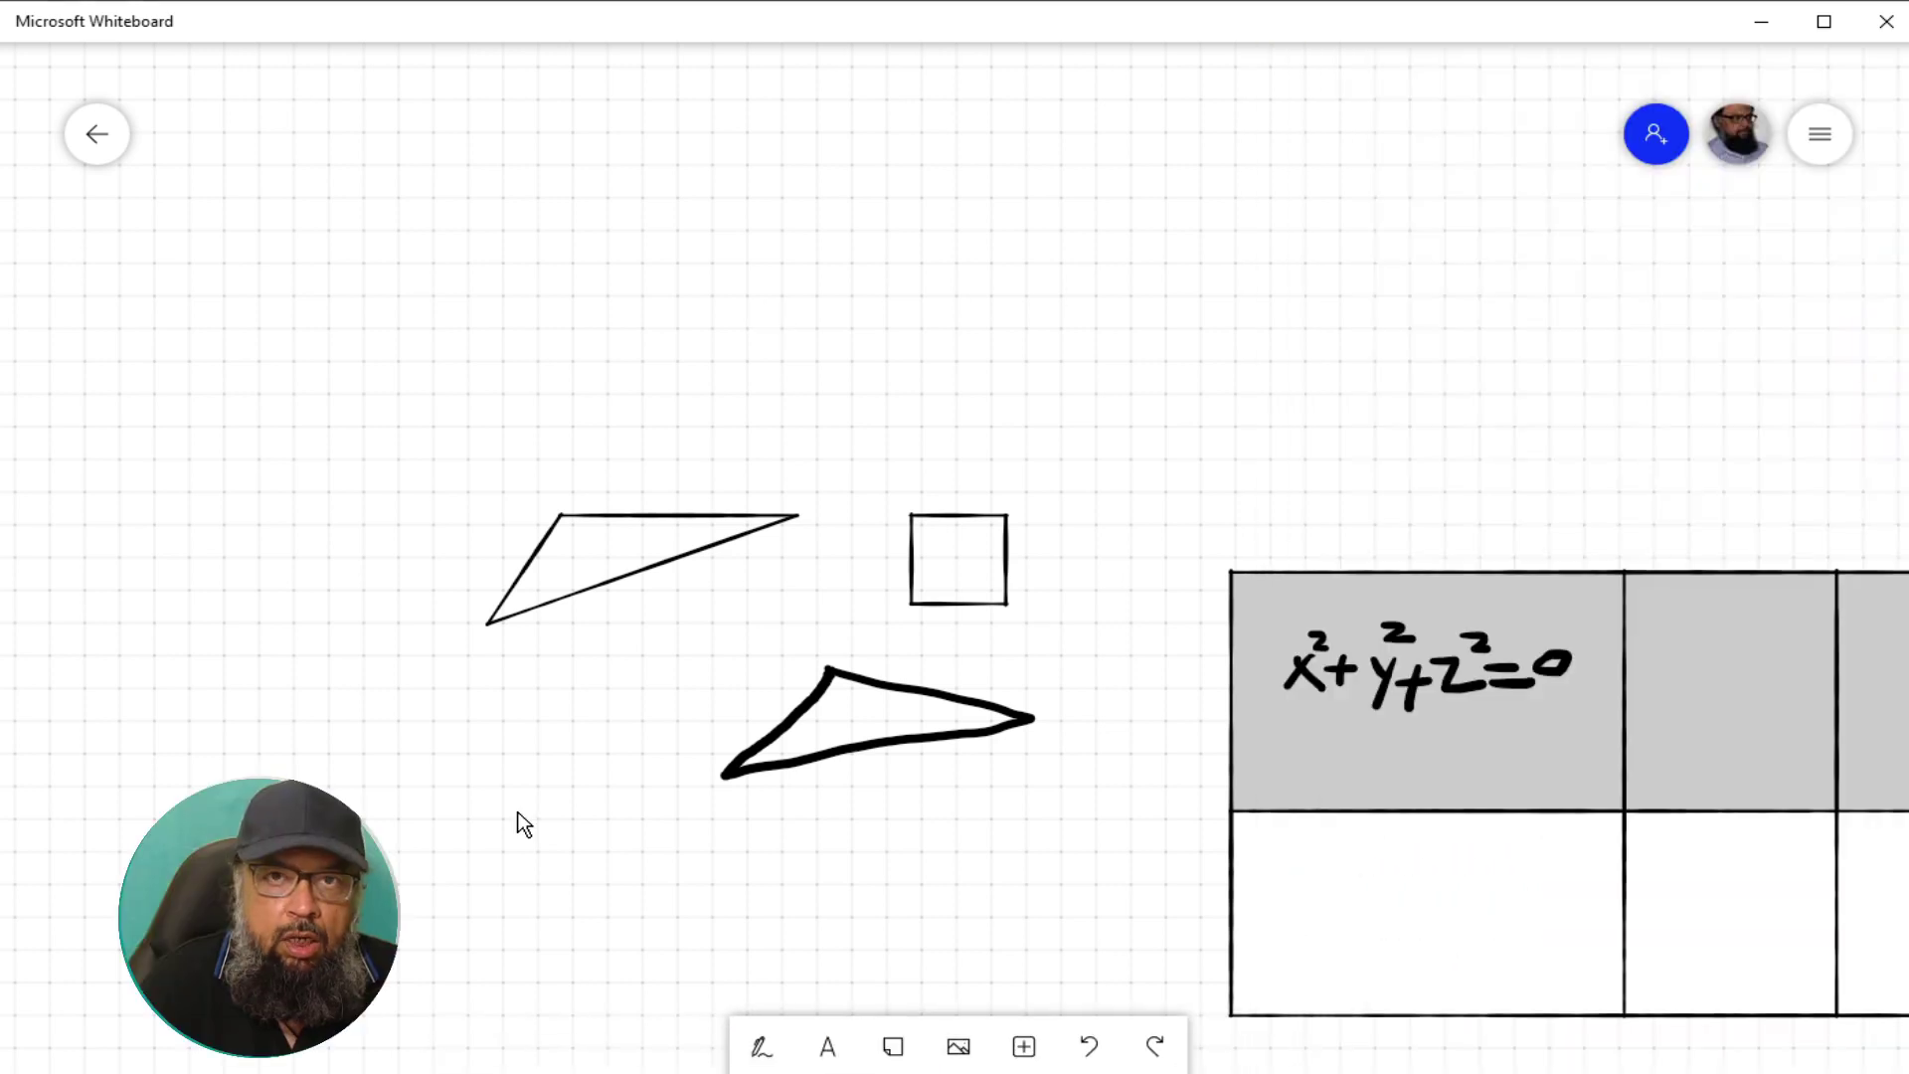
- Search Bing images for "creative Commons National Geographic" to find a picture for the board
left_click(959, 1052)
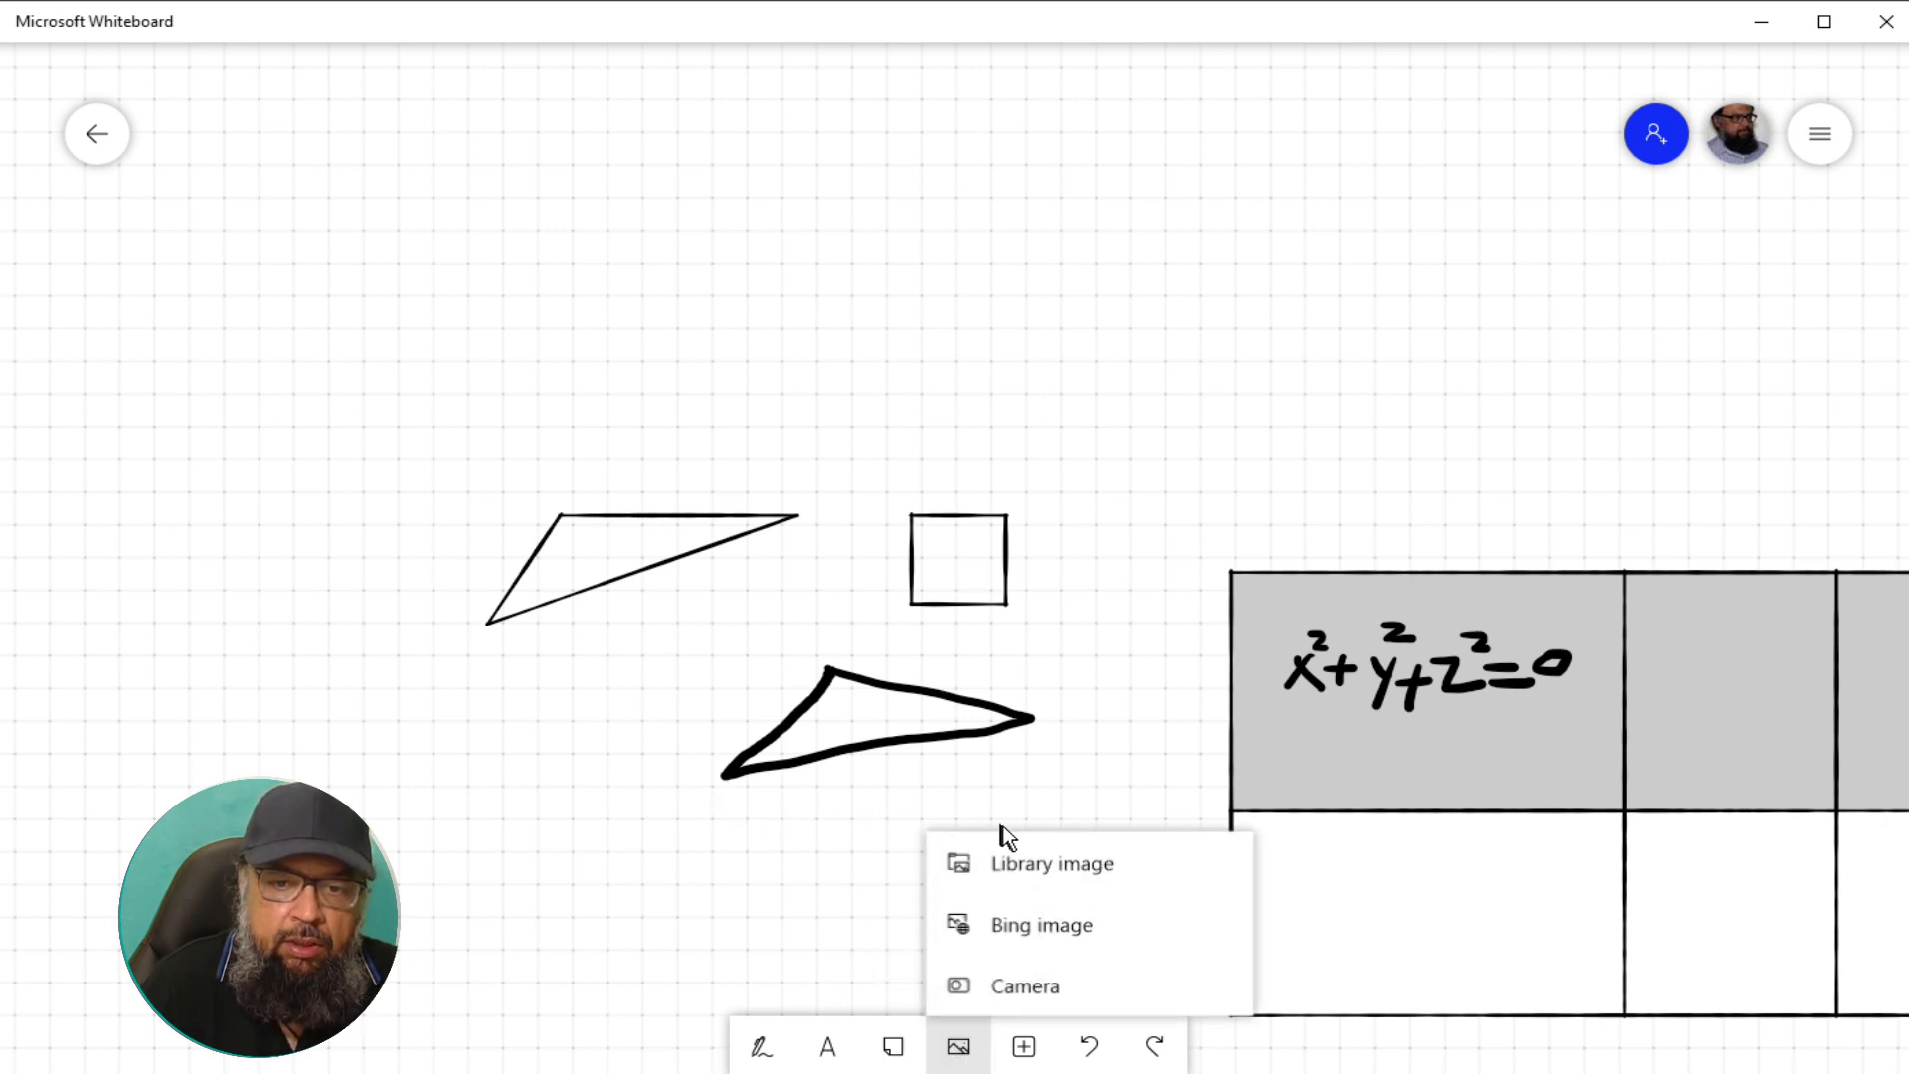
left_click(1036, 926)
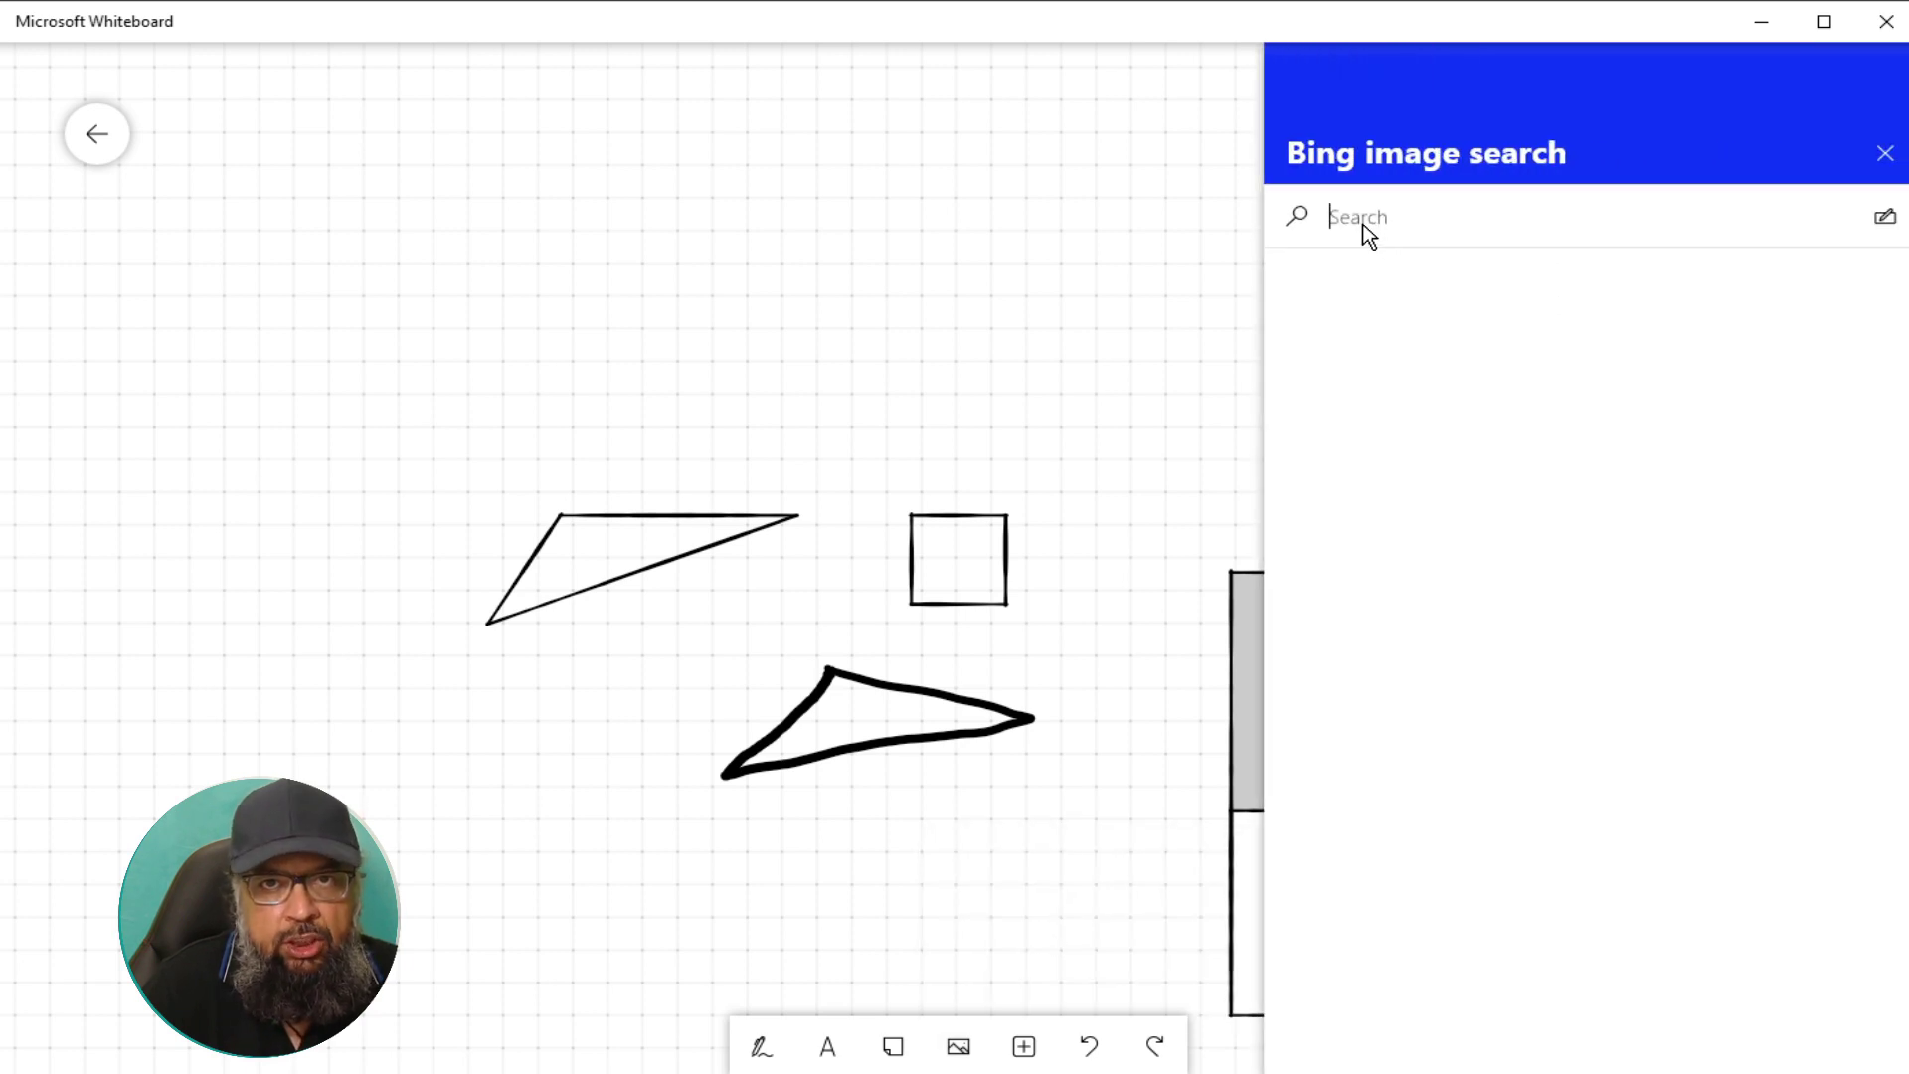
type("creative")
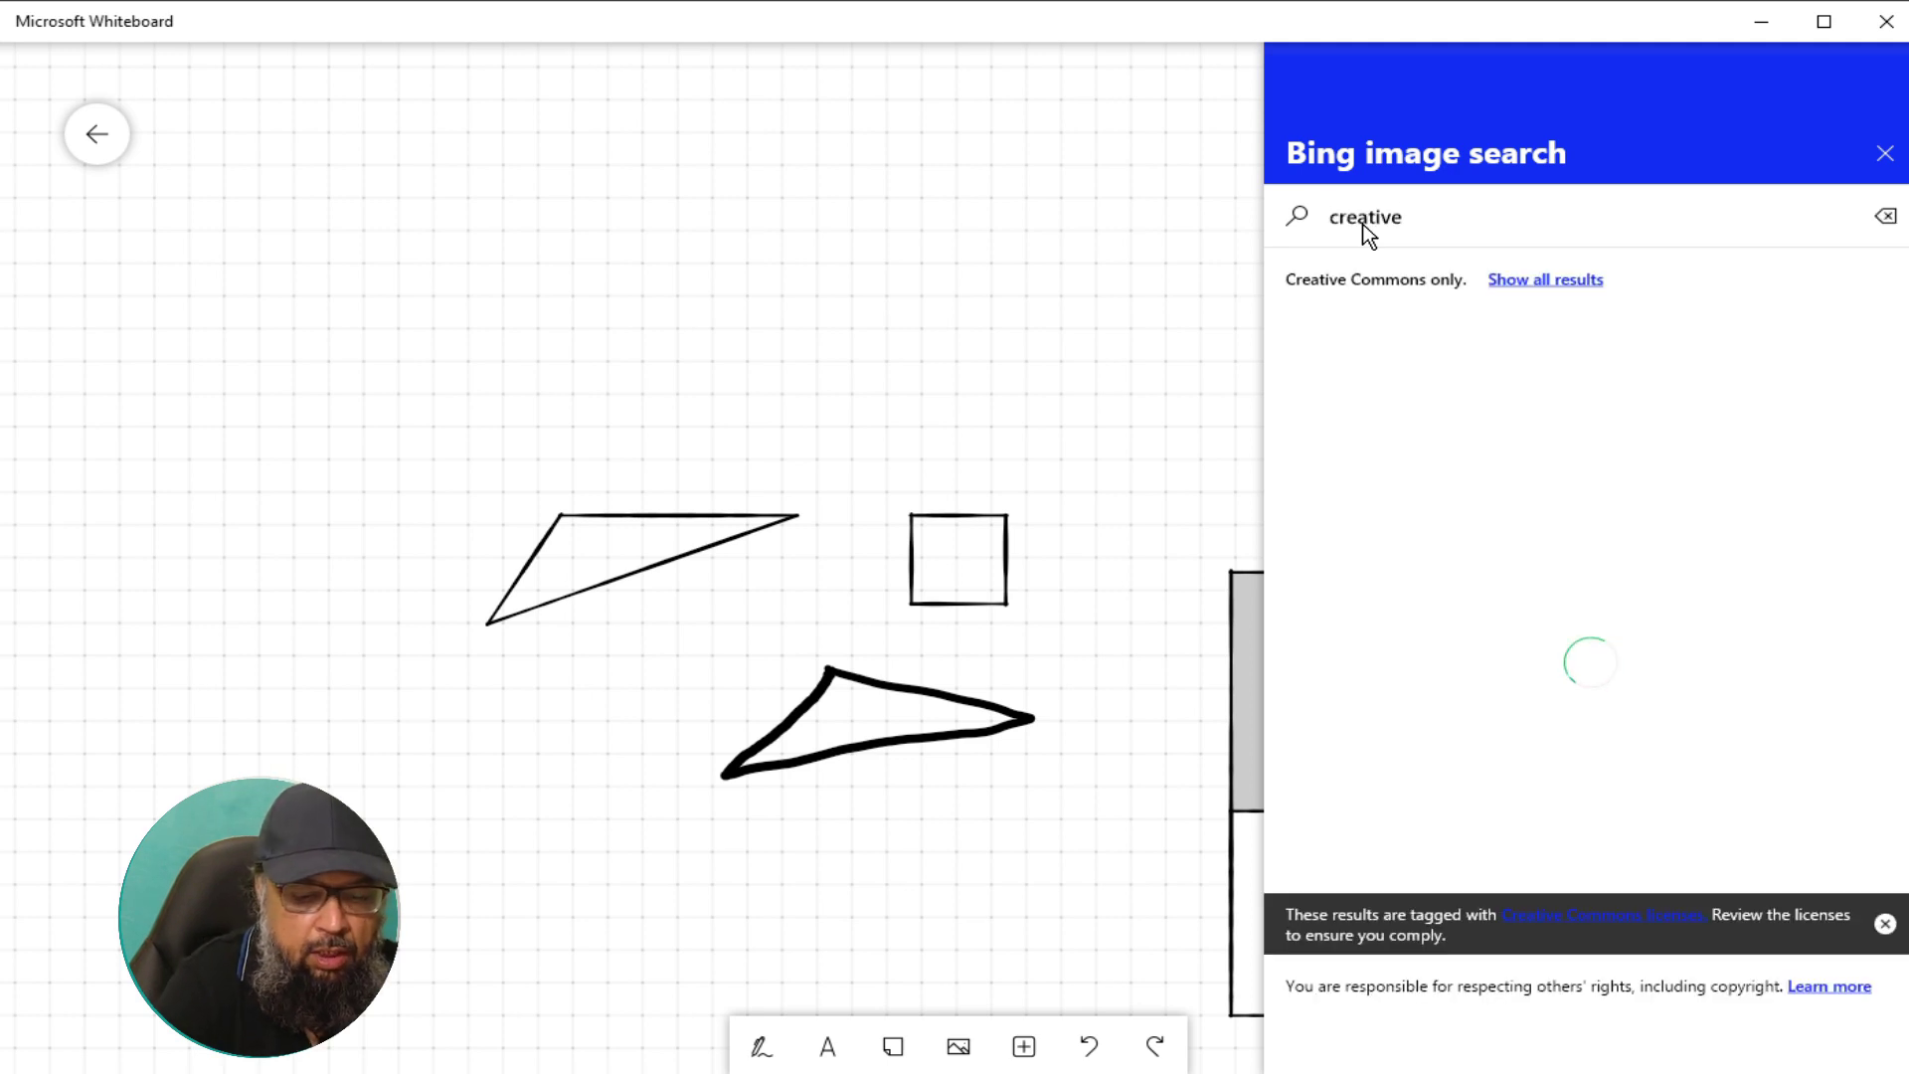
type(" Commons ")
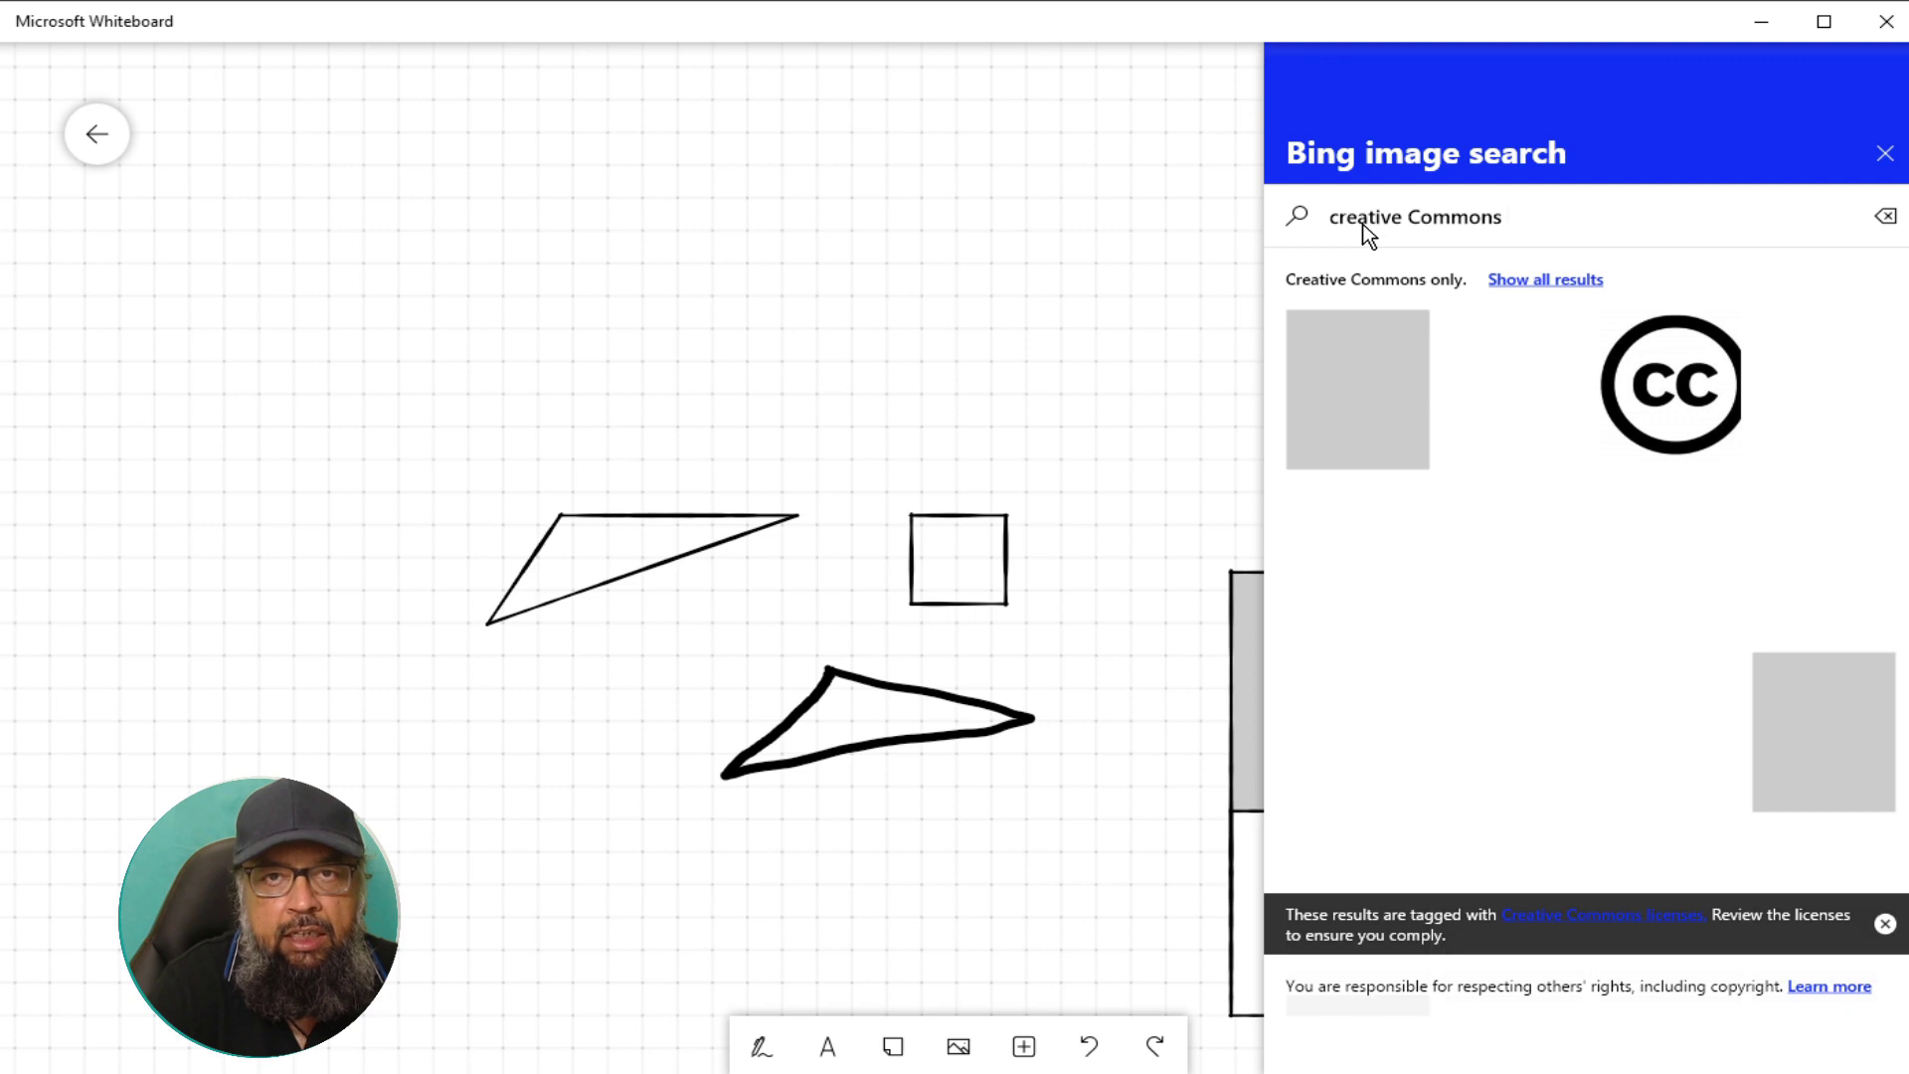
type("Nat")
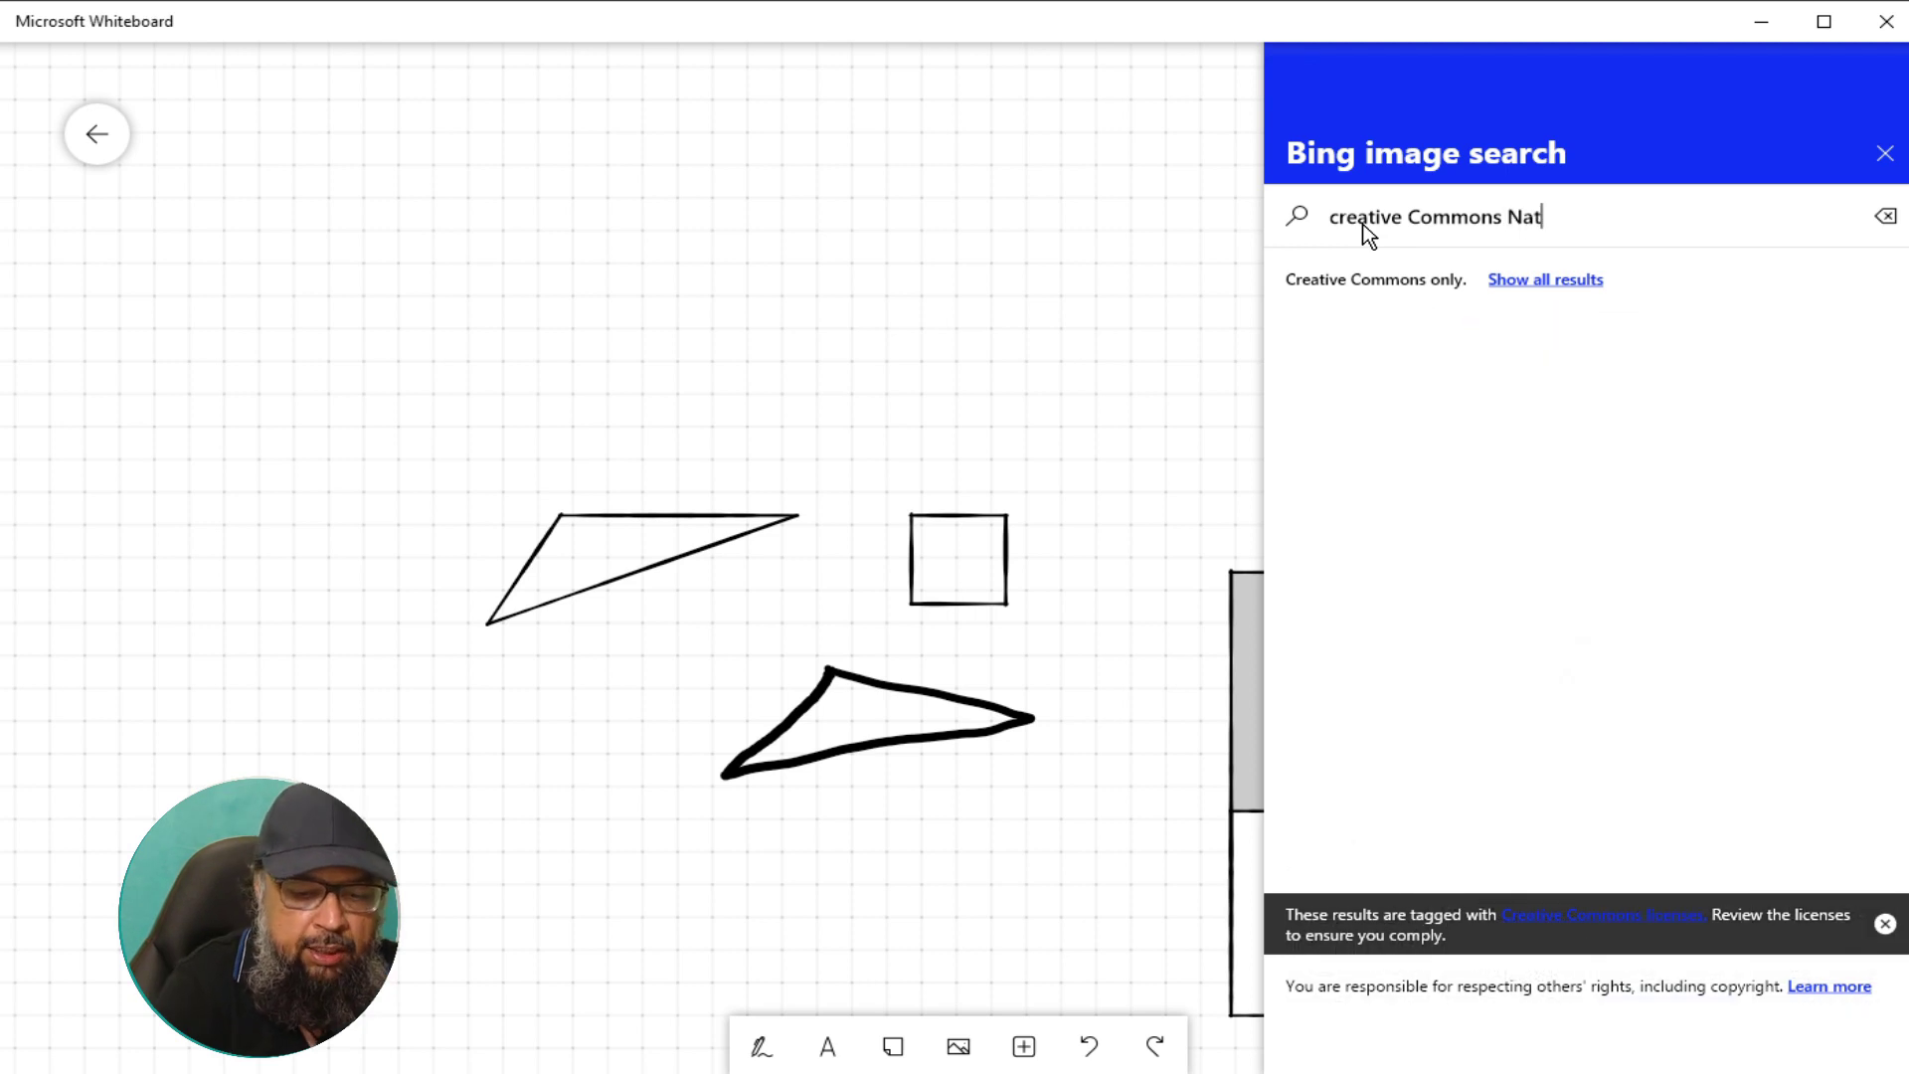
type("ional Geographic")
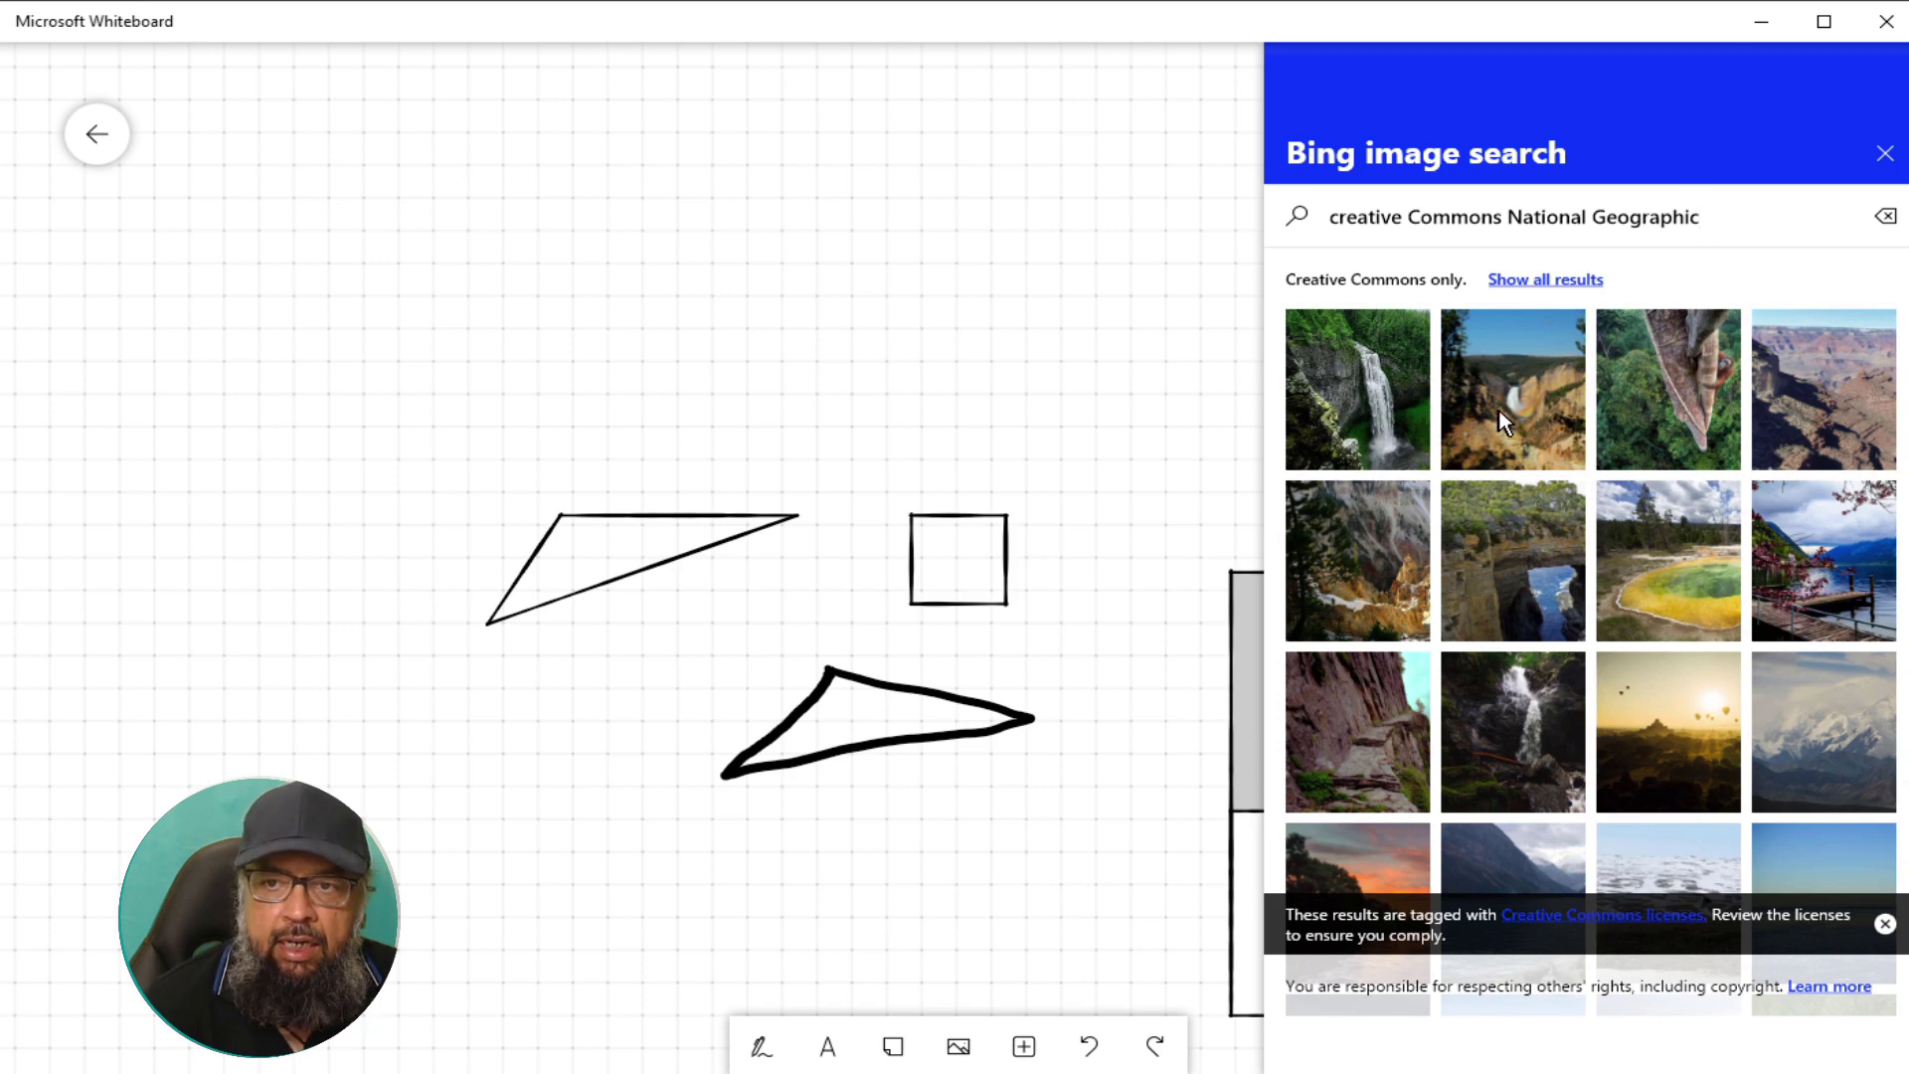
- Insert the canyon waterfall image from the second search result, placing it above the thin-lined triangle and enlarging it to about twice its size
mouse_move(1500, 409)
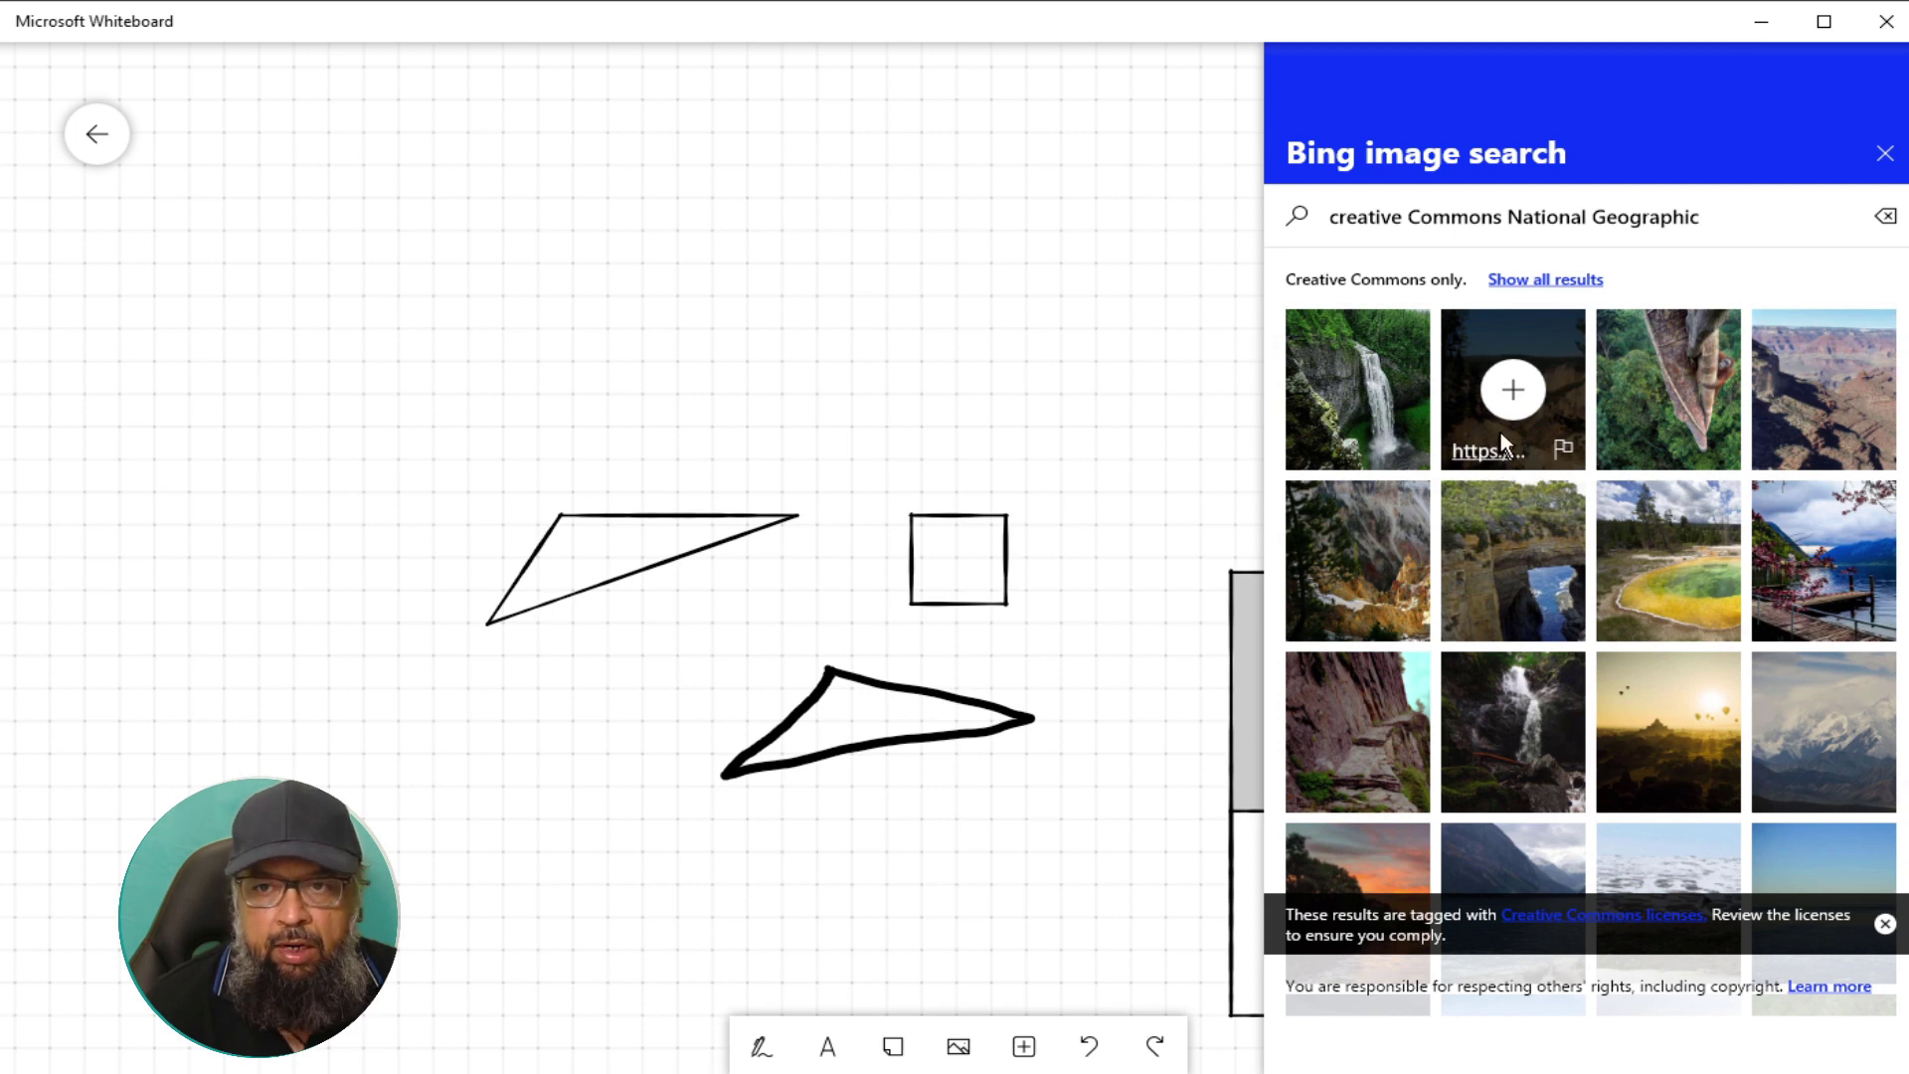
left_click(1516, 400)
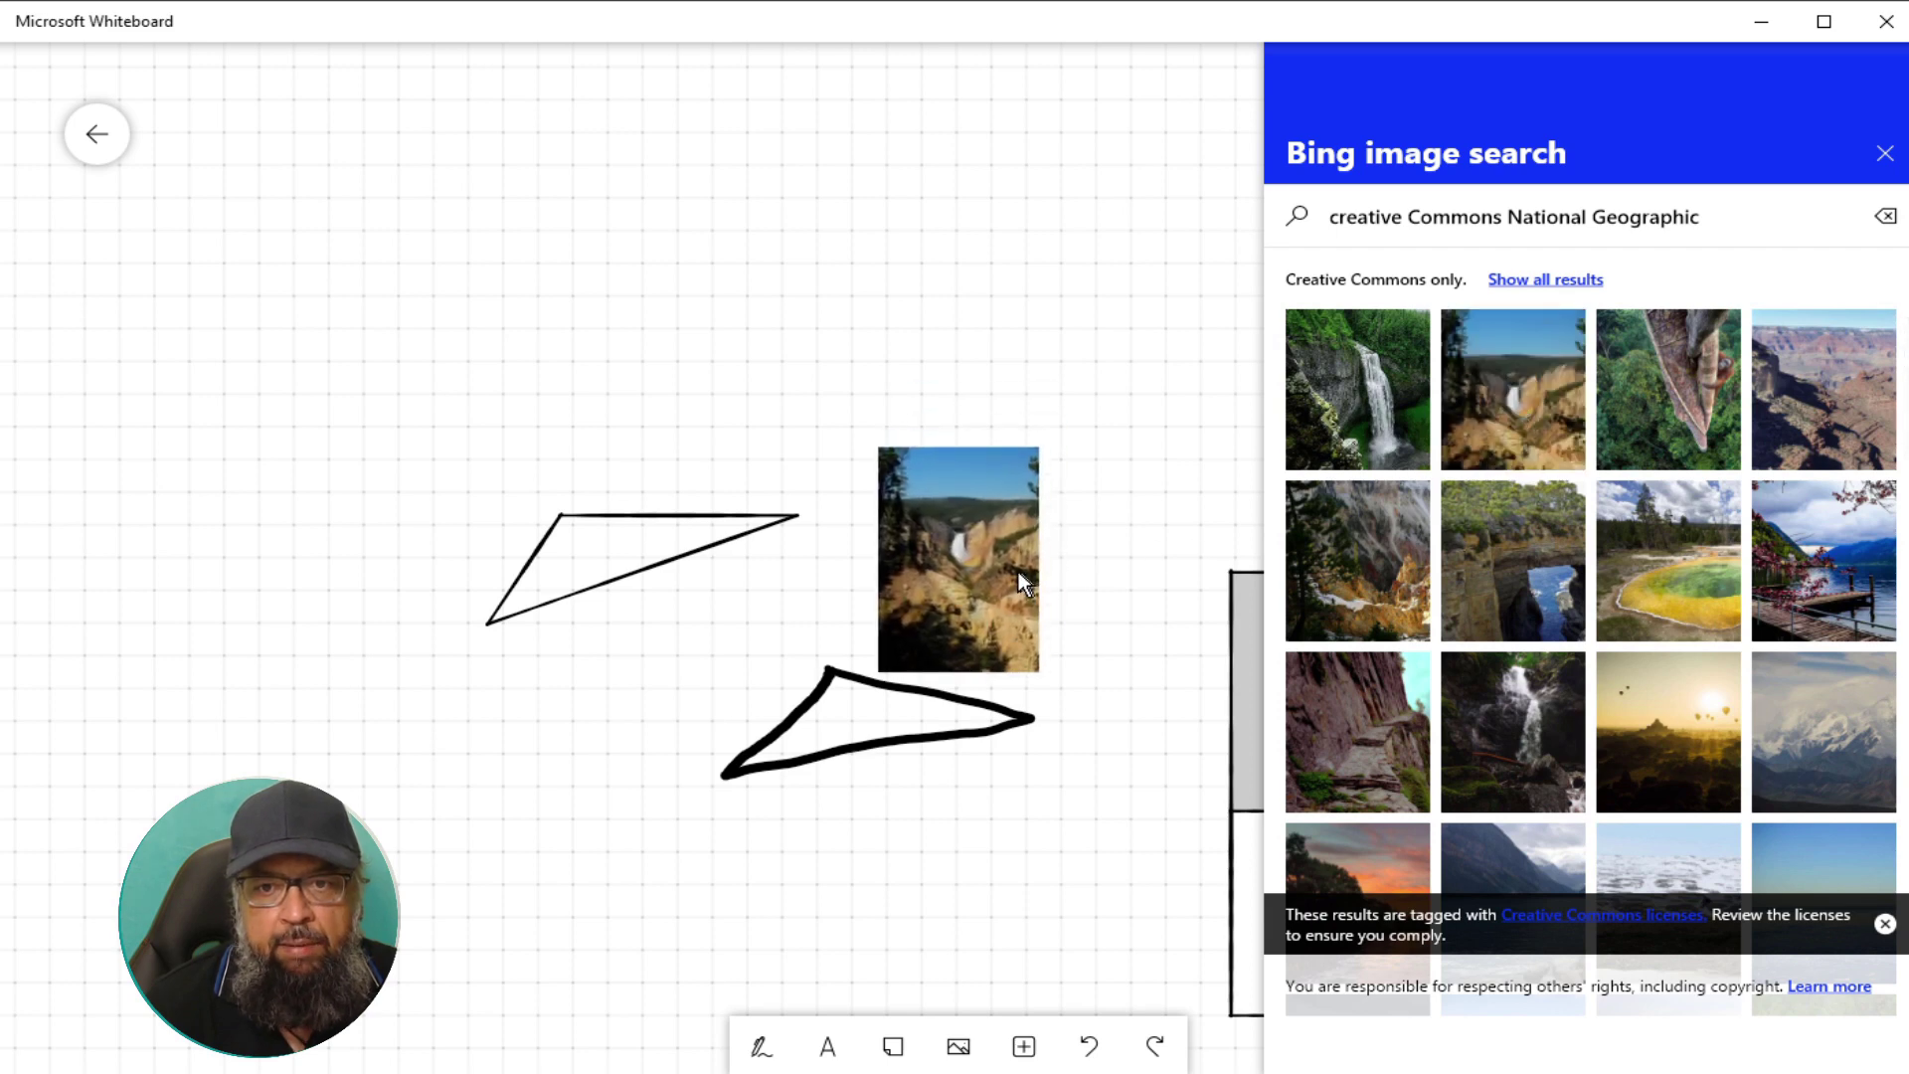
left_click_drag(992, 589, 682, 413)
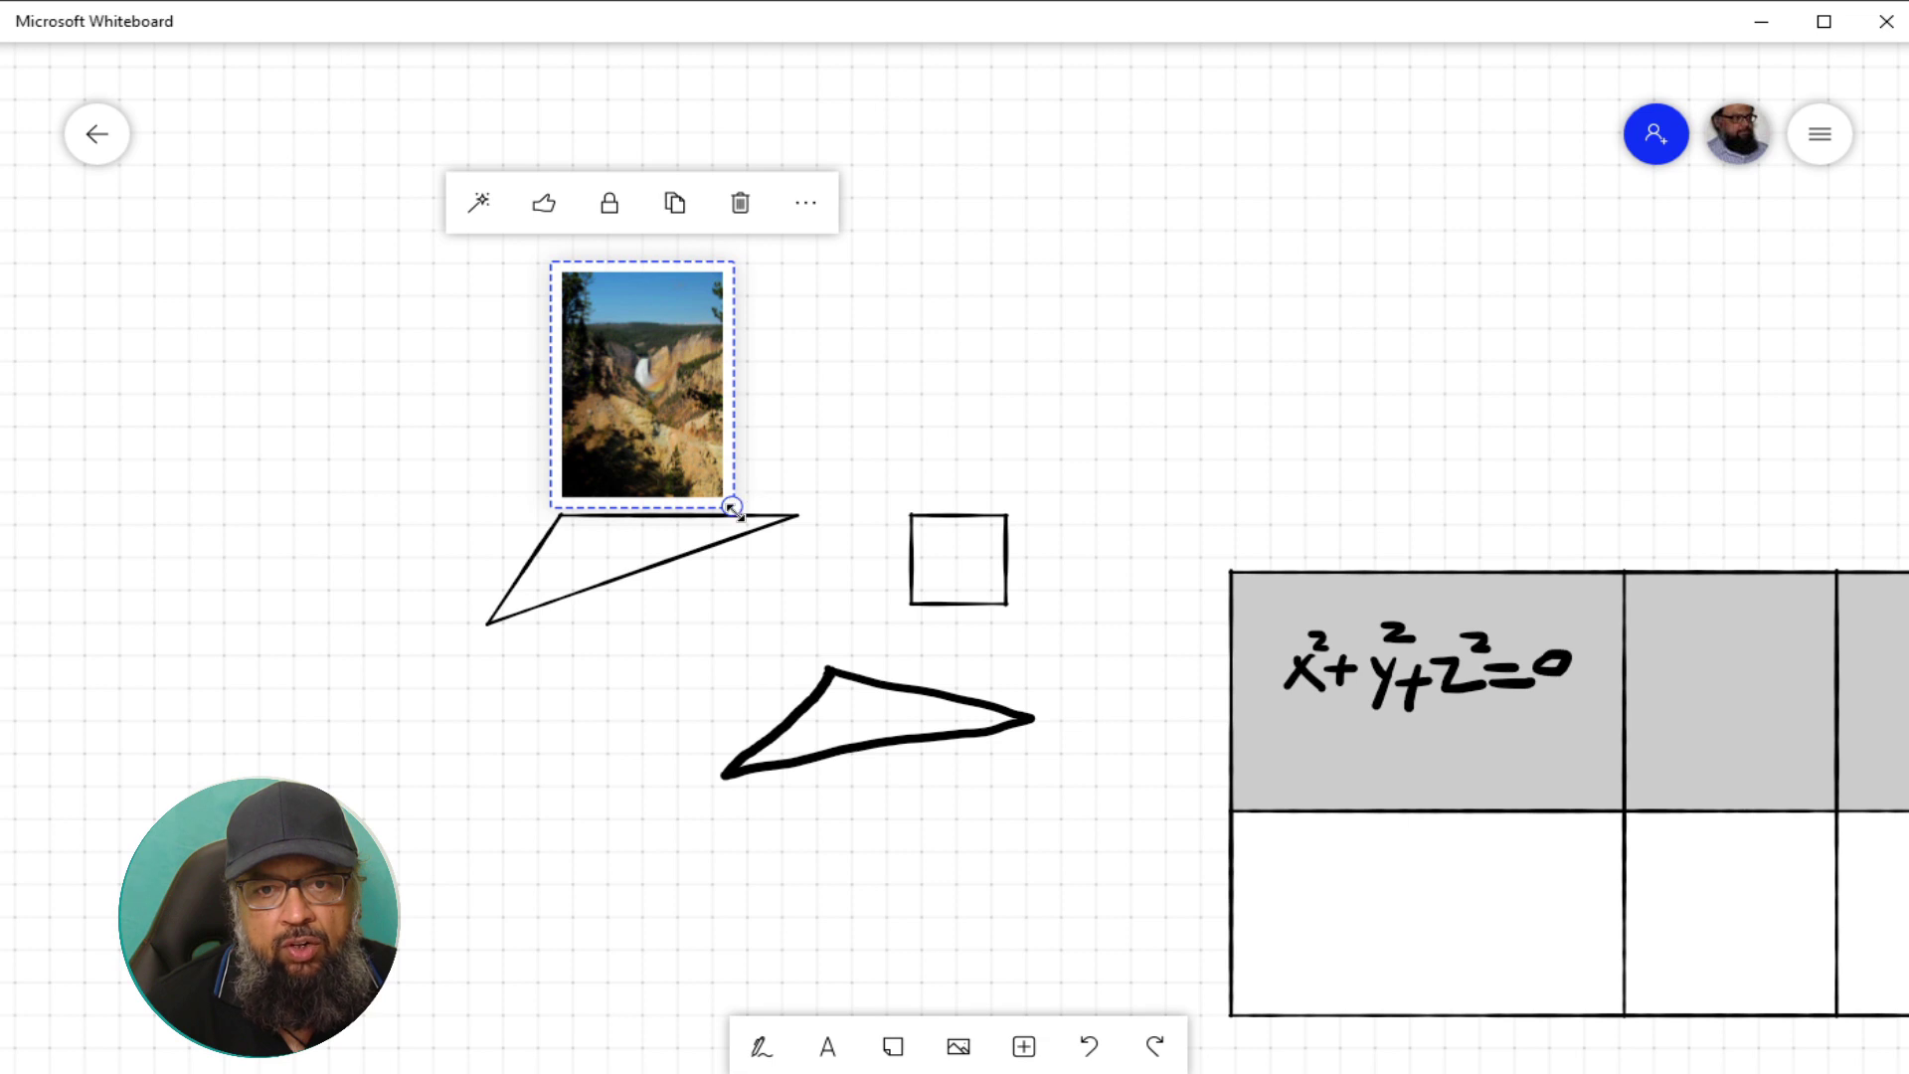
left_click_drag(733, 509, 817, 641)
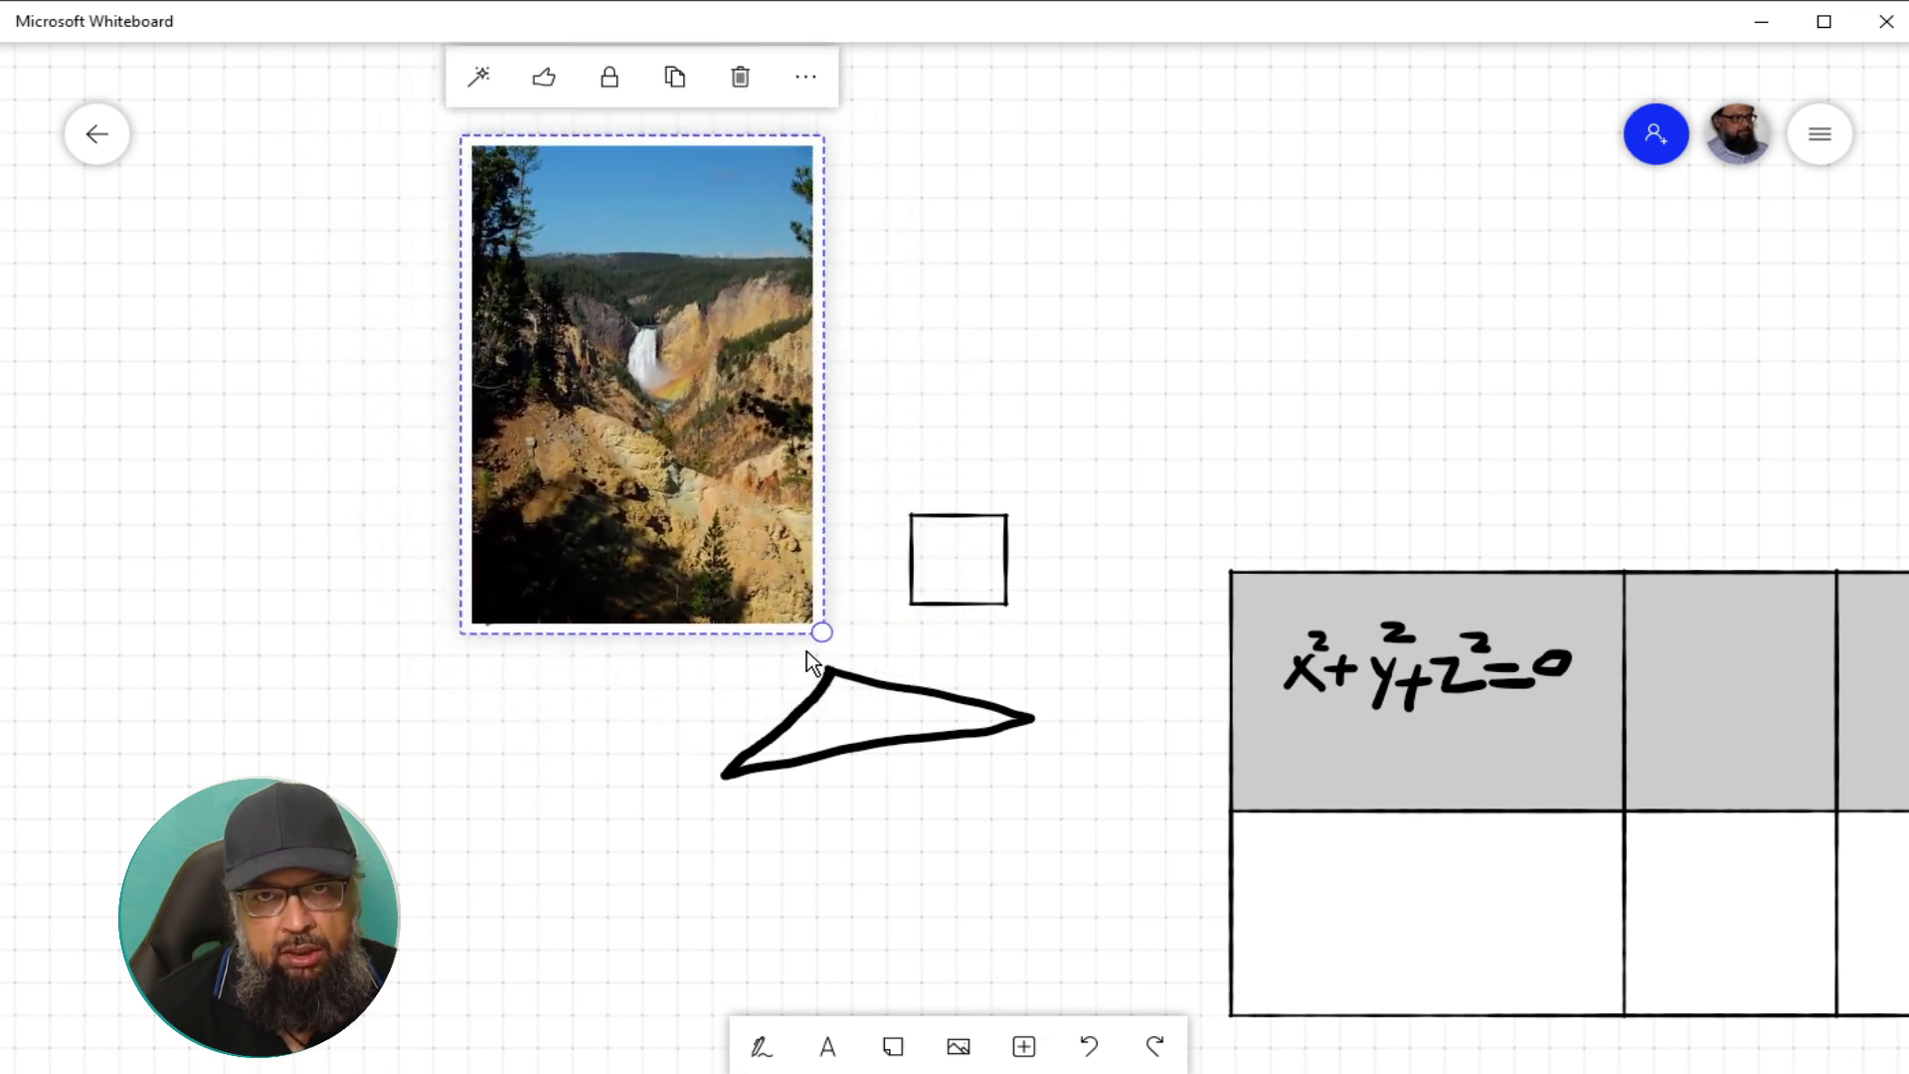